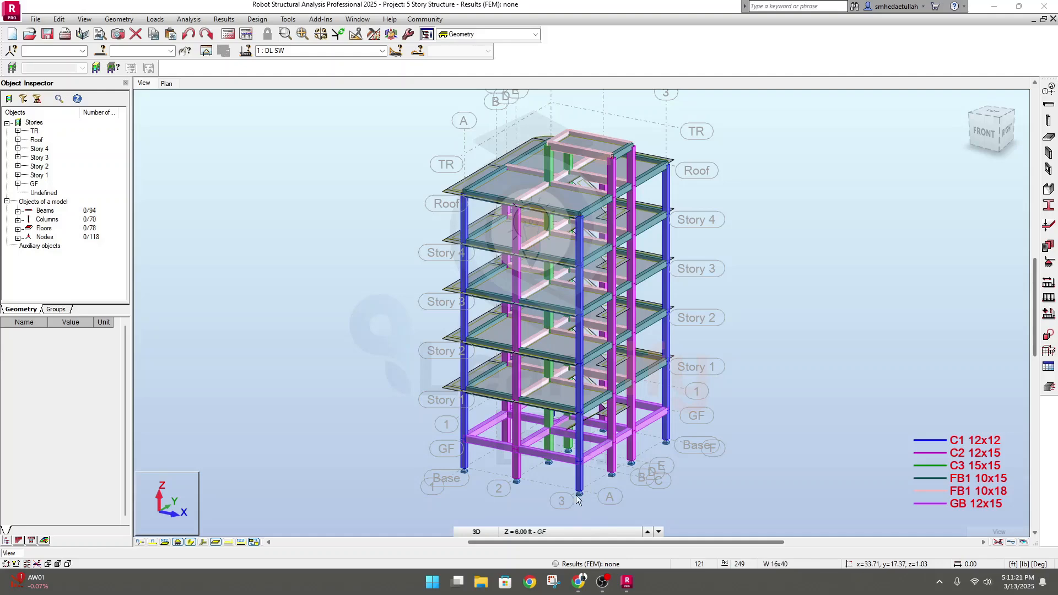
middle_click_drag(546, 490, 543, 497)
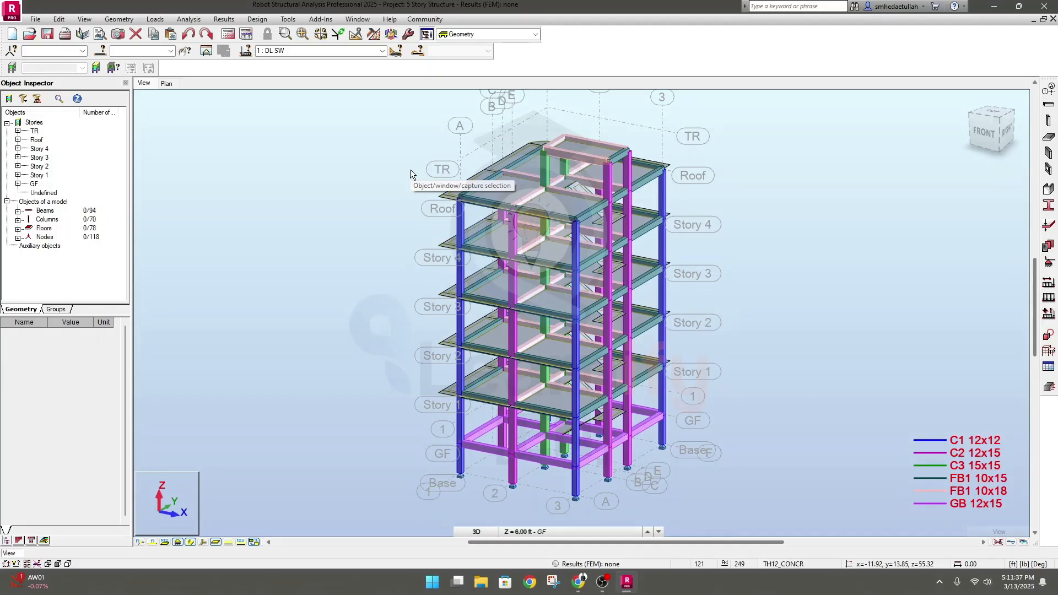
middle_click_drag(406, 281, 403, 280)
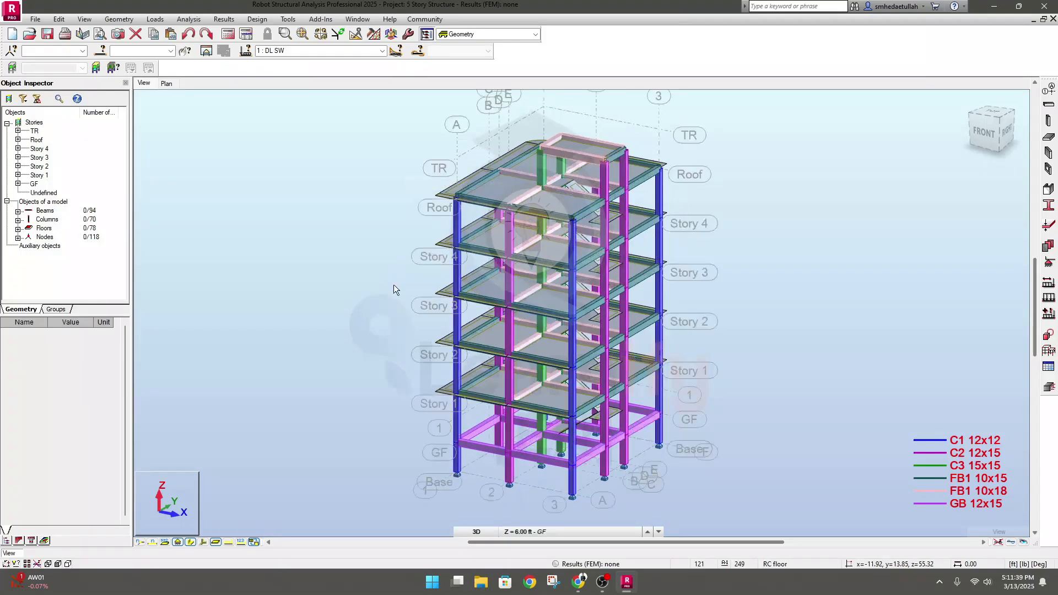
Step: Select all nodes on the Base level (Z = 0.00 ft) in the plan view and assign them the Fixed nodal support
left_click(166, 83)
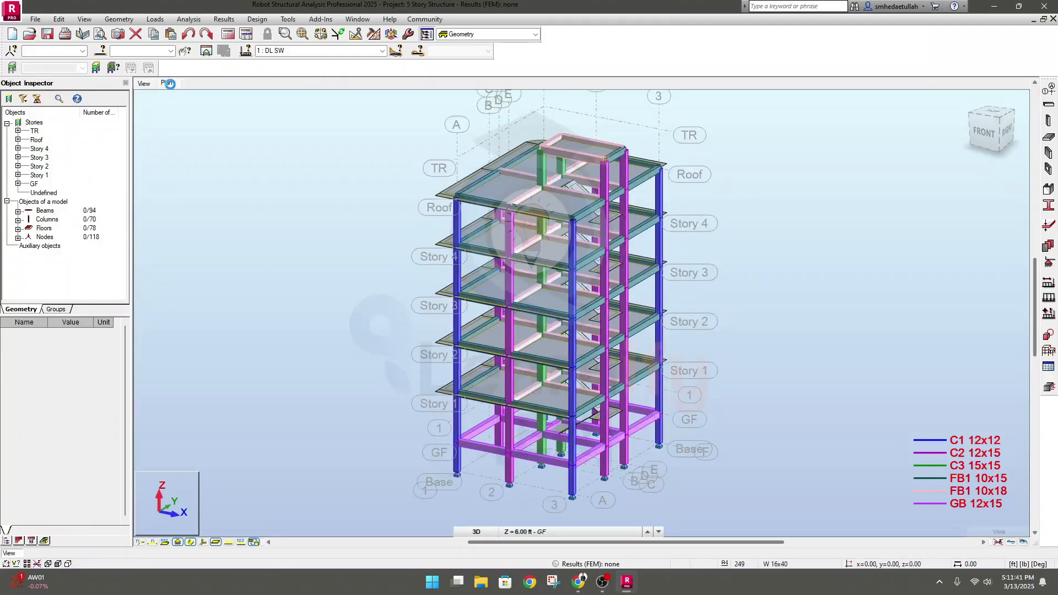
mouse_move(387, 256)
middle_mouse_down()
mouse_move(402, 260)
mouse_move(388, 258)
middle_mouse_up()
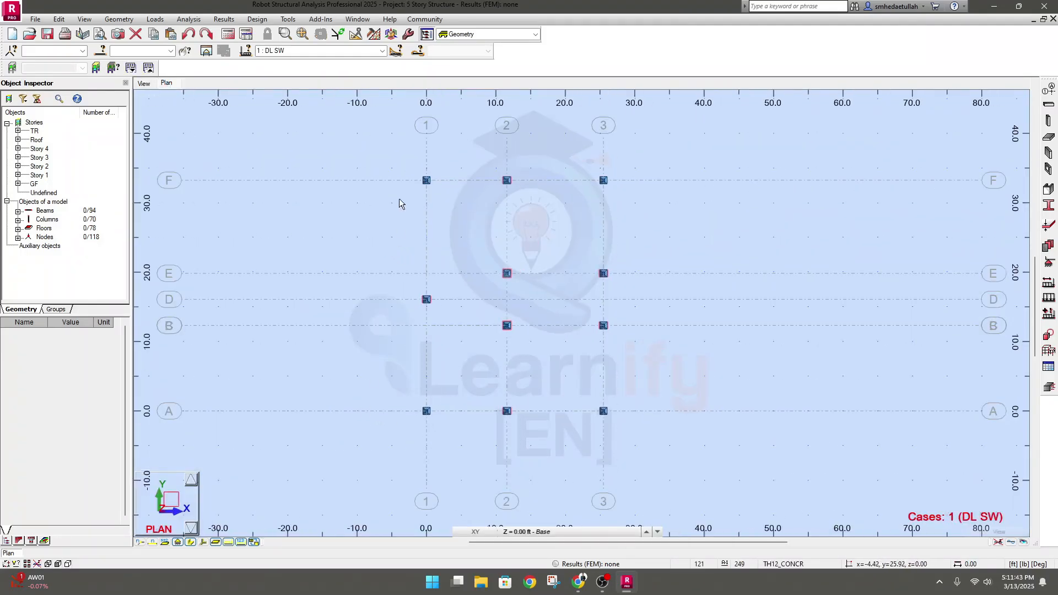
left_click_drag(414, 168, 614, 429)
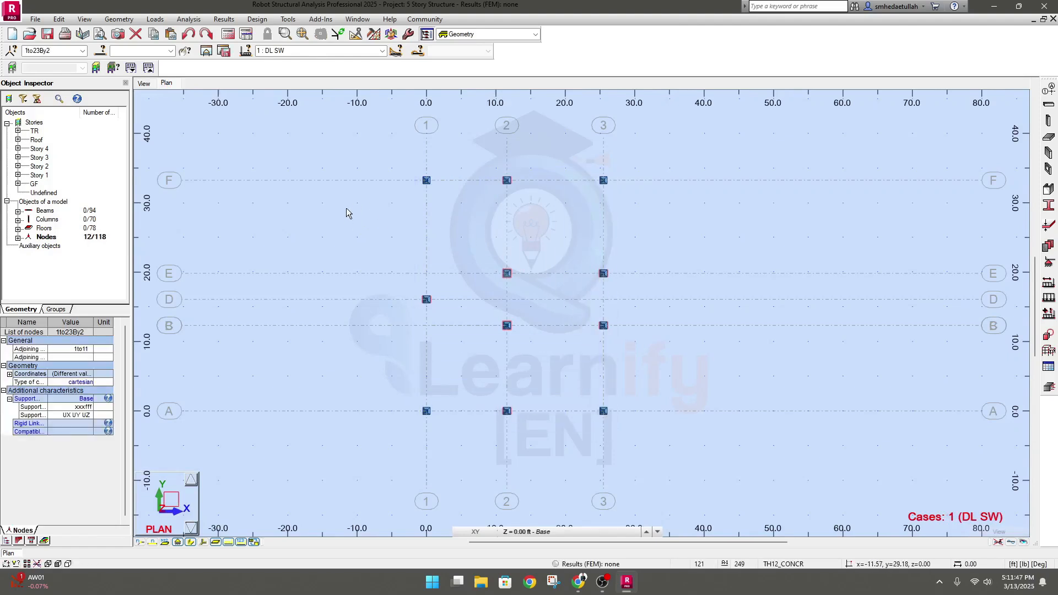
left_click(556, 532)
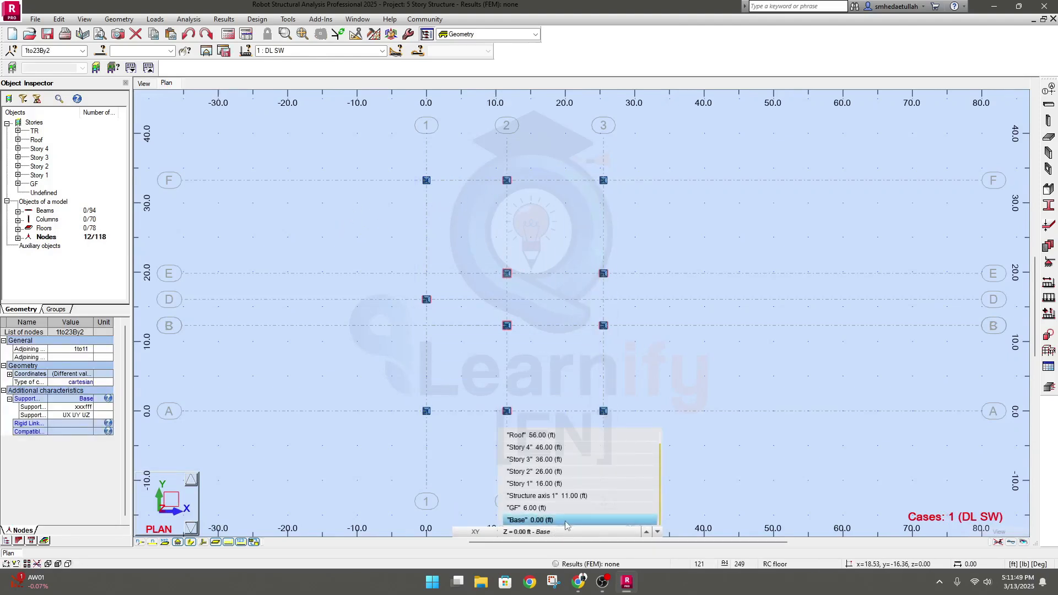
left_click(552, 520)
left_click(550, 532)
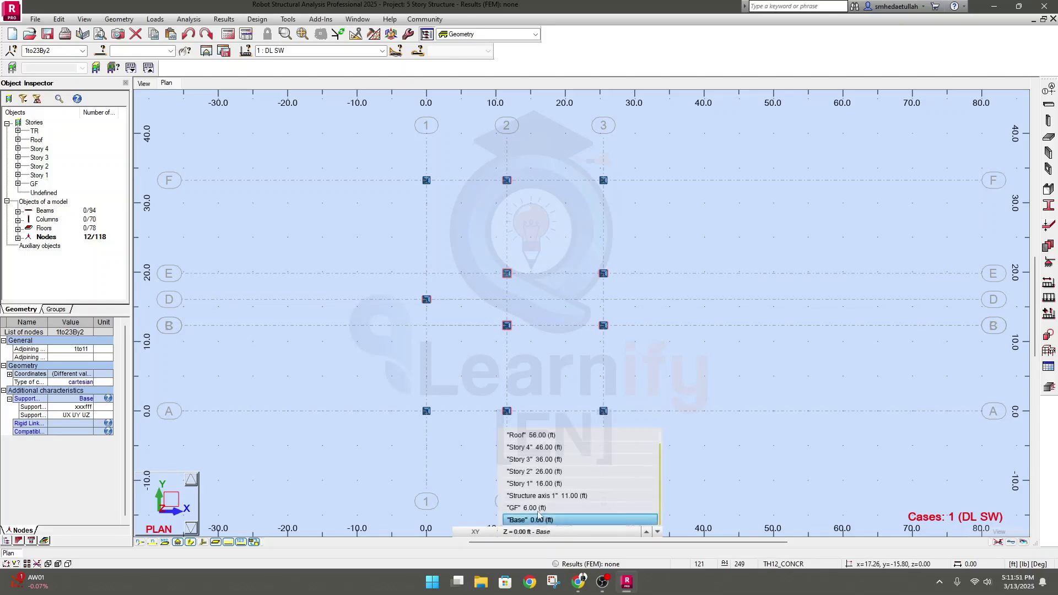
left_click(539, 530)
left_click(539, 528)
left_click(542, 521)
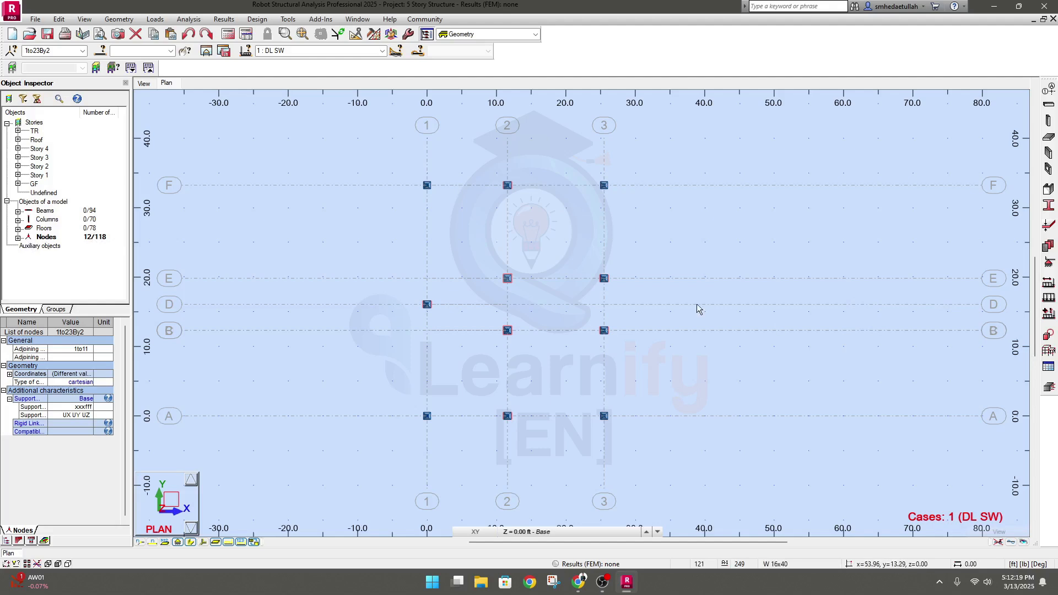
left_click(1049, 263)
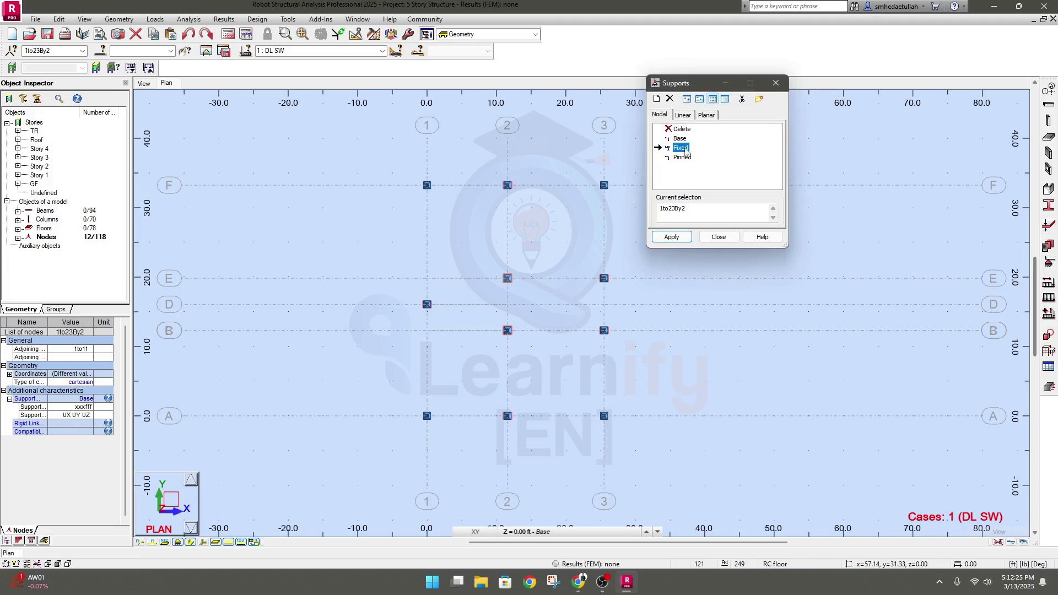
left_click_drag(678, 90, 762, 107)
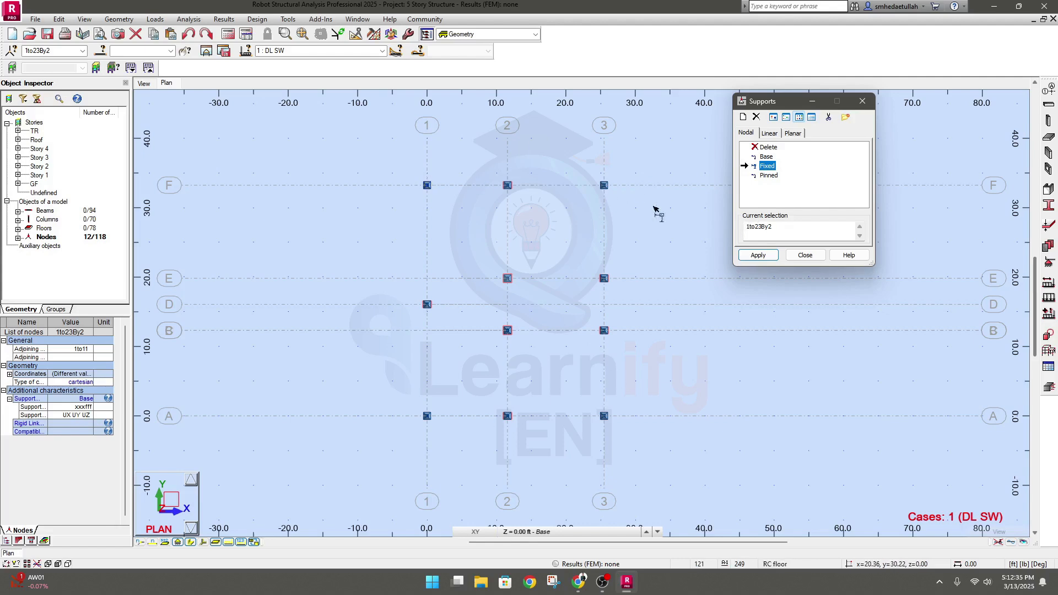
left_click(761, 256)
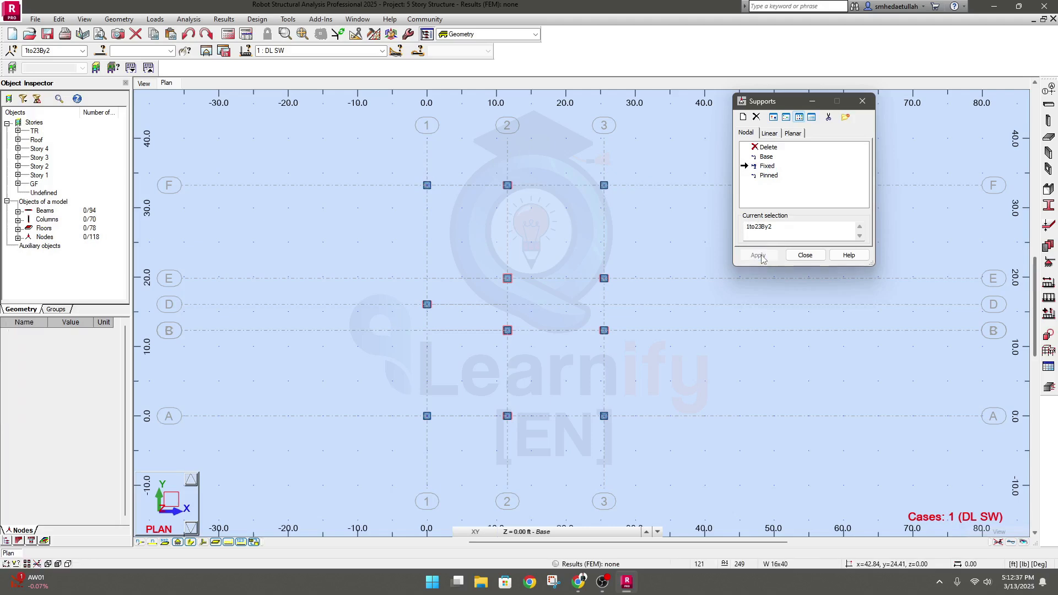
Step: Examine the supports under the columns in the 3D view and close the Supports dialog
left_click(146, 83)
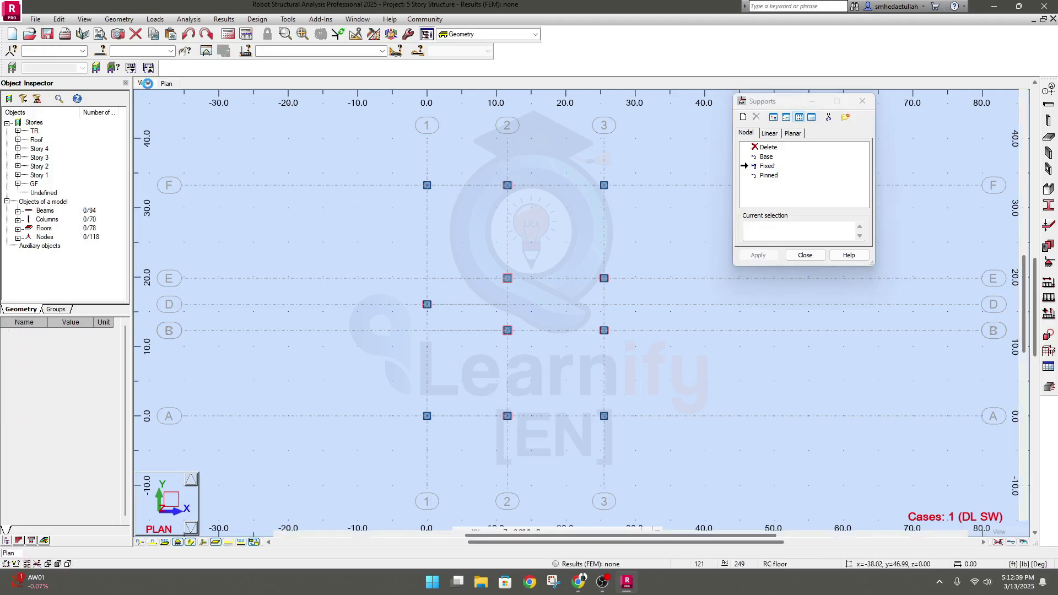
scroll(546, 502, "up", 4)
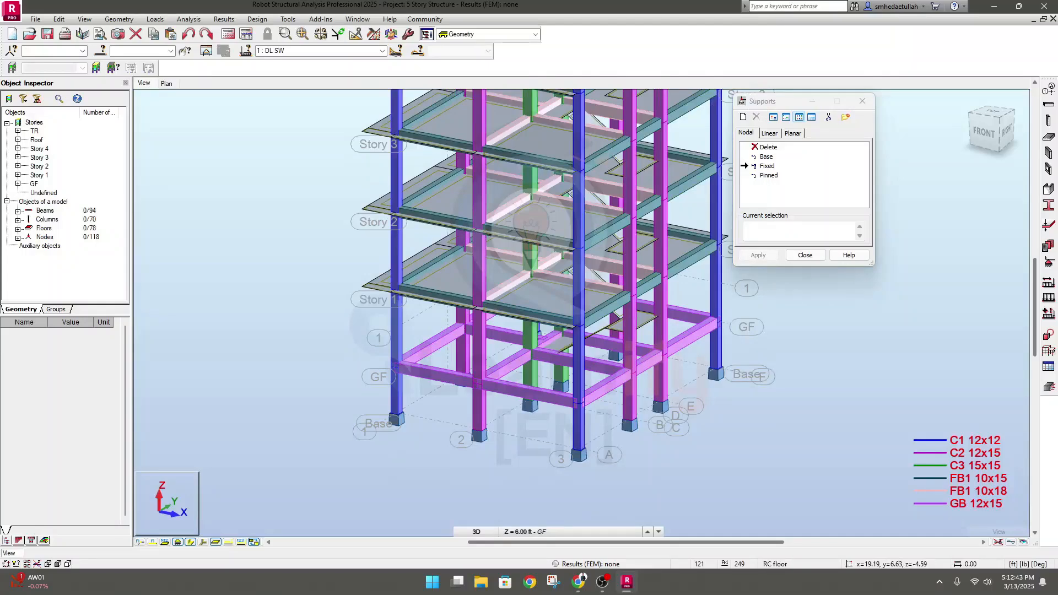
middle_click_drag(500, 465, 441, 480)
mouse_move(560, 485)
middle_mouse_down("shift")
mouse_move(573, 489)
mouse_move(546, 489)
middle_mouse_up("shift")
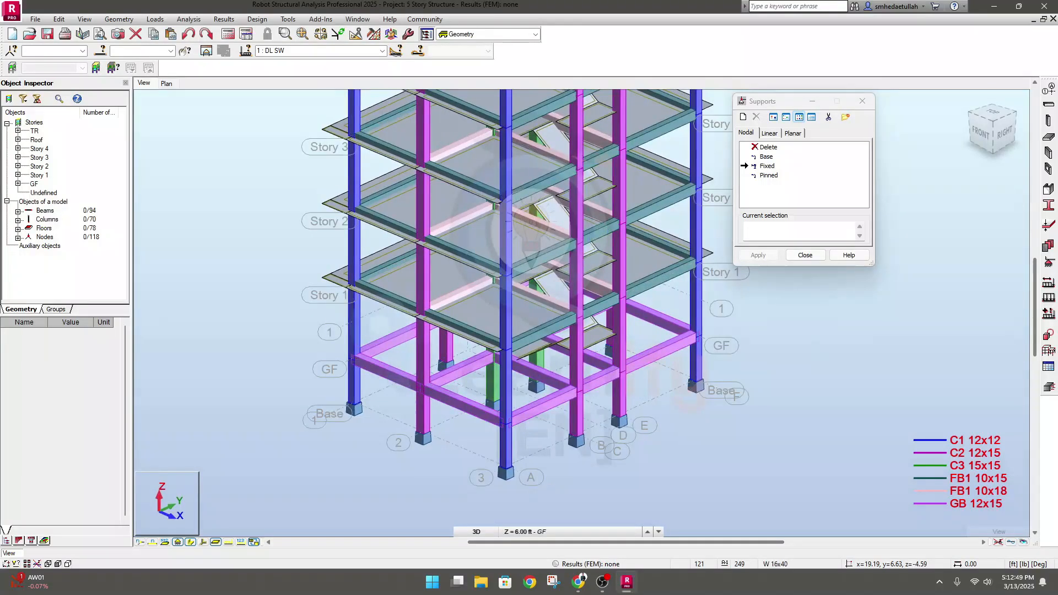
middle_click_drag(629, 466, 609, 481)
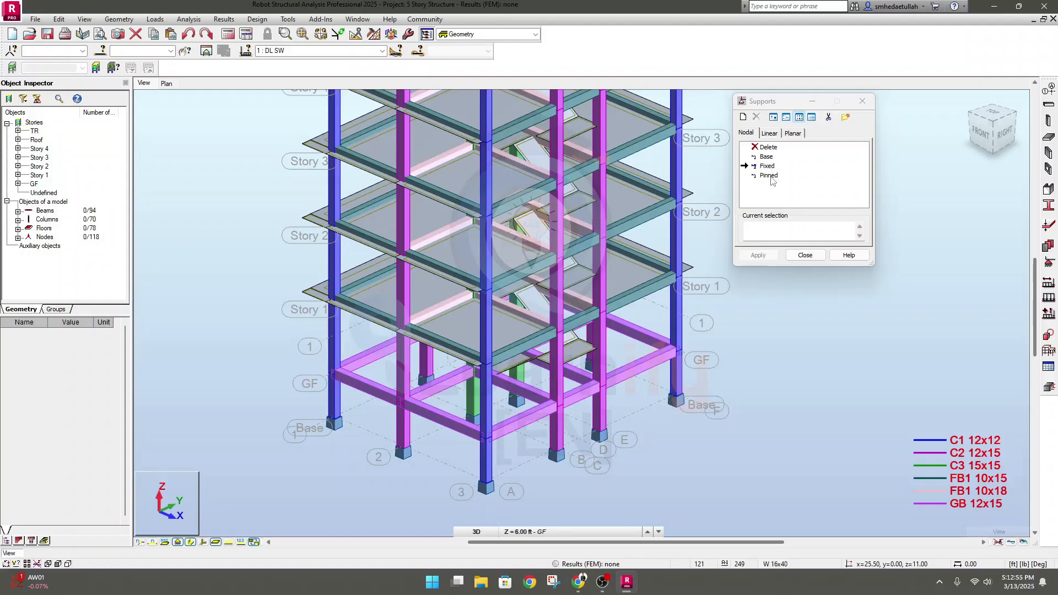
left_click(863, 101)
scroll(783, 370, "down", 2)
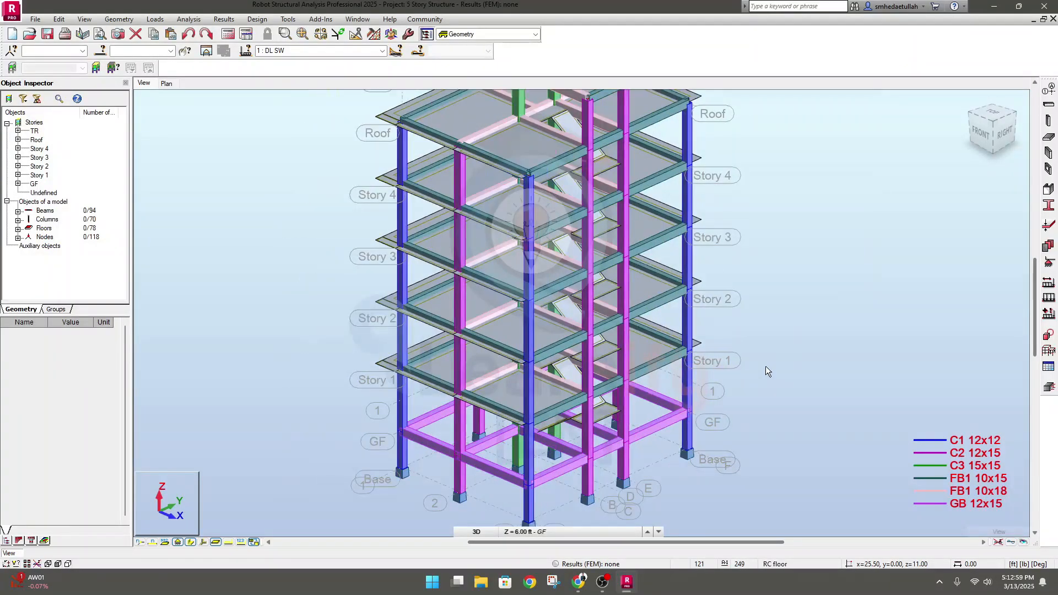
scroll(766, 366, "down", 1)
middle_click_drag(754, 356, 734, 339)
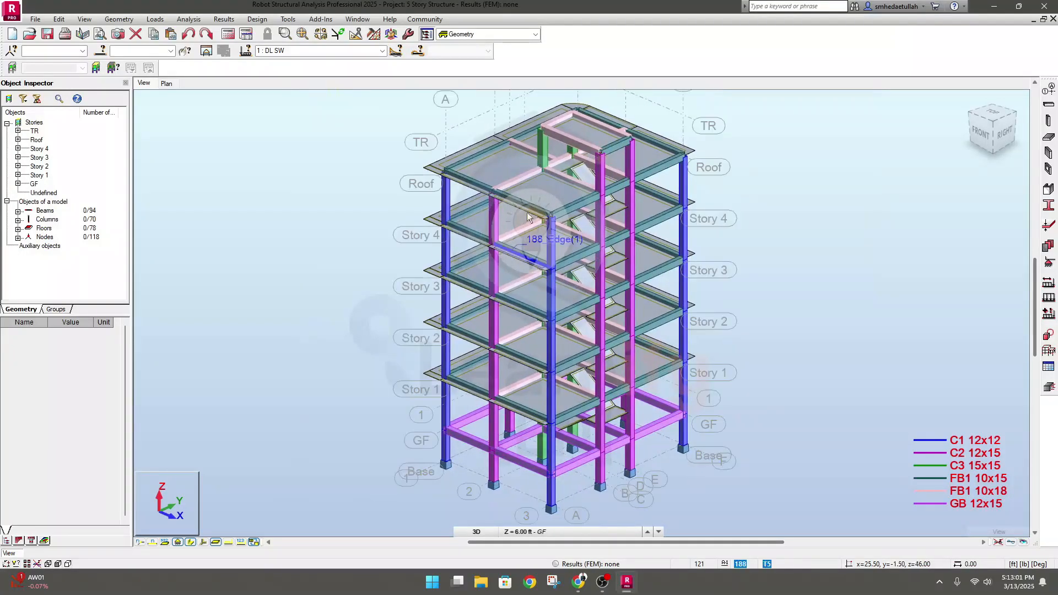
Step: Toggle the kinematic constraints in incoherent points option in the meshing settings of the job preferences and accept the dialog
left_click(287, 20)
left_click(309, 214)
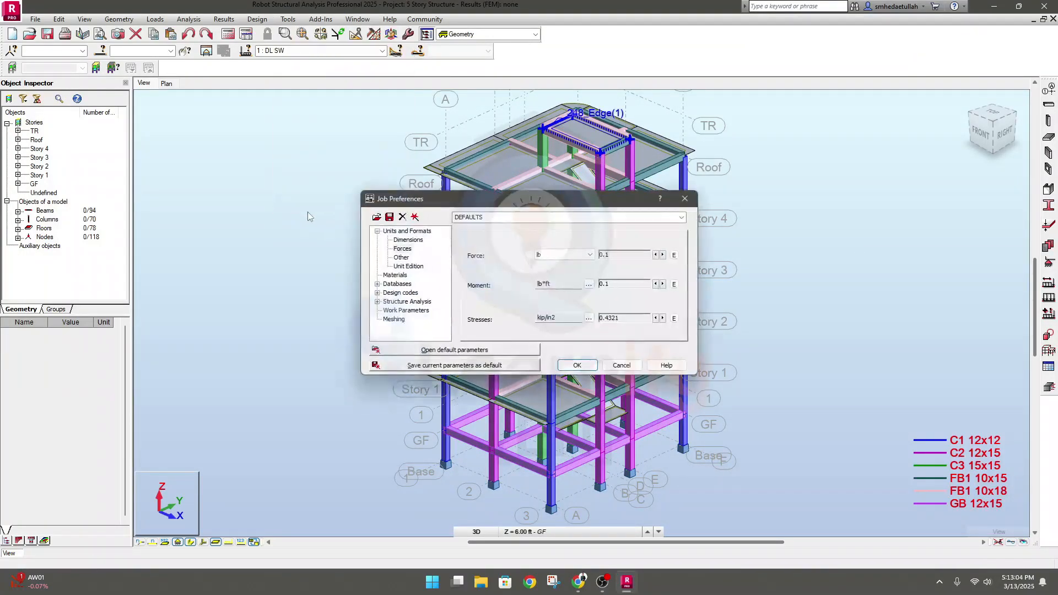
left_click(395, 320)
left_click_drag(528, 197, 364, 173)
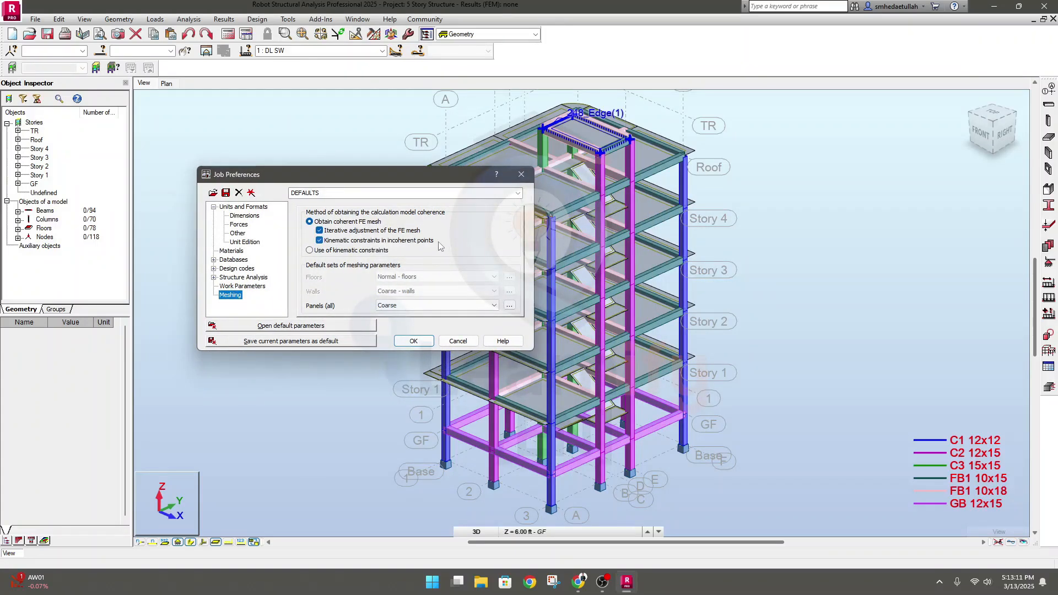
left_click(320, 241)
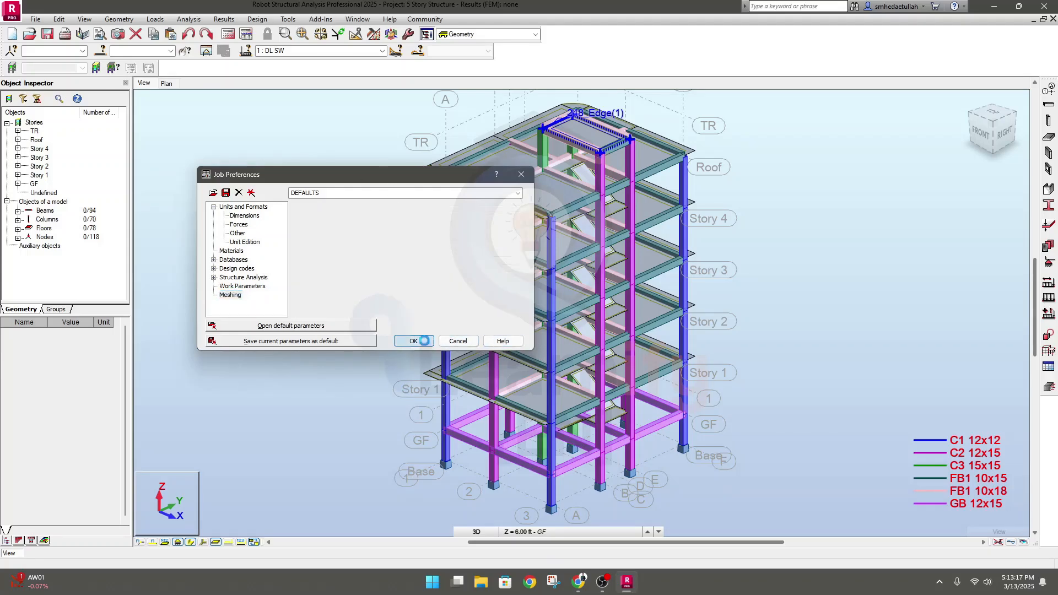
left_click(415, 342)
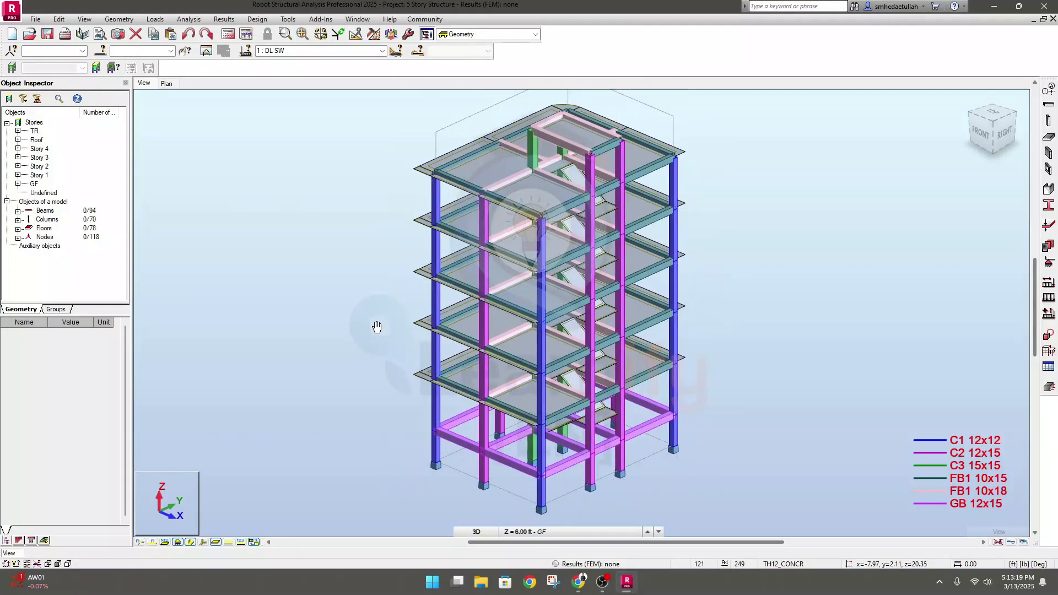
Step: Open the FE meshing options for all panels of the structure
middle_click_drag(320, 300, 315, 302)
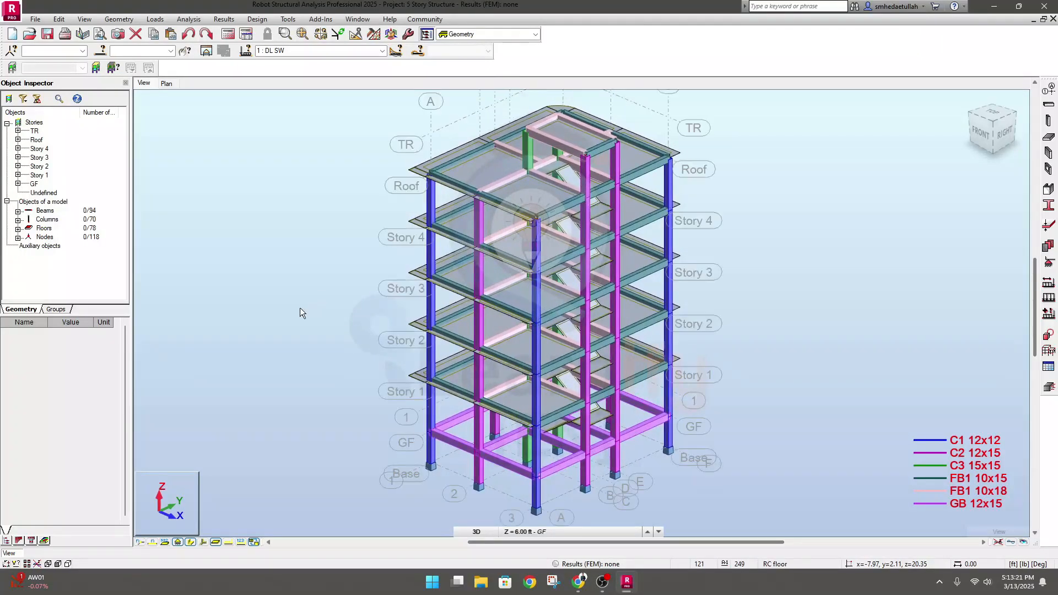
middle_click_drag(309, 242, 310, 243)
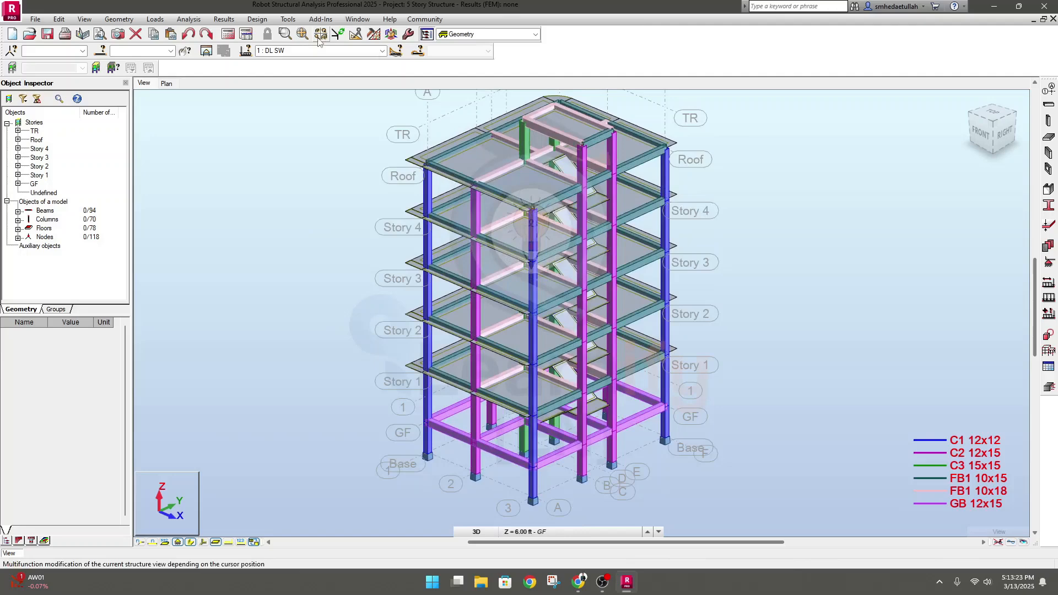
left_click(374, 35)
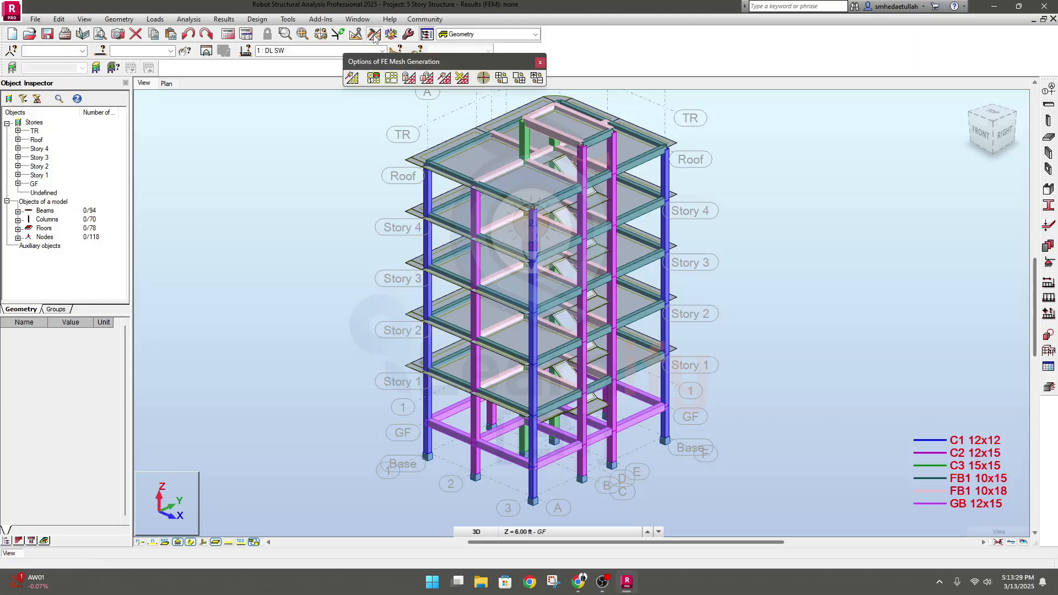
left_click(391, 78)
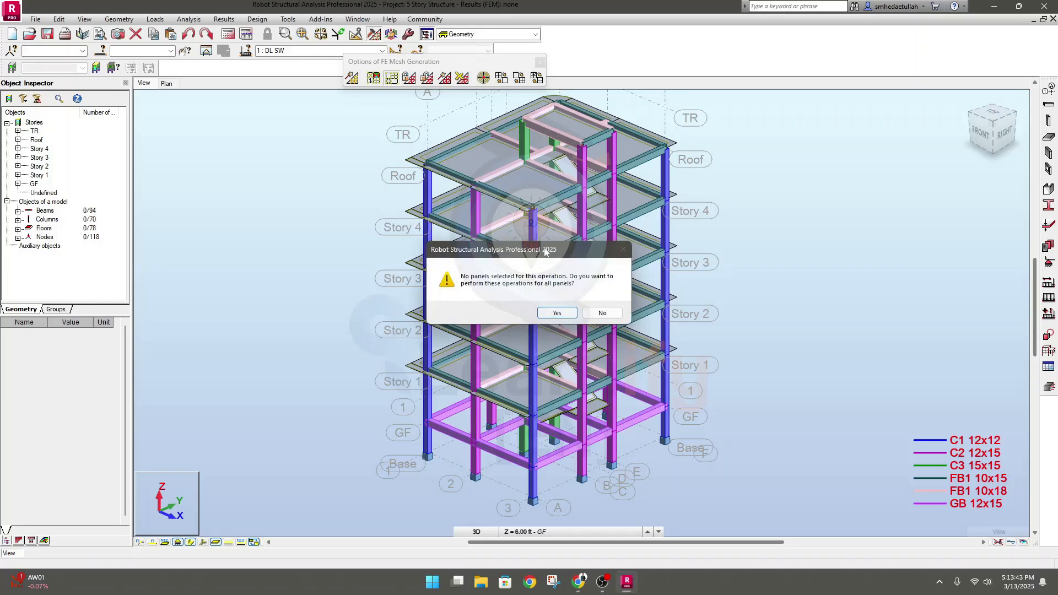
left_click_drag(545, 250, 303, 255)
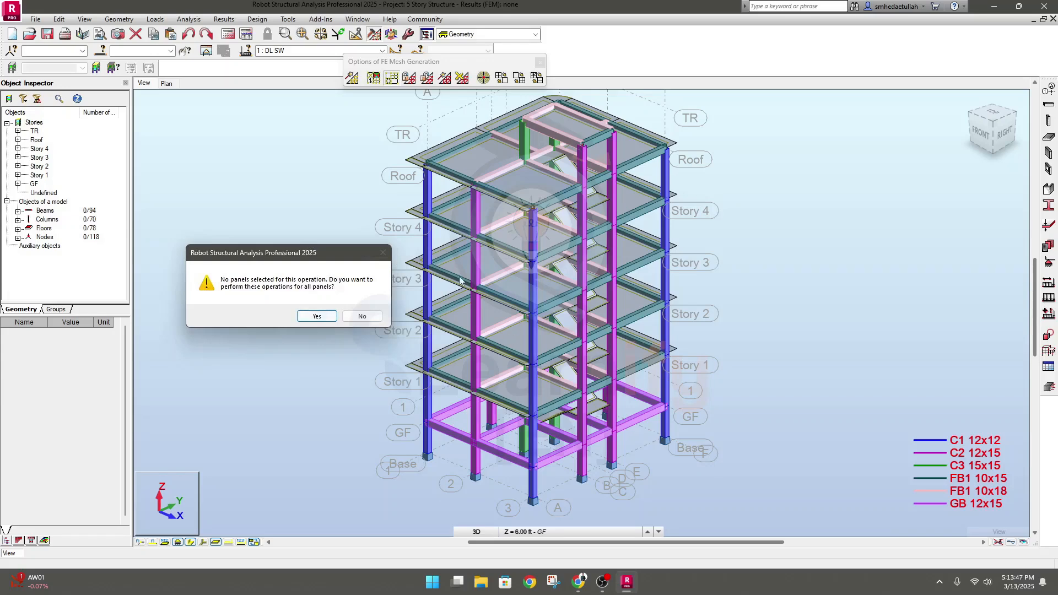
left_click(317, 316)
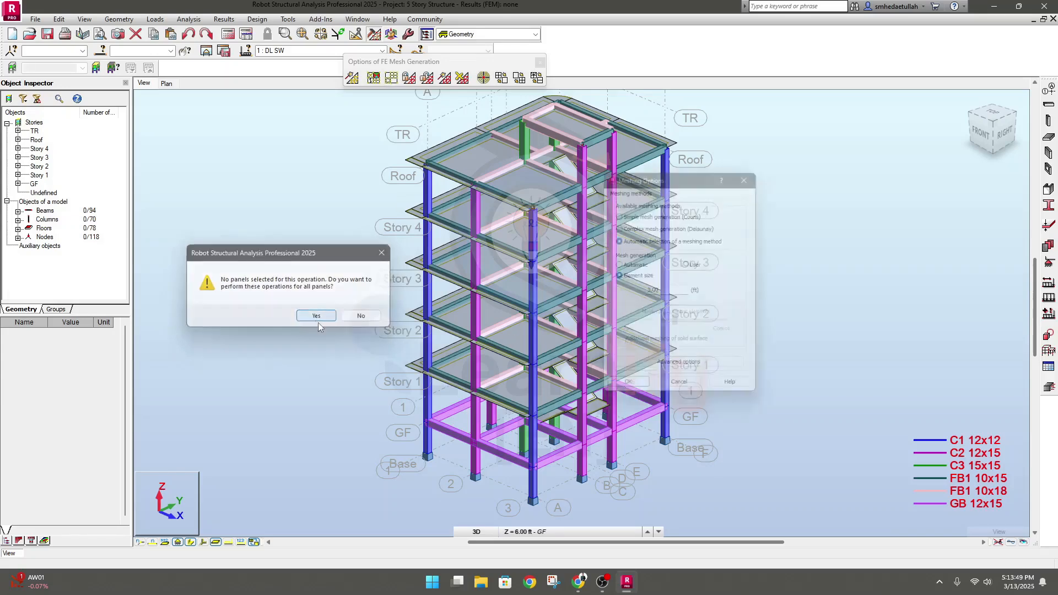
left_click_drag(656, 180, 227, 190)
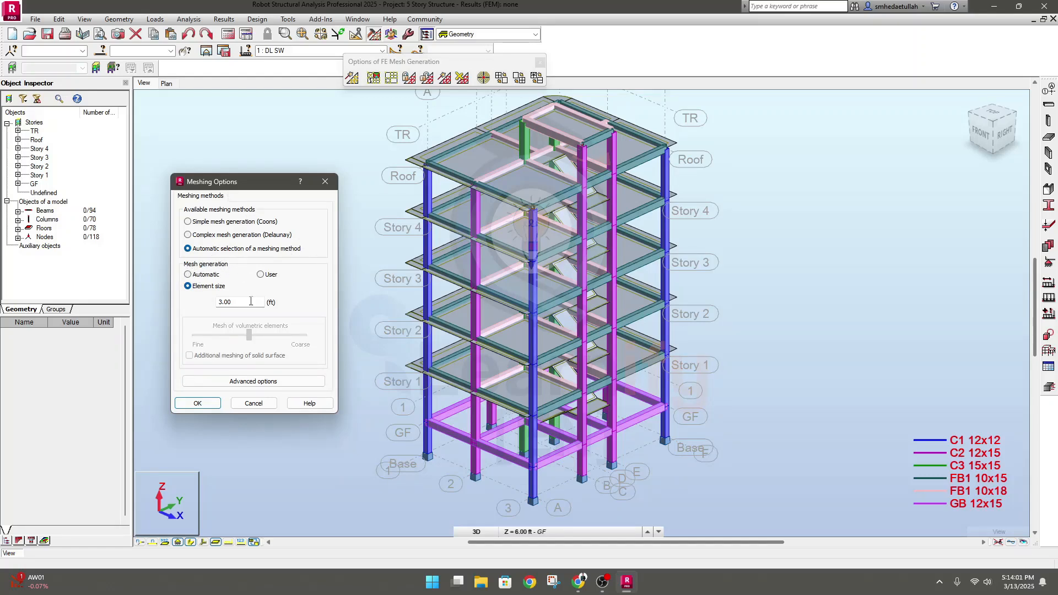
Step: Set mesh generation to an element size of 2.00 ft, with automatic selection of the meshing method
left_click_drag(248, 300, 209, 300)
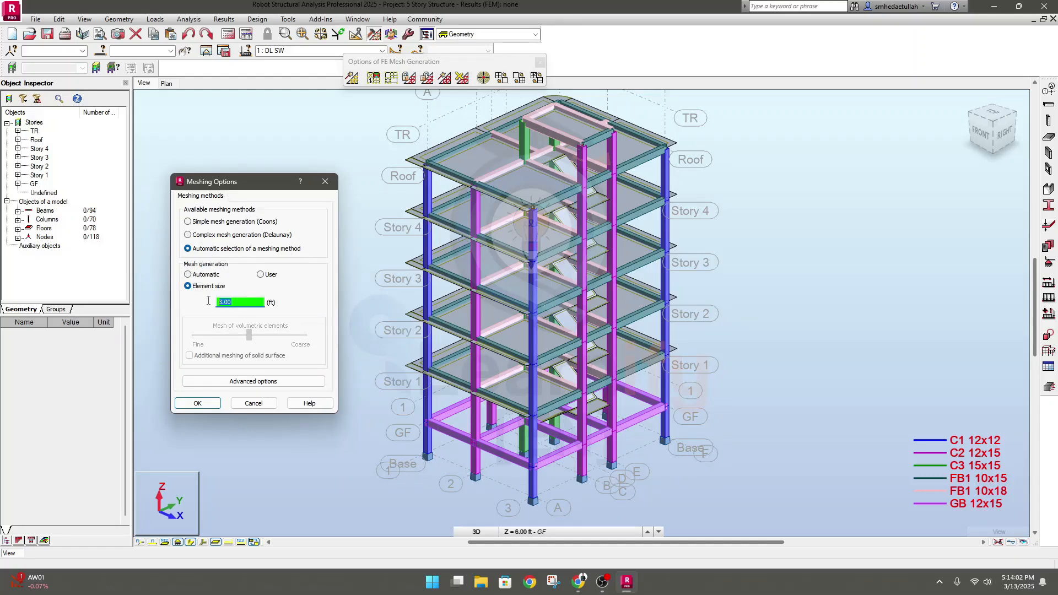
left_click(258, 303)
left_click(195, 277)
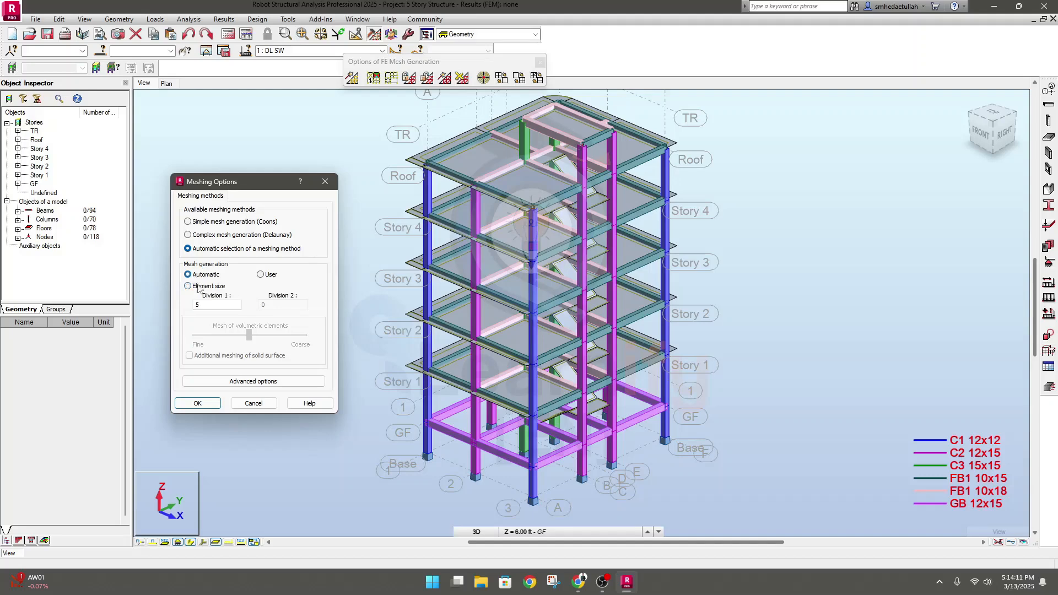
left_click(188, 287)
left_click(240, 304)
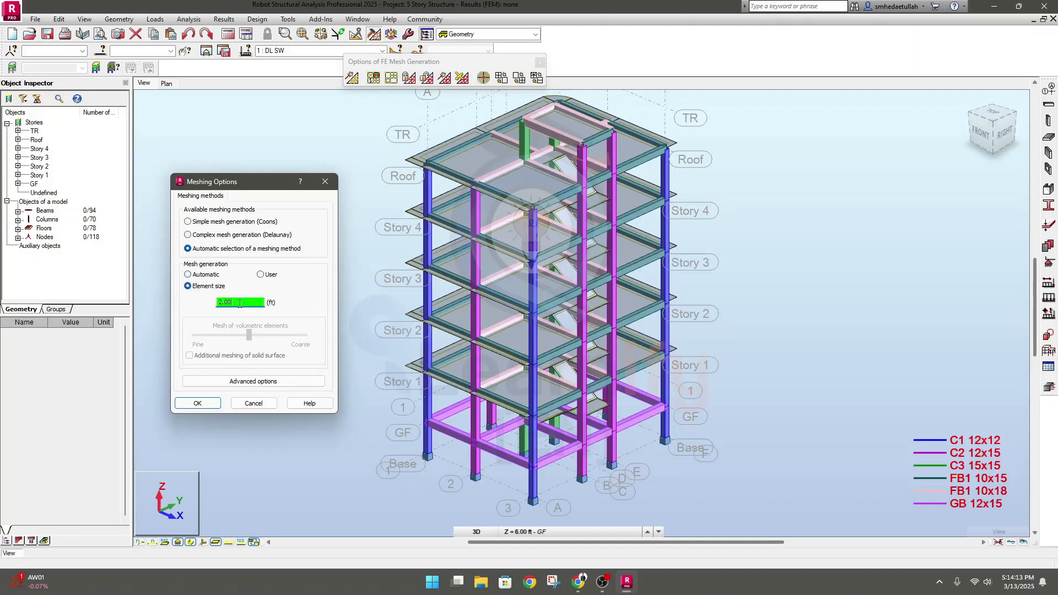
Step: Review the advanced meshing options and accept them with the Coons method and 4-node quadrilateral surface elements, applying the meshing options to all panels
left_click(243, 381)
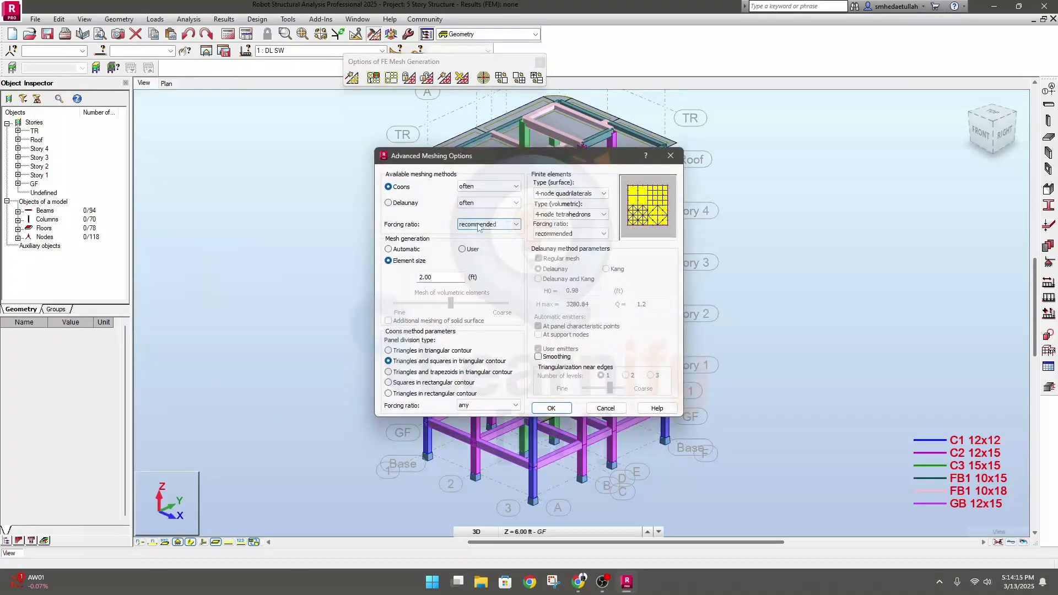
left_click_drag(487, 164, 296, 153)
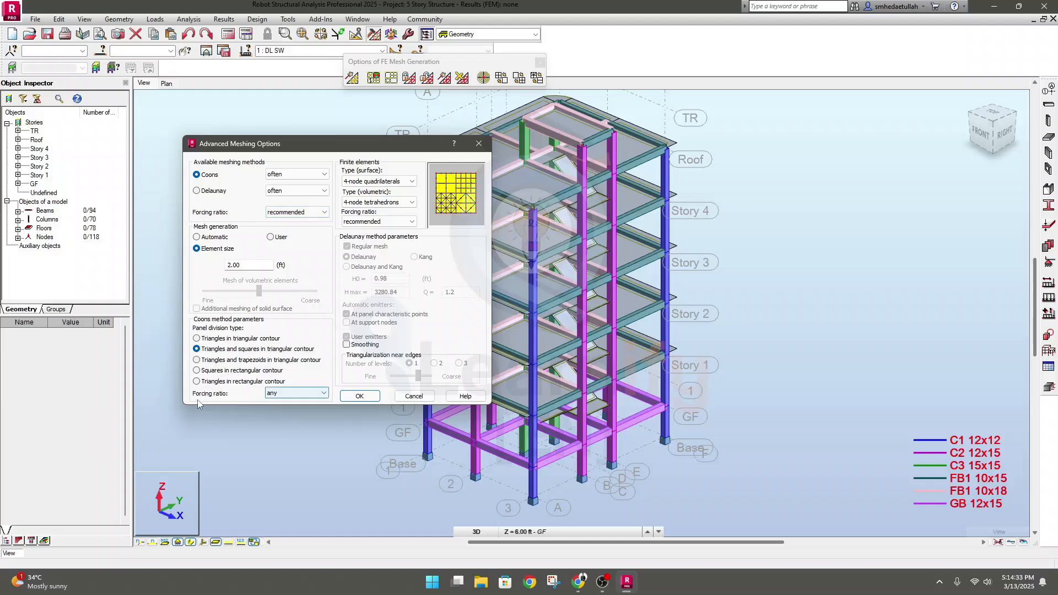
left_click(302, 394)
left_click(303, 393)
left_click(398, 204)
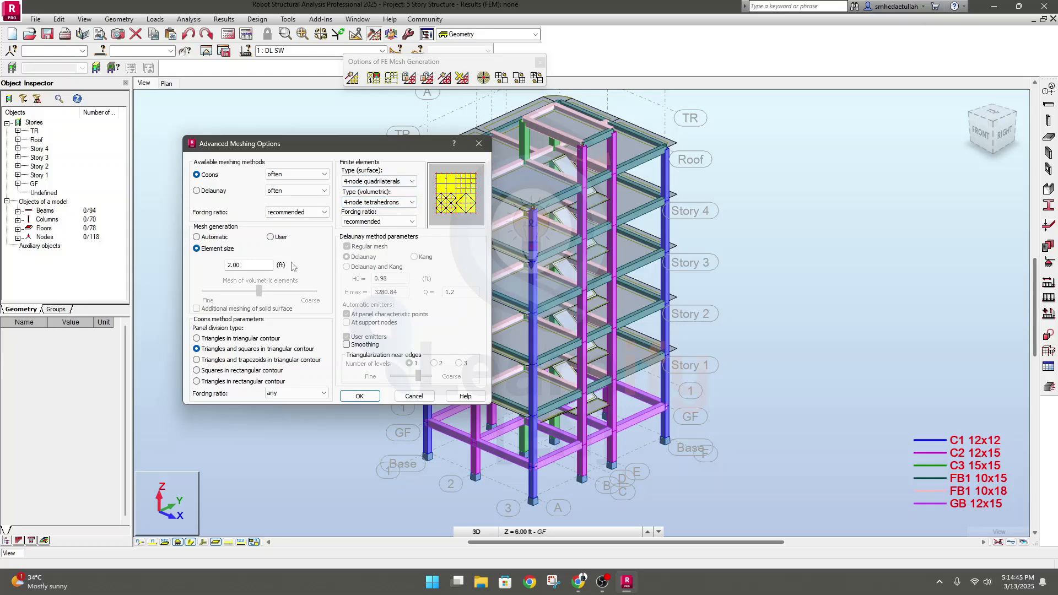
left_click(358, 394)
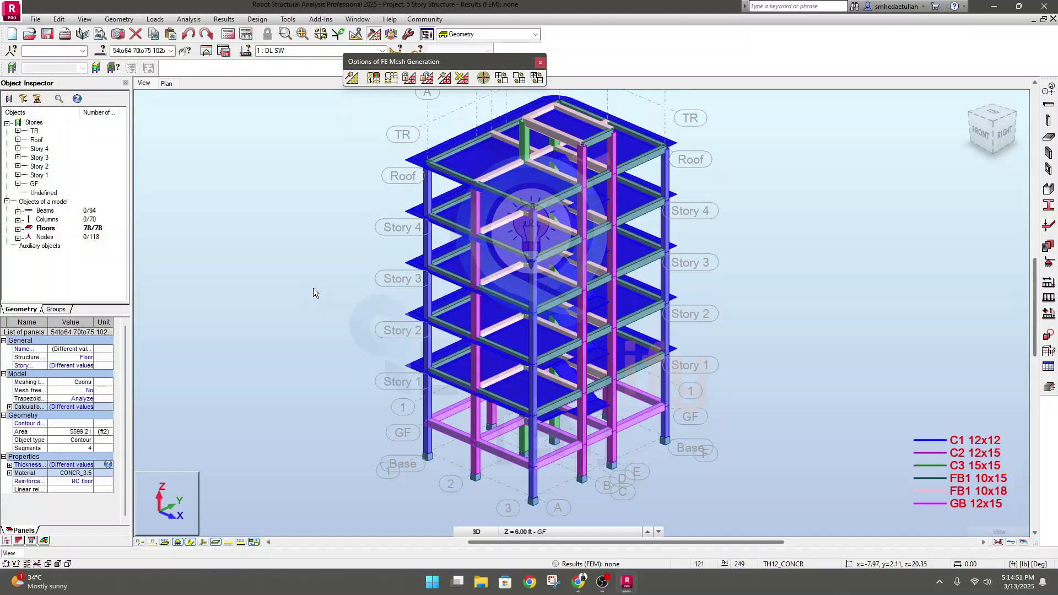
Step: Close the FE mesh generation options toolbar
middle_click_drag(313, 288, 295, 309)
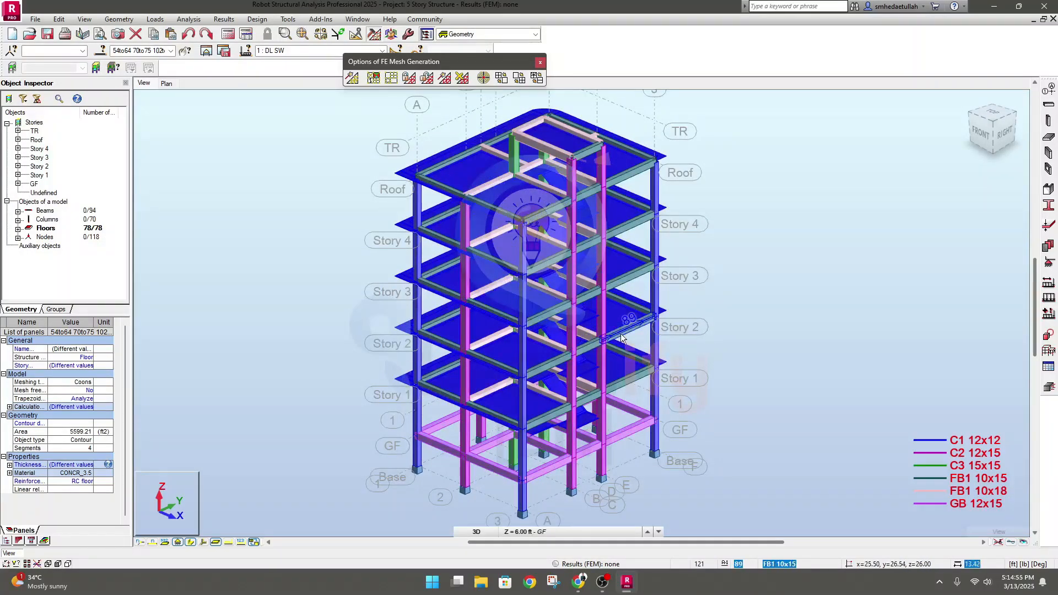
left_click(540, 62)
middle_click_drag(303, 390, 296, 385)
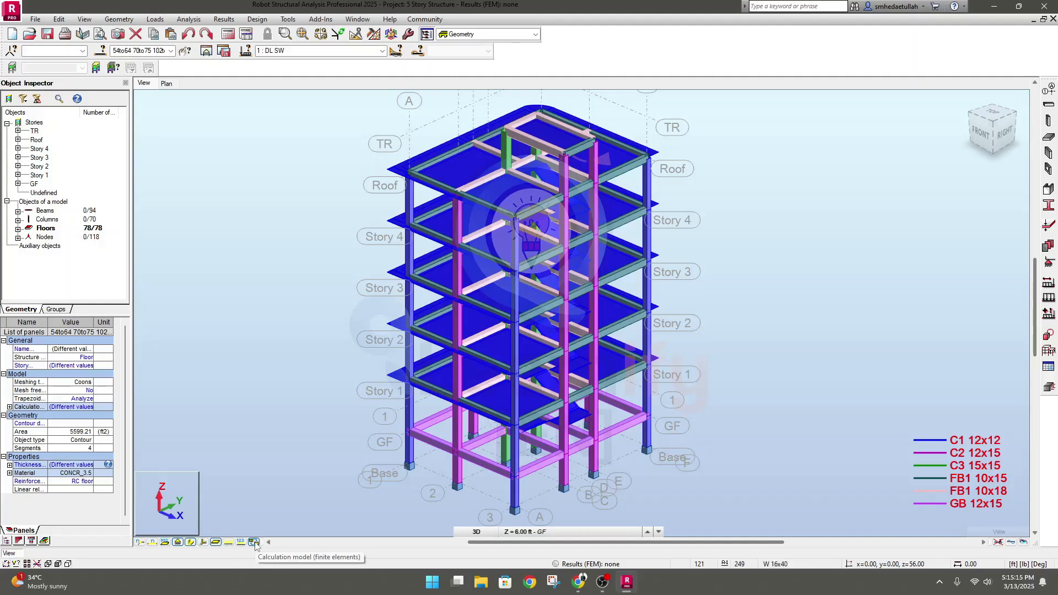
middle_click_drag(269, 457, 272, 414)
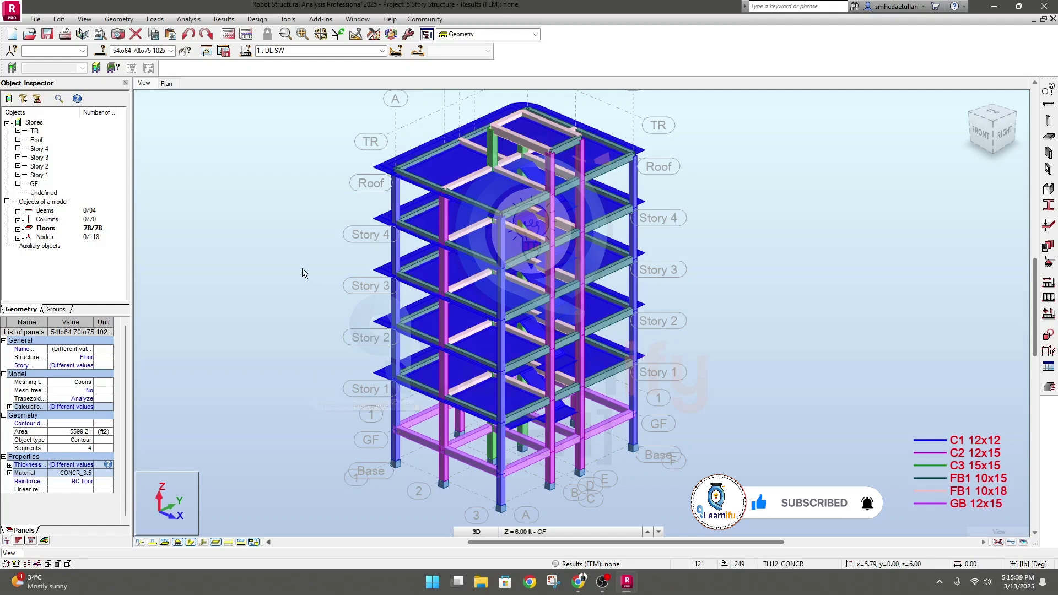
middle_click_drag(309, 229, 307, 240)
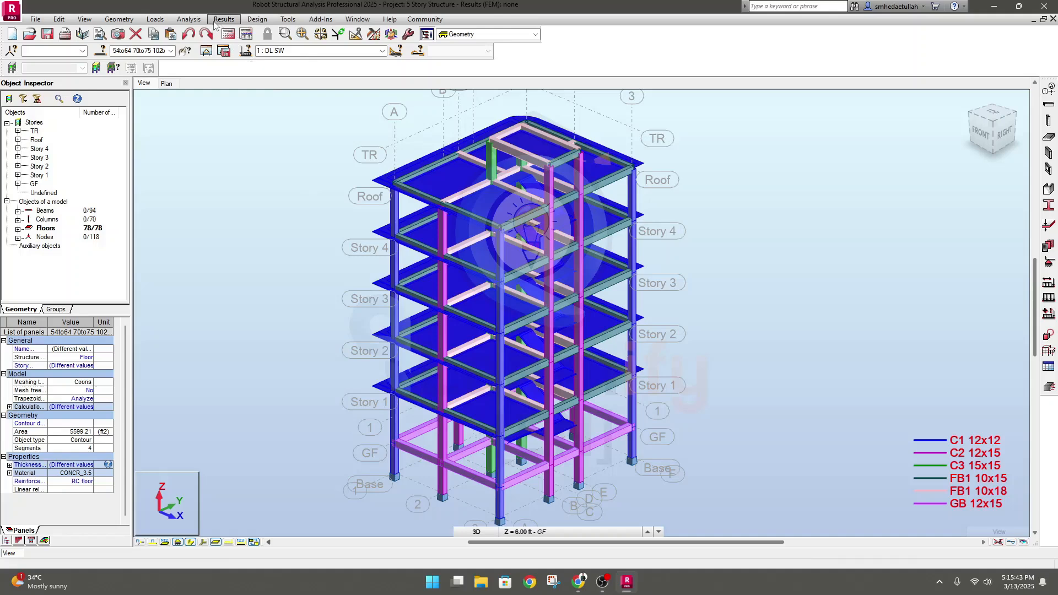
Step: Create manual ULS load combination 11 named "All DL", consulting the Load Combinations slide in PowerPoint before returning to Robot Structural Analysis
left_click(155, 20)
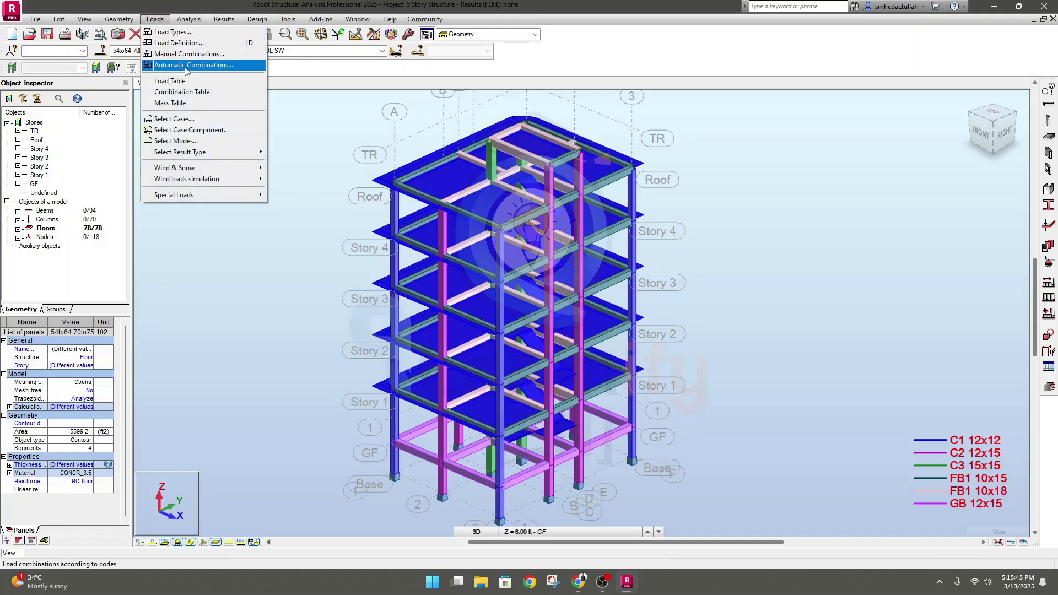
left_click(196, 55)
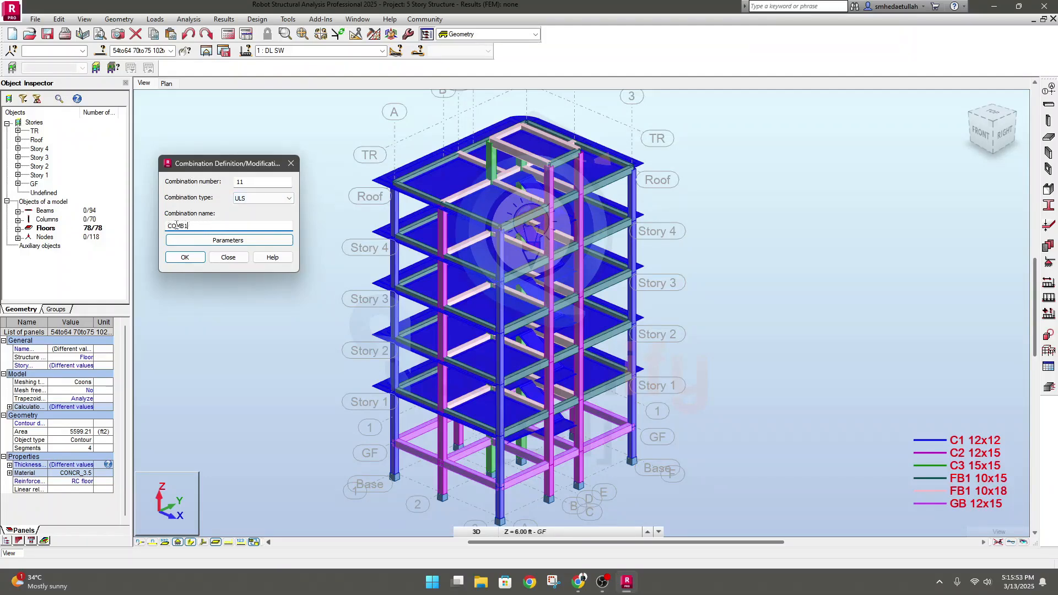
left_click_drag(185, 226, 167, 226)
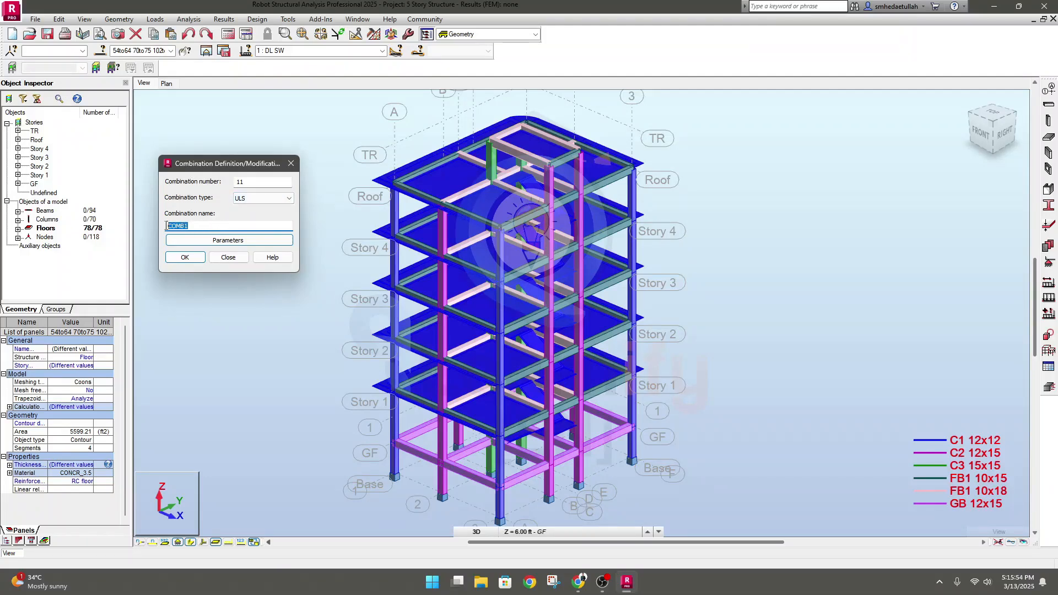
left_click(199, 225)
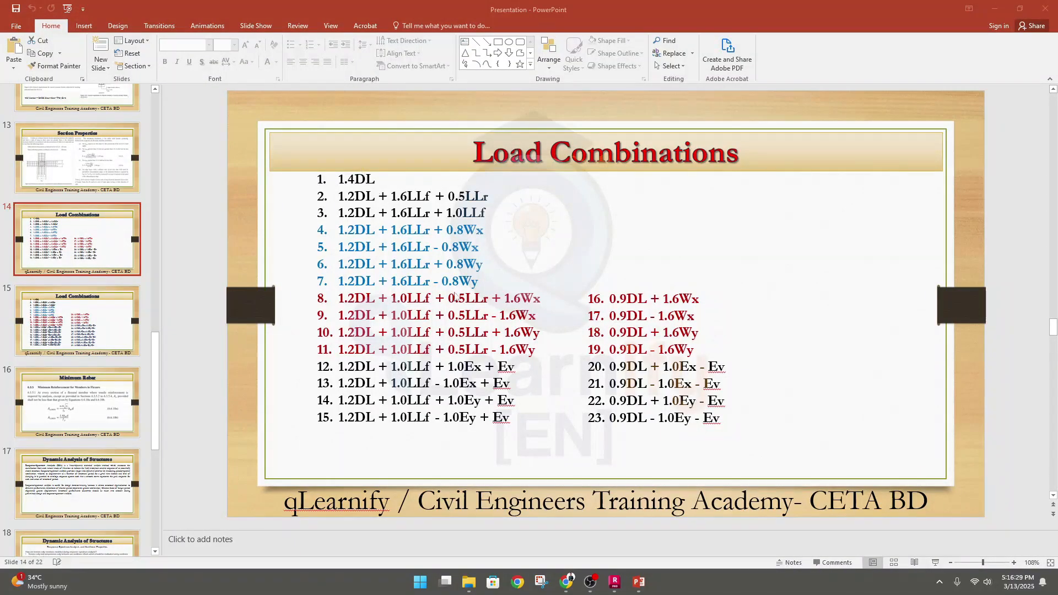
mouse_move(638, 586)
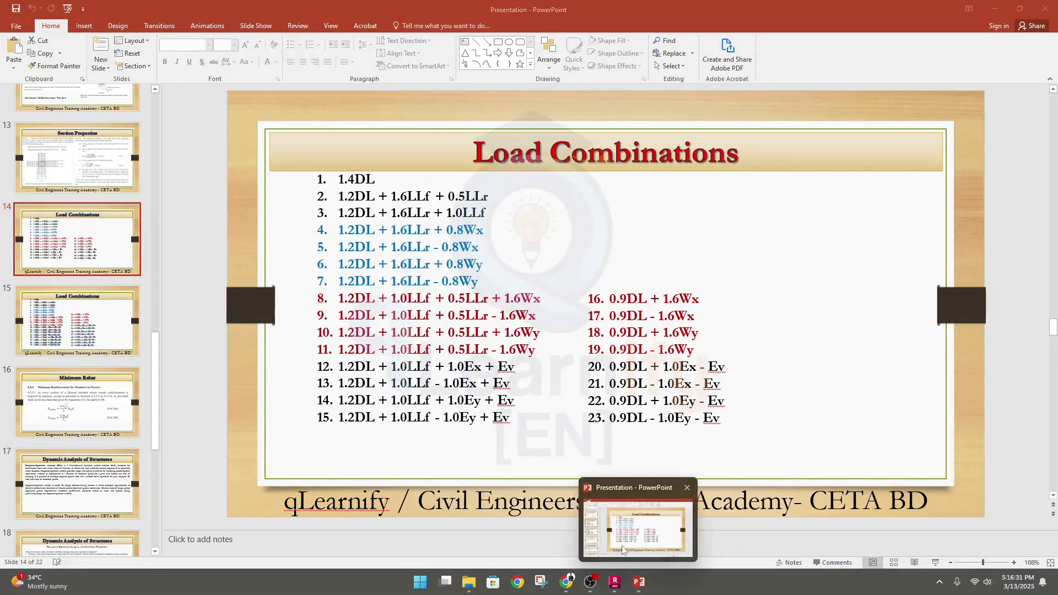
left_click(612, 586)
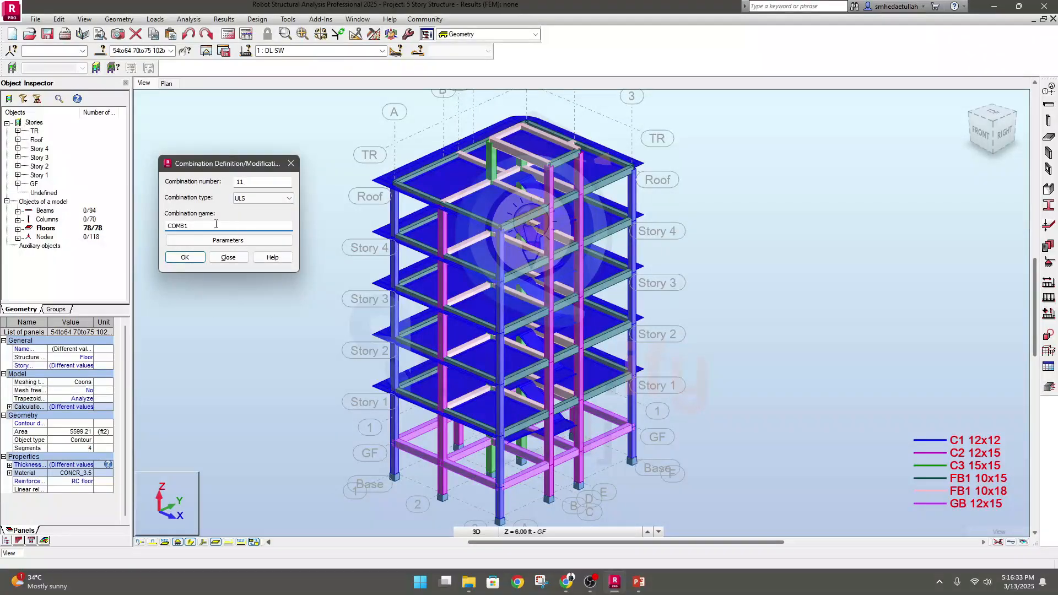
type("a")
left_click(190, 257)
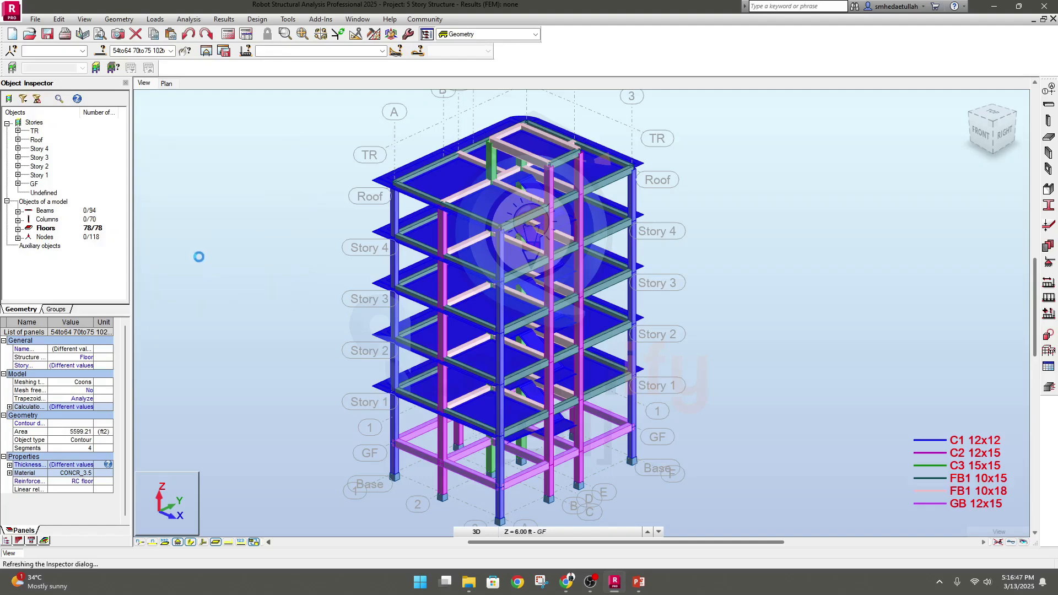
Step: Filter the case list in the Combinations dialog to dead load cases
left_click_drag(838, 84, 442, 103)
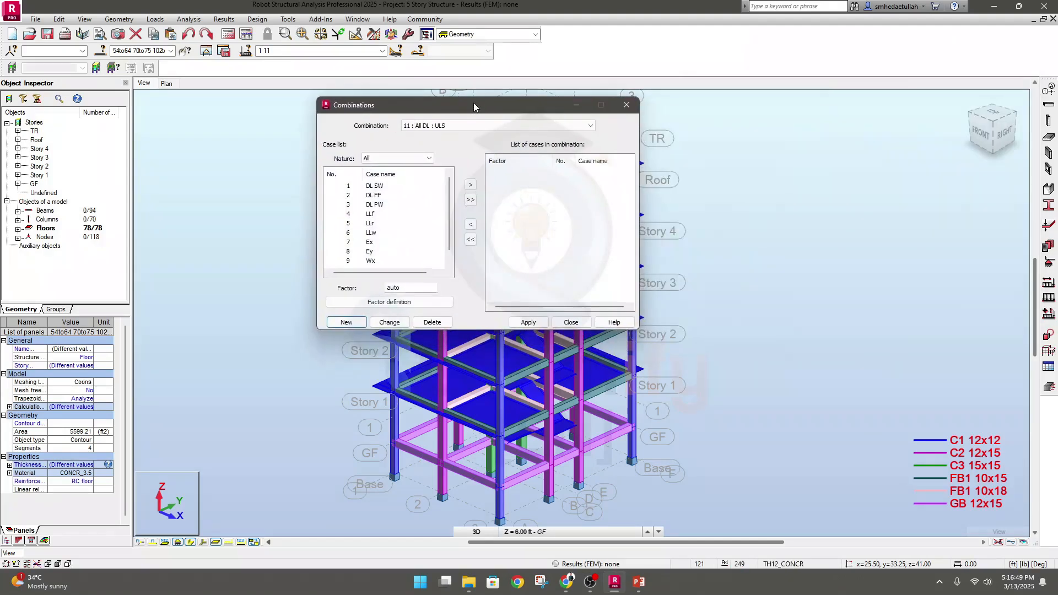
left_click(386, 159)
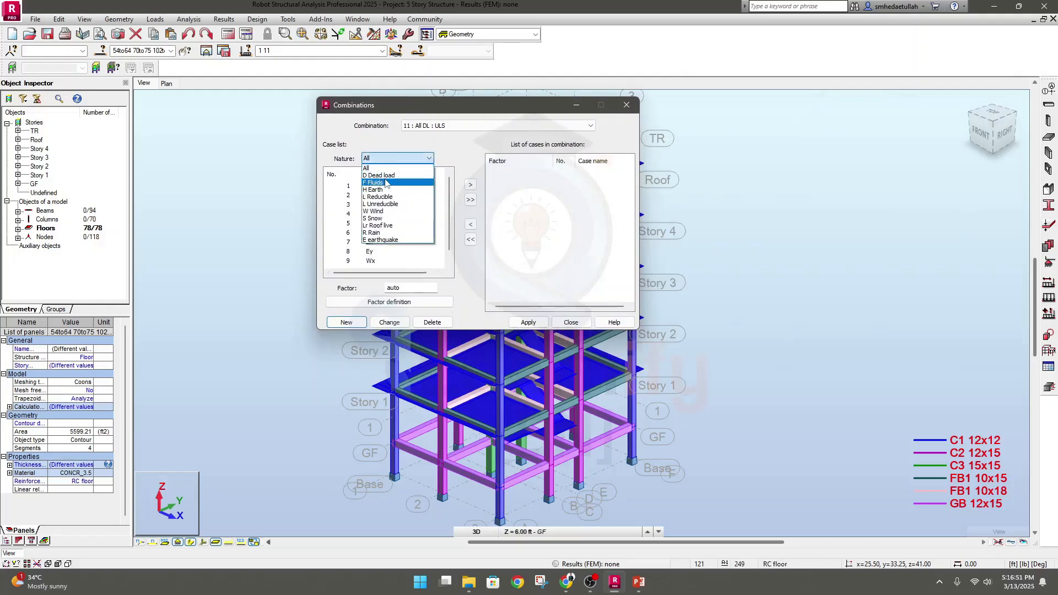
left_click(393, 177)
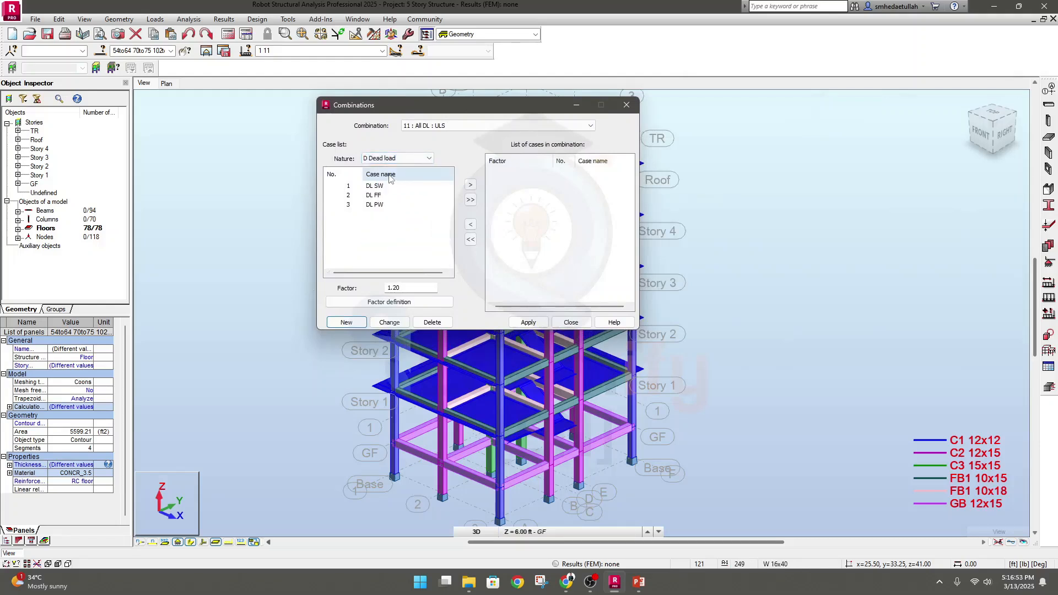
Step: Set the dead load factor to 1 for combination 11
left_click_drag(395, 113, 273, 115)
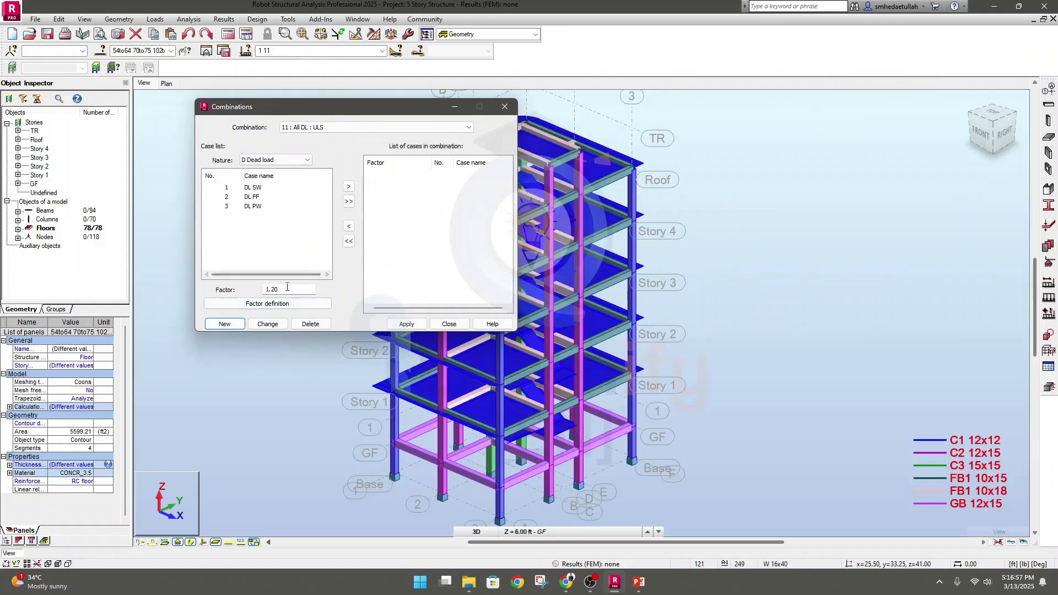
left_click_drag(292, 290, 210, 293)
type("1")
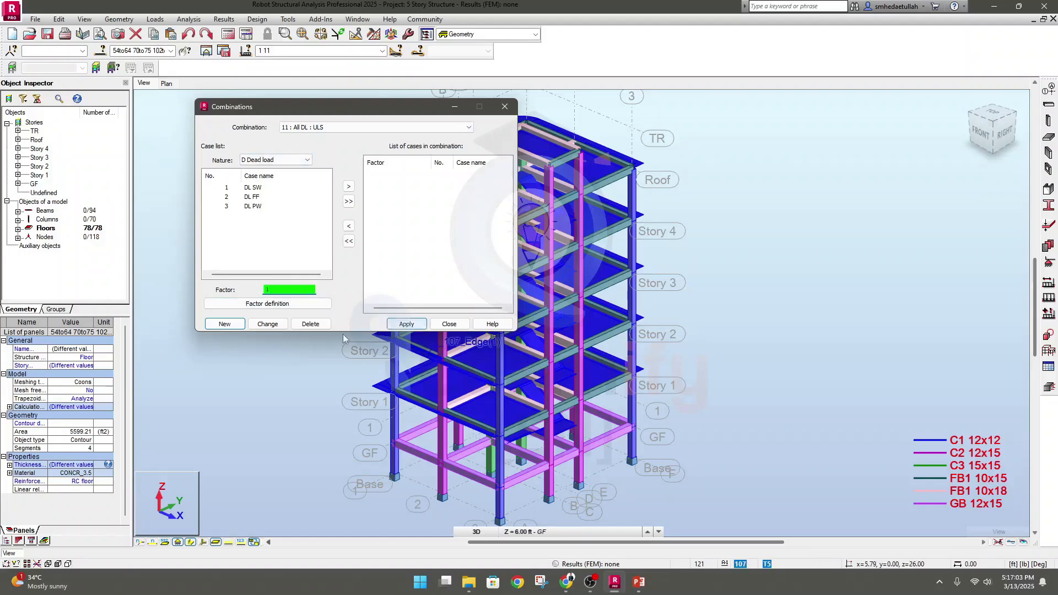
Step: Rename combination 11 as "1.4 DL"
left_click(268, 329)
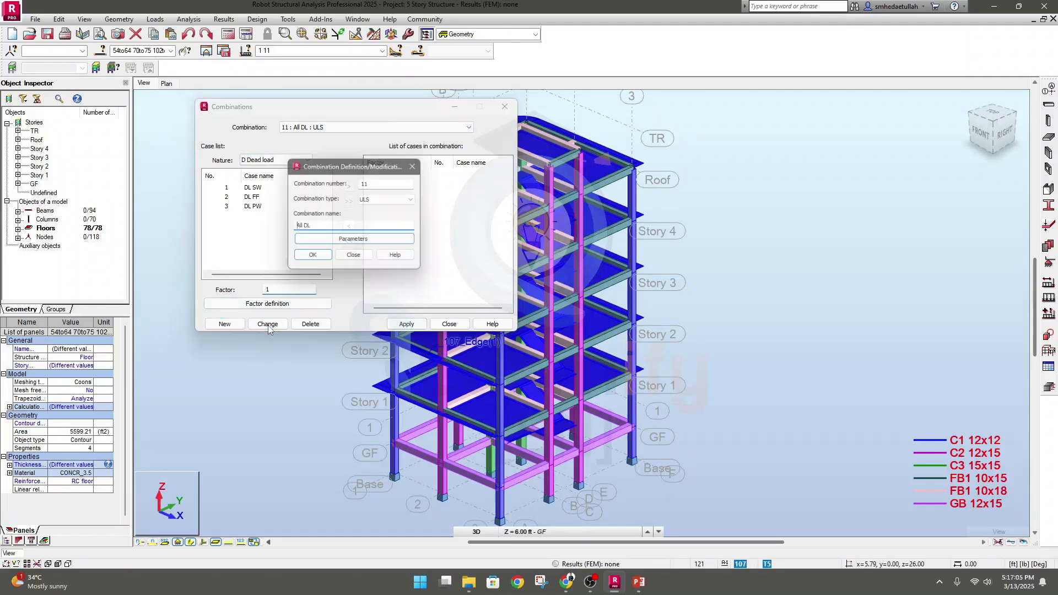
left_click_drag(311, 227, 298, 228)
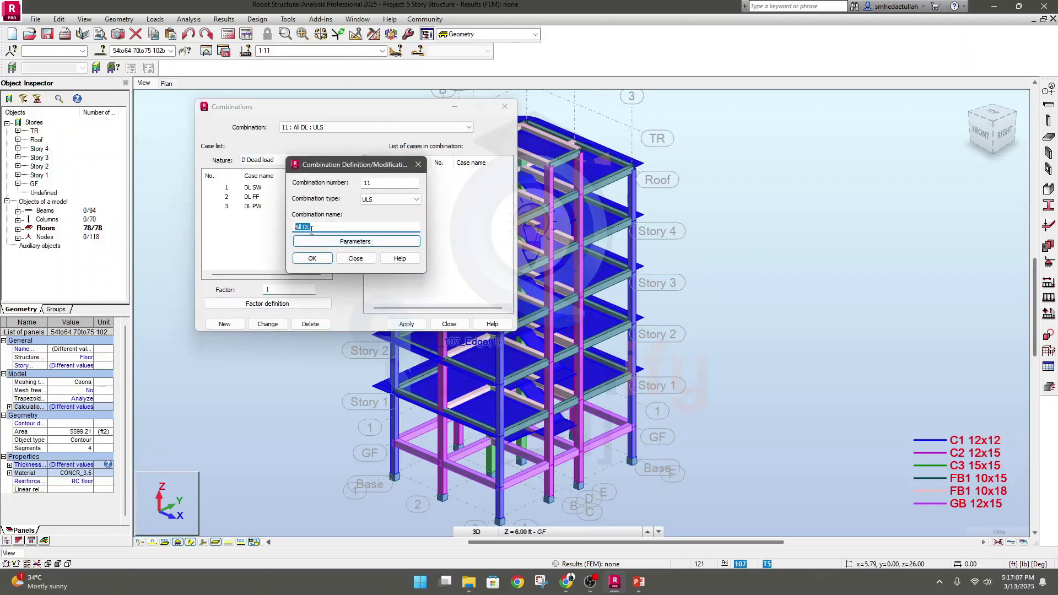
type("1.4")
left_click(315, 263)
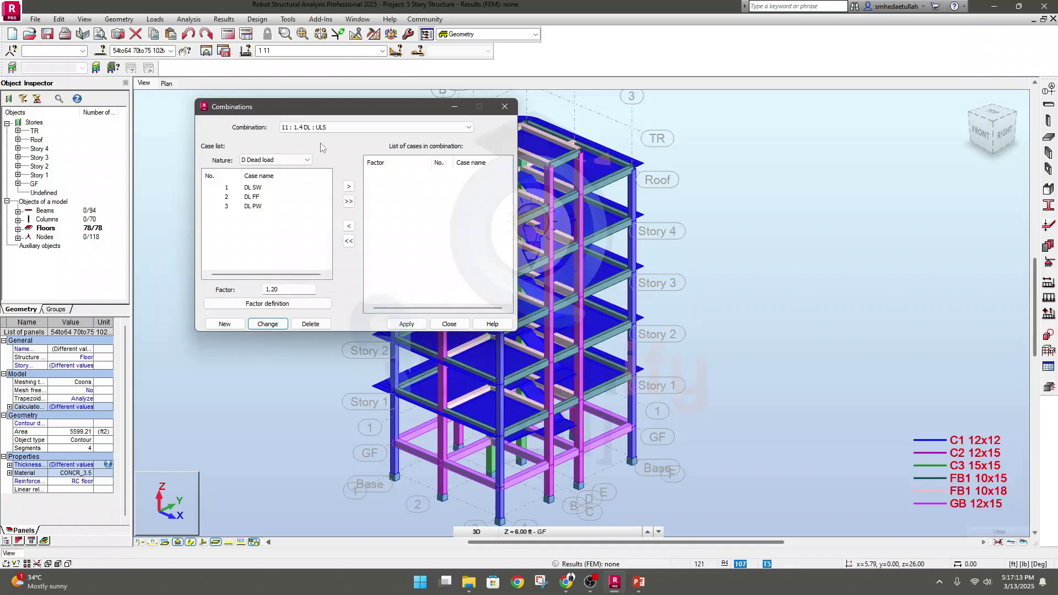
Step: Add all dead load cases (DL SW, DL FF and DL PW) to combination 11 with a factor of 1.4 and apply it
double_click(273, 289)
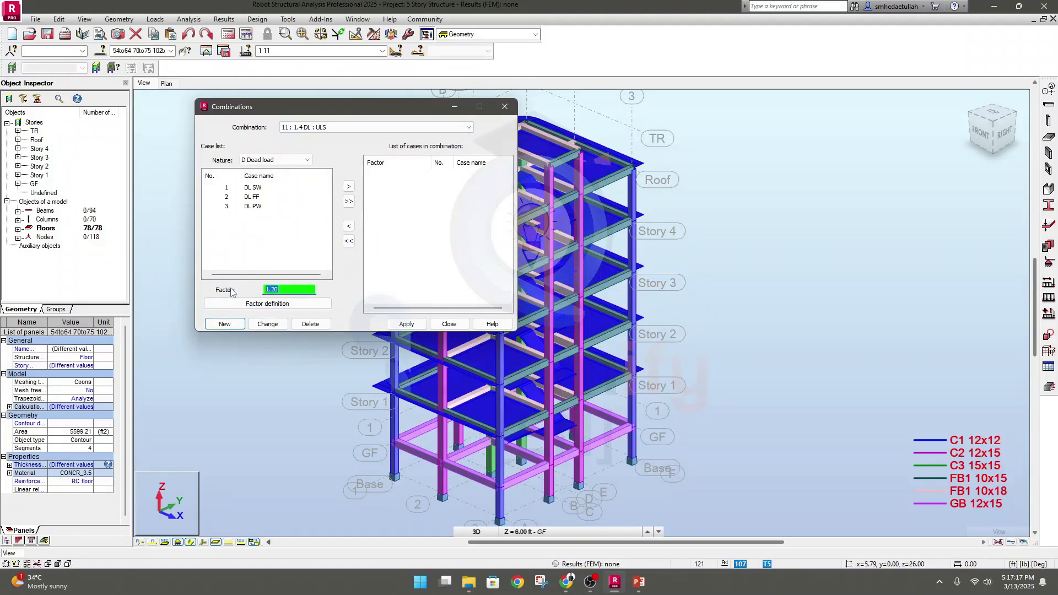
type("1.")
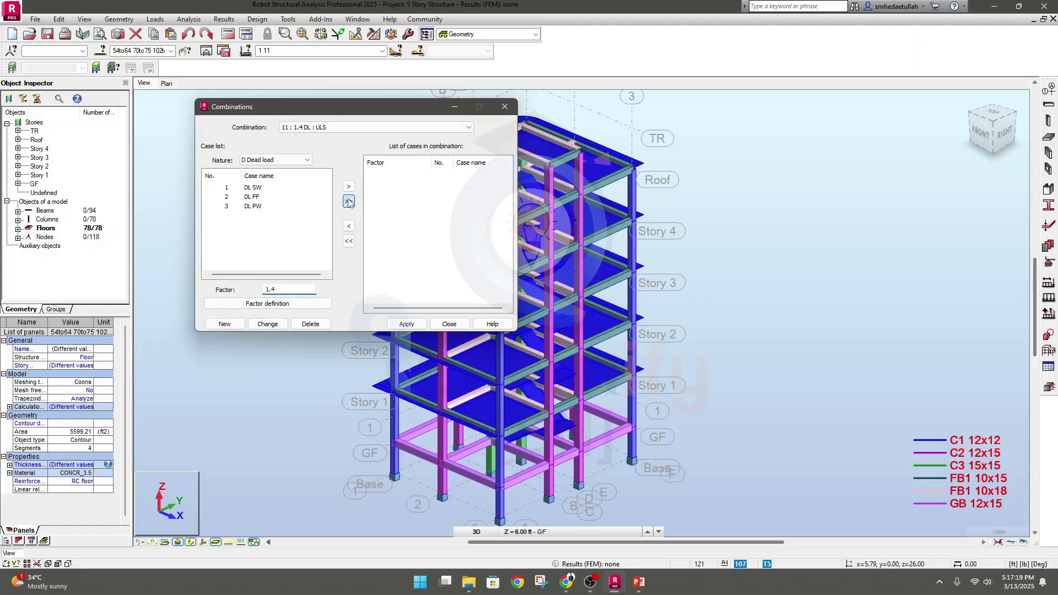
left_click(349, 201)
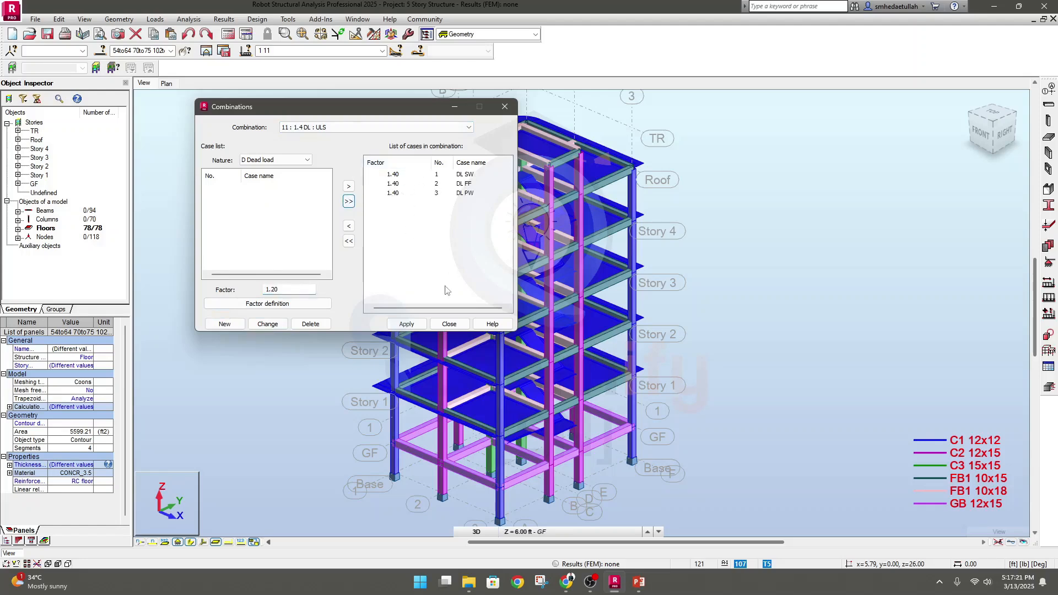
left_click(409, 326)
Step: Create ULS combination 12 named "1.2DL + 1.6LLf + 0.5LLr", copying the name from the Load Combinations slide in PowerPoint
left_click(224, 324)
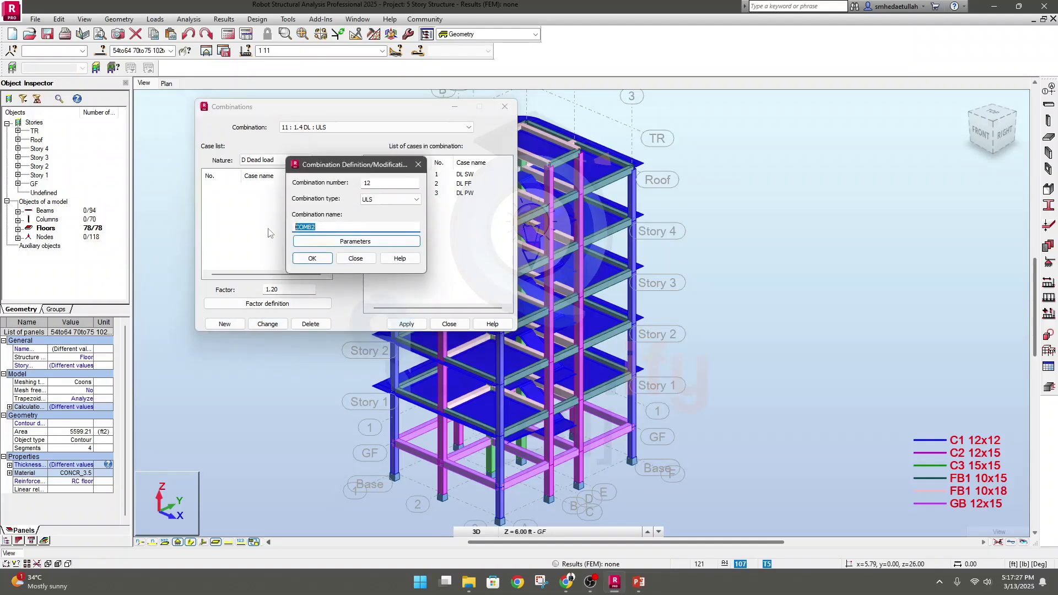
left_click(639, 581)
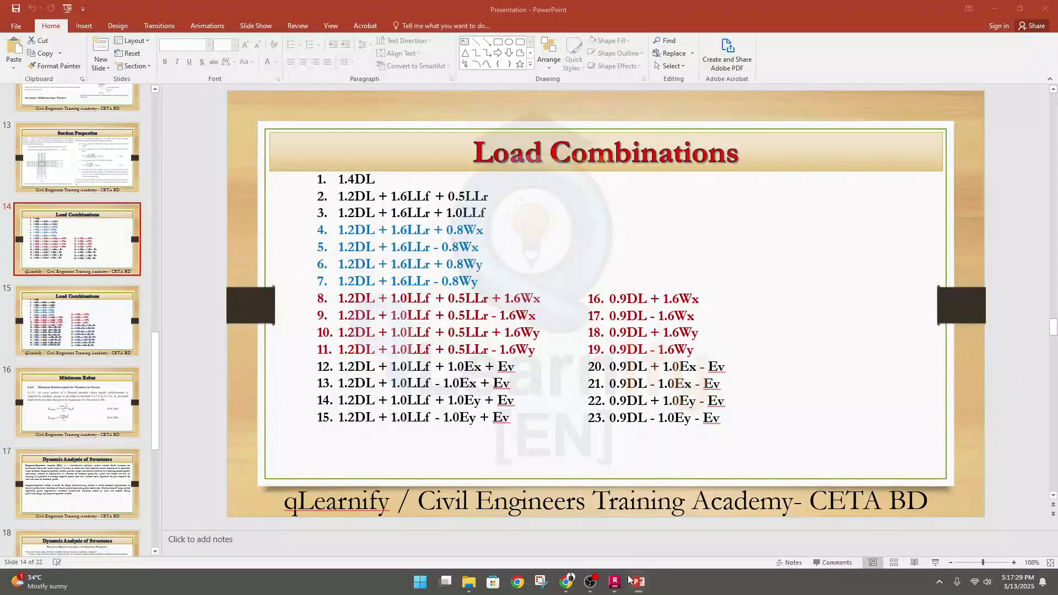
left_click_drag(341, 192, 476, 196)
key("ctrl+c")
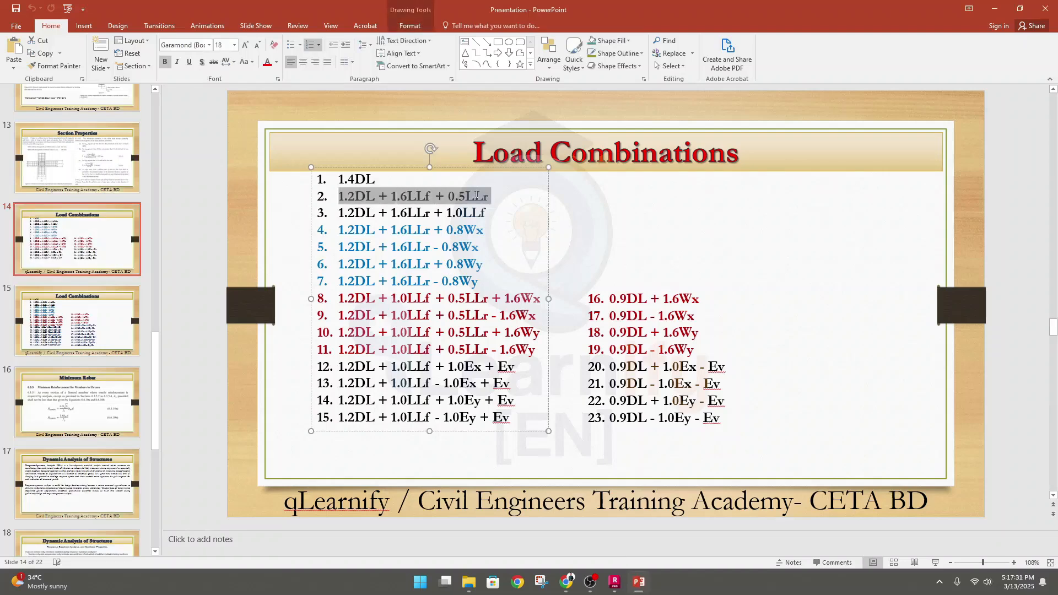
left_click(616, 582)
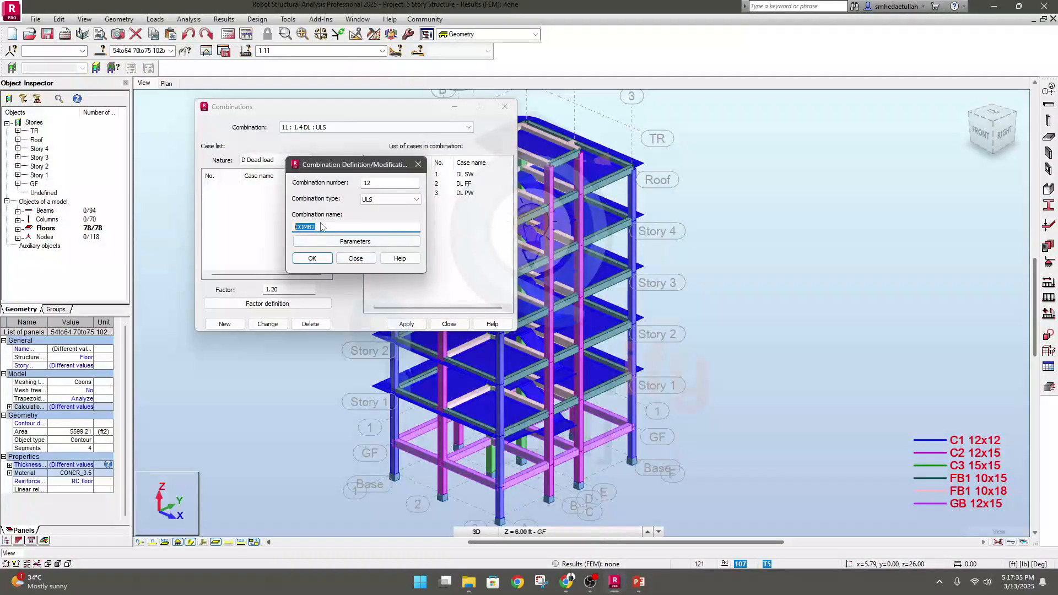
key("ctrl+v")
left_click(312, 259)
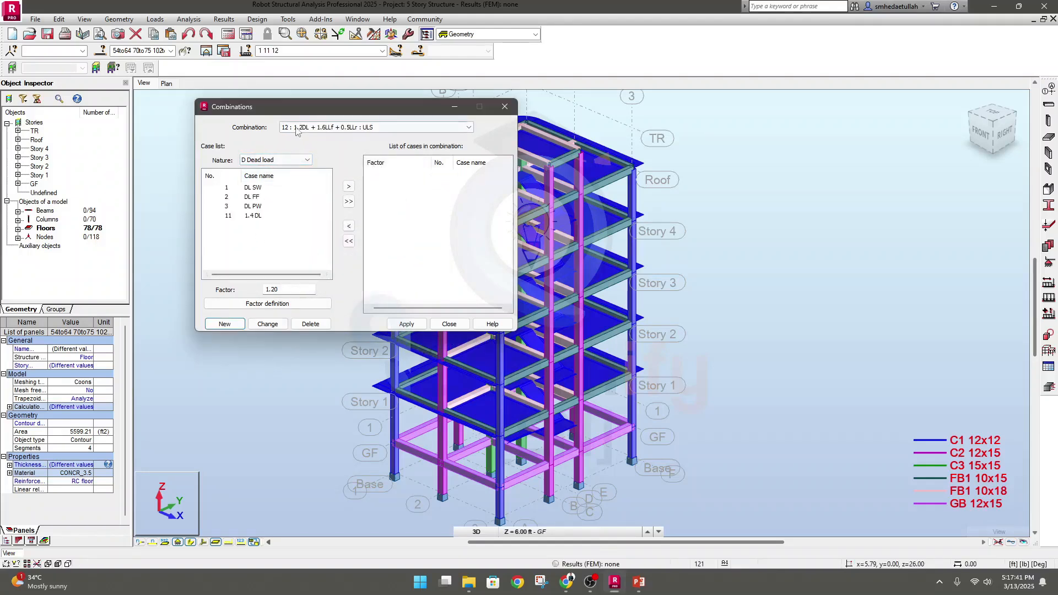
Step: Add dead load cases DL SW, DL FF and DL PW to combination 12 with a factor of 1.20, leaving out 1.4 DL
left_click(288, 289)
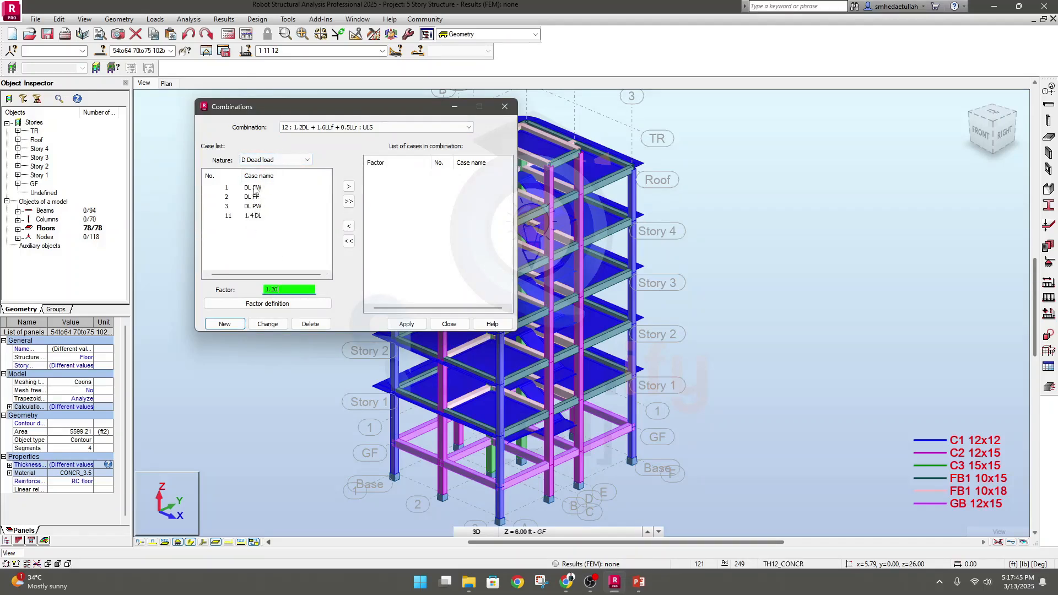
left_click_drag(253, 186, 253, 195)
left_click(227, 188)
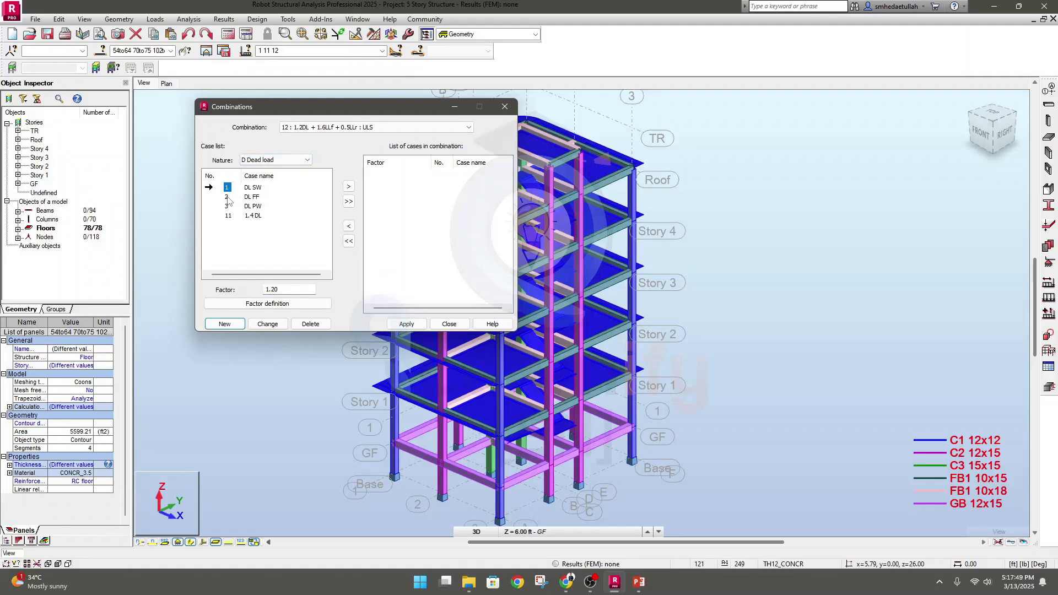
left_click(228, 197, "ctrl")
left_click(228, 206, "ctrl")
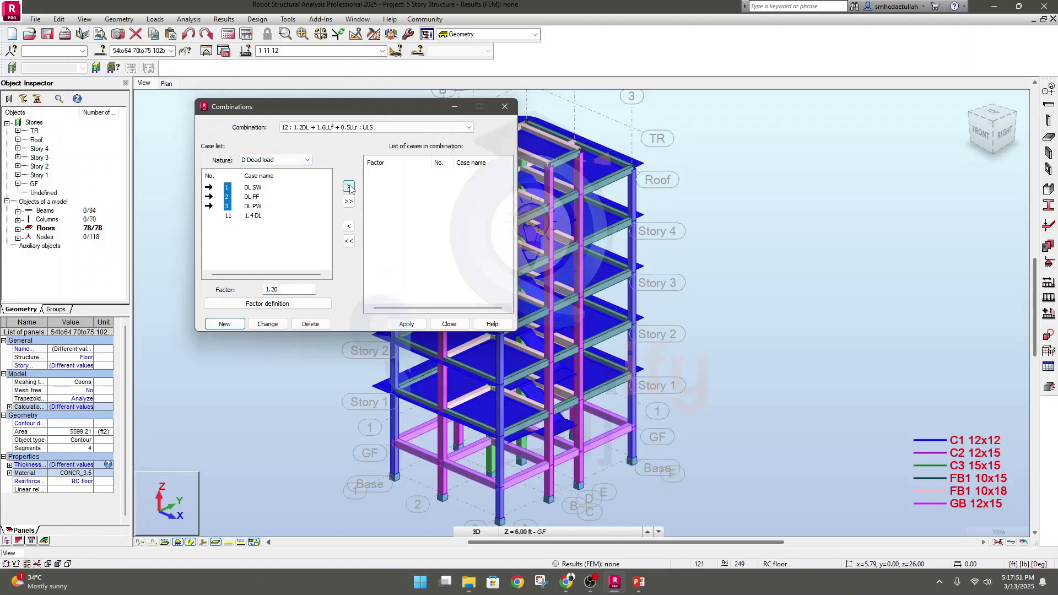
left_click(350, 188)
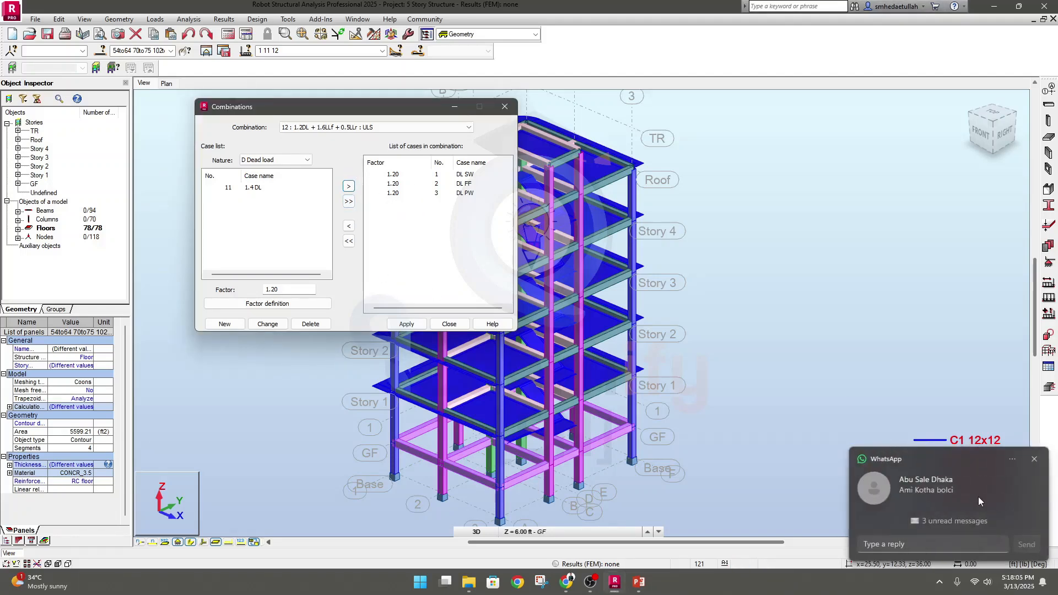
left_click(1035, 460)
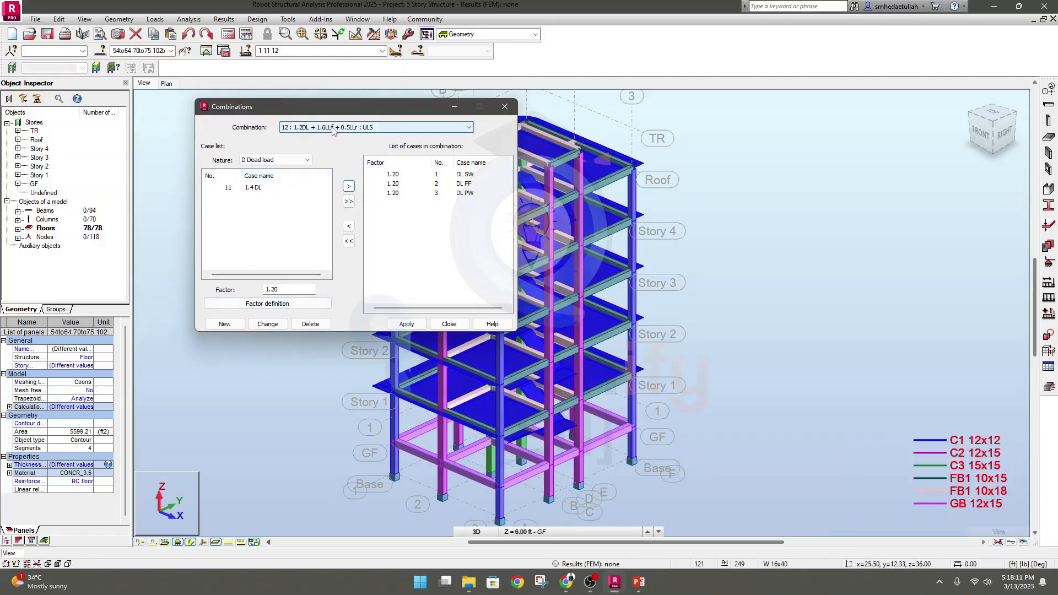
Step: Add the unreducible live load cases LLf and LLw to combination 12 with a factor of 1.6
left_click(305, 160)
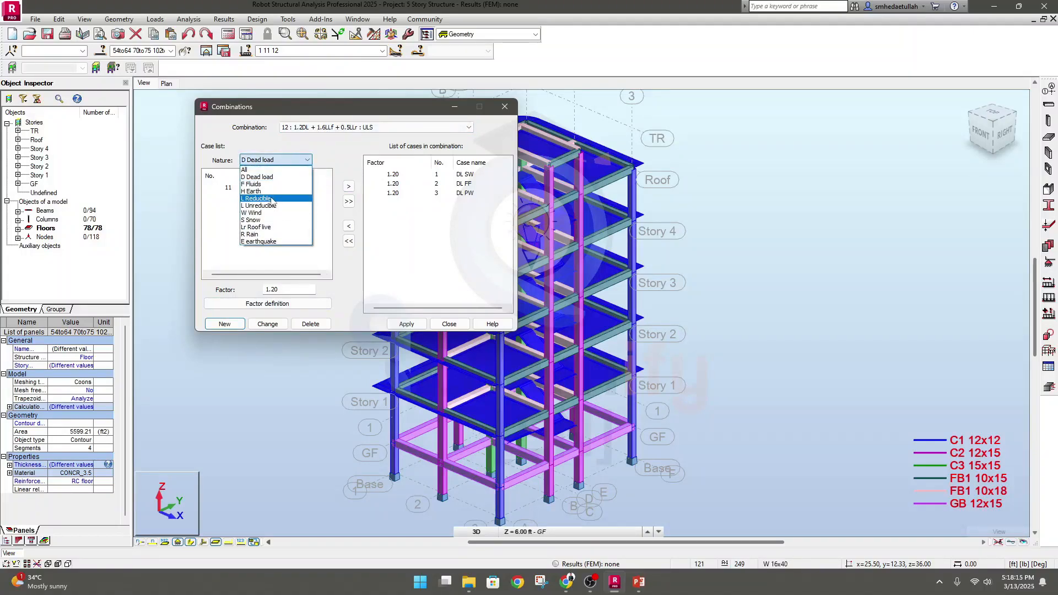
left_click(286, 206)
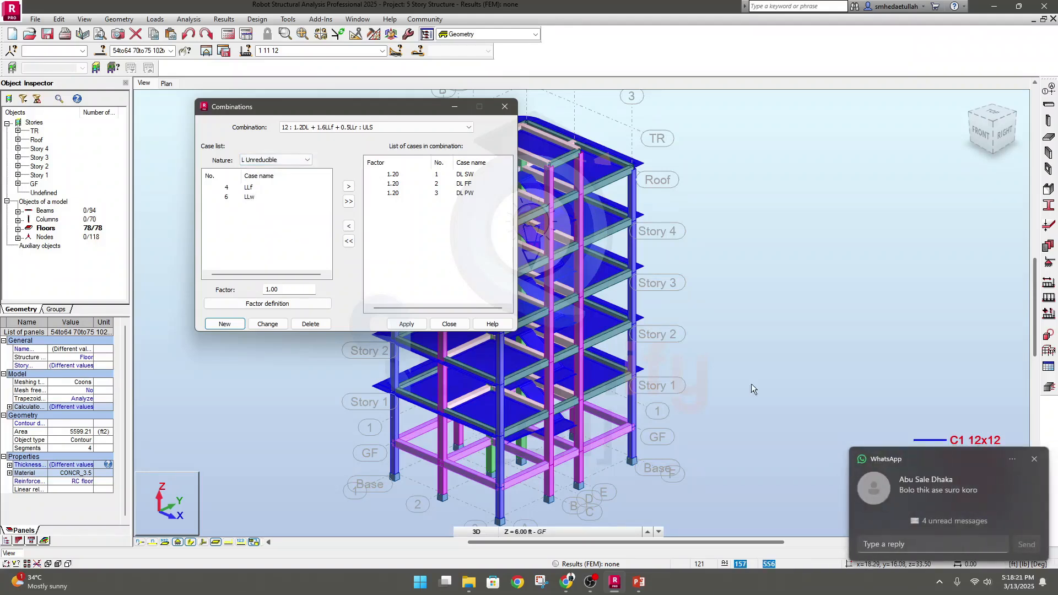
left_click(1035, 459)
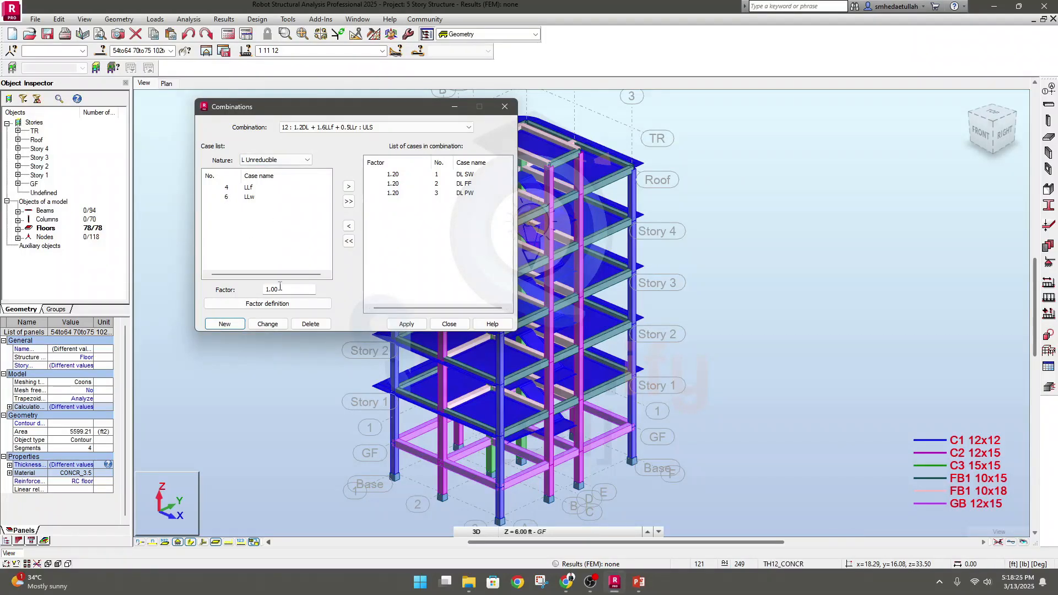
left_click_drag(286, 290, 248, 288)
type("1")
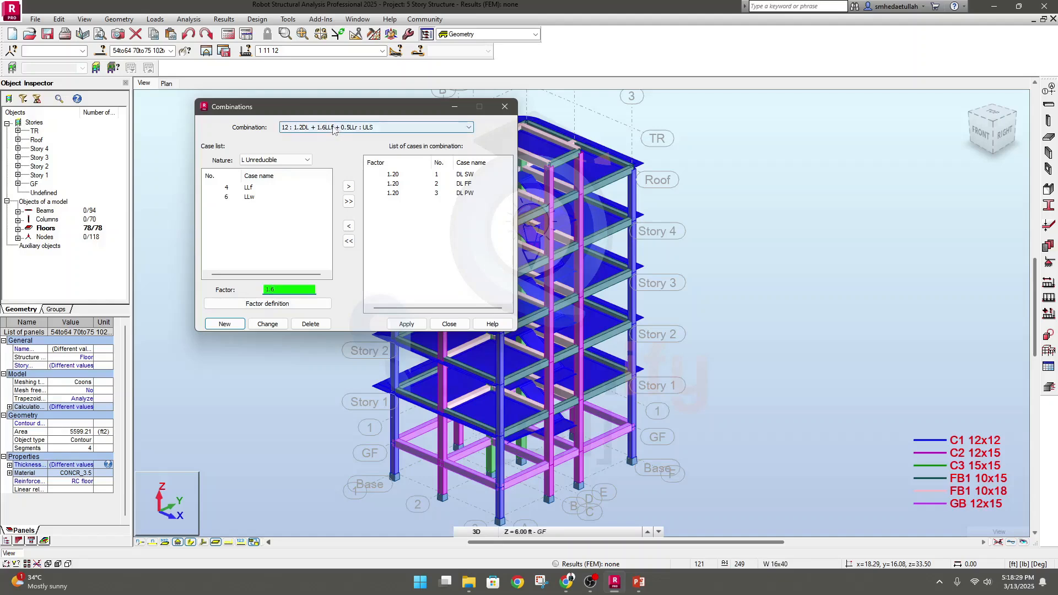
left_click(226, 189)
left_click(227, 197, "ctrl")
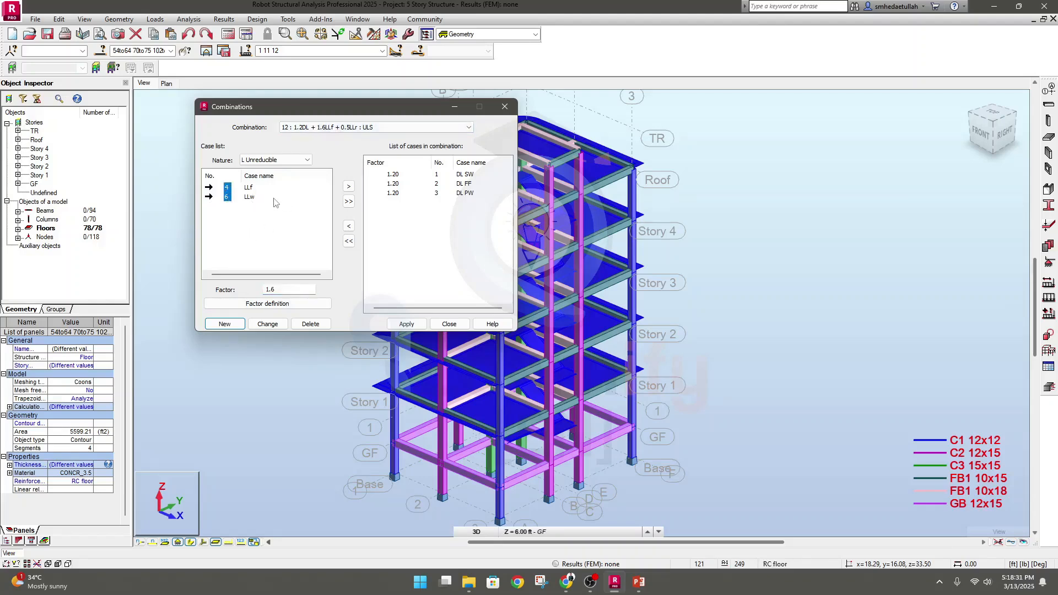
left_click(348, 187)
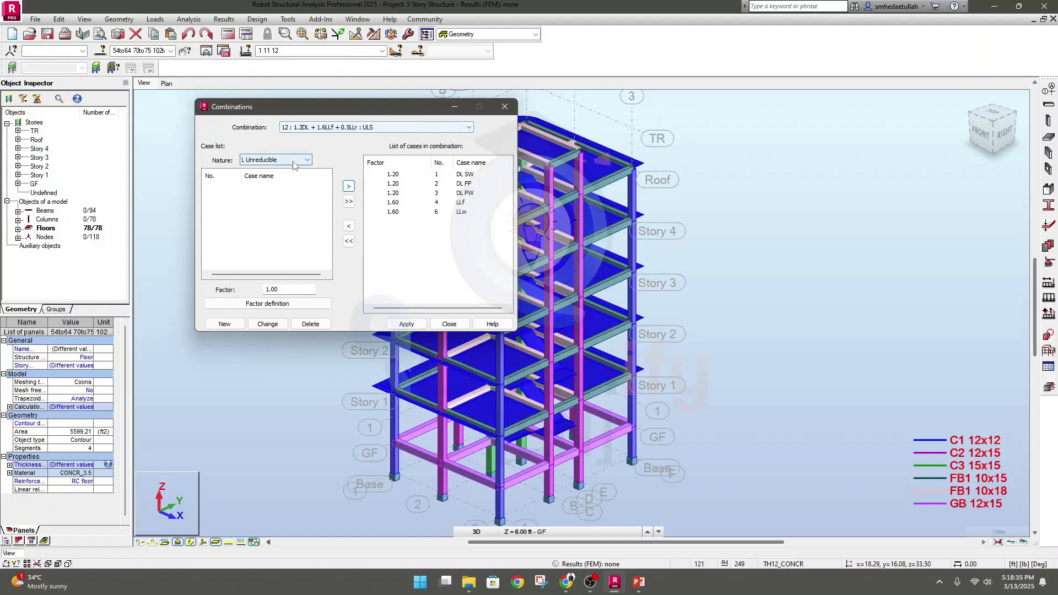
Step: Add the roof live load case LLr to combination 12 with a factor of 0.50 and apply the combination
left_click_drag(292, 290, 215, 292)
type("0.5")
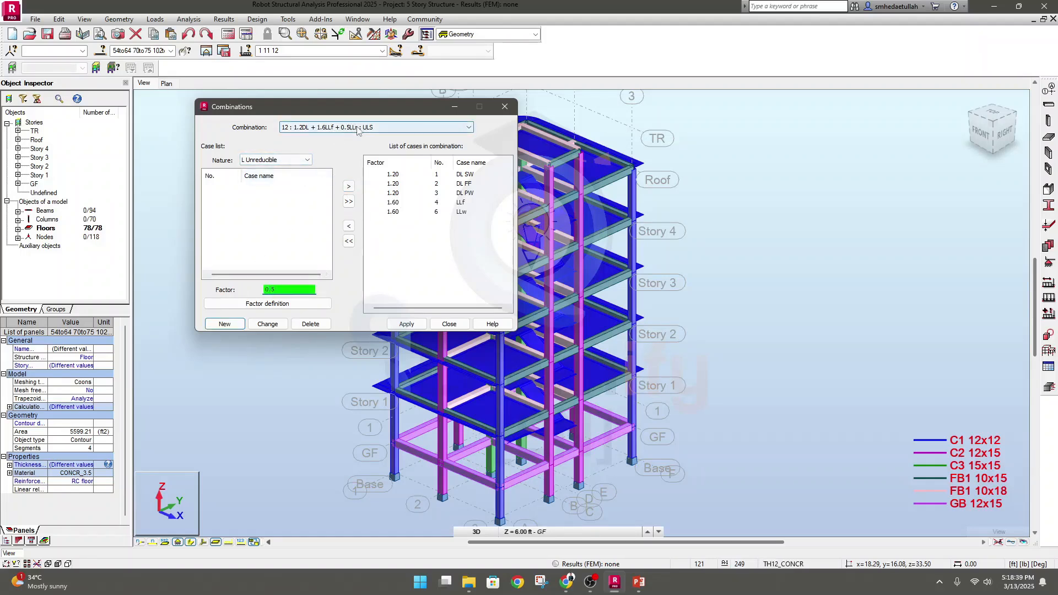
left_click(299, 160)
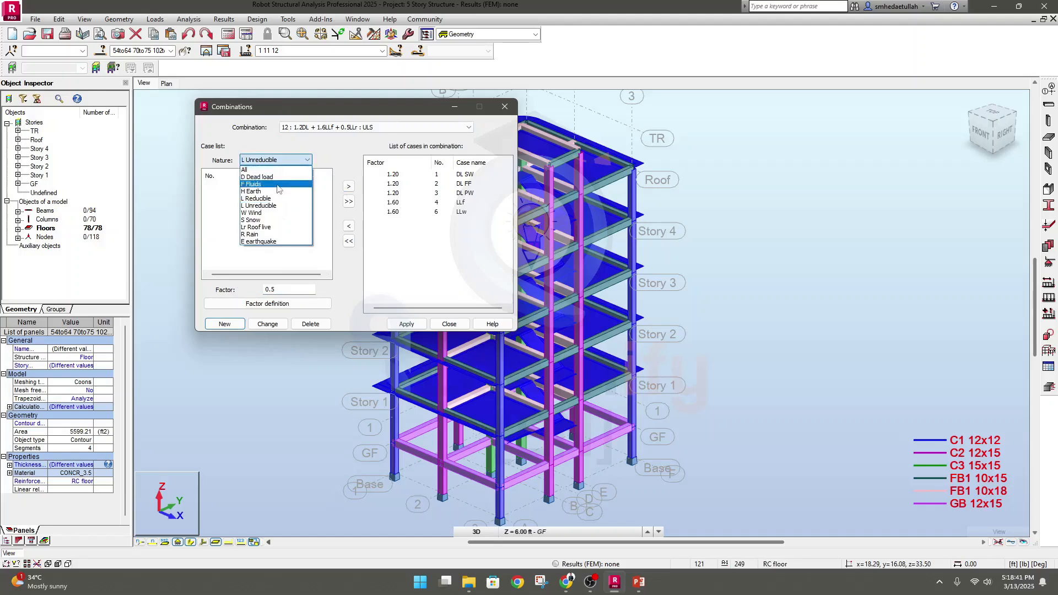
left_click(269, 220)
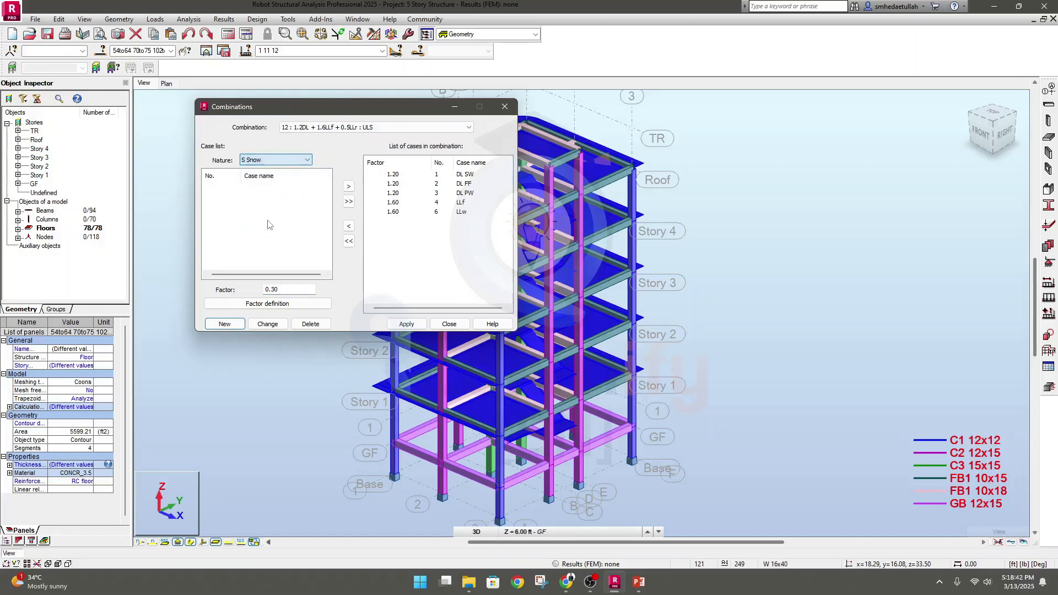
left_click(292, 160)
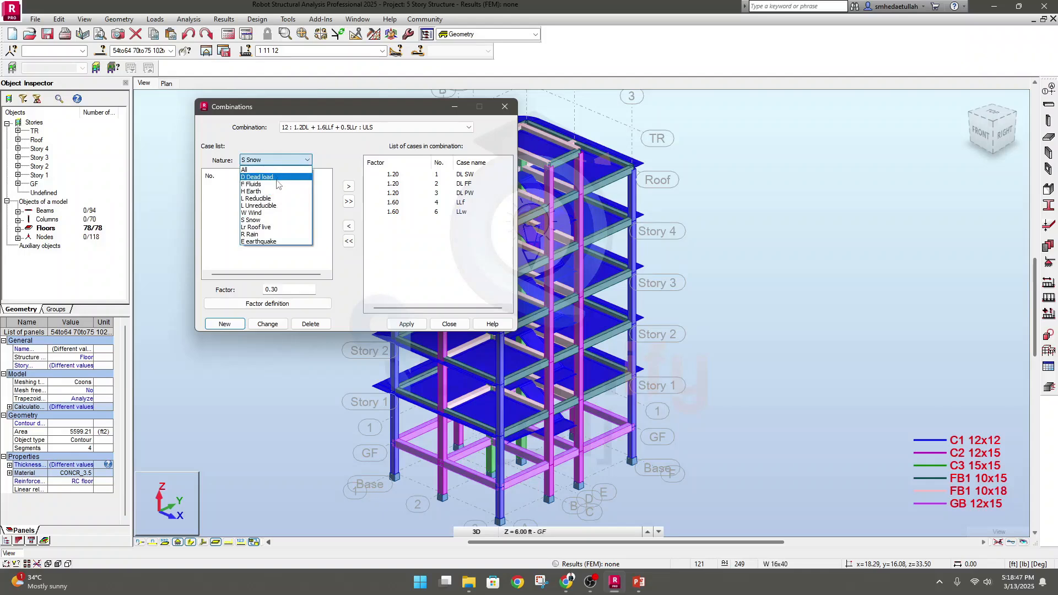
left_click(272, 206)
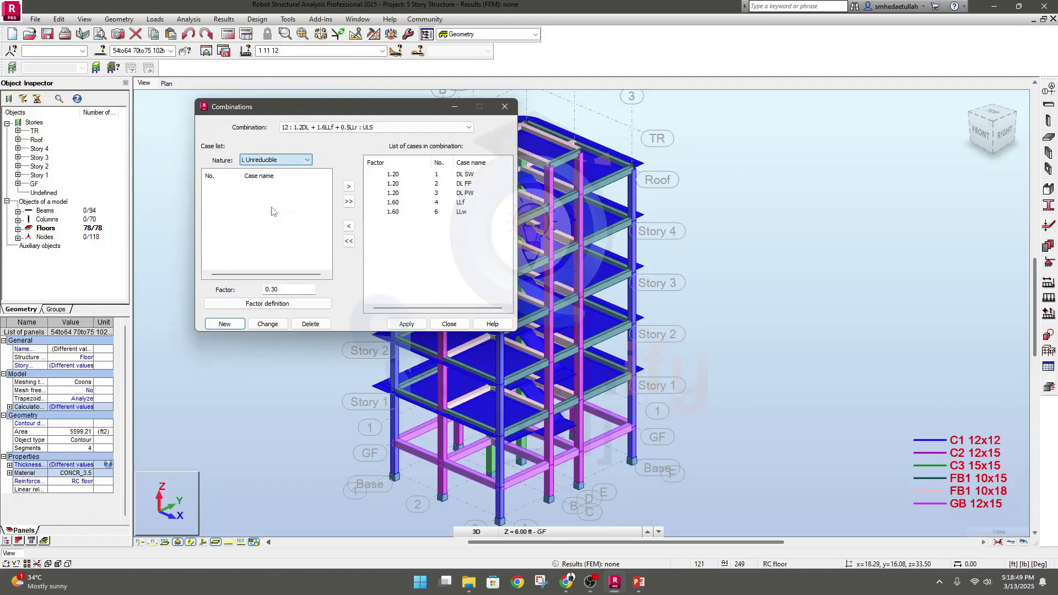
left_click(287, 162)
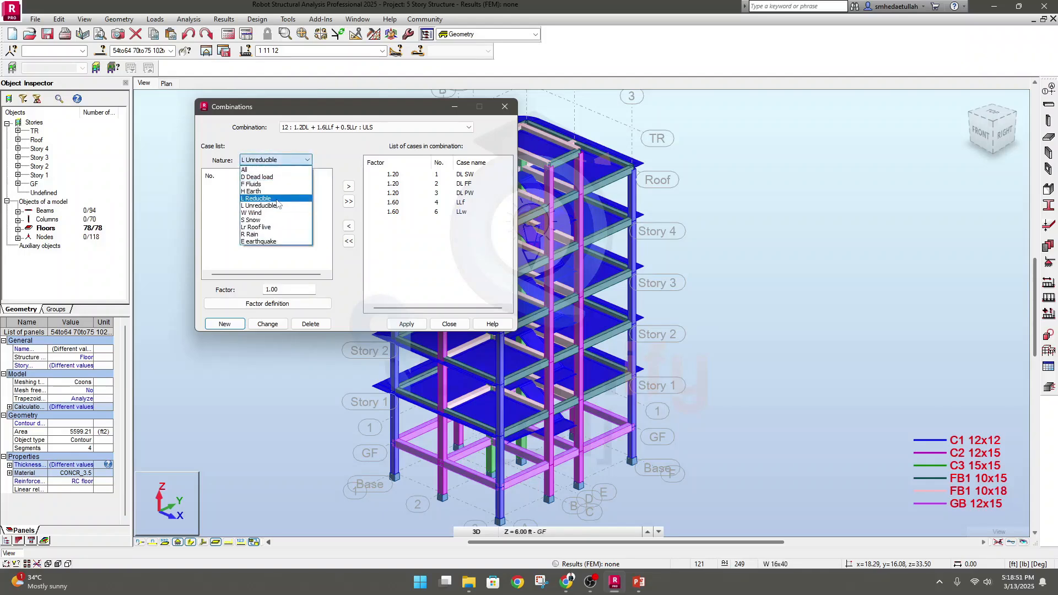
left_click(272, 227)
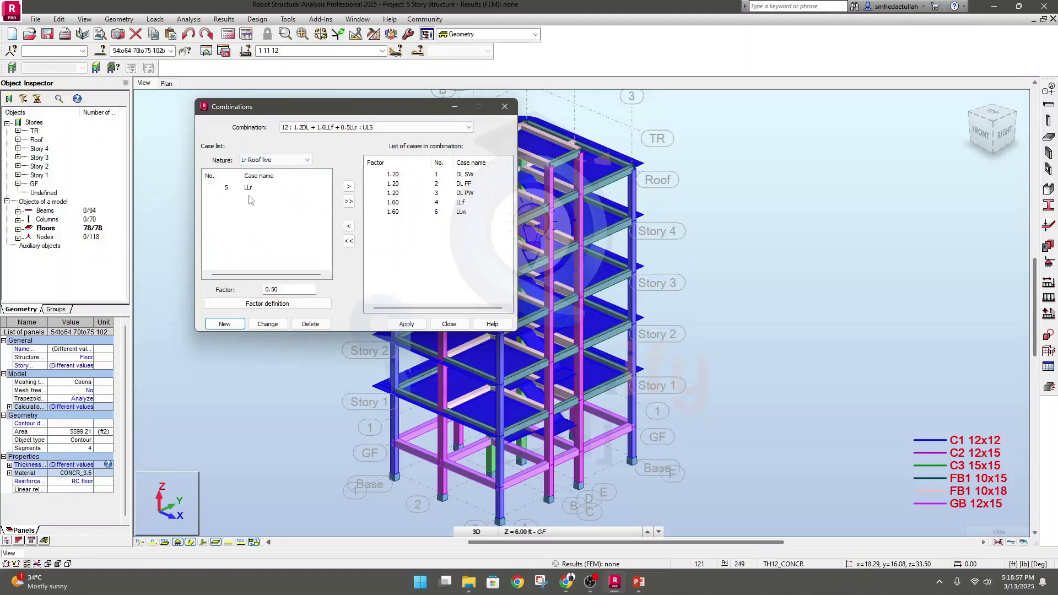
left_click(226, 189)
left_click(349, 187)
left_click(407, 326)
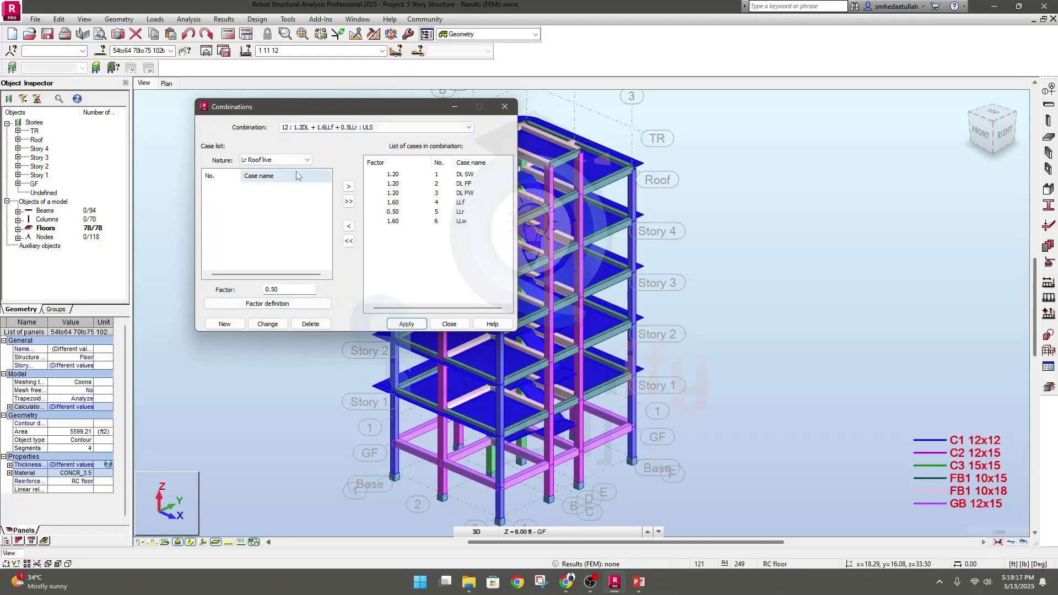
Step: Switch to PowerPoint and copy "1.2DL + 1.6LLr + 1.0LLf" from the Load Combinations slide, muting the notifying WhatsApp chat for 8 hours
left_click(639, 582)
left_click_drag(340, 212, 482, 218)
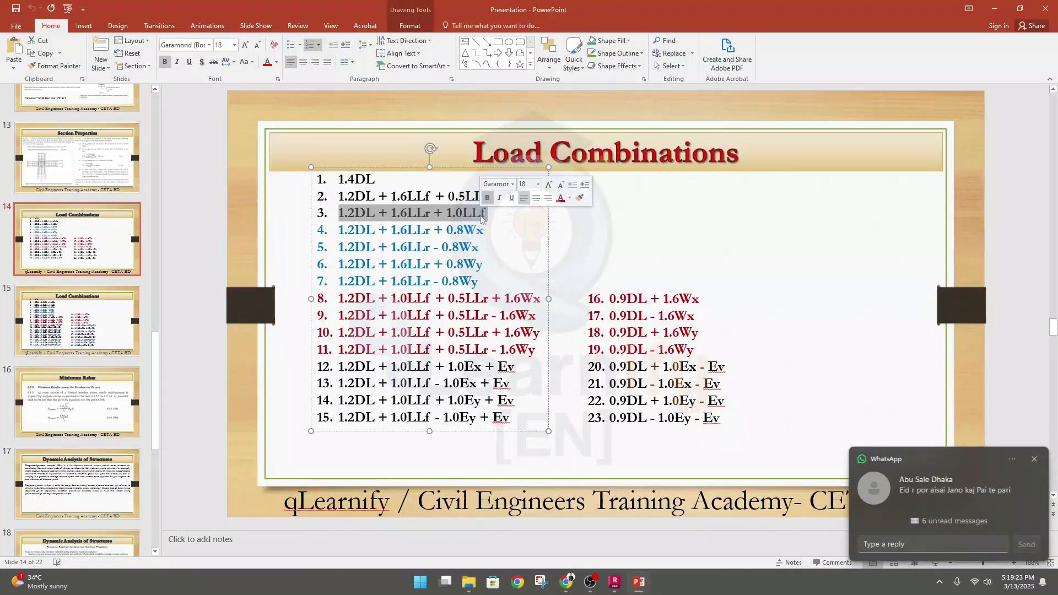
left_click(1003, 462)
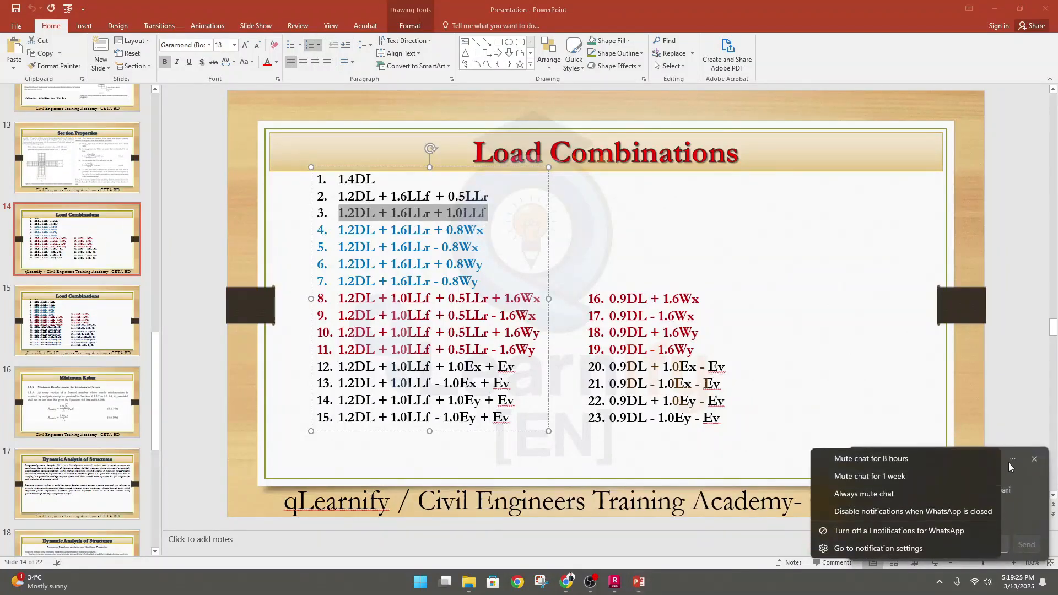
left_click(896, 463)
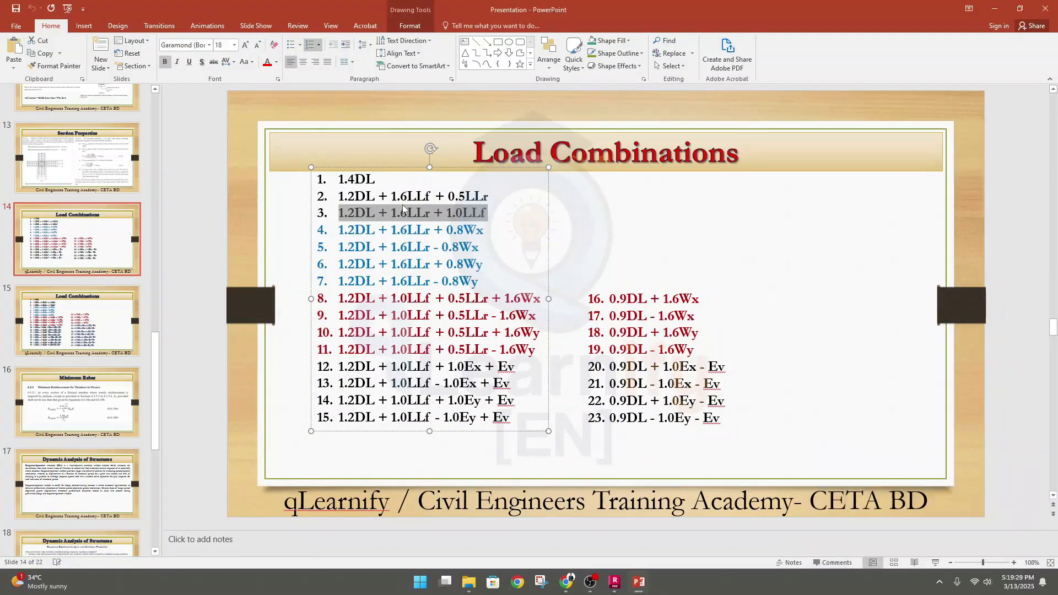
right_click(398, 216)
left_click(423, 236)
Step: Switch back to Robot Structural Analysis and create ULS combination 13 with the copied name "1.2DL + 1.6LLr + 1.0LLf"
left_click(615, 583)
left_click(505, 312)
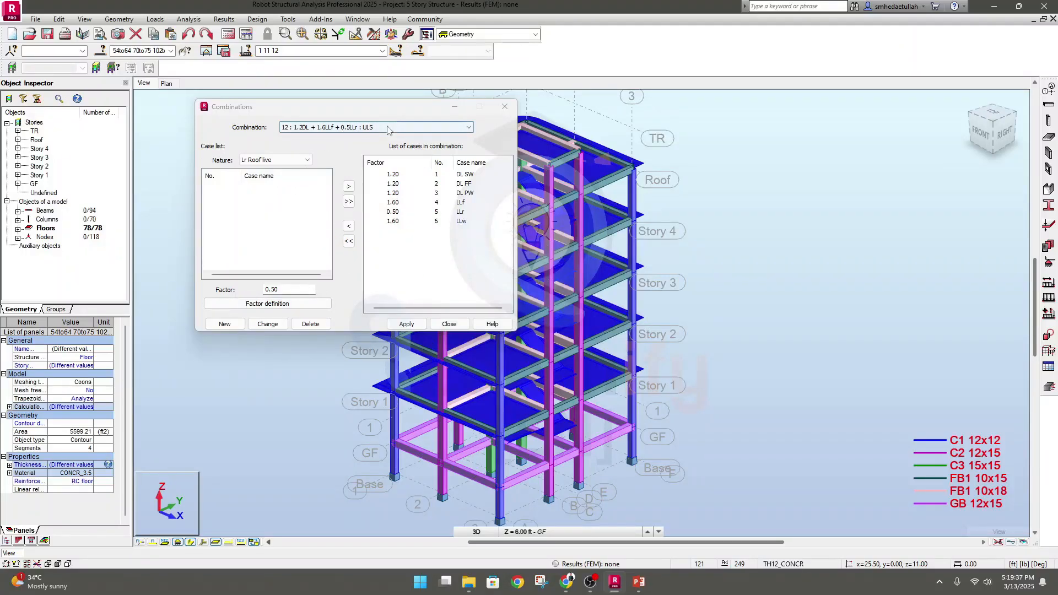
left_click(230, 326)
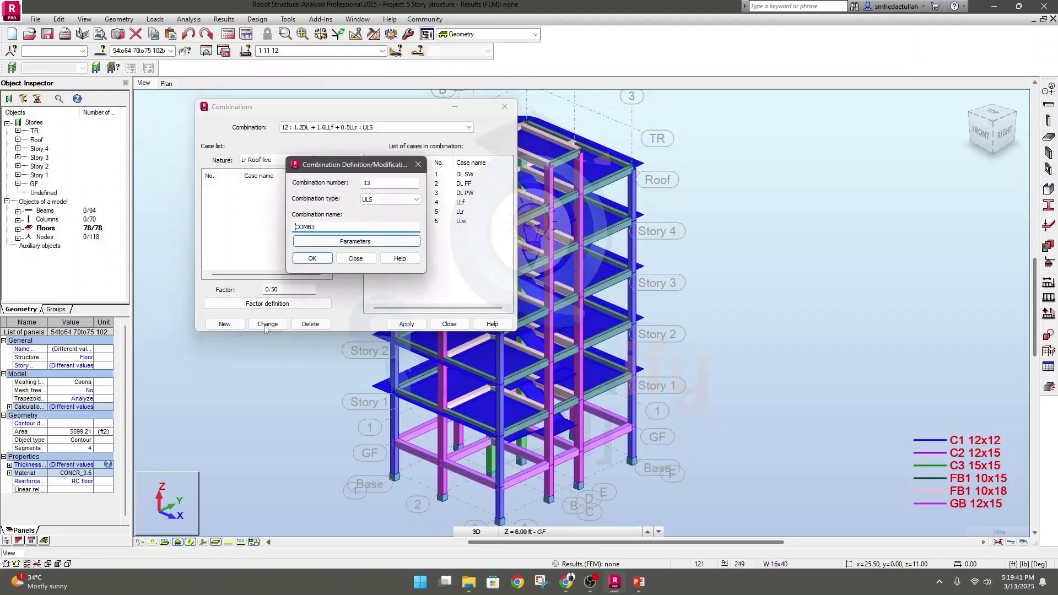
key("ctrl+v")
left_click(312, 258)
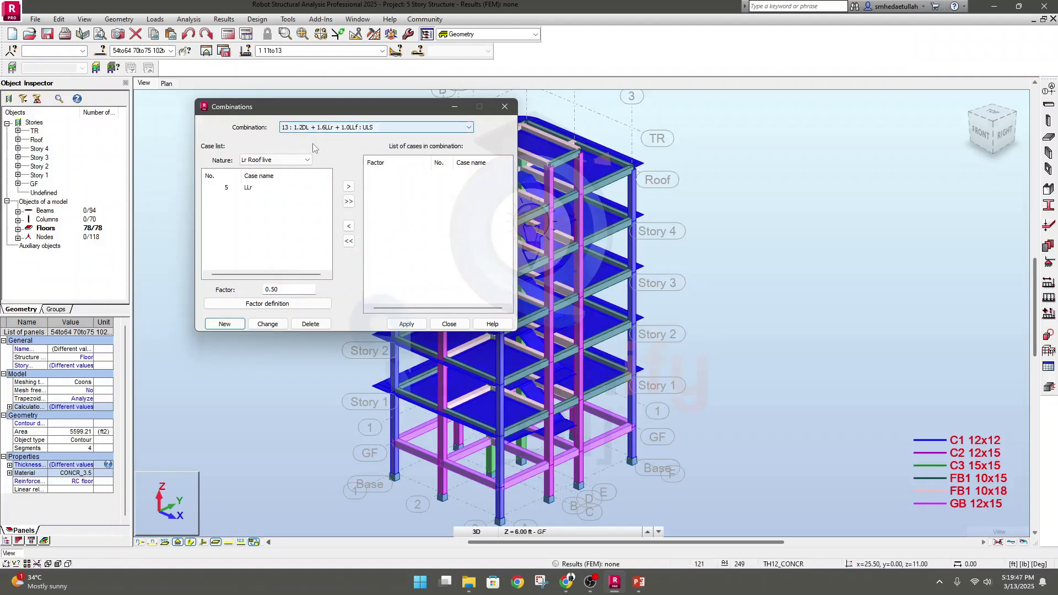
Step: Add dead load cases DL SW, DL FF and DL PW to combination 13 with a factor of 1.20, leaving out 1.4 DL
left_click(287, 159)
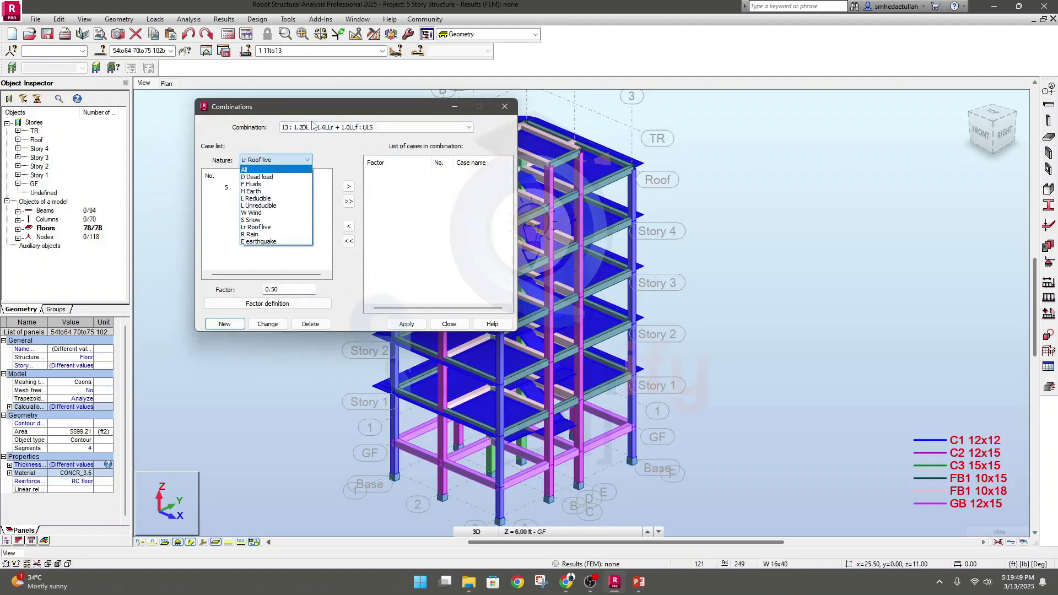
left_click(282, 177)
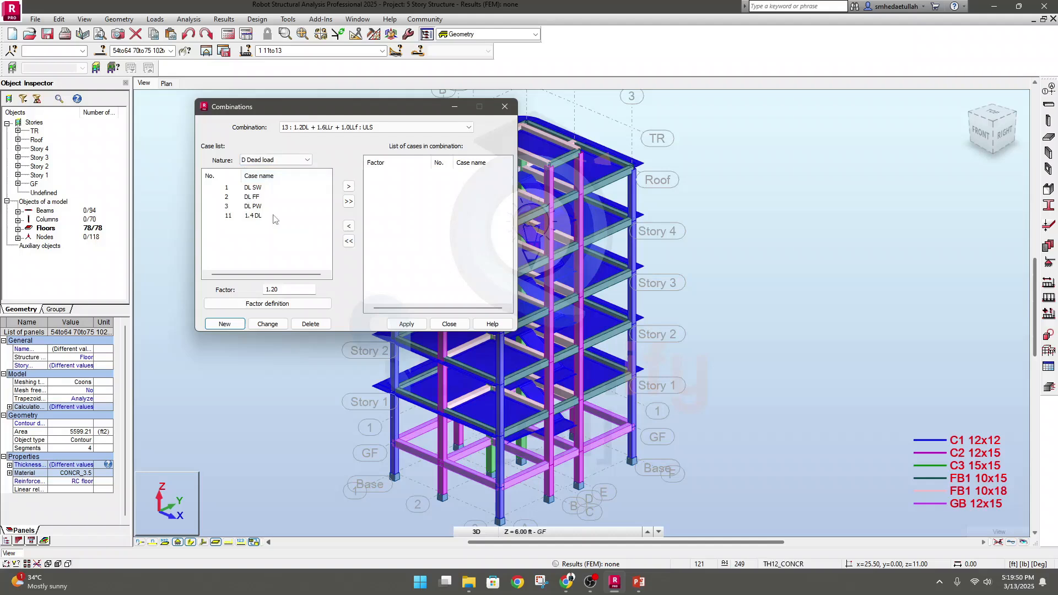
left_click(278, 290)
left_click_drag(233, 191, 230, 209)
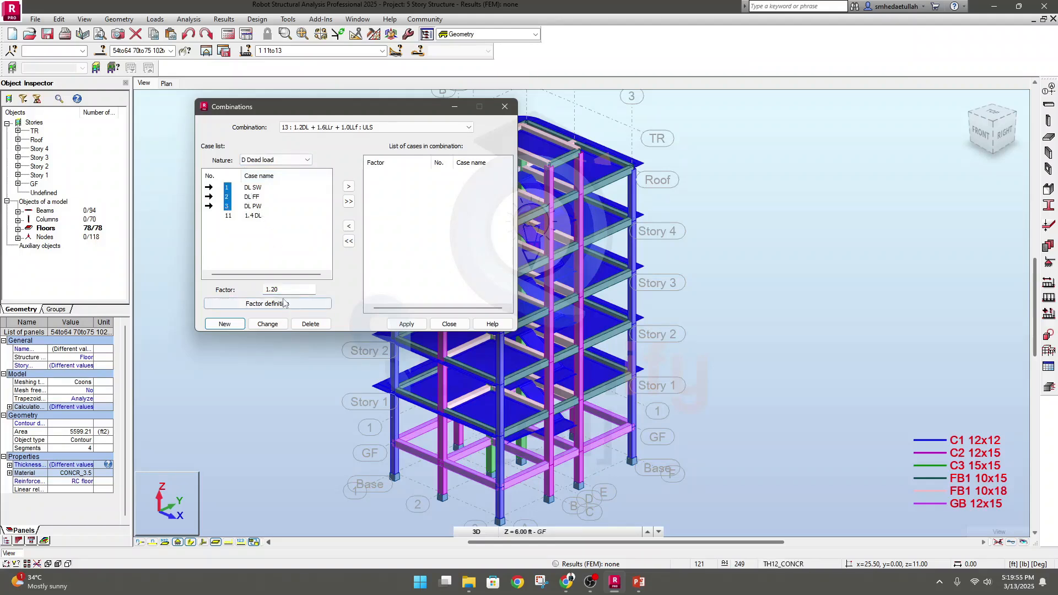
left_click(348, 186)
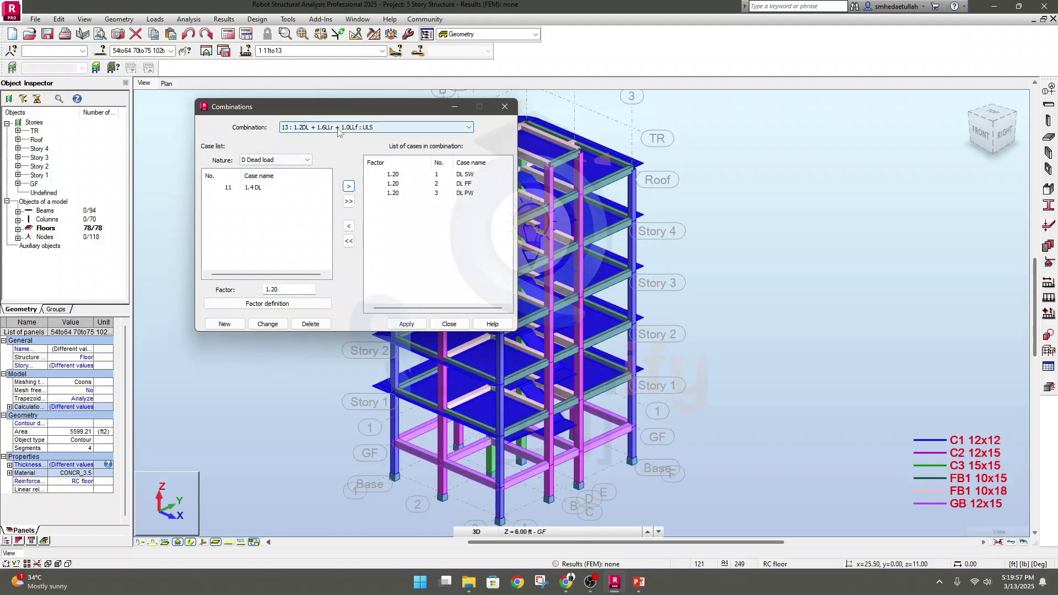
Step: Add the roof live load case LLr to combination 13 with a factor of 1.6
left_click_drag(286, 290, 241, 291)
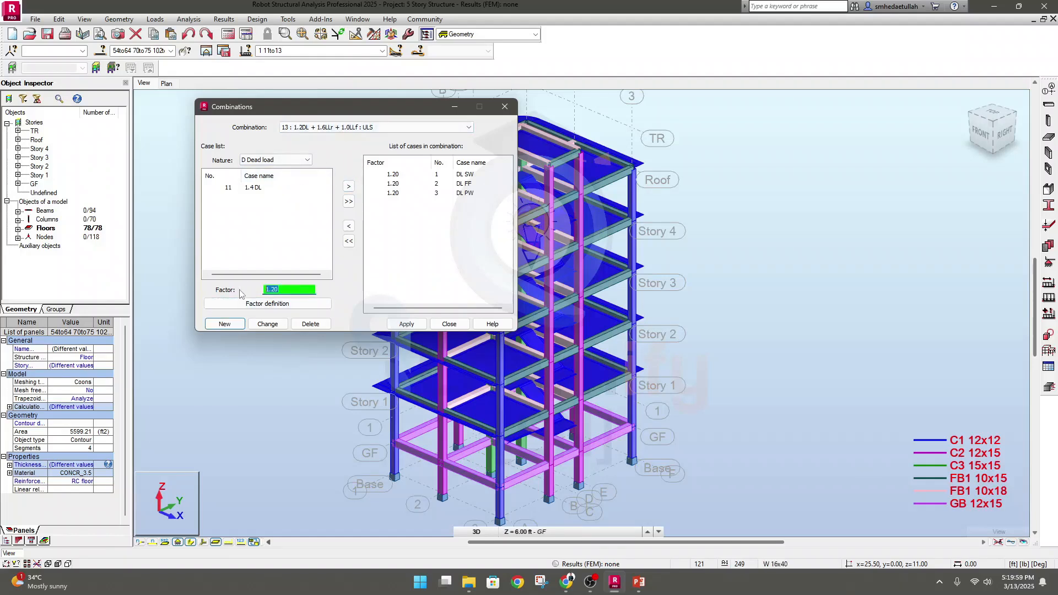
type("1.6")
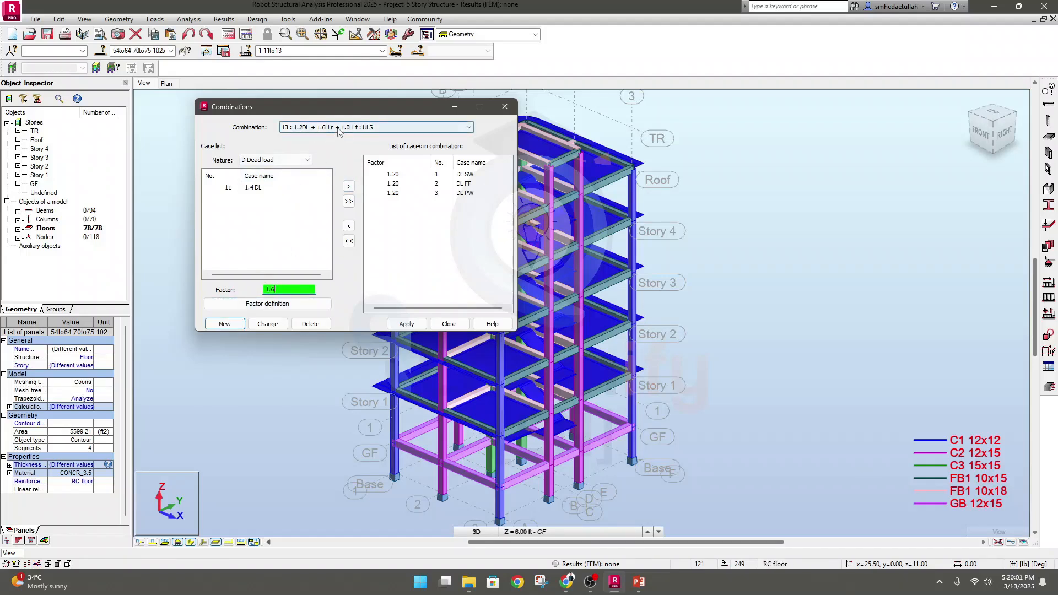
left_click(295, 163)
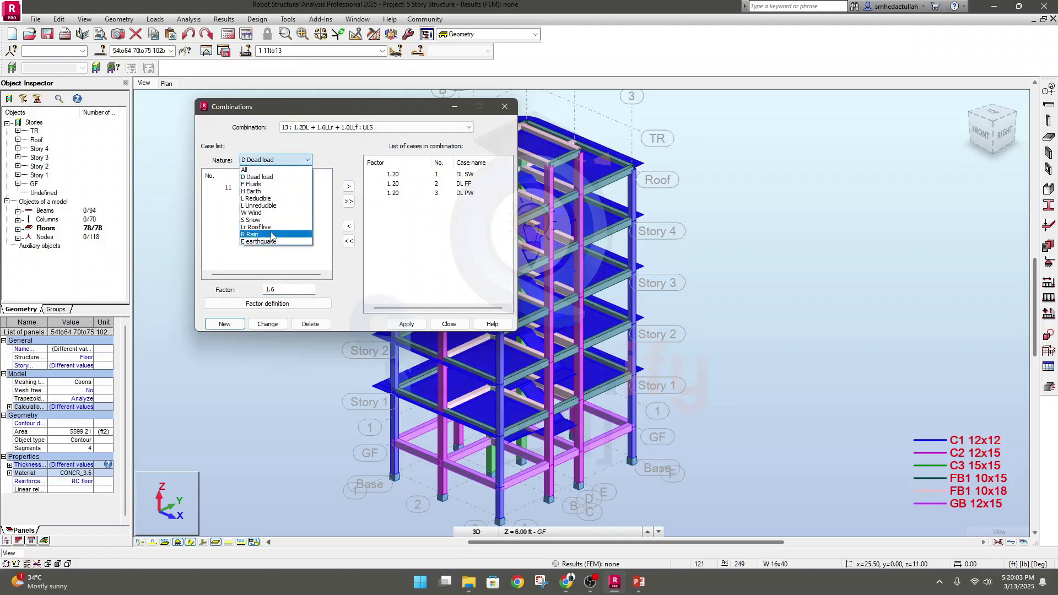
left_click(273, 234)
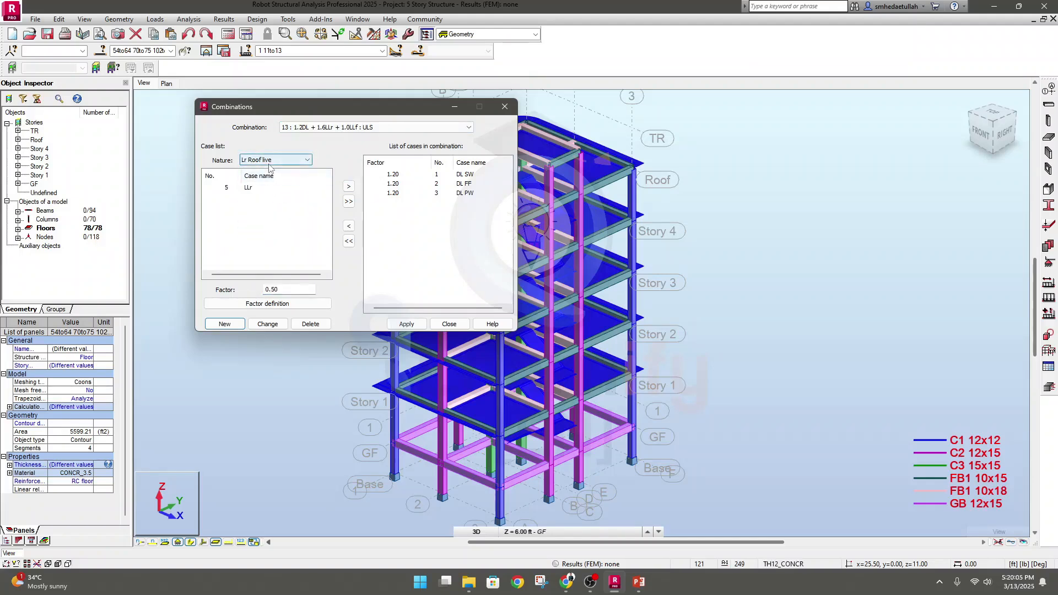
left_click(242, 188)
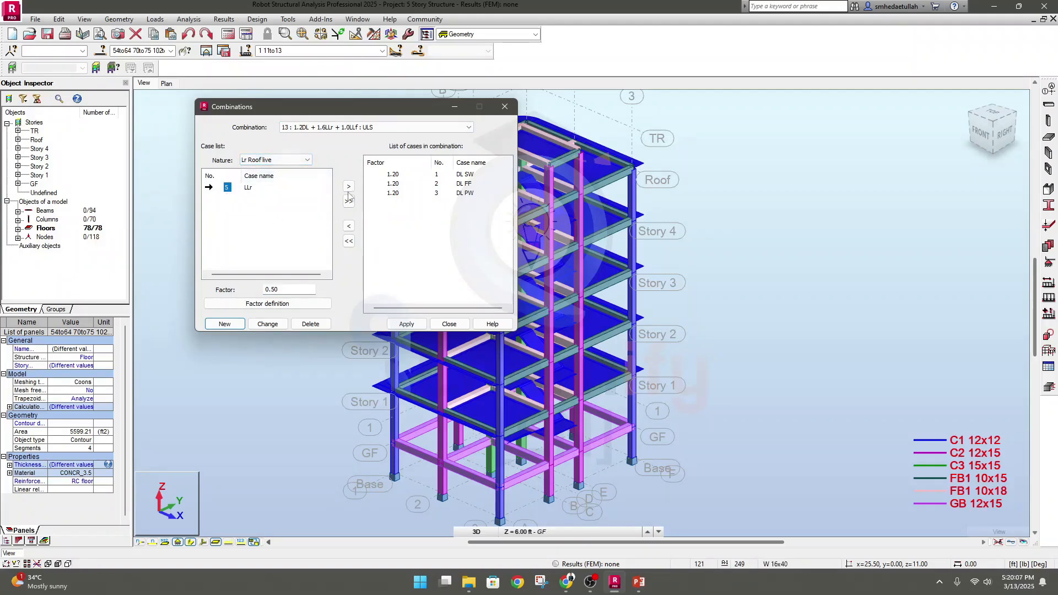
left_click(289, 289)
type("1.")
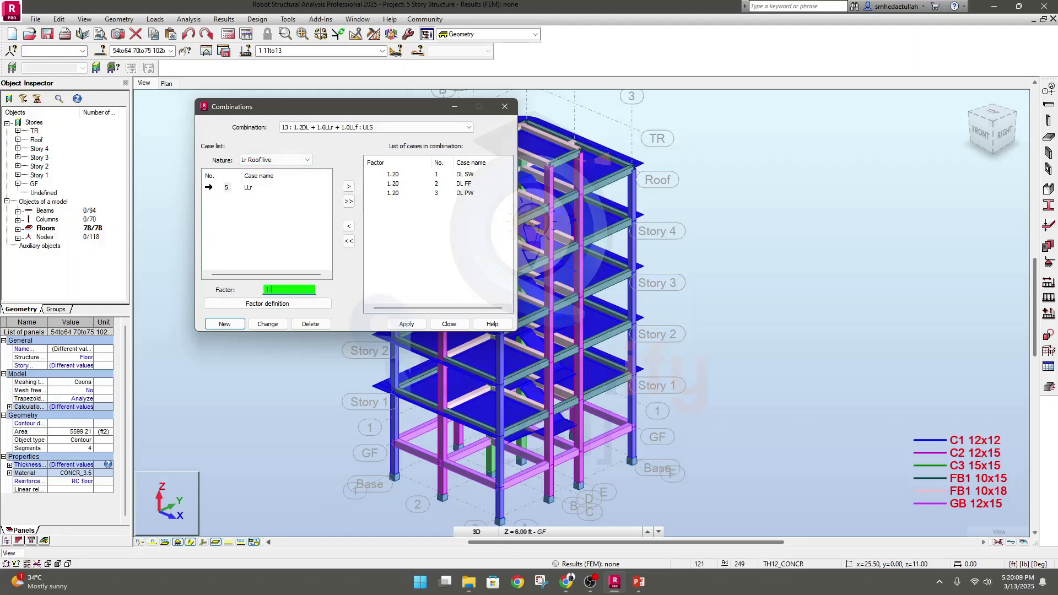
type("6")
left_click(348, 187)
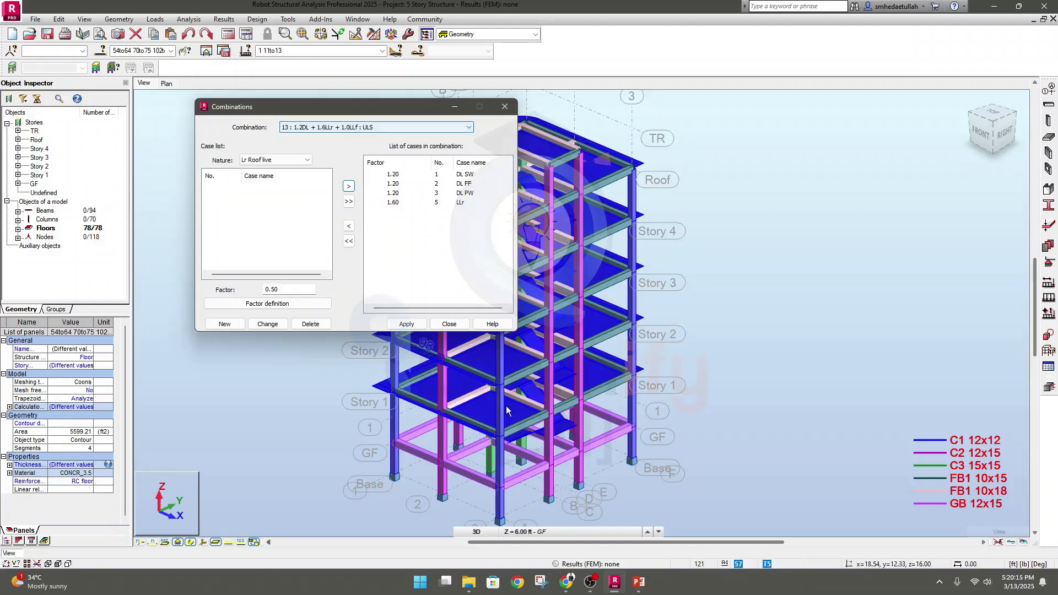
Step: Add the unreducible live load cases LLf and LLw to combination 13 with a factor of 1, apply it, and close the combinations
left_click_drag(285, 288, 215, 295)
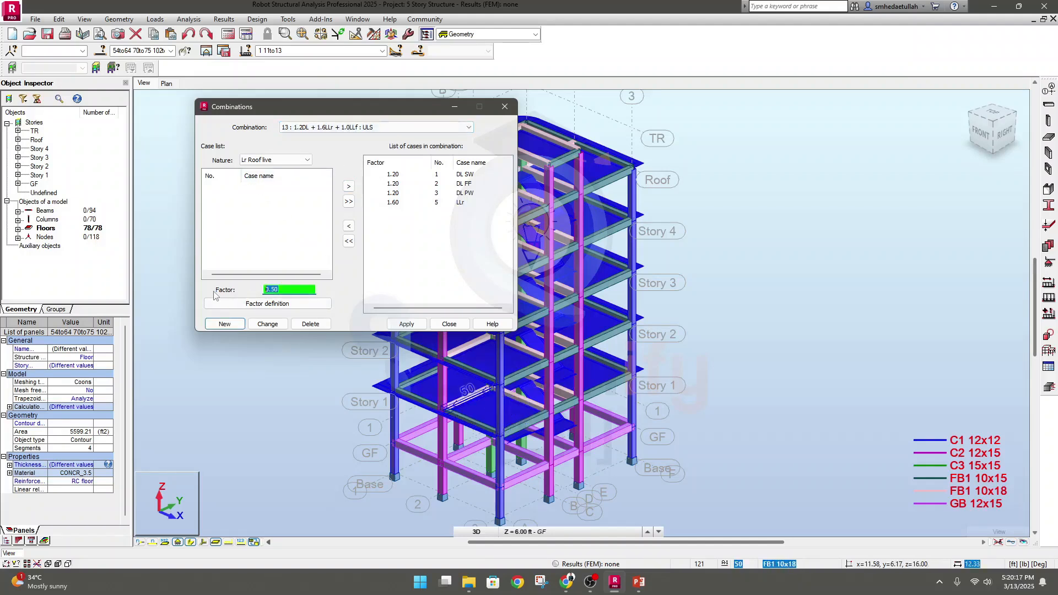
type("1")
left_click(278, 159)
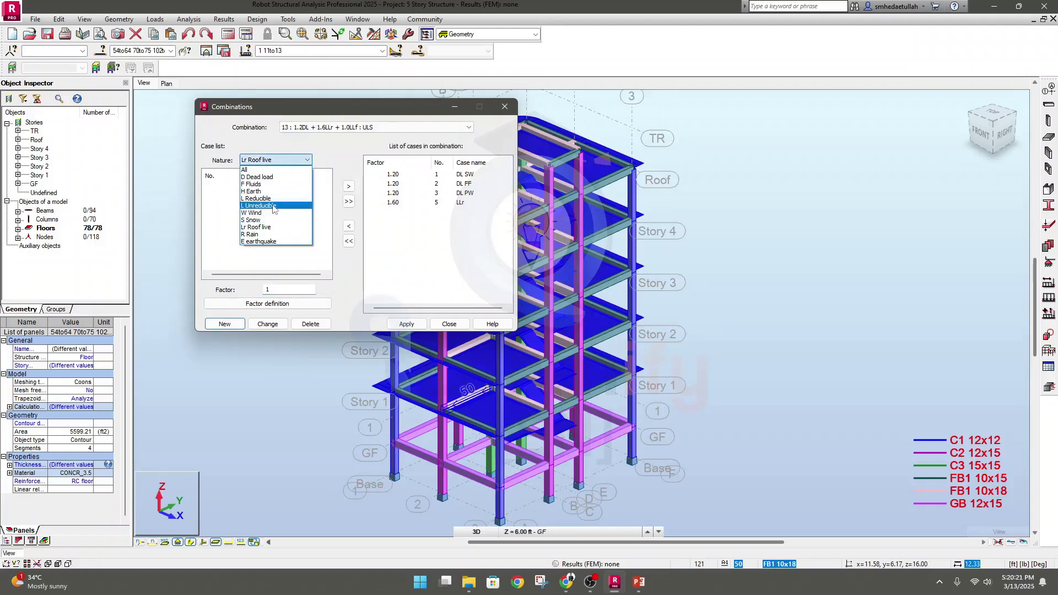
left_click(272, 206)
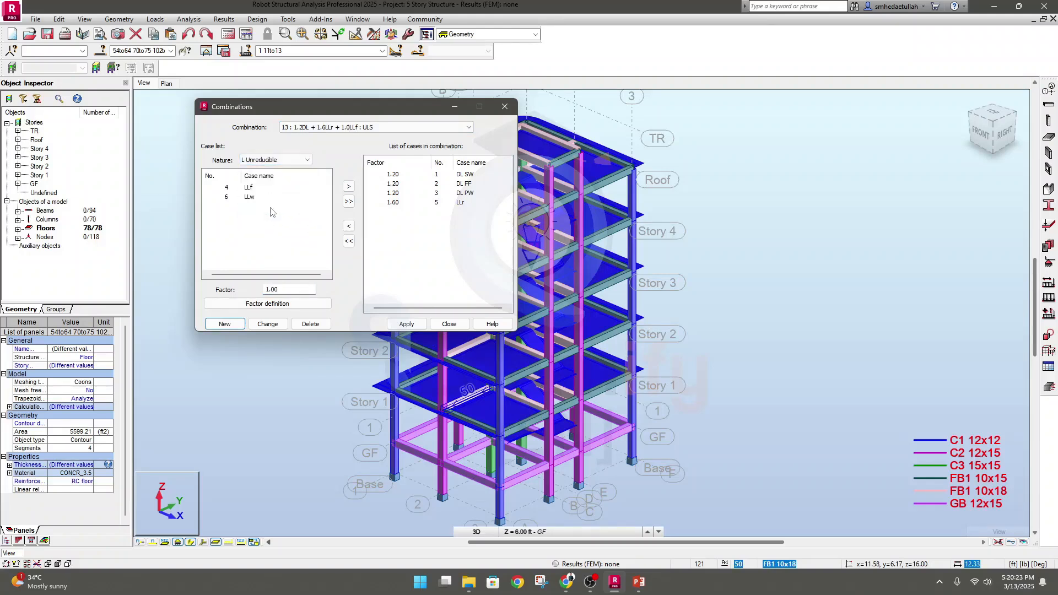
left_click(296, 288)
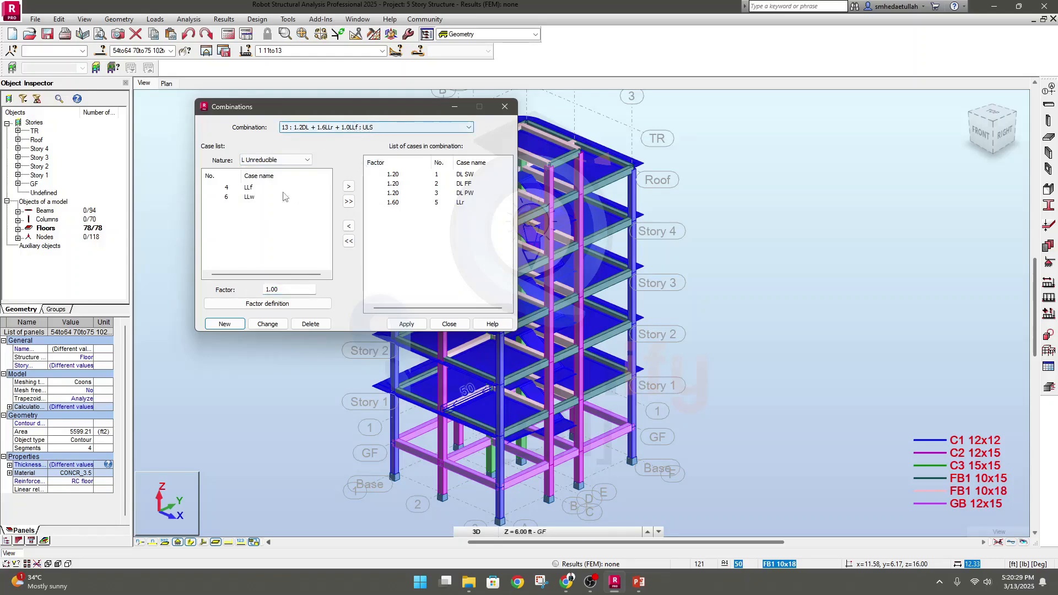
left_click(226, 187)
left_click(229, 198, "shift")
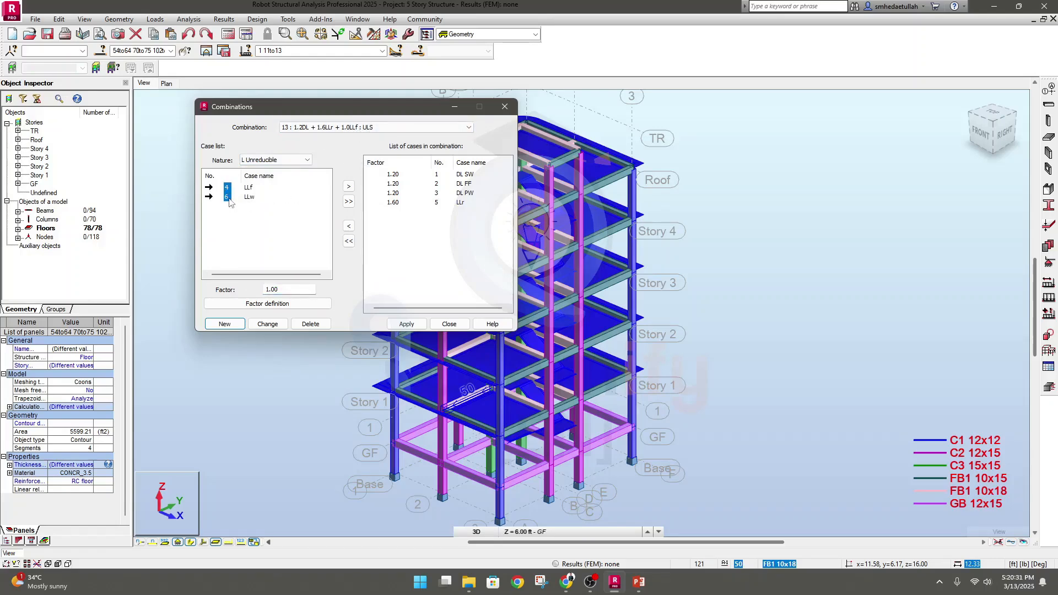
left_click(349, 187)
left_click(405, 324)
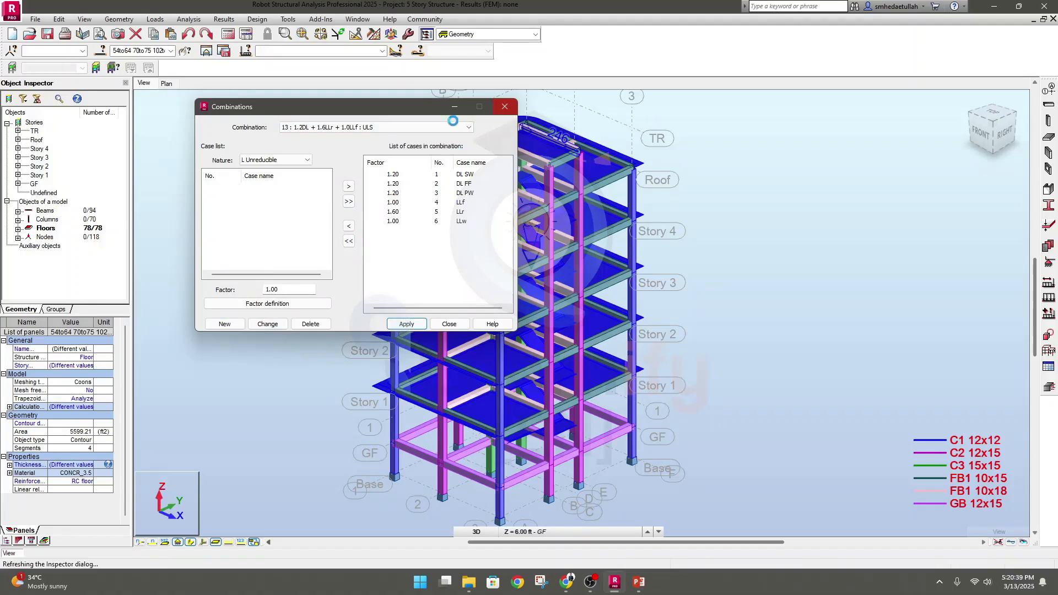
left_click(505, 110)
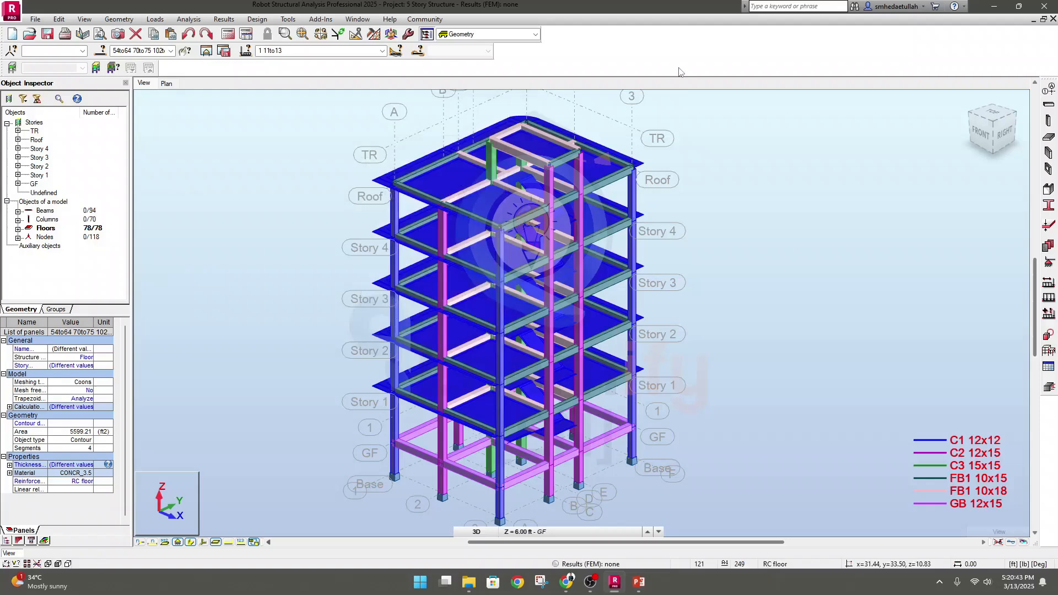
Step: Switch to PowerPoint to review the full list on the Load Combinations slide, and return to Robot Structural Analysis
left_click(639, 582)
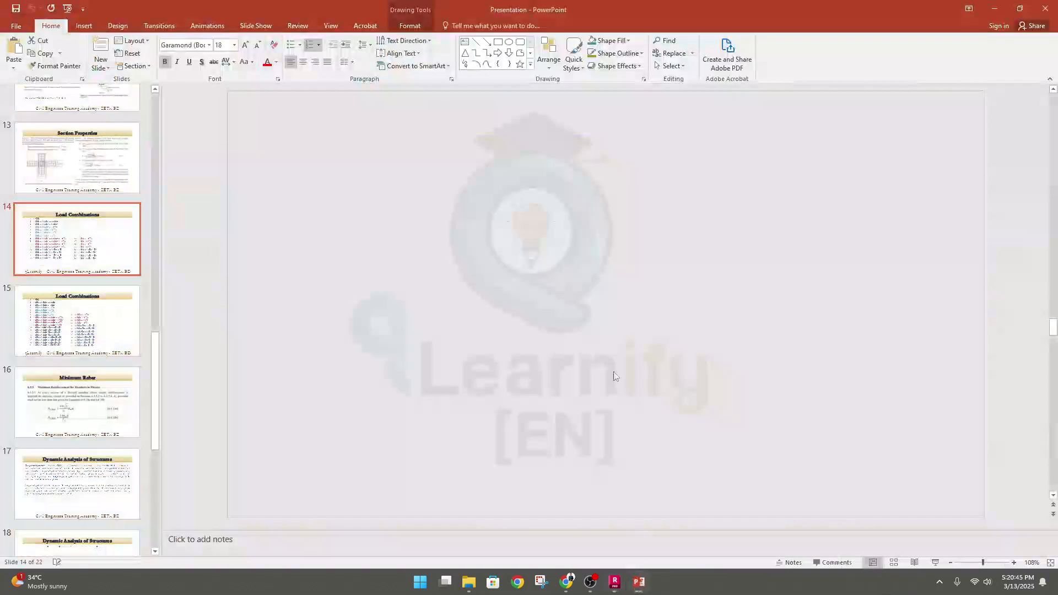
left_click(631, 264)
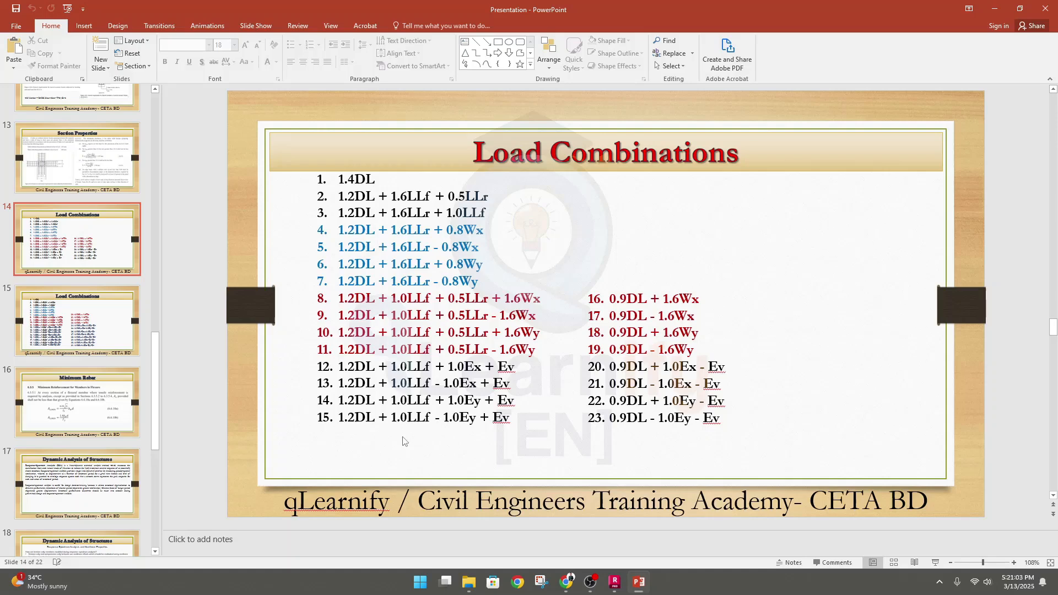
left_click(710, 588)
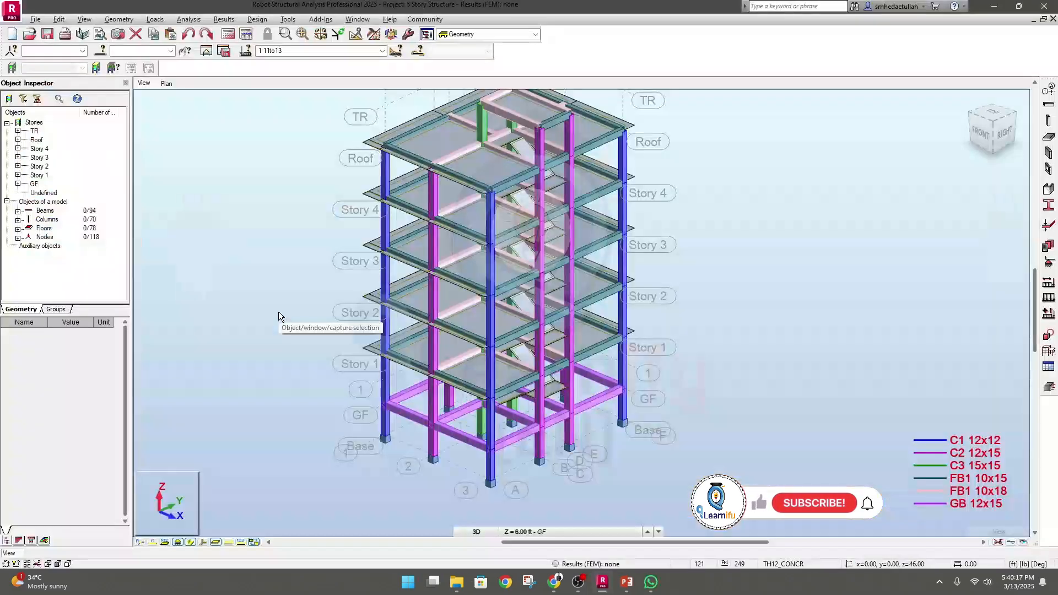
Step: Set the floor panels' FE meshing method to complex mesh generation (Delaunay) with the Regular mesh option turned off
middle_click_drag(279, 312, 280, 323)
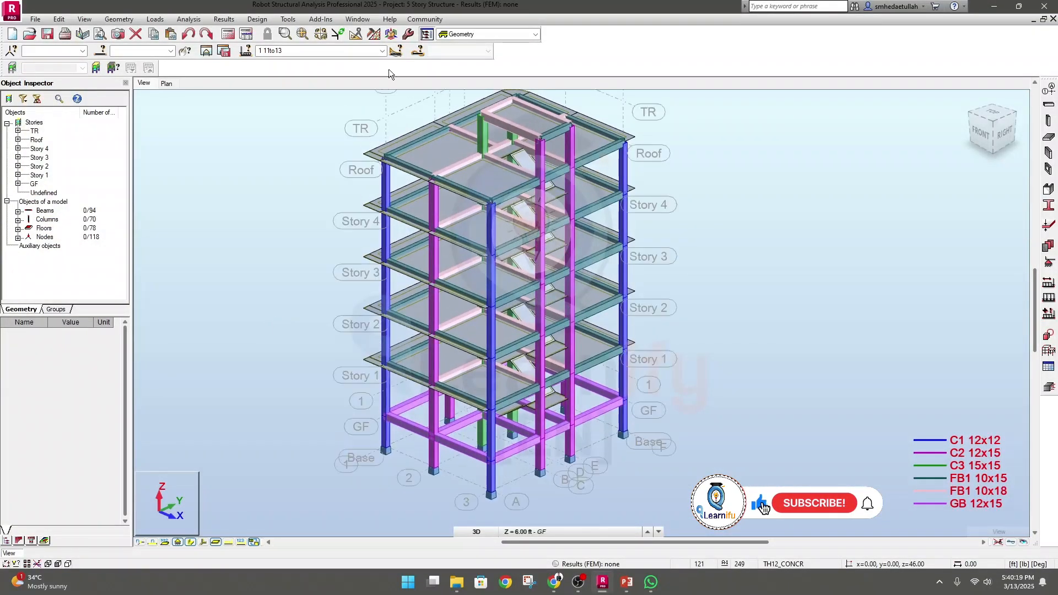
left_click(374, 35)
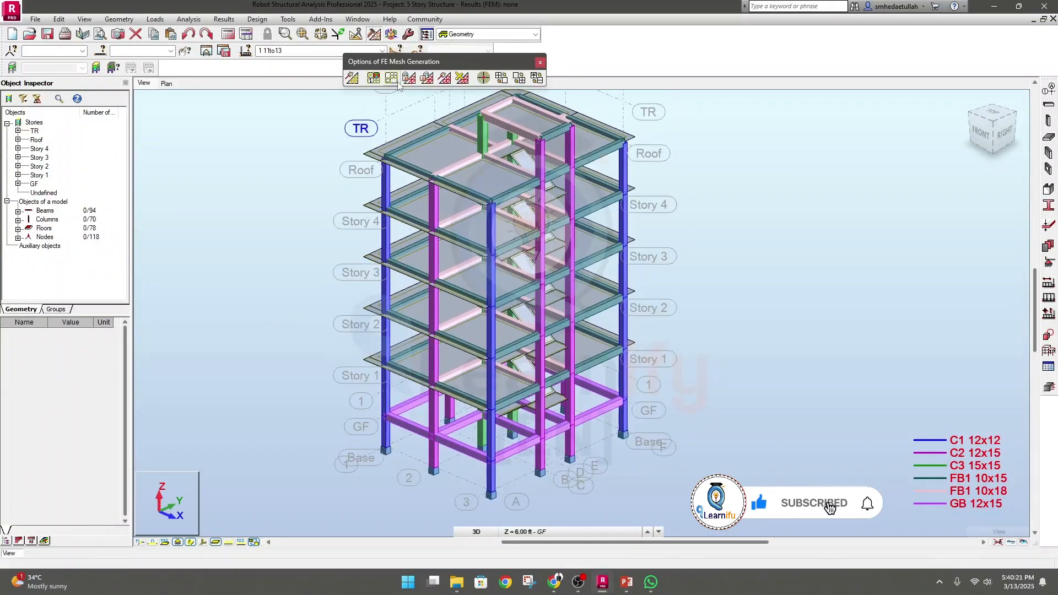
left_click(393, 79)
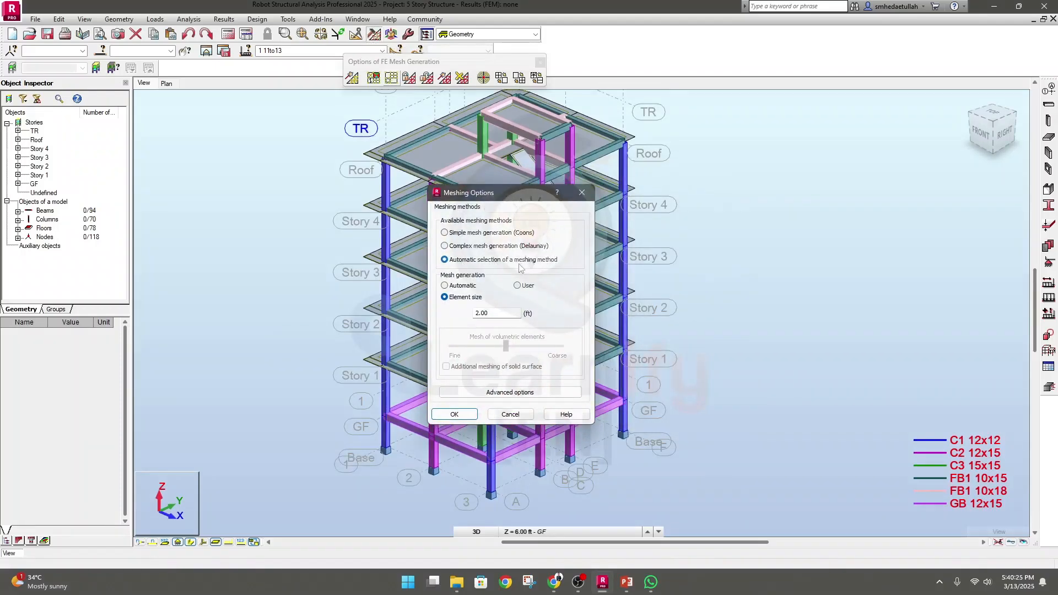
left_click(464, 248)
left_click(510, 212)
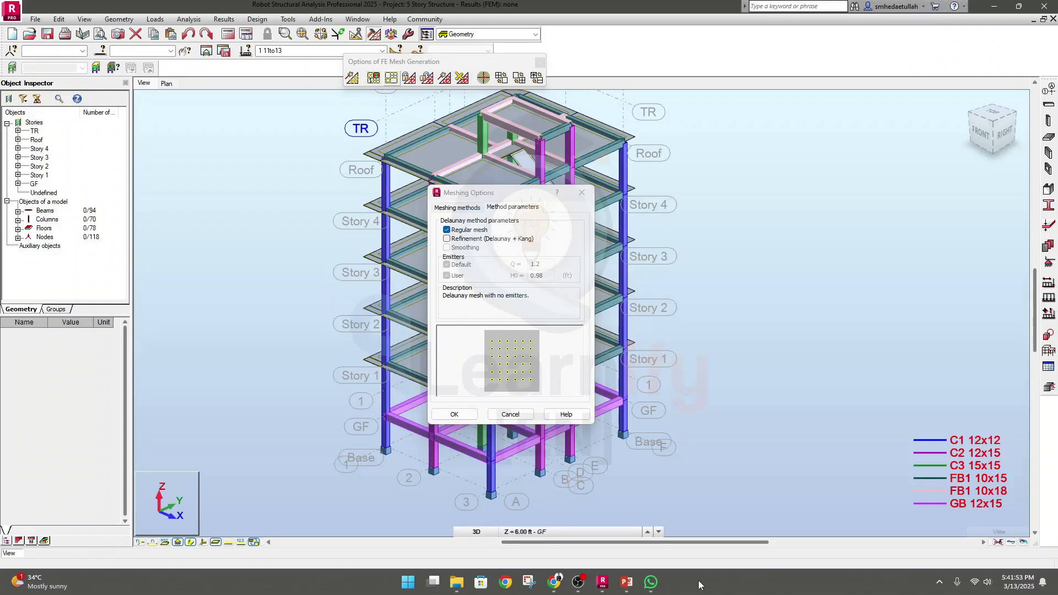
left_click(447, 232)
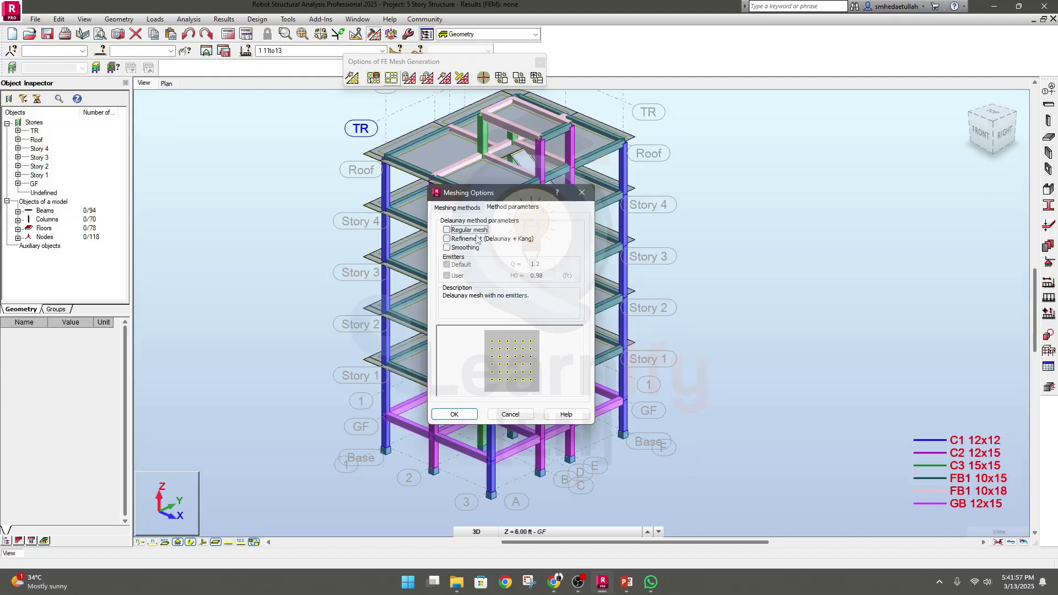
left_click(453, 414)
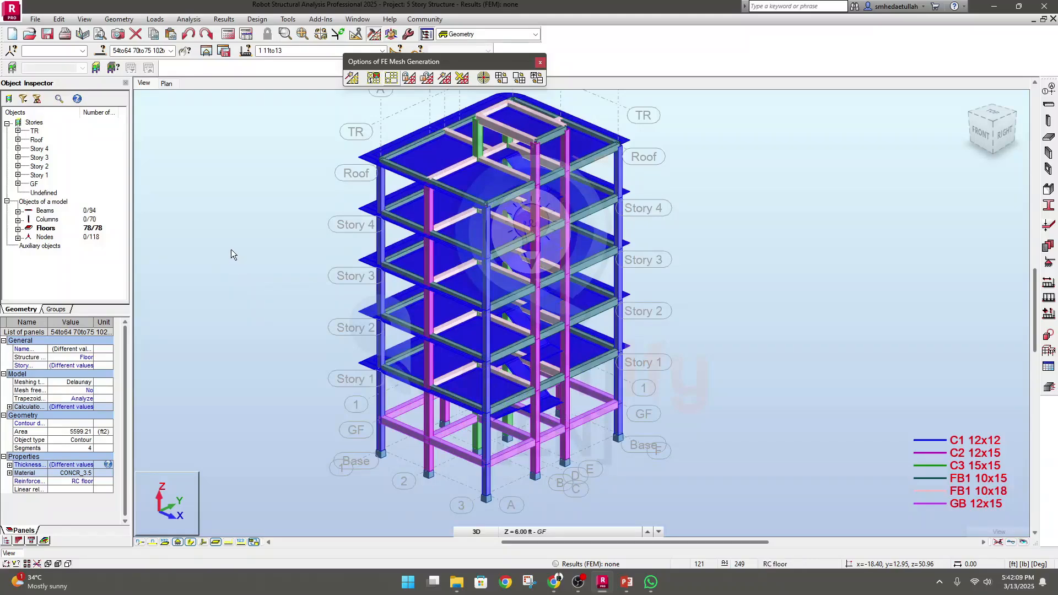
left_click(541, 63)
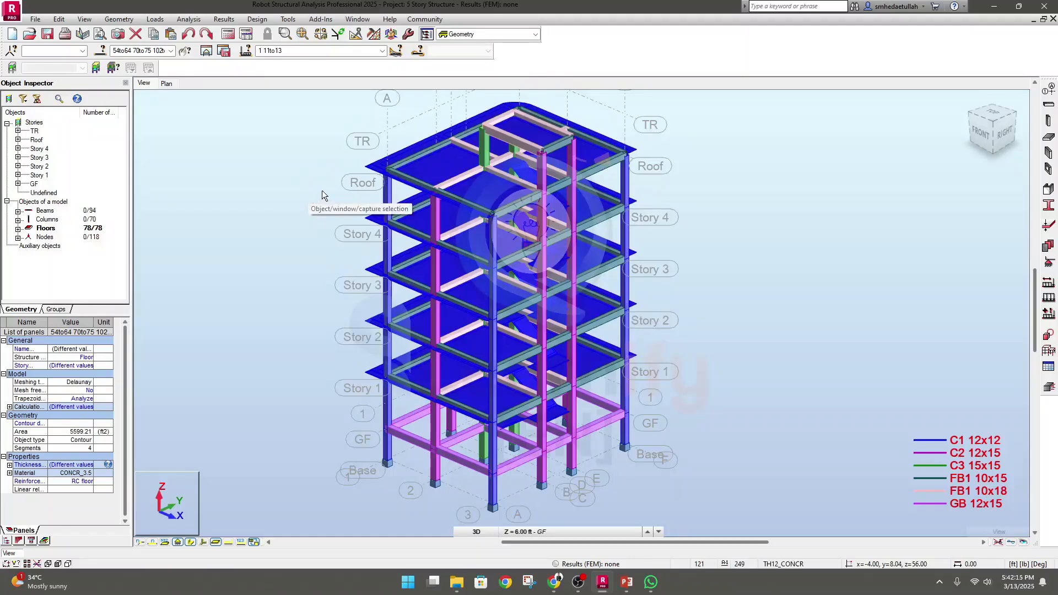
Step: Save the project in the Model folder under the new name "5 Story Structure ACI ASCE" and choose that file for opening
middle_click_drag(303, 220, 298, 220)
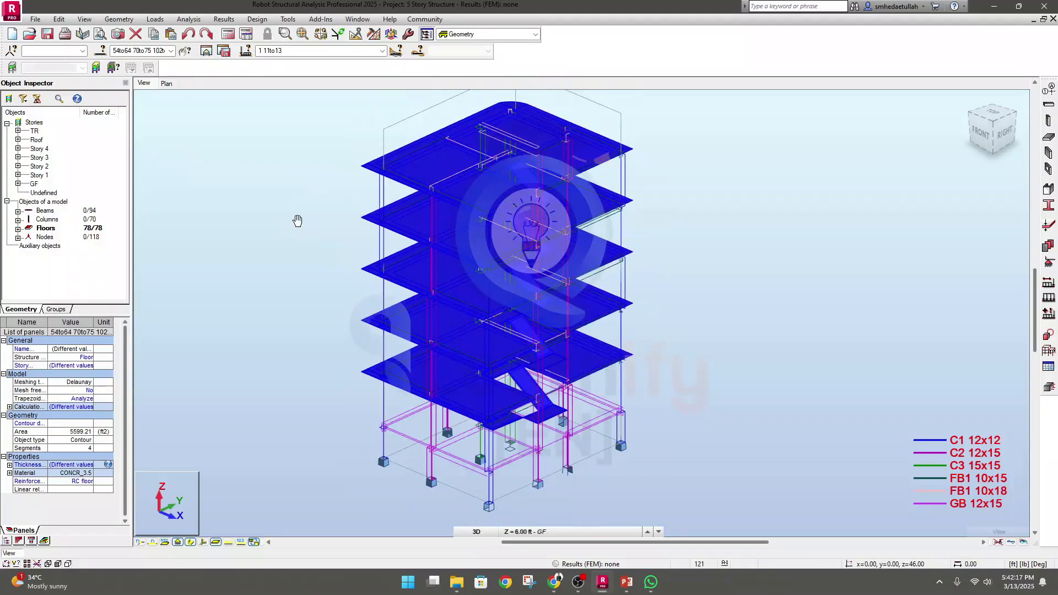
left_click(35, 19)
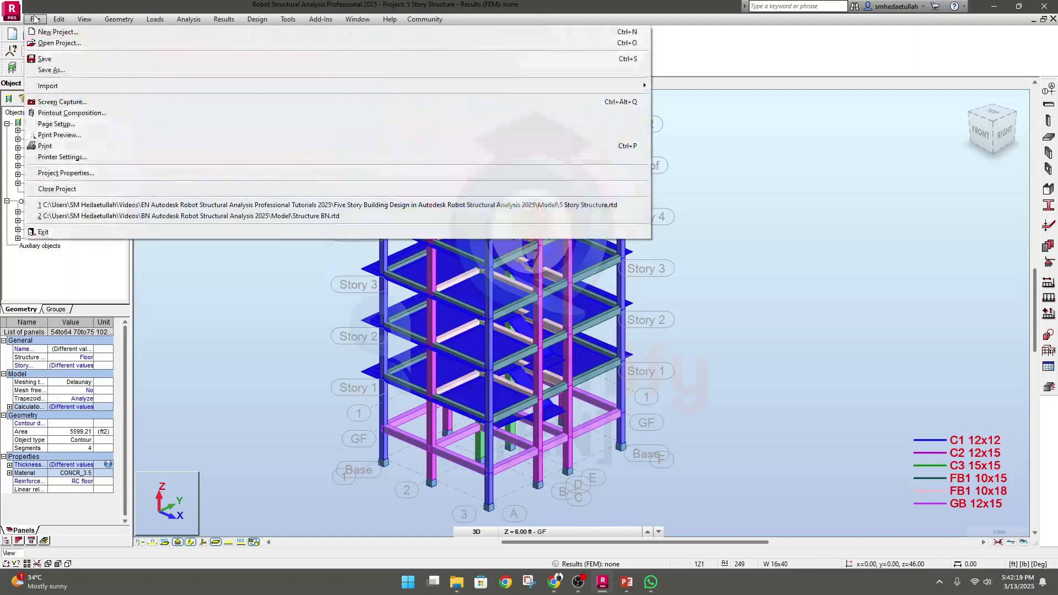
left_click(66, 71)
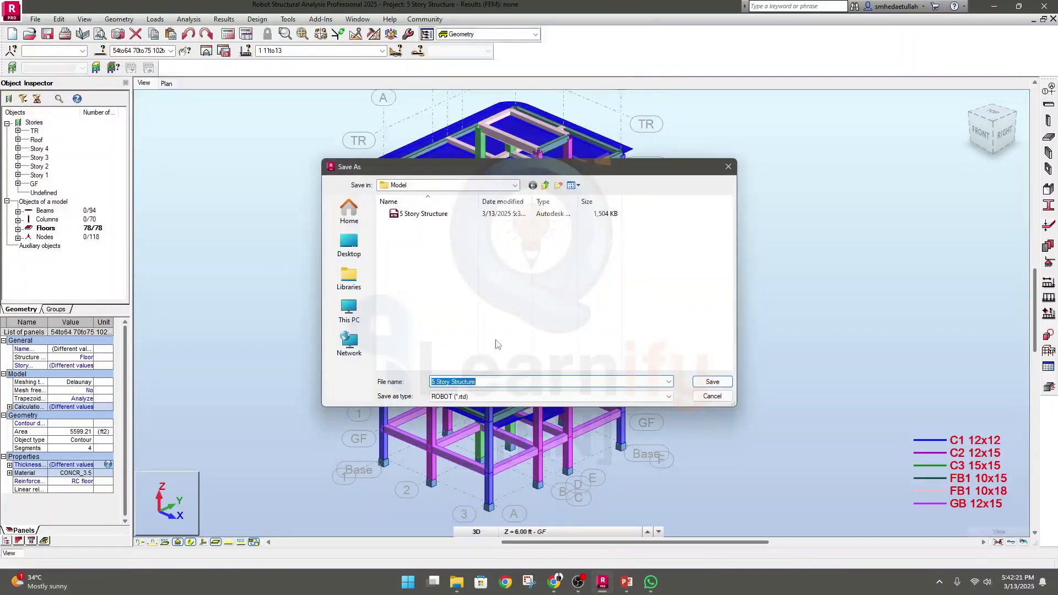
left_click(492, 381)
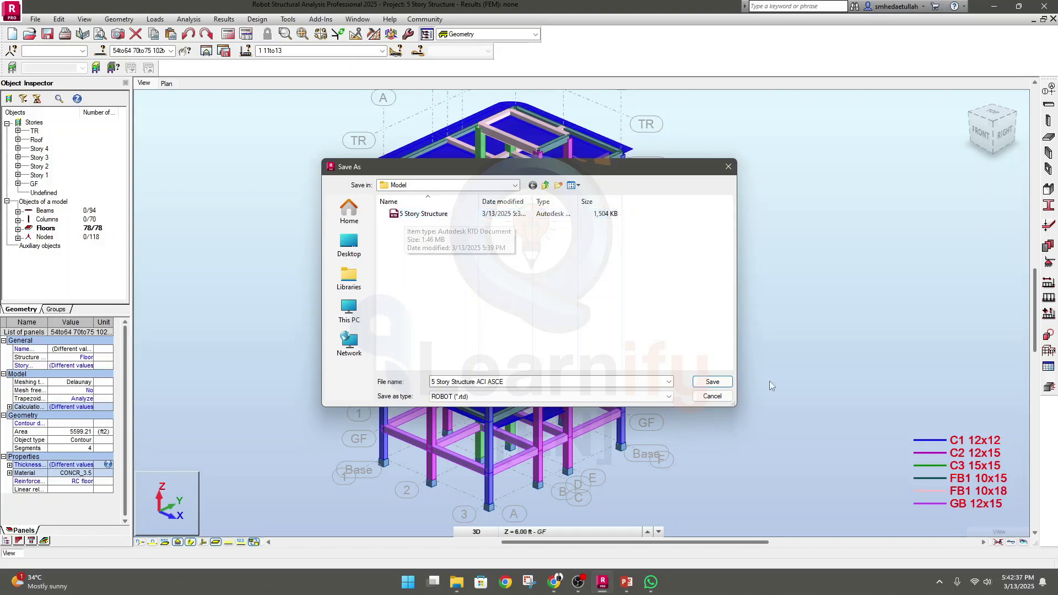
left_click(713, 382)
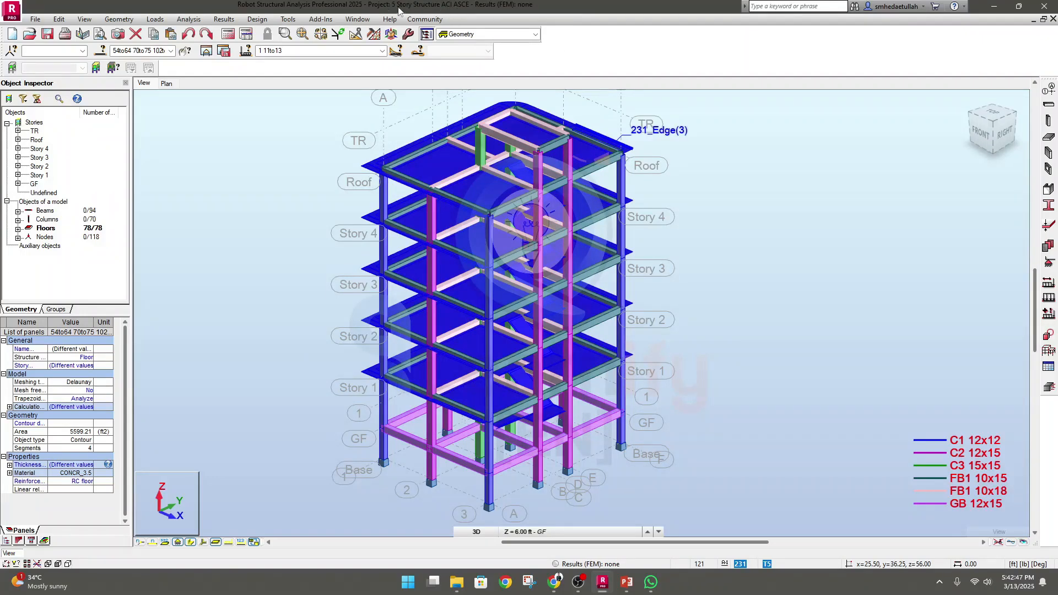
left_click(30, 35)
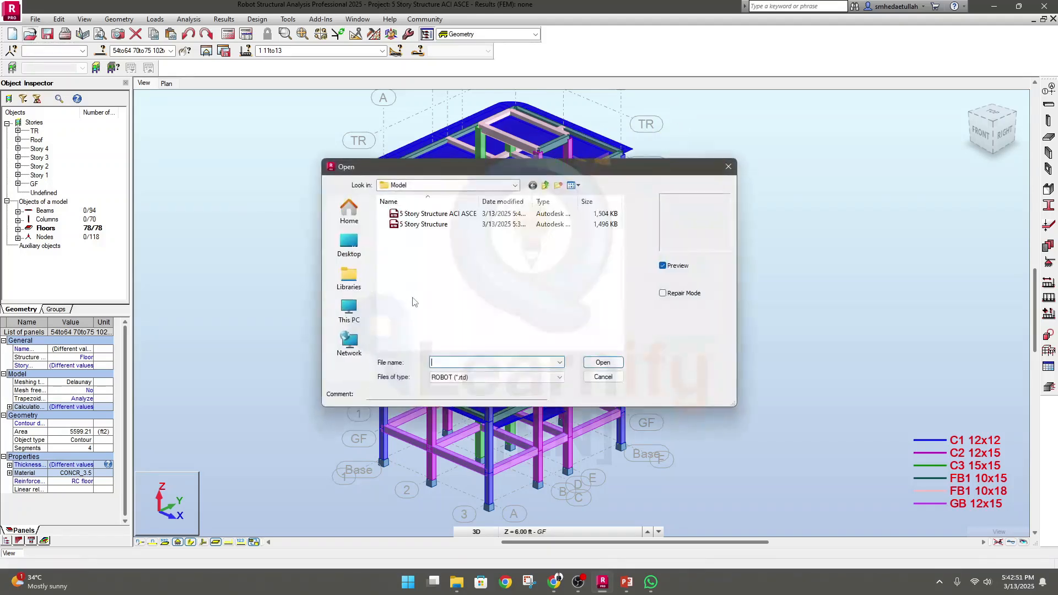
double_click(453, 217)
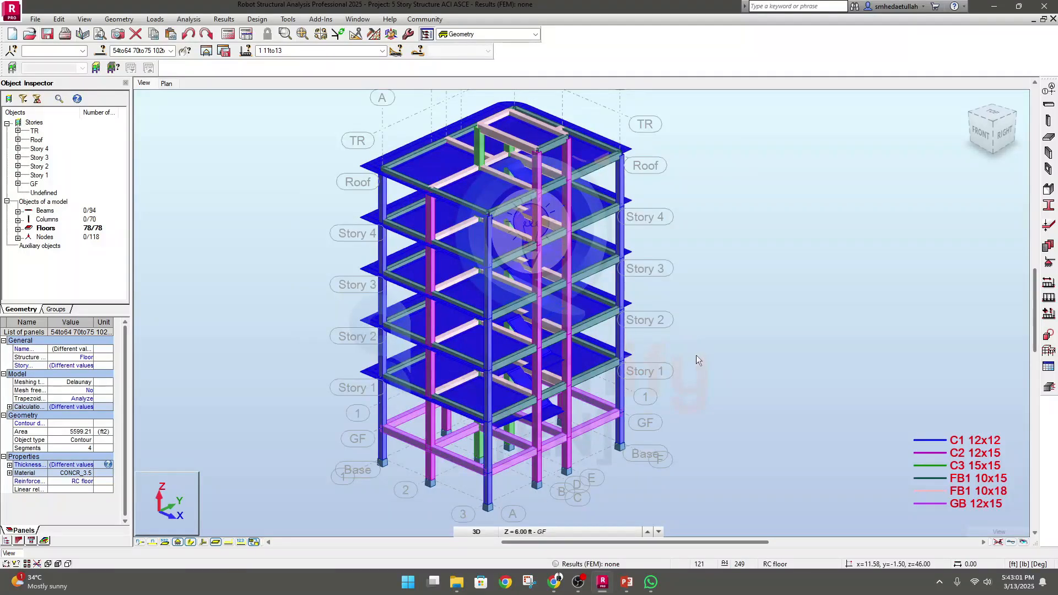
Step: Examine the load cases and their analysis types in the Analysis Type settings before running the calculations
left_click(247, 35)
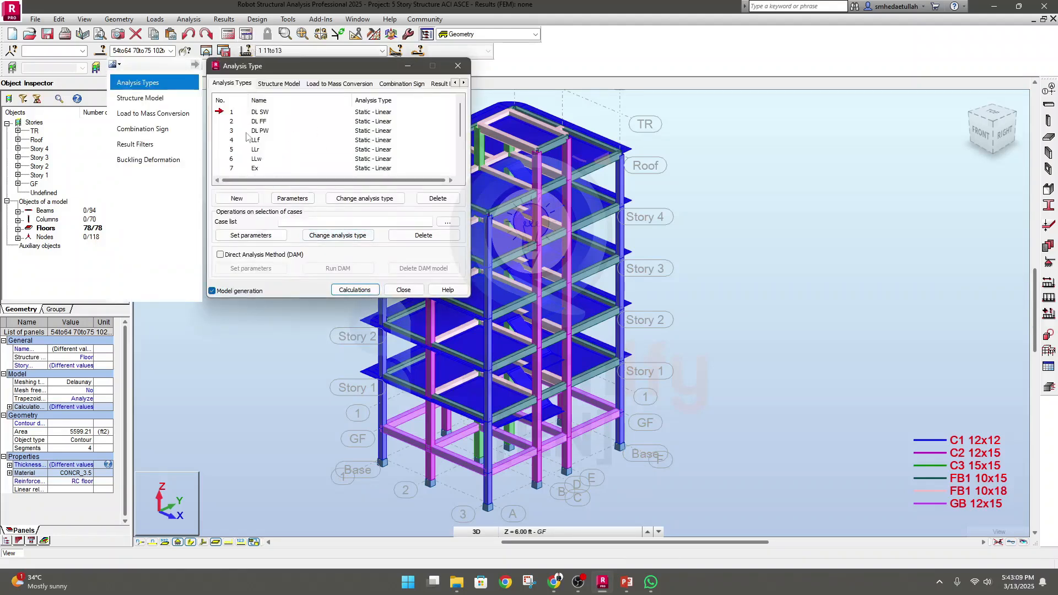
left_click_drag(281, 67, 381, 114)
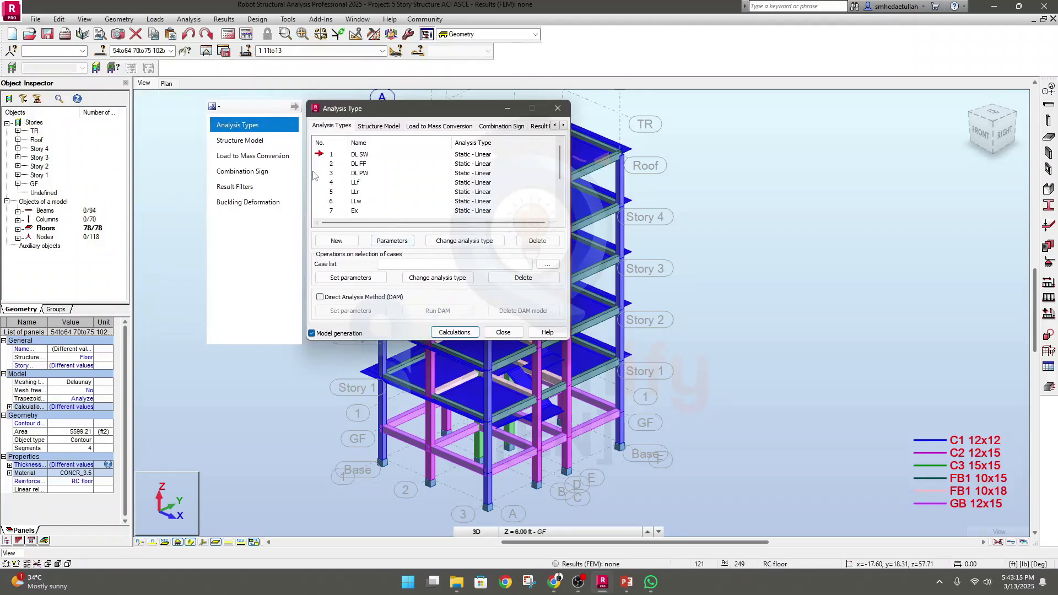
left_click(558, 108)
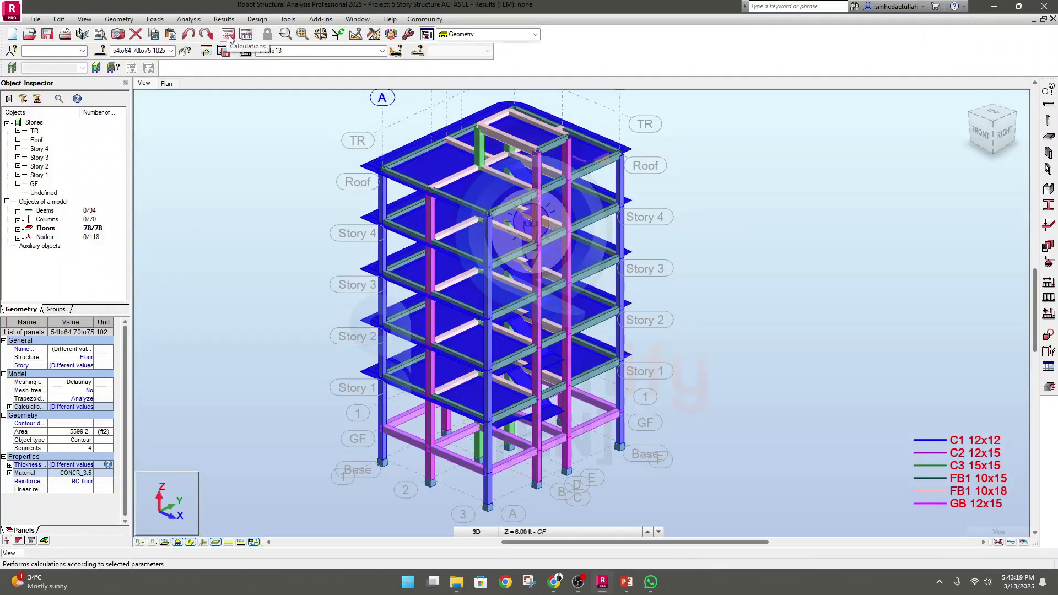
left_click(197, 21)
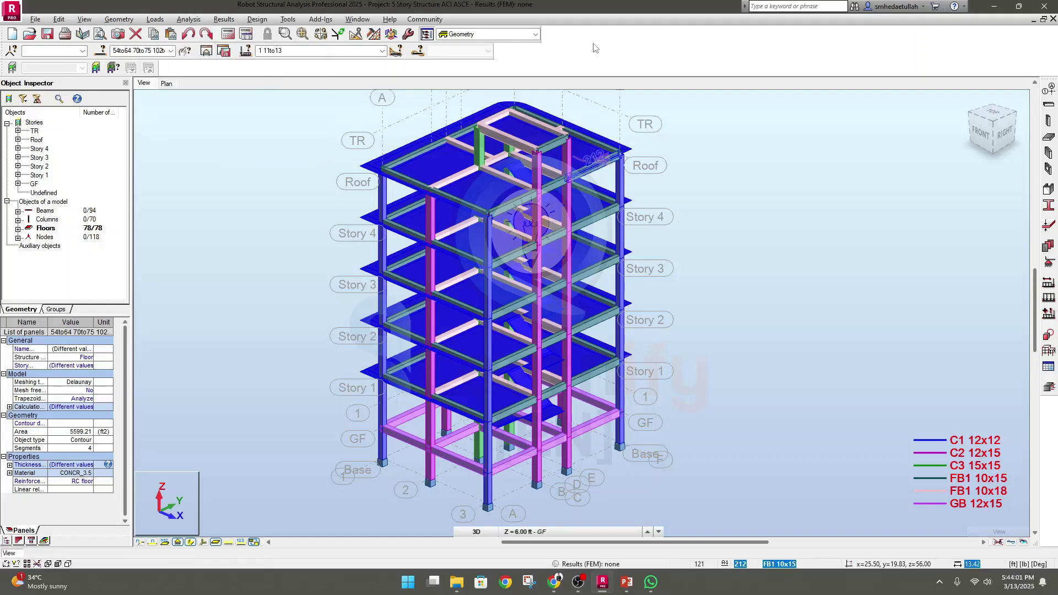
Step: Run the structural calculations, choosing to continue past the isolated-node and node 10 instability prompts, and reposition the calculation messages over the model
left_click(227, 35)
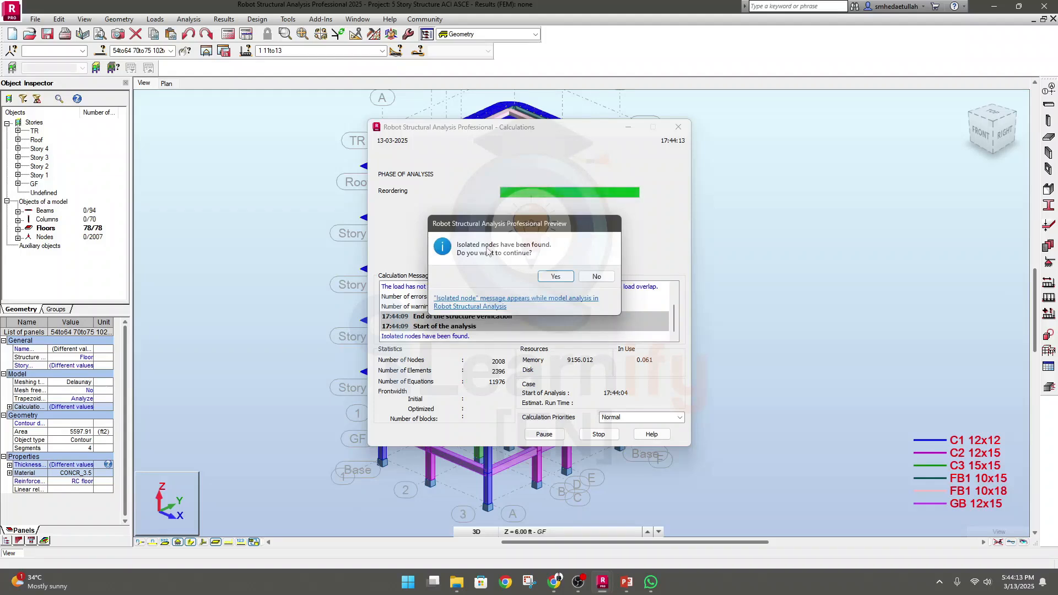
left_click(555, 276)
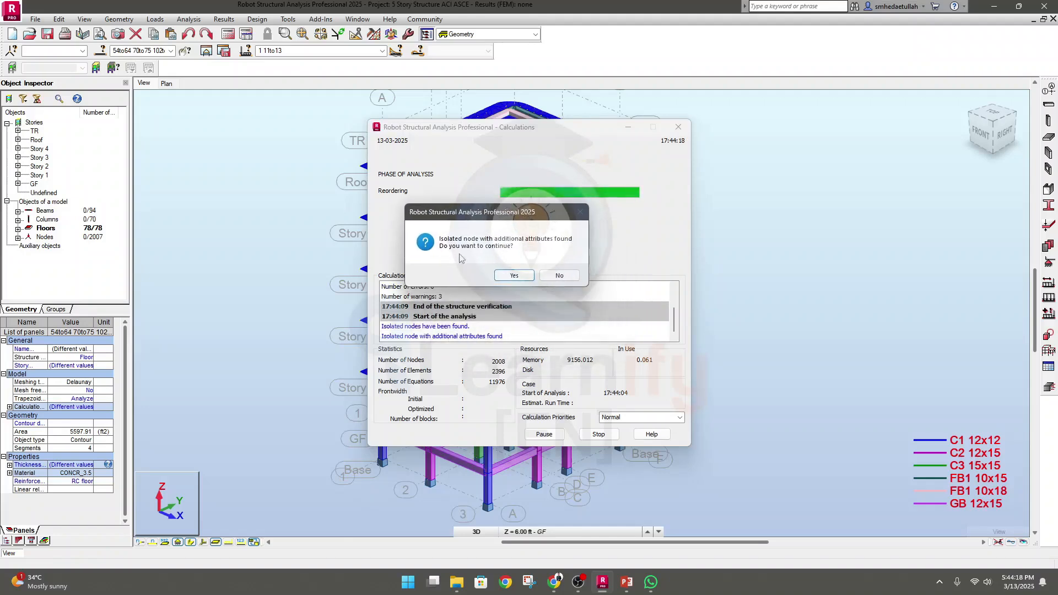
left_click(514, 275)
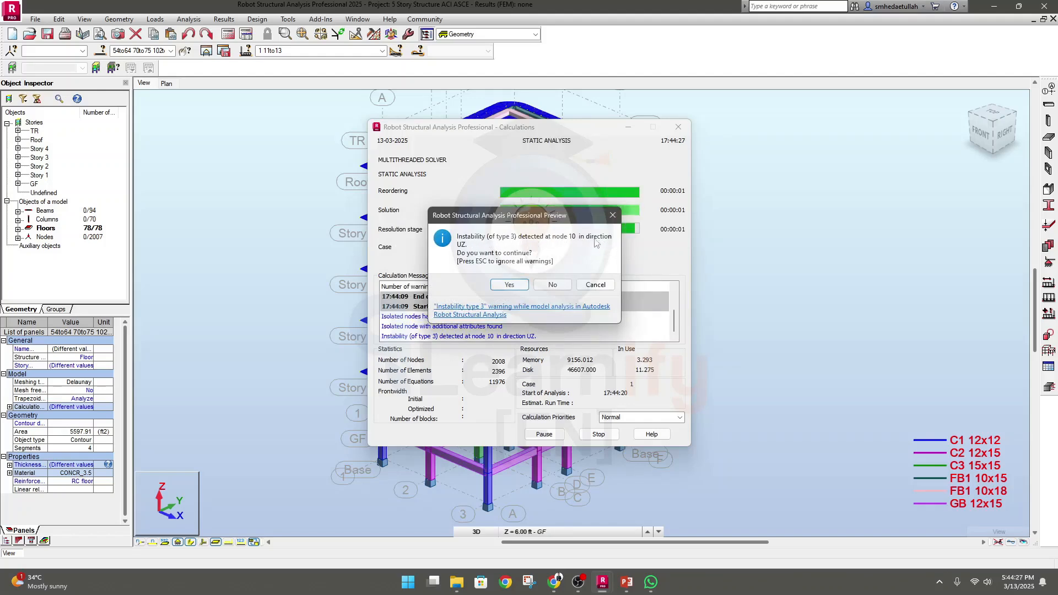
left_click_drag(496, 215, 394, 220)
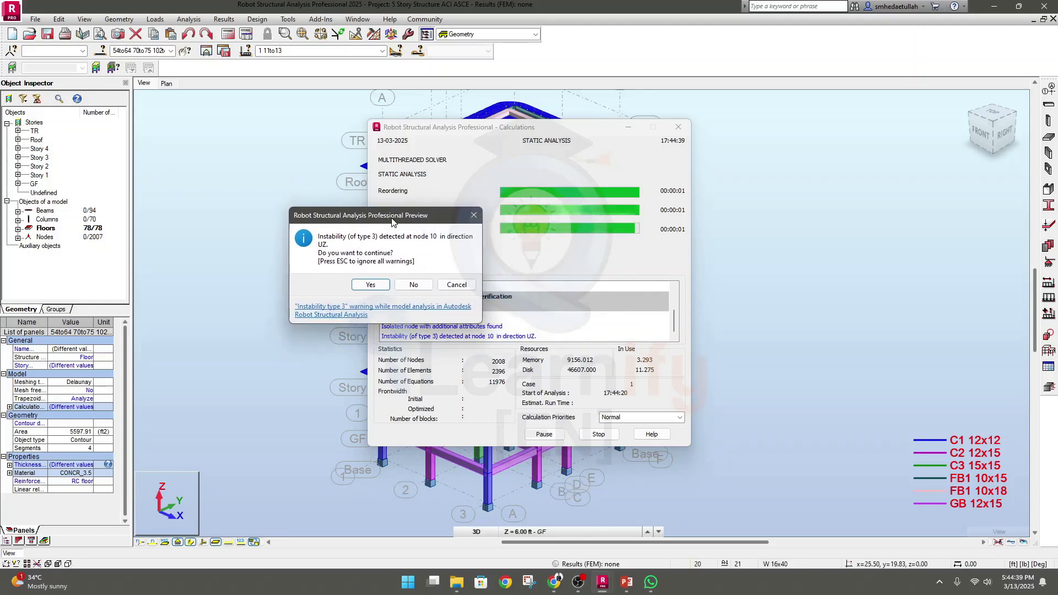
left_click_drag(433, 215, 383, 196)
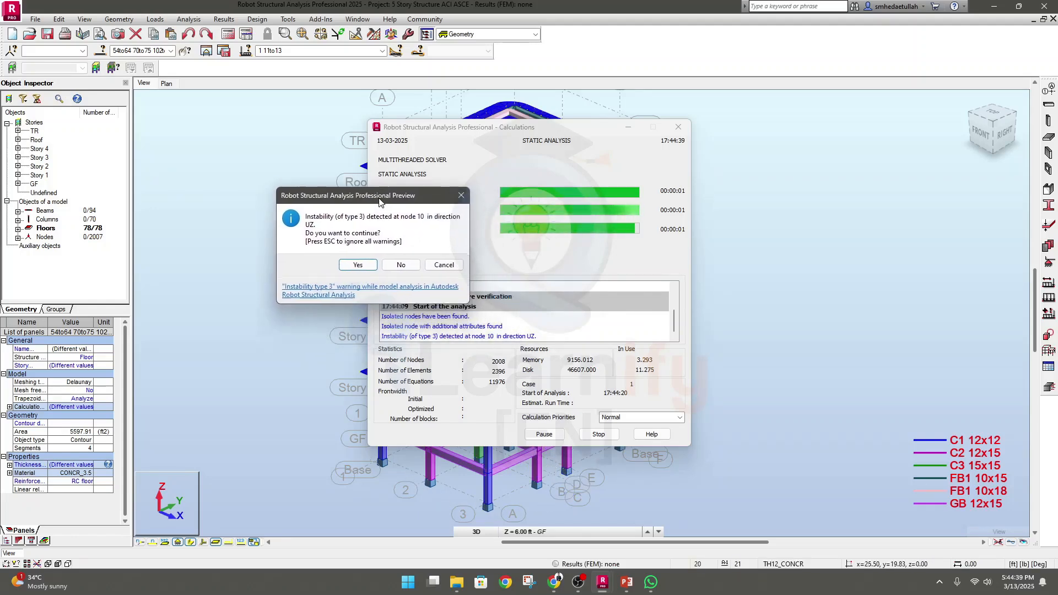
left_click(356, 265)
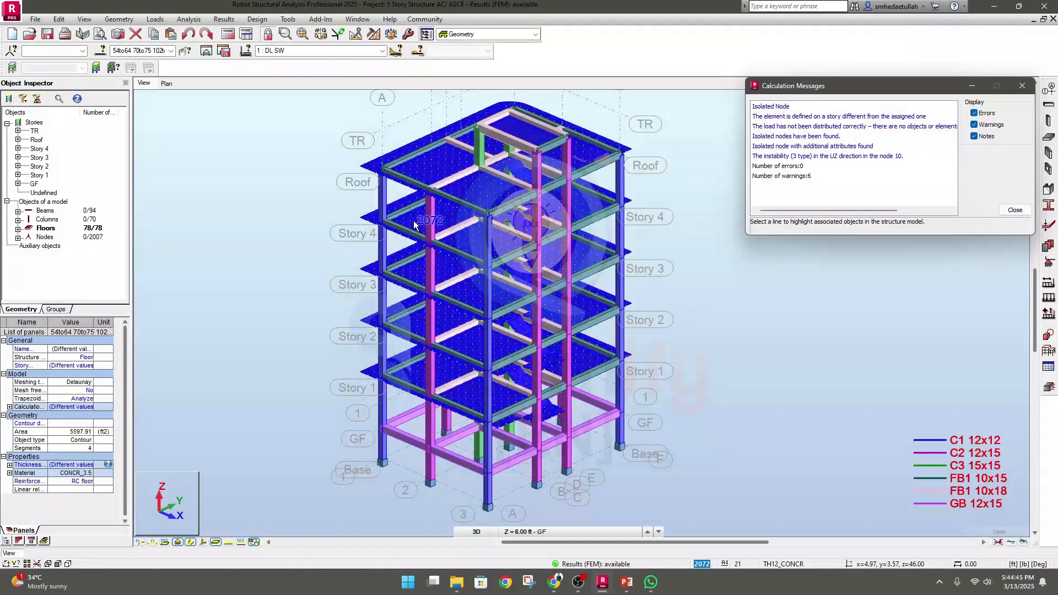
left_click_drag(810, 92, 512, 98)
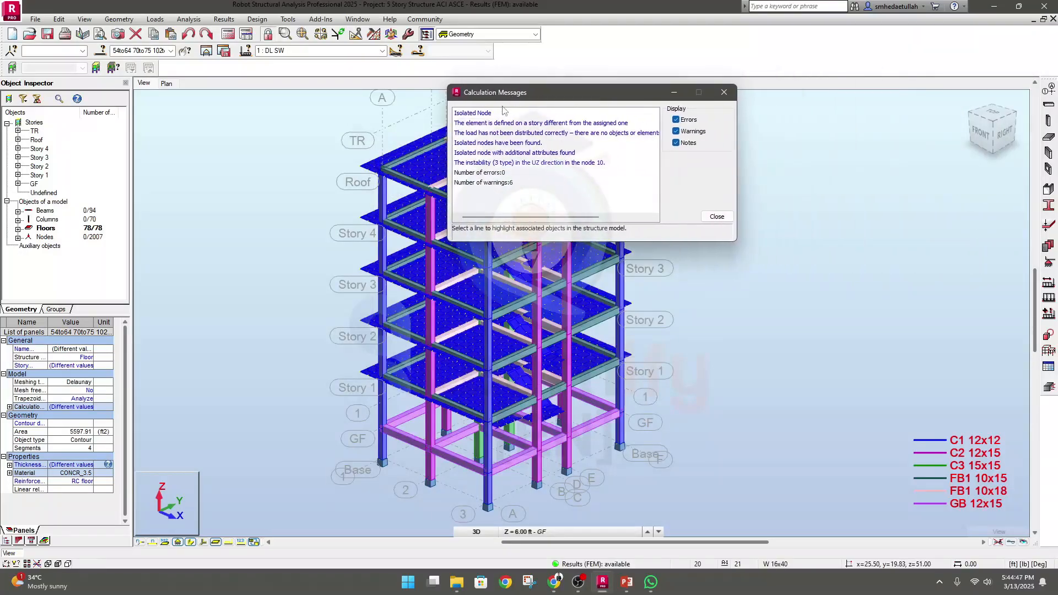
Step: Review the calculation messages and examine the floor panel flagged as defined on a story different from the assigned one
left_click(505, 174)
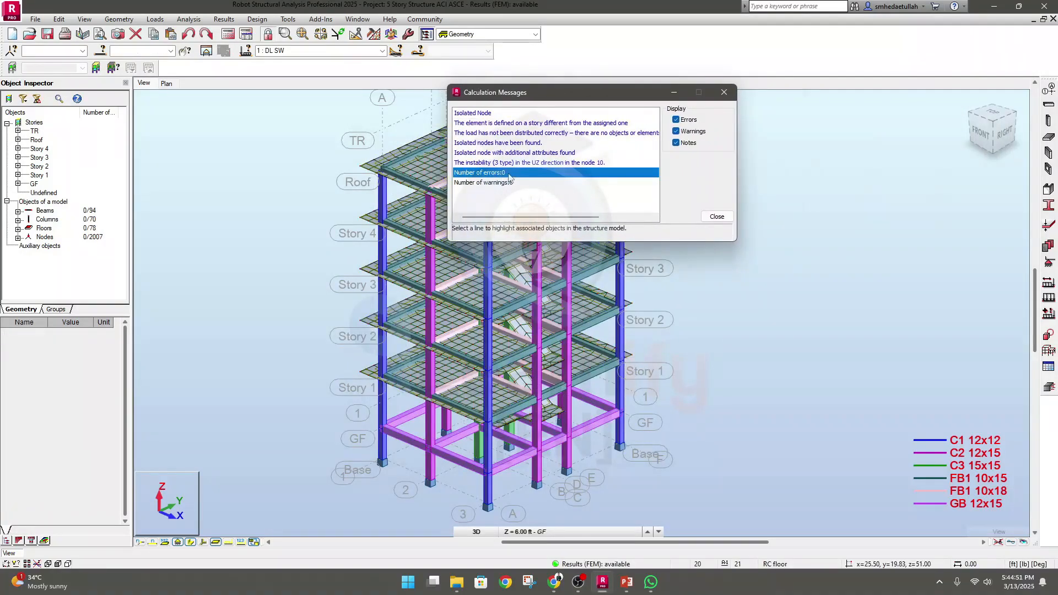
left_click(505, 162)
left_click(495, 123)
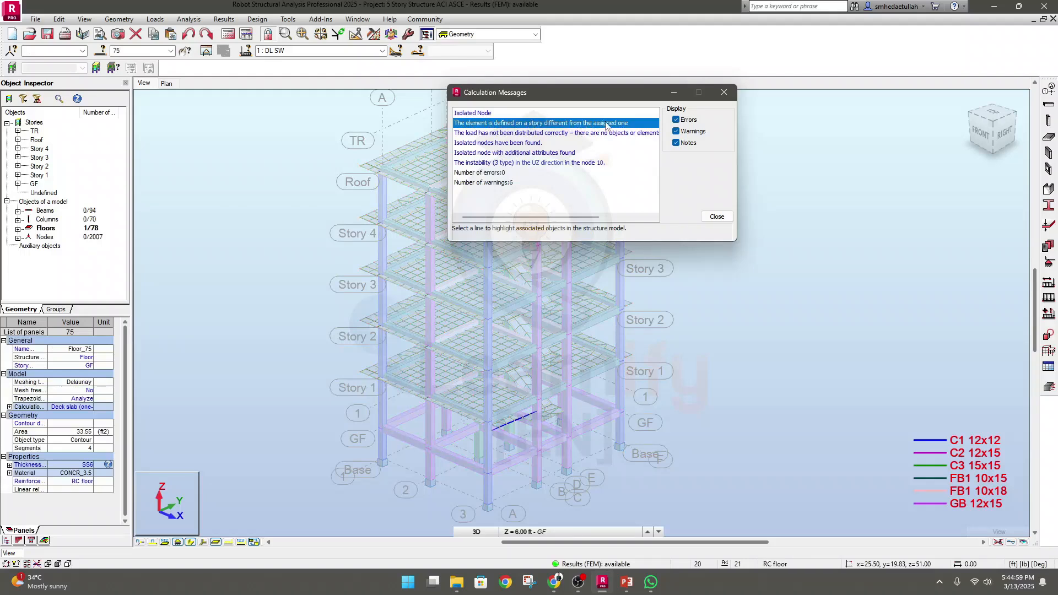
left_click_drag(582, 97, 804, 96)
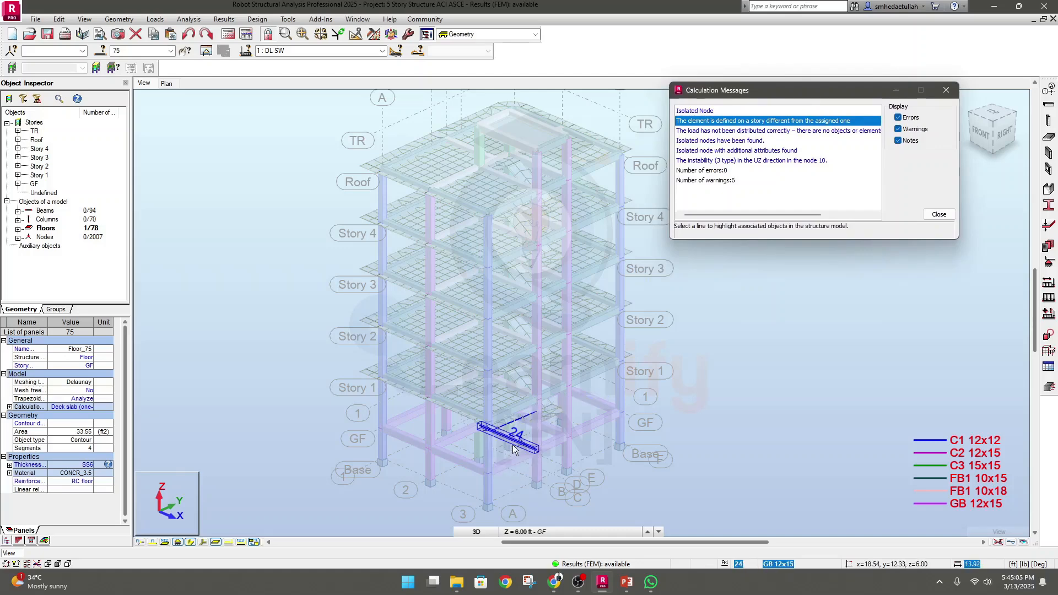
scroll(510, 439, "up", 2)
scroll(508, 425, "up", 3)
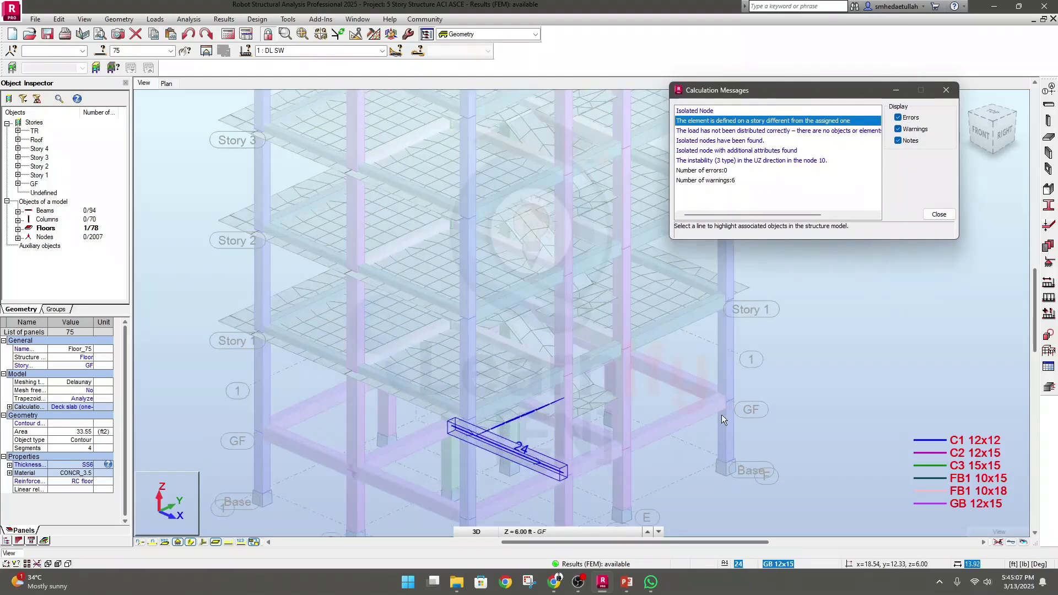
scroll(785, 495, "up", 1)
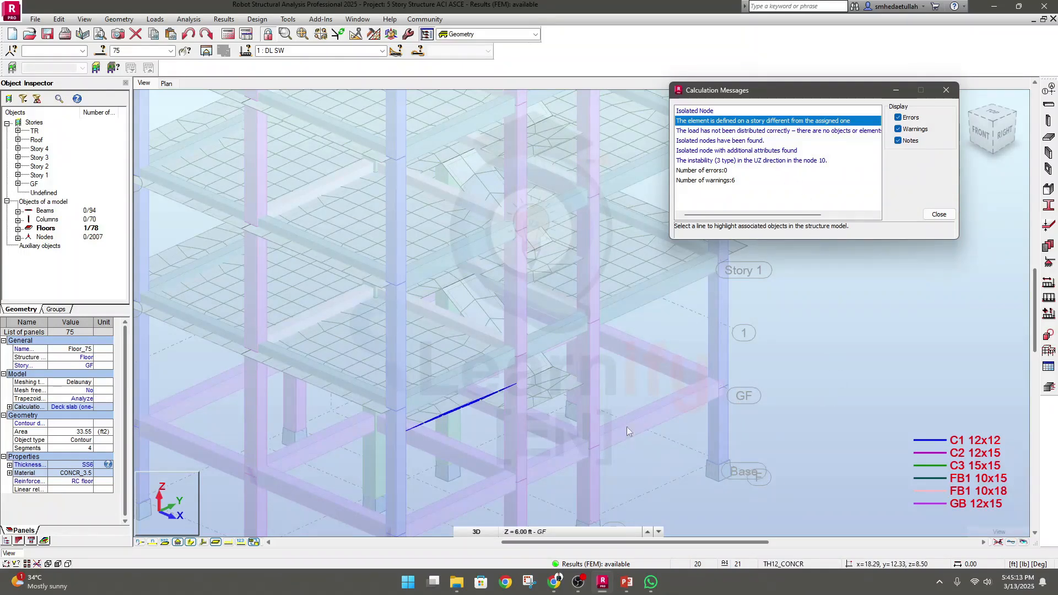
scroll(519, 431, "down", 2)
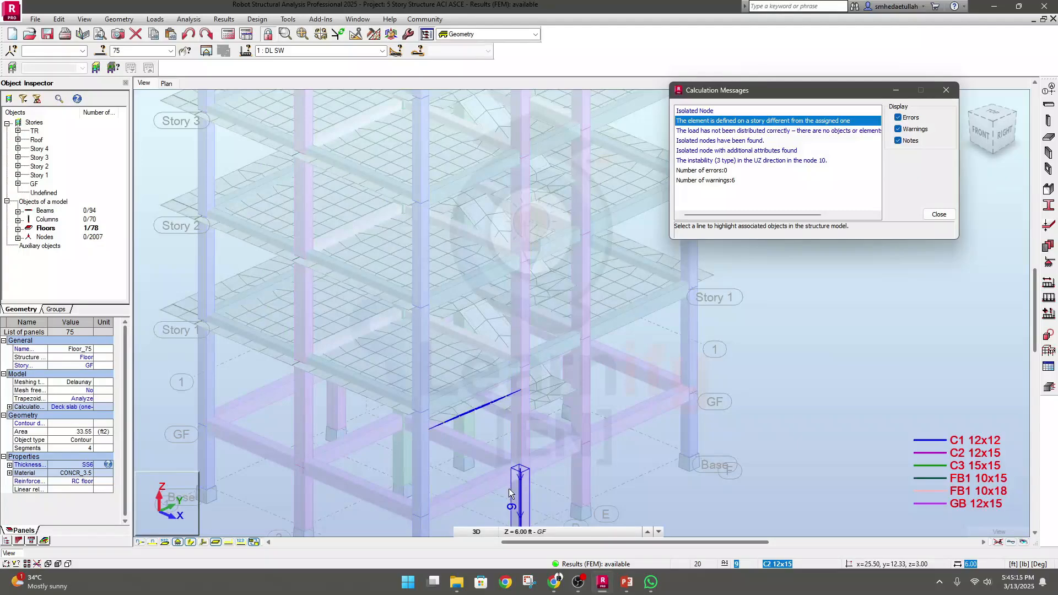
middle_click_drag(485, 462, 447, 416, "shift")
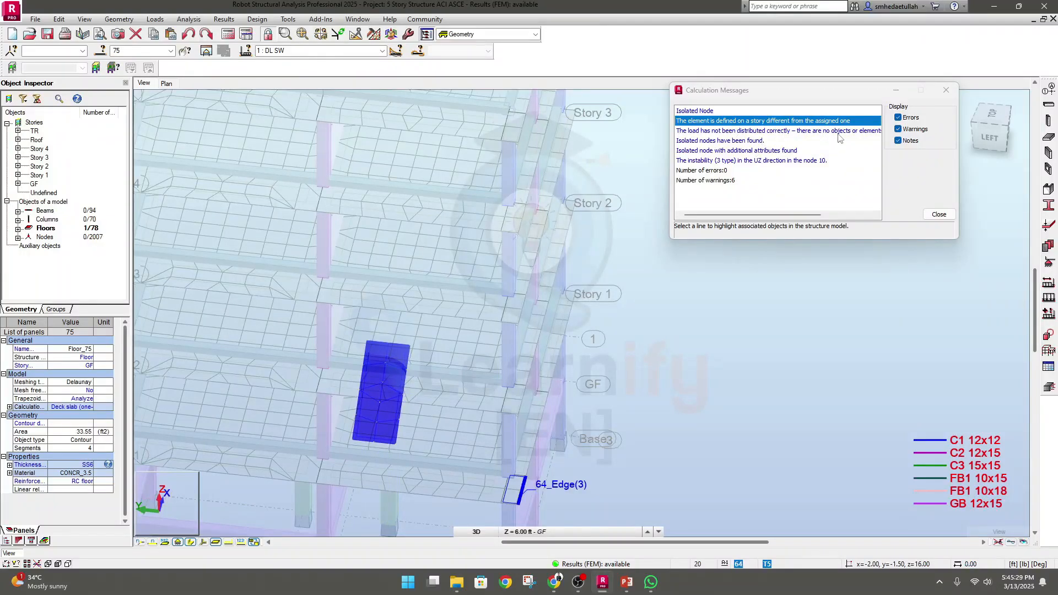
mouse_move(773, 214)
left_mouse_down()
mouse_move(799, 215)
mouse_move(765, 213)
left_mouse_up()
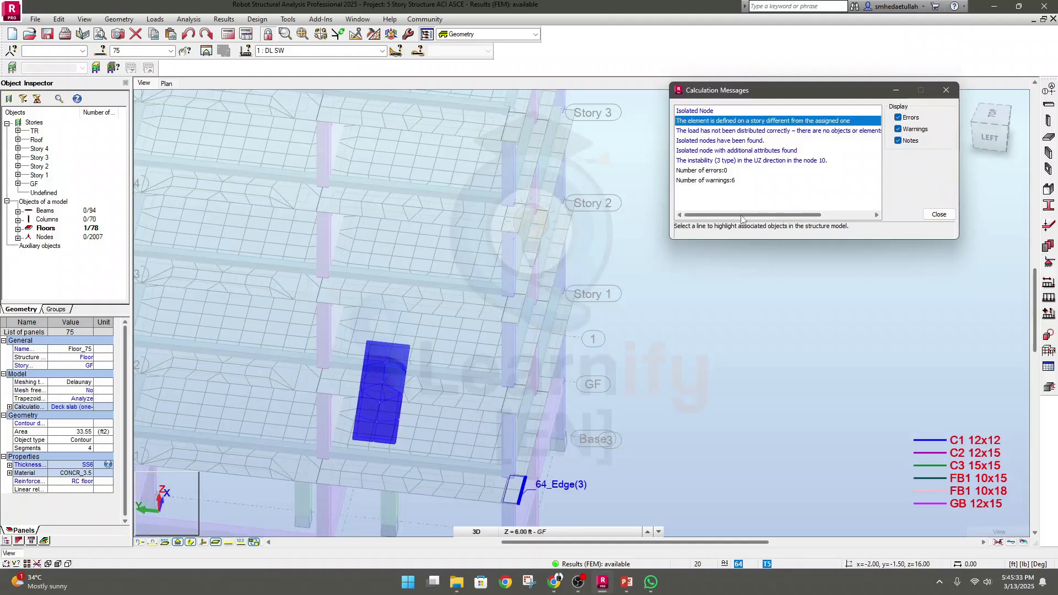
middle_click_drag(664, 340, 680, 343)
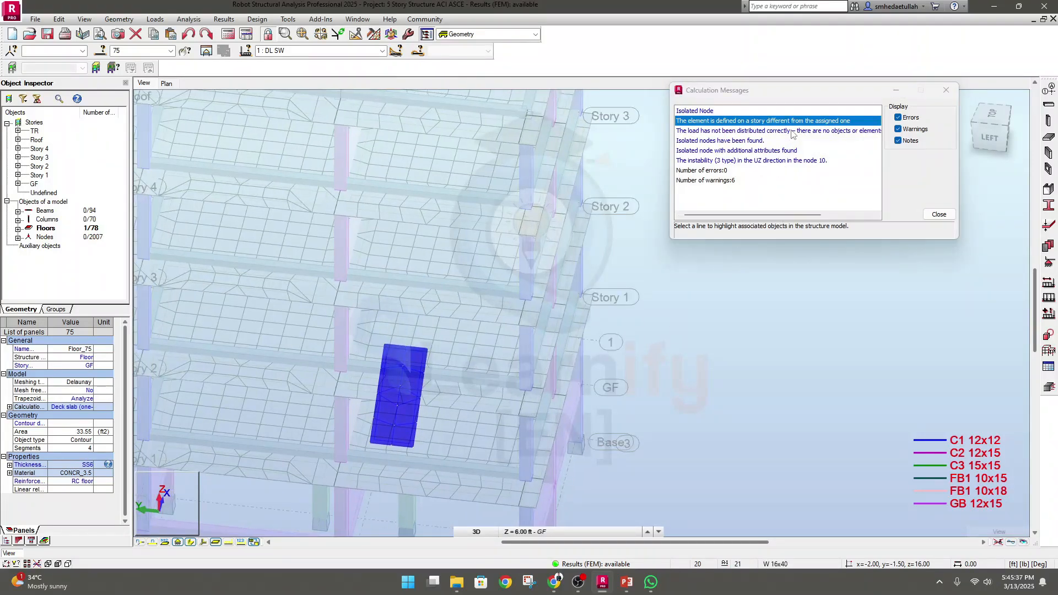
Step: Highlight in the model the objects behind the load distribution, isolated node and node 10 instability warnings
left_click(693, 132)
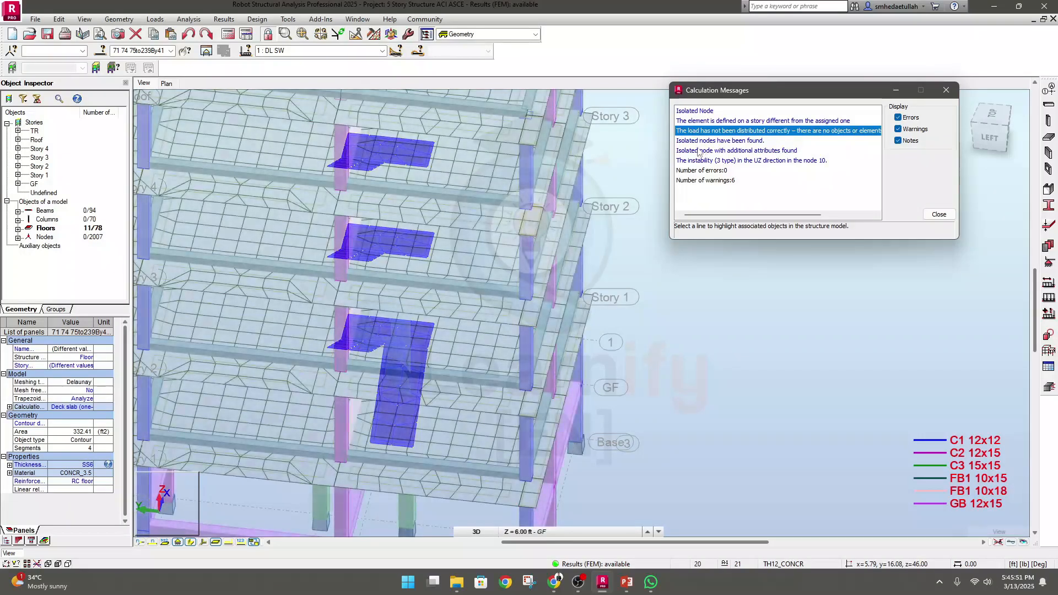
left_click(725, 141)
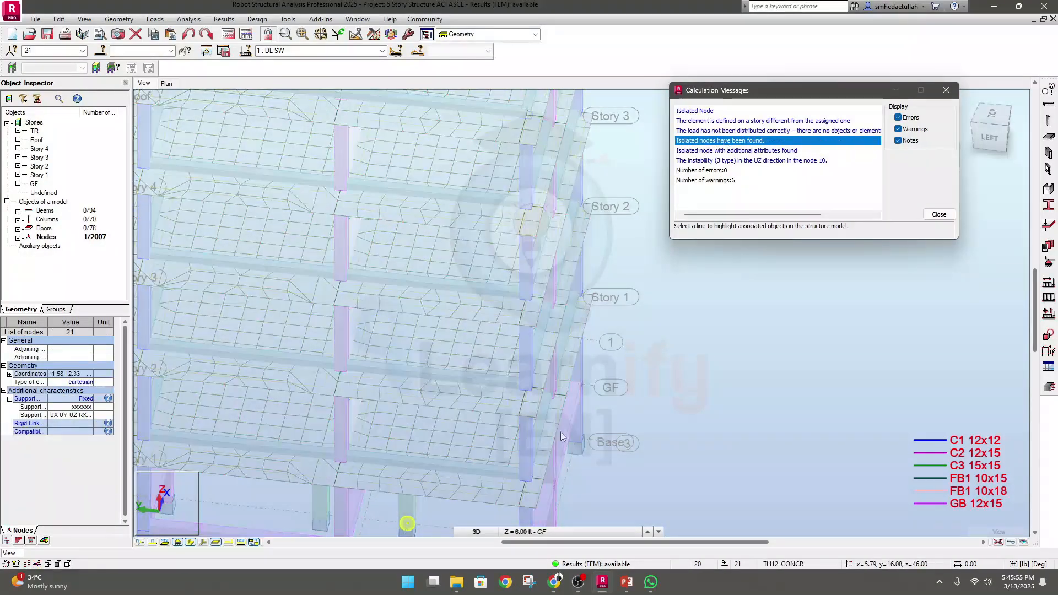
scroll(596, 406, "down", 2)
middle_click_drag(593, 384, 592, 292)
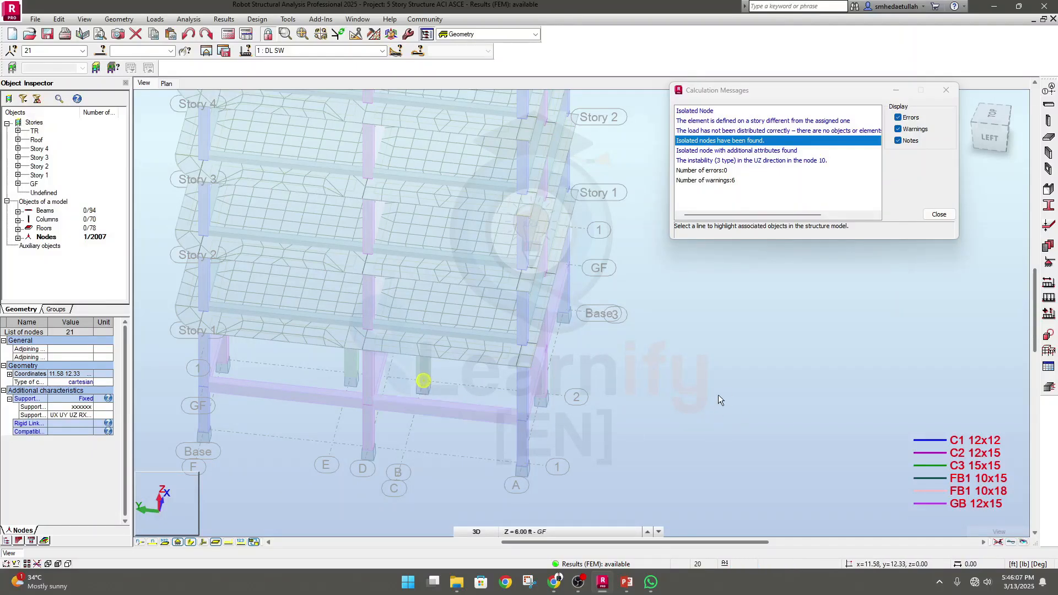
left_click(724, 151)
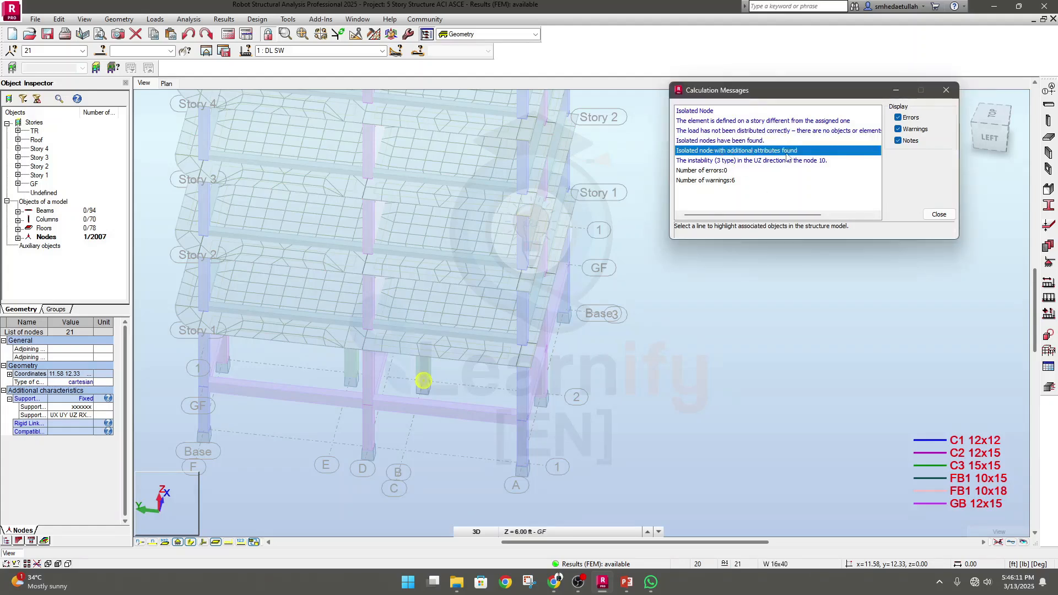
left_click(708, 161)
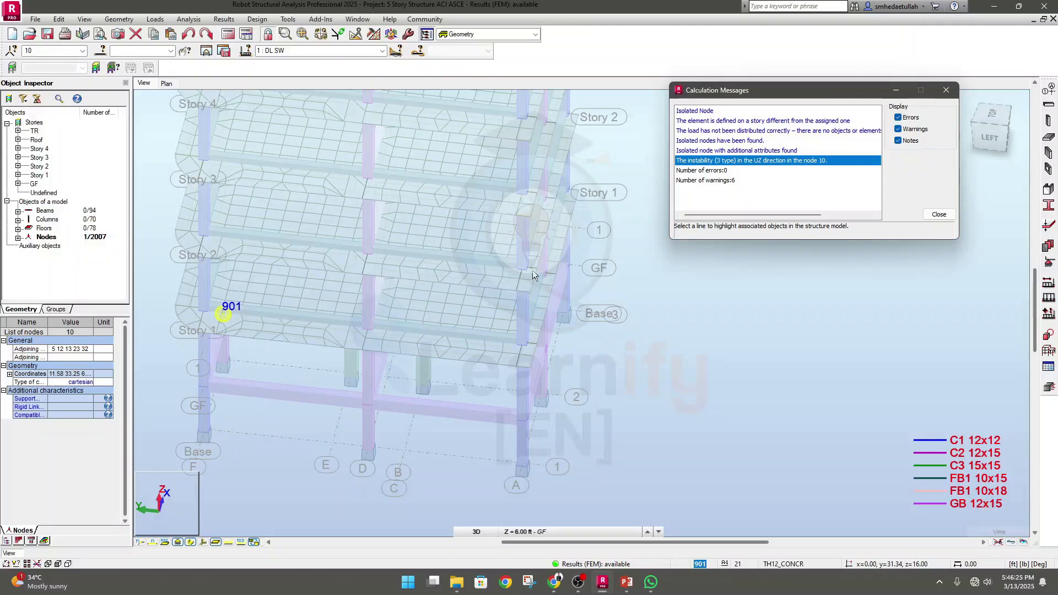
Step: Check the error and warning count lines and close the calculation messages
left_click(708, 171)
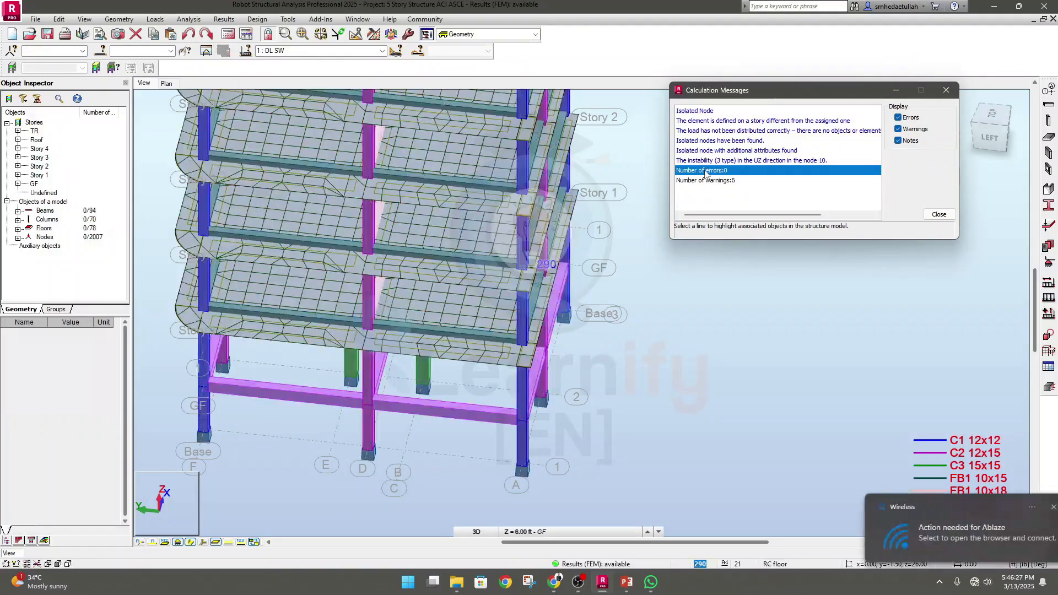
left_click(714, 182)
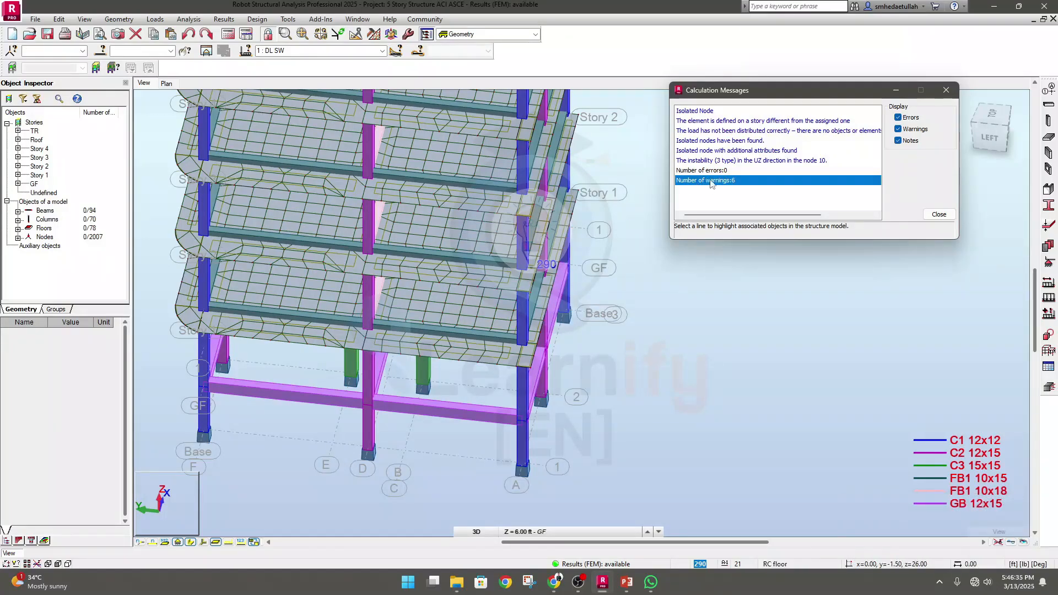
left_click(709, 172)
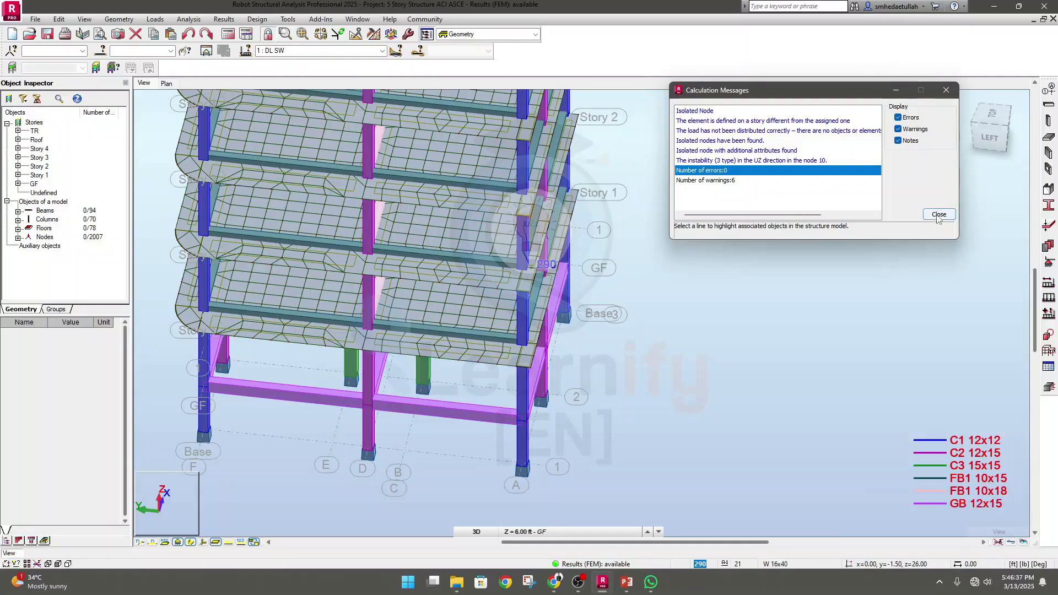
left_click(939, 214)
Step: Turn off the display of section shapes so the beams and columns of the whole building show as lines
scroll(678, 360, "down", 5)
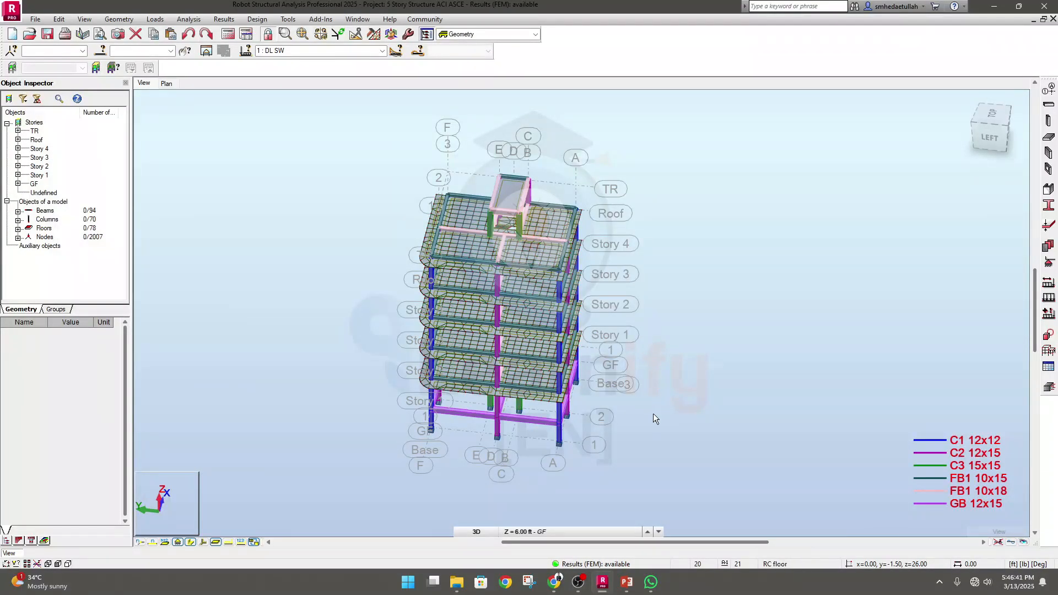
middle_click_drag(654, 414, 605, 403, "shift")
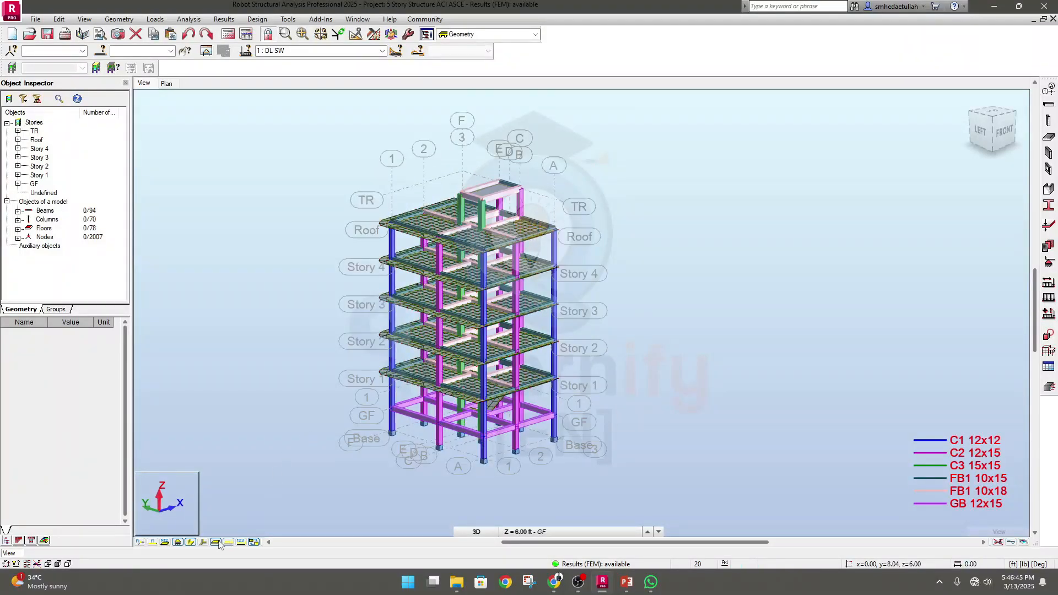
left_click(190, 541)
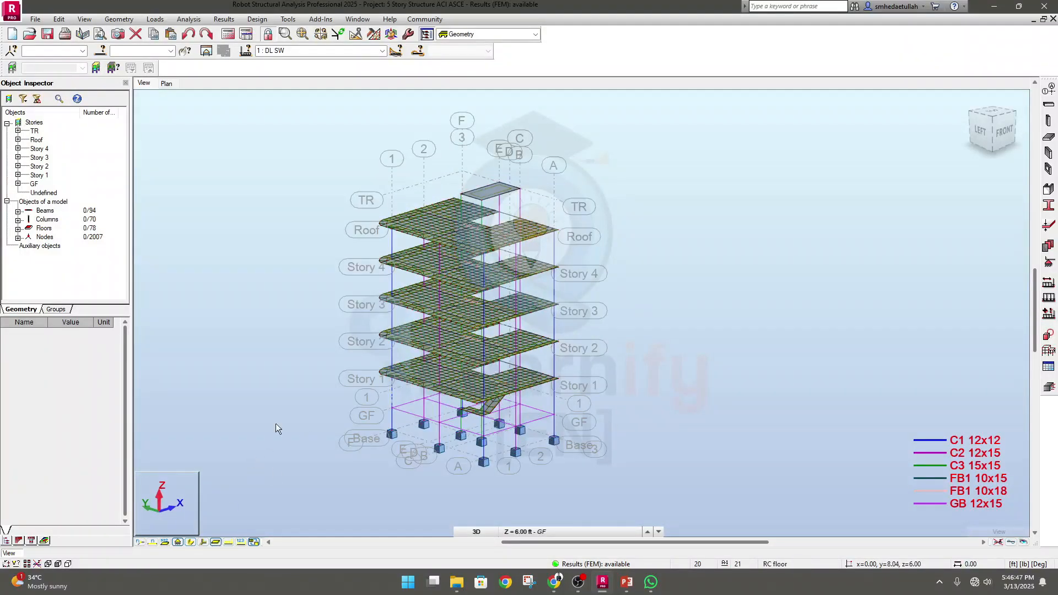
middle_click_drag(275, 425, 203, 415)
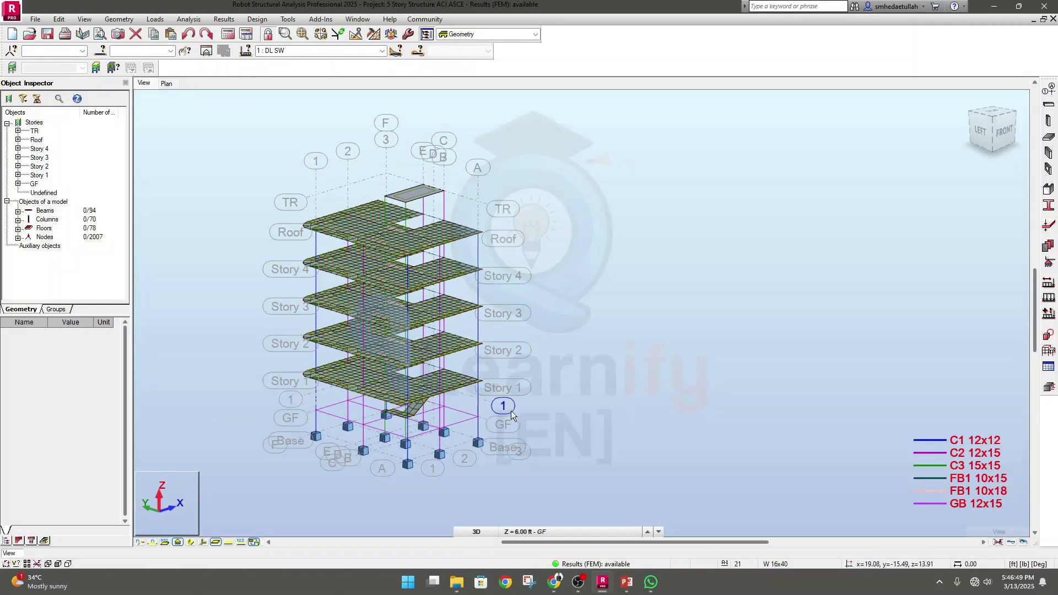
middle_click_drag(511, 412, 496, 415)
middle_click_drag(565, 412, 550, 411)
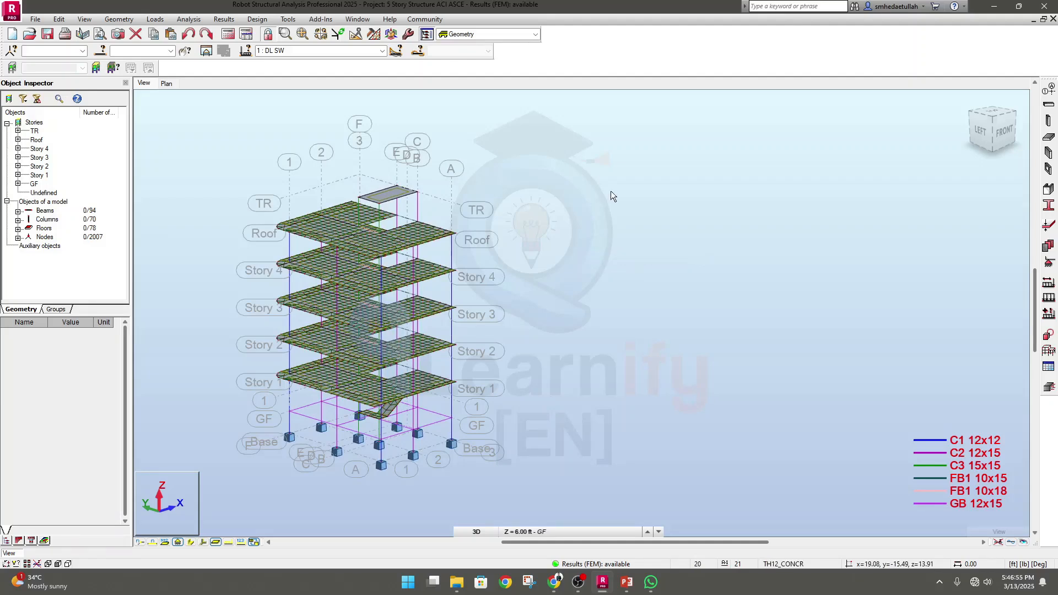
Step: Switch to the Results - diagrams layout and display the Fx Force diagram on the bars for case 1 (DL SW)
left_click(535, 34)
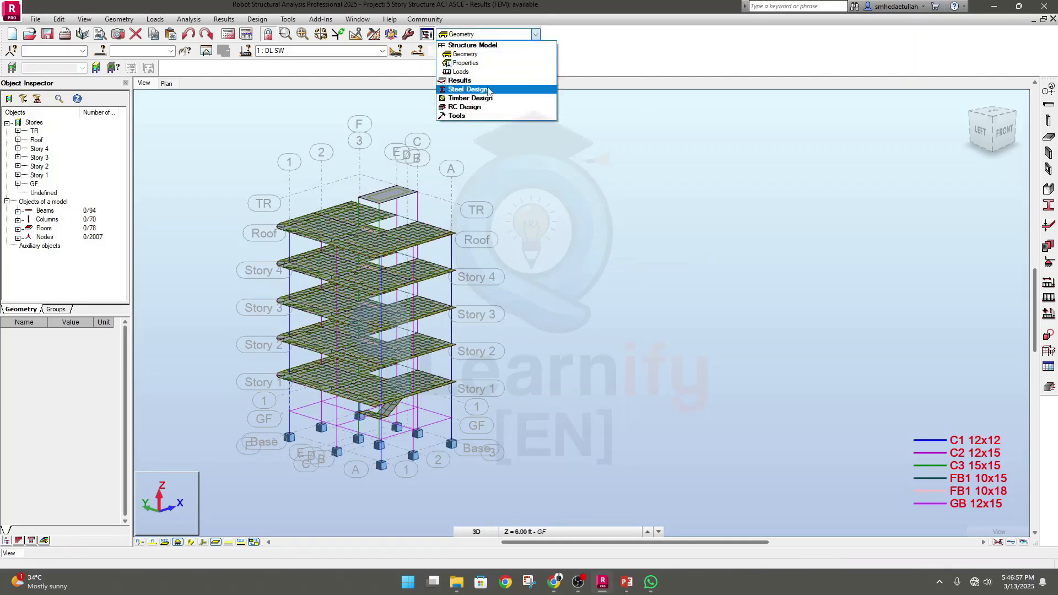
left_click(458, 81)
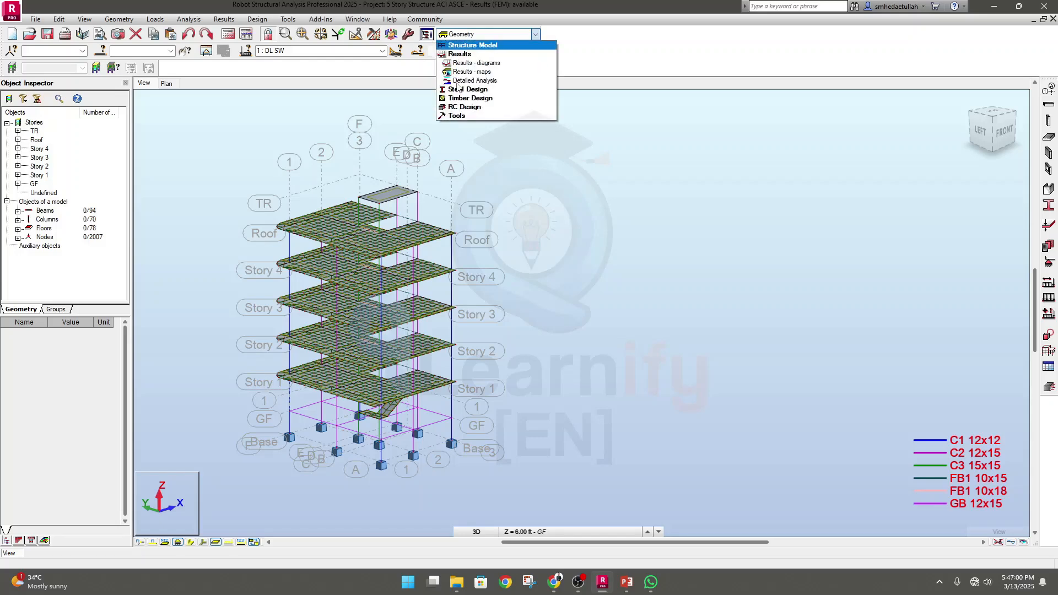
left_click(477, 63)
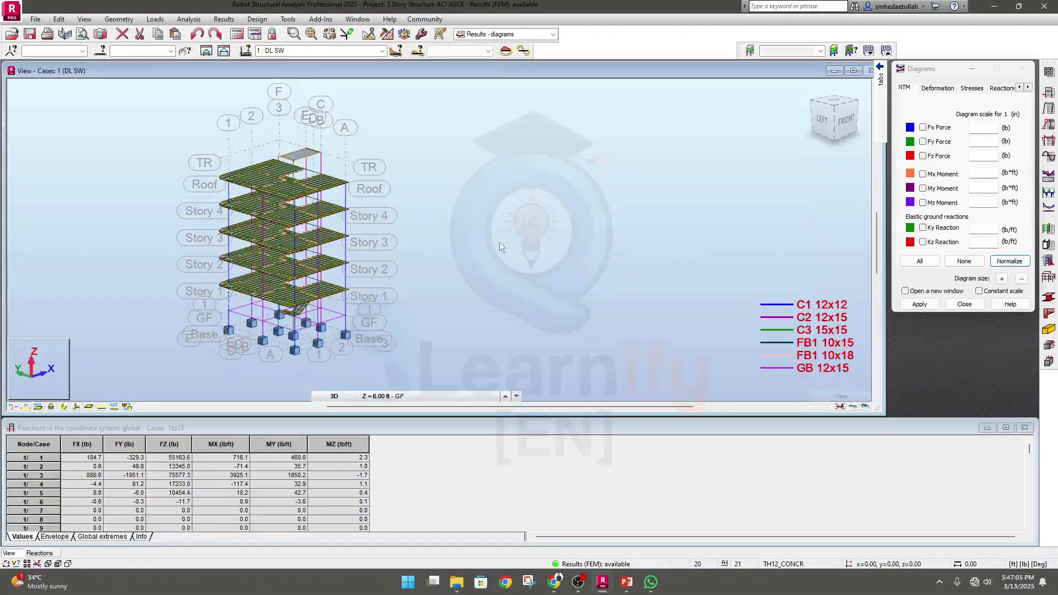
middle_click_drag(425, 262, 491, 243)
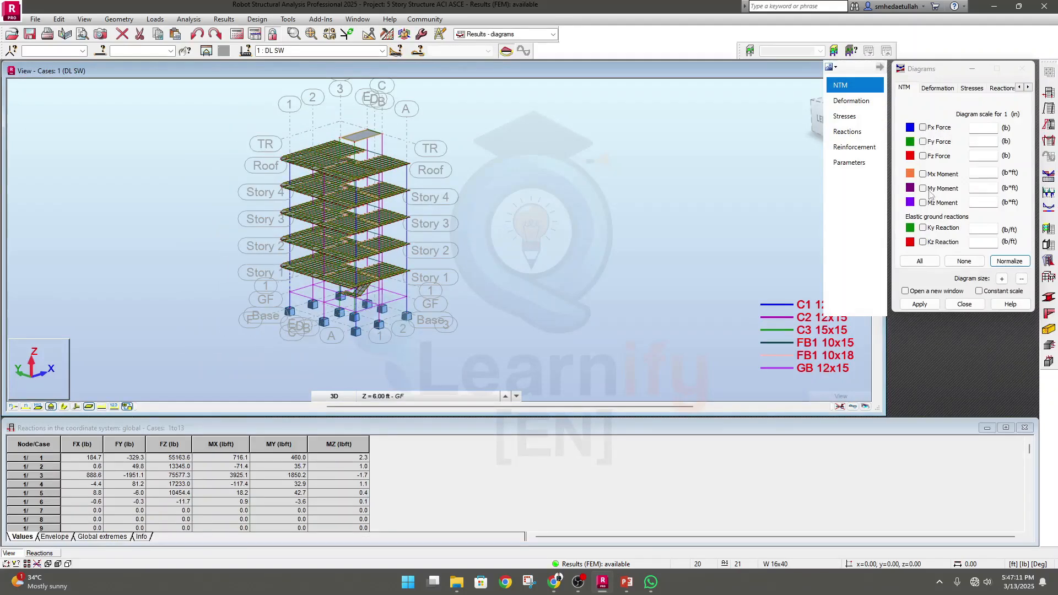
left_click(923, 131)
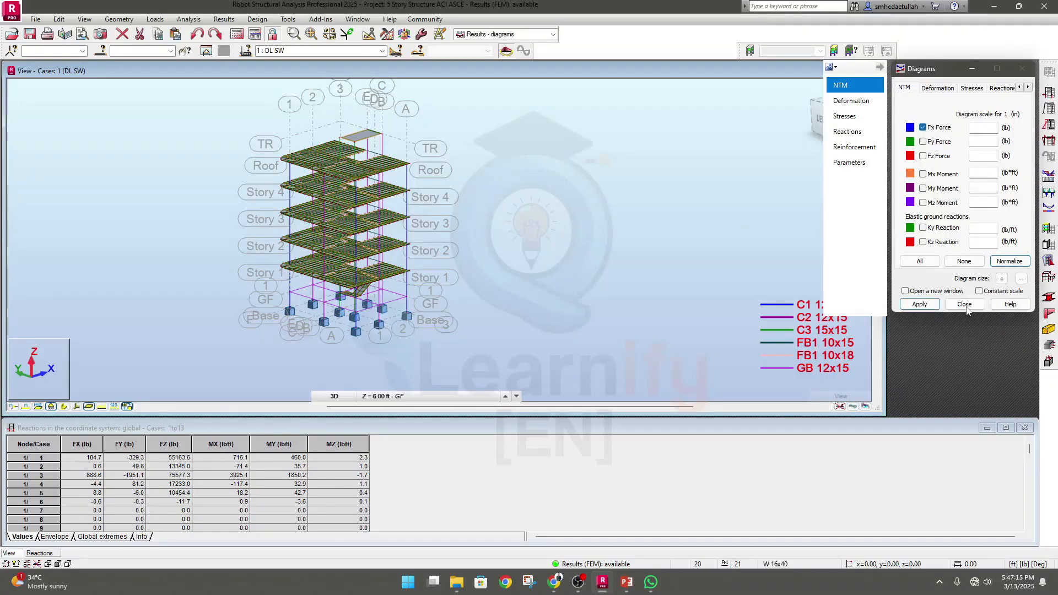
left_click(920, 305)
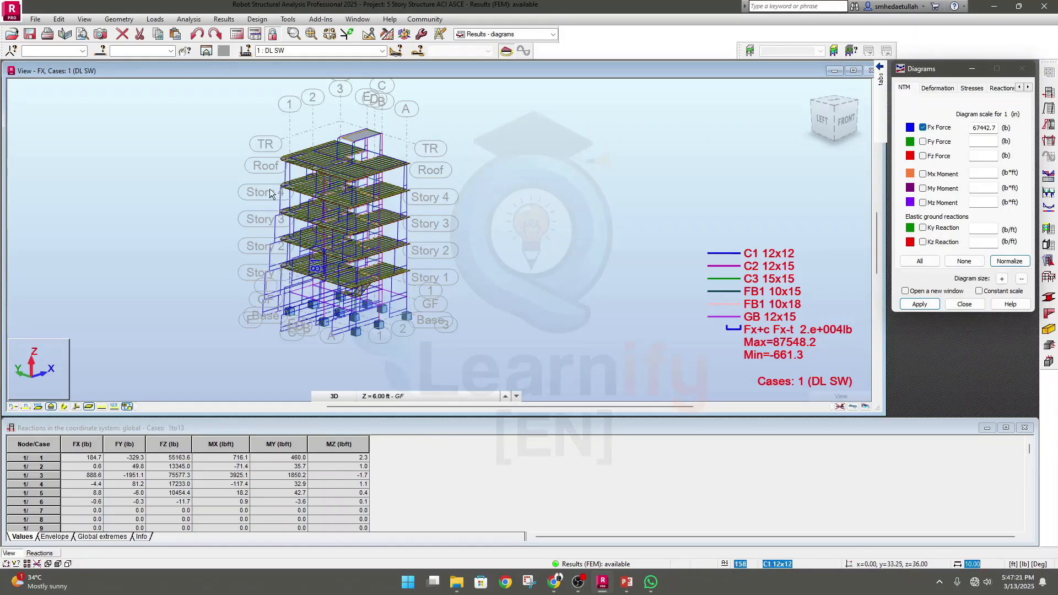
Step: Compare the Fx force diagrams for DL FF and the combinations 1.4 DL, 1.2DL + 1.6LLf + 0.5LLr and 1.2DL + 1.6LLr + 1.0LLf
left_click(367, 48)
left_click(334, 67)
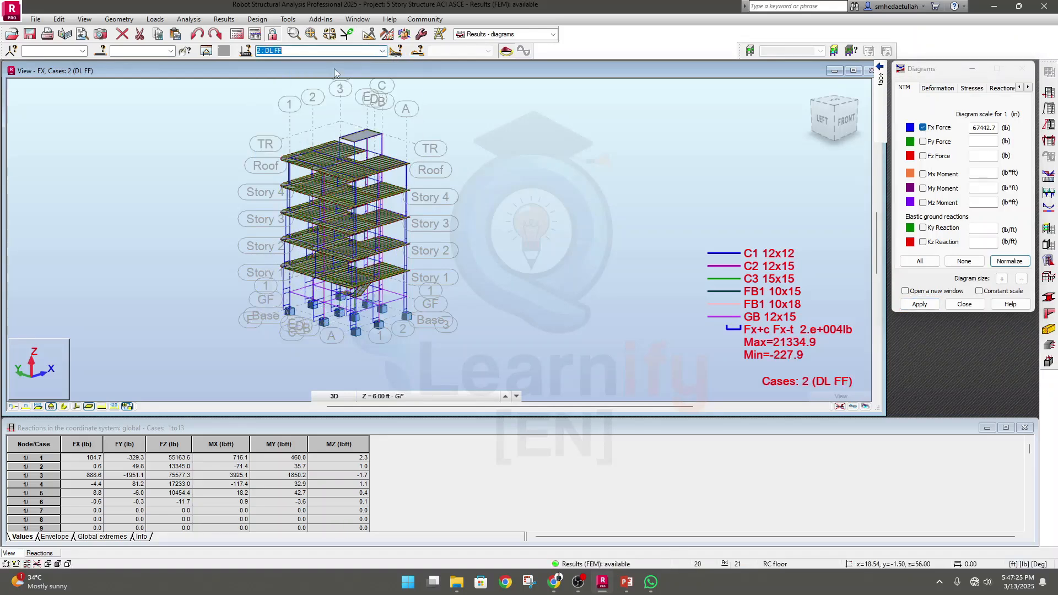
left_click(382, 51)
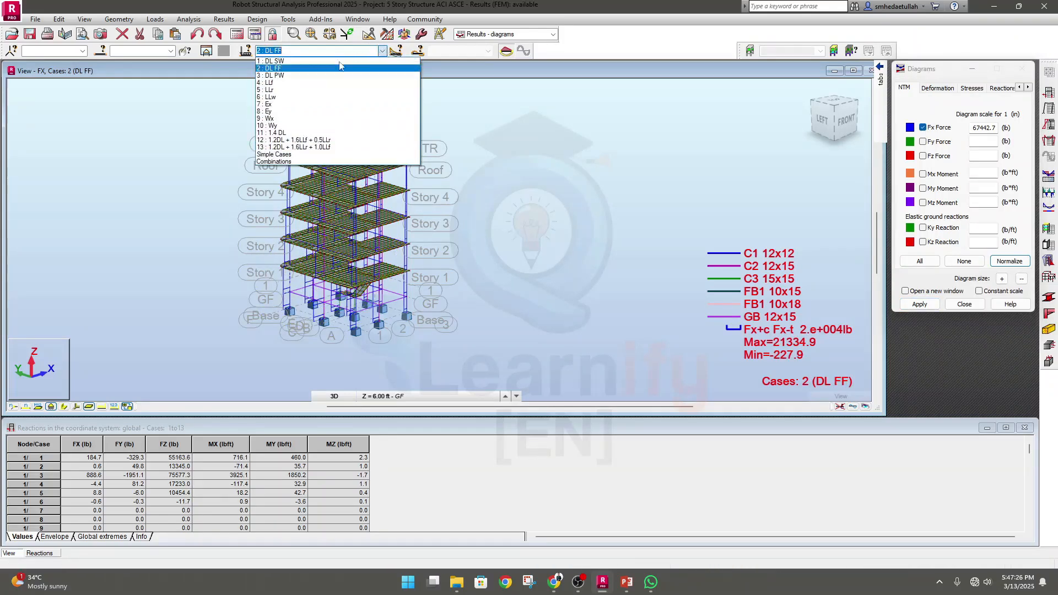
left_click(295, 134)
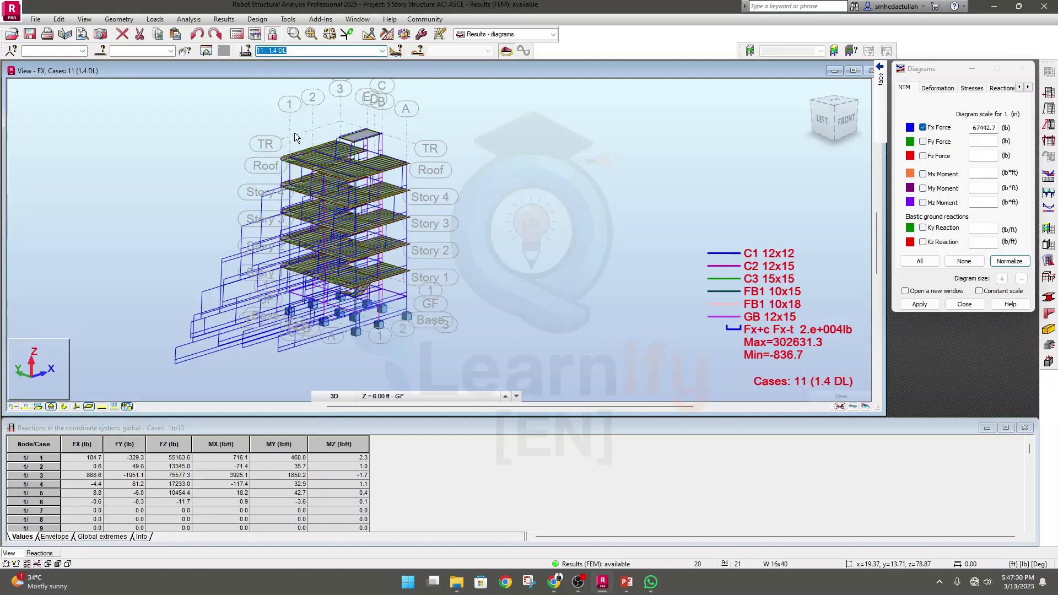
left_click(382, 51)
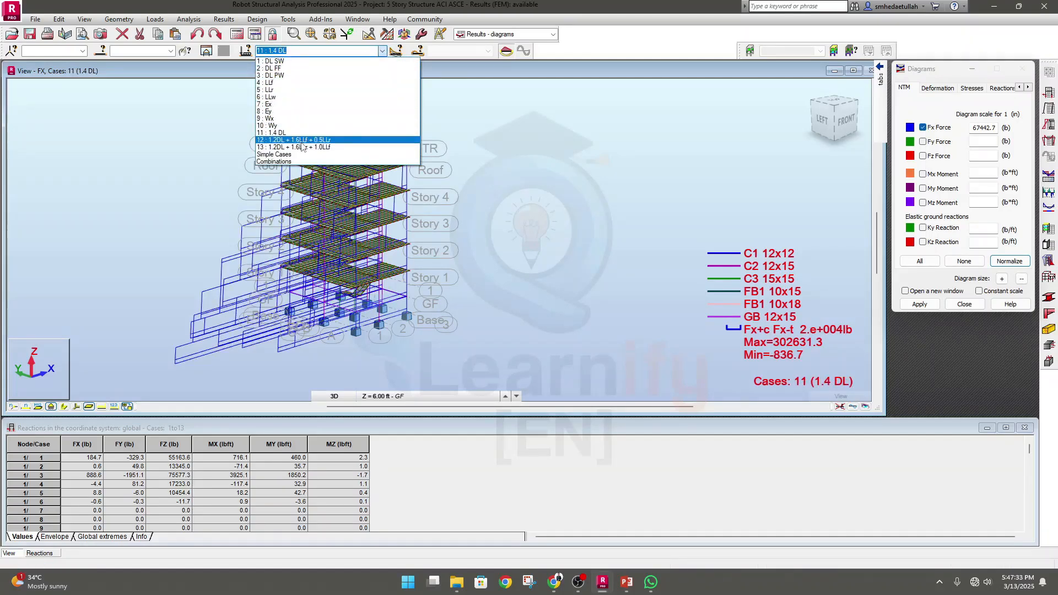
left_click(301, 141)
left_click(382, 51)
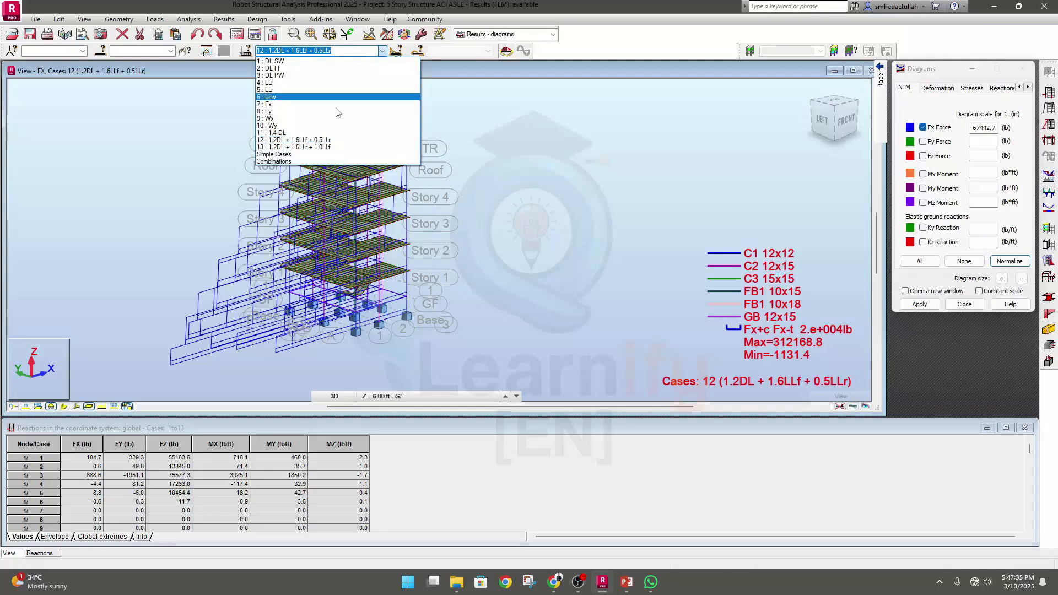
left_click(301, 147)
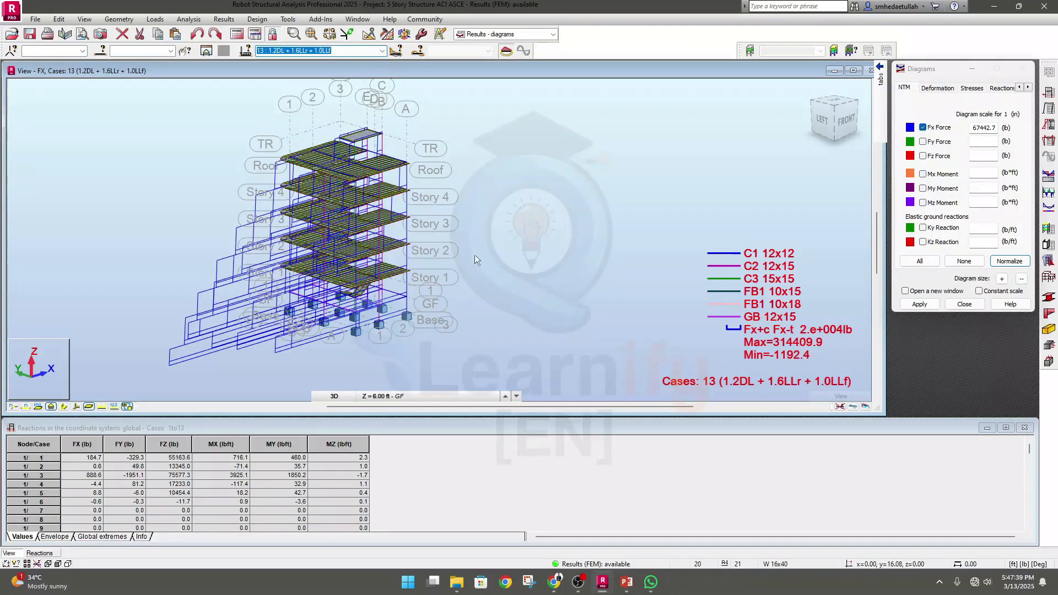
scroll(286, 134, "up", 2)
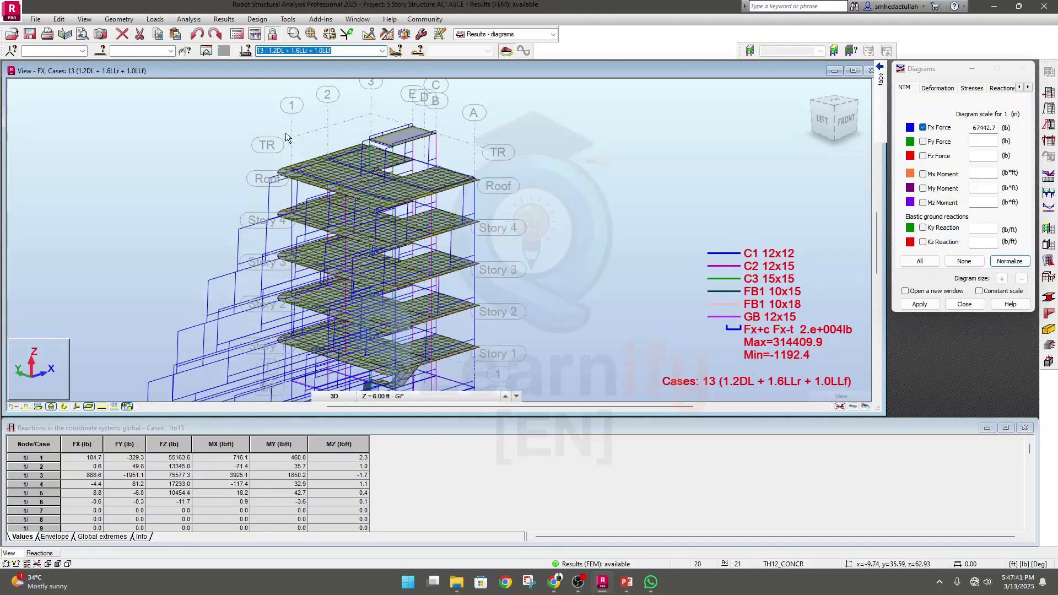
Step: Select the objects on grid line 1 and display only that frame in a separate view
left_click(291, 109)
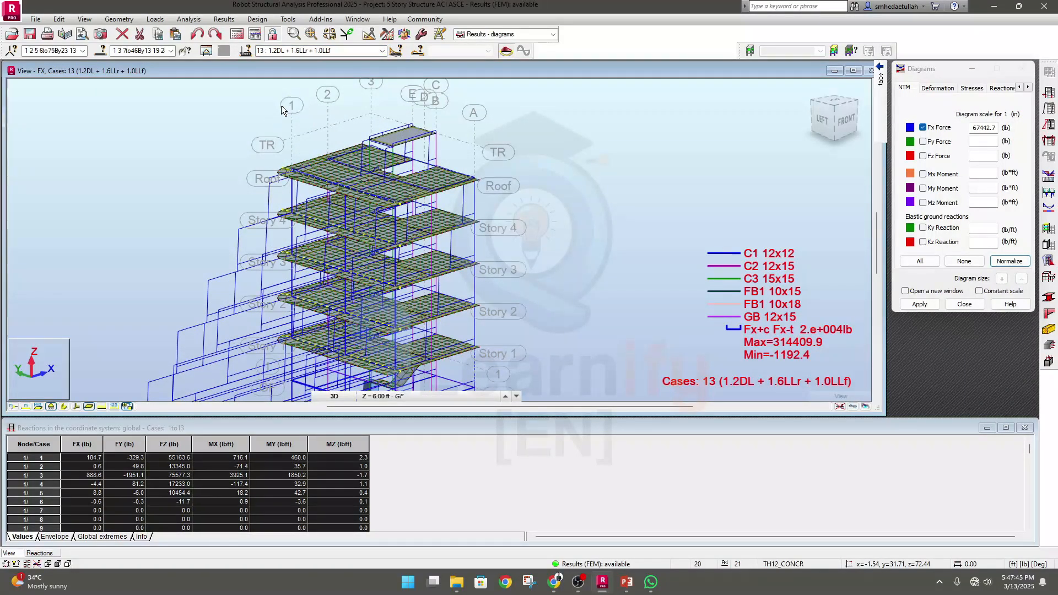
left_click(206, 51)
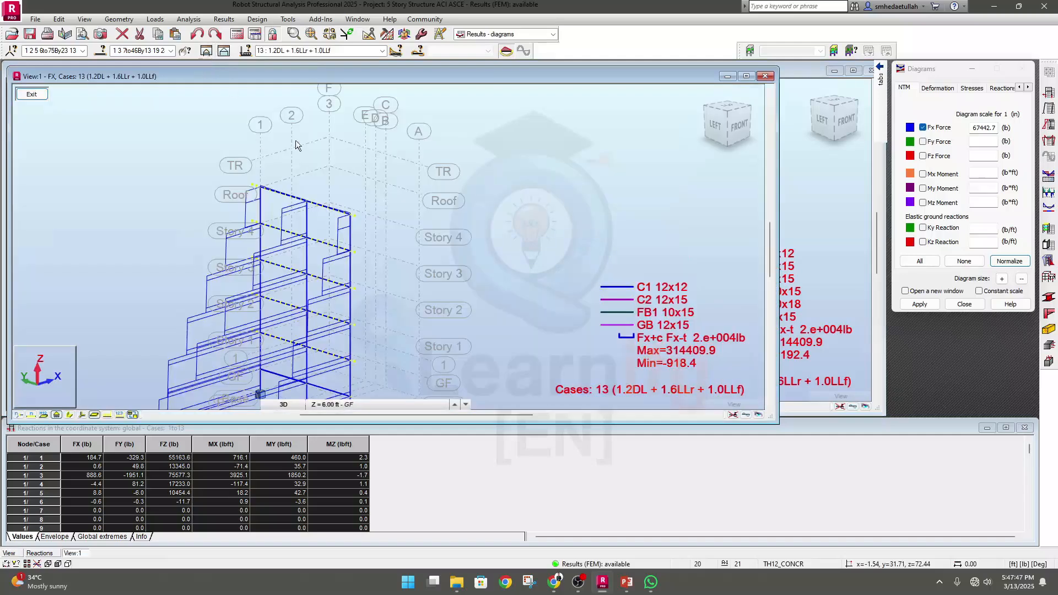
middle_click_drag(464, 180, 451, 236)
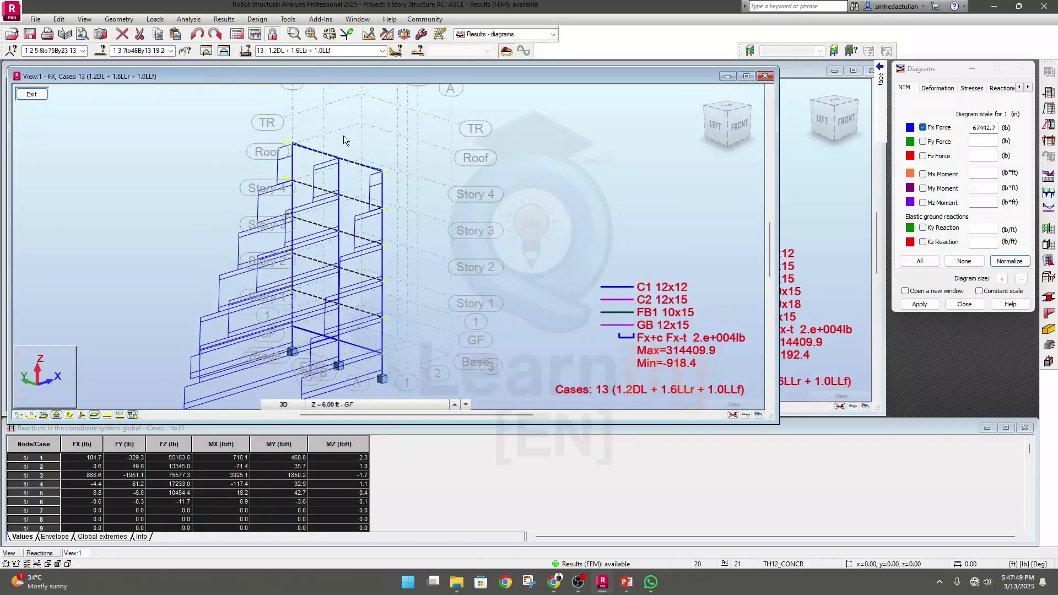
middle_click_drag(419, 299, 428, 274)
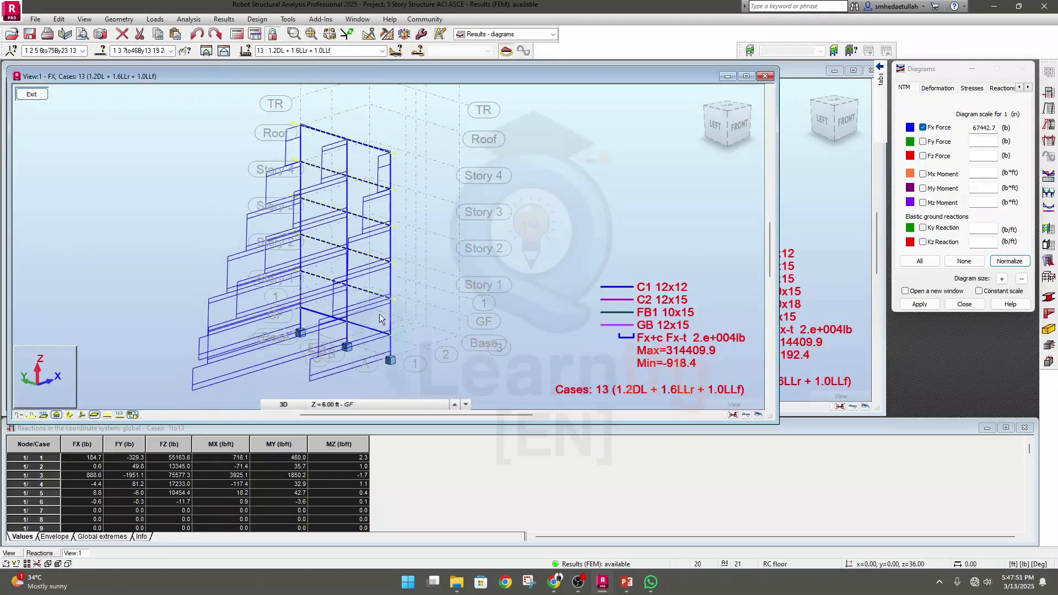
Step: Replace the Fx Force diagram on the grid line 1 frame with the Fz Force diagram
left_click(924, 128)
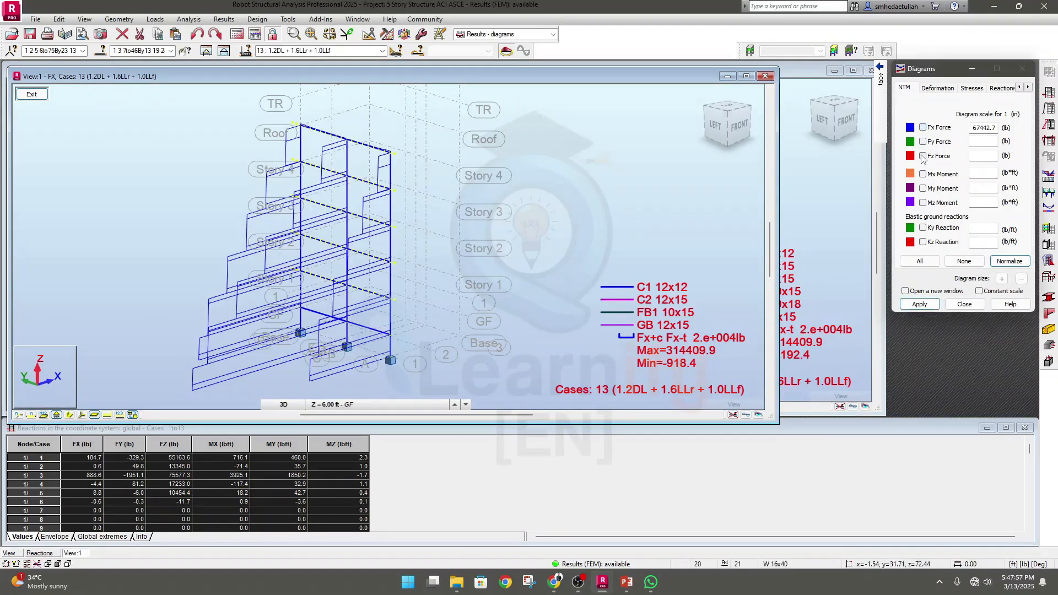
left_click(910, 305)
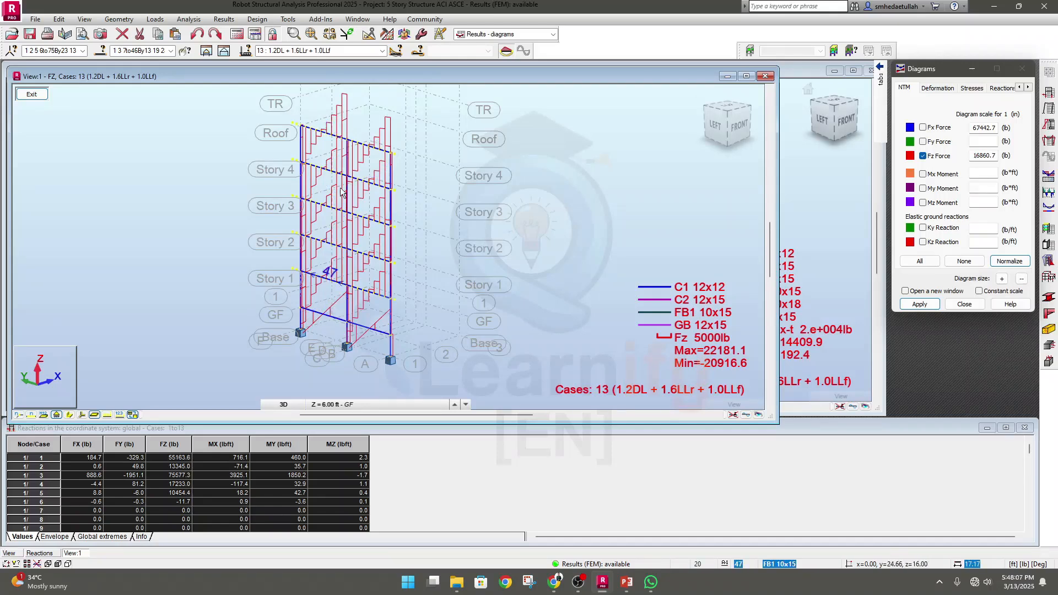
Step: Try Fz Force diagram scales of 1000 lb and 15000 lb per inch on the isolated frame
left_click_drag(977, 155, 1014, 155)
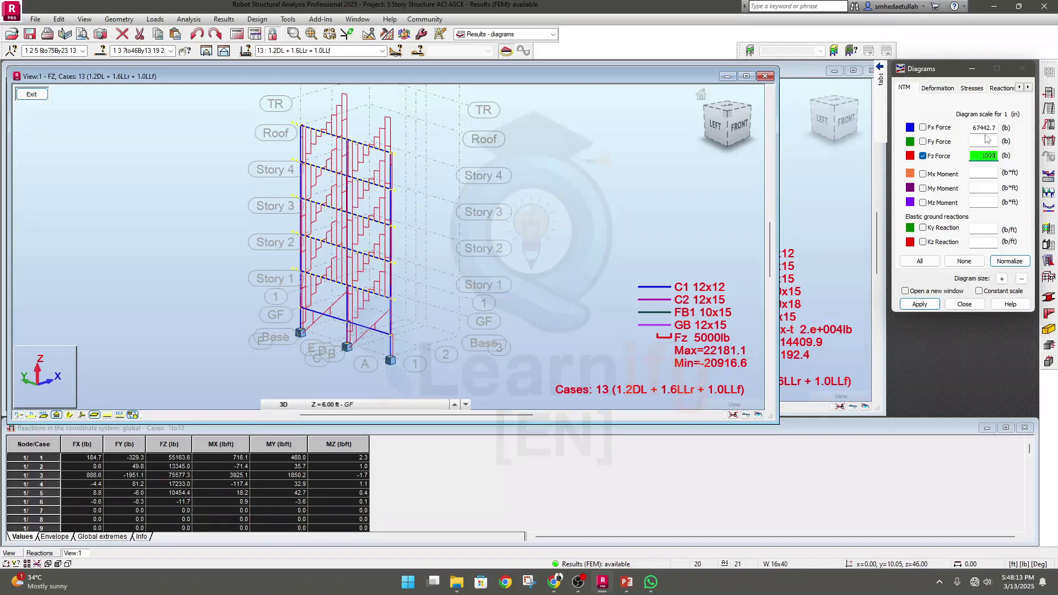
left_click(920, 305)
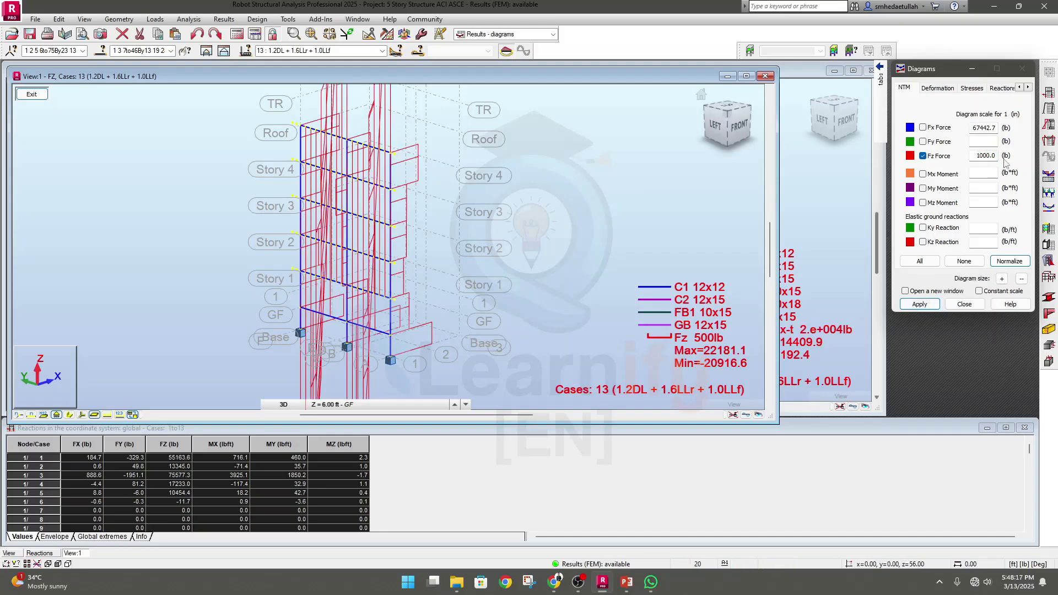
double_click(976, 156)
type("15")
left_click(918, 305)
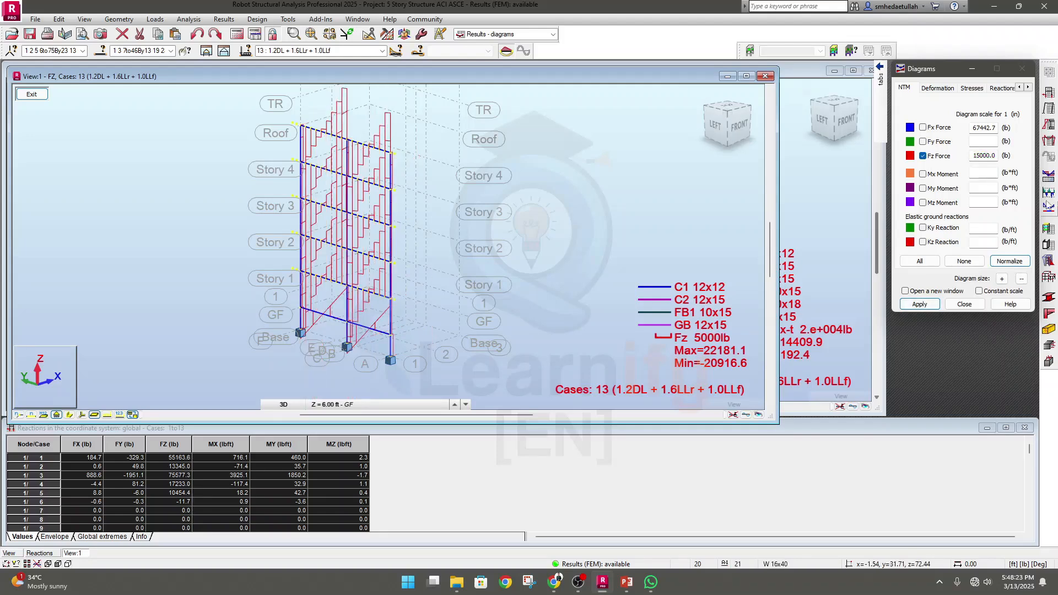
Step: Set the Fz Force diagram scale to 35000 lb and inspect the frame's shear diagrams from other angles
double_click(977, 154)
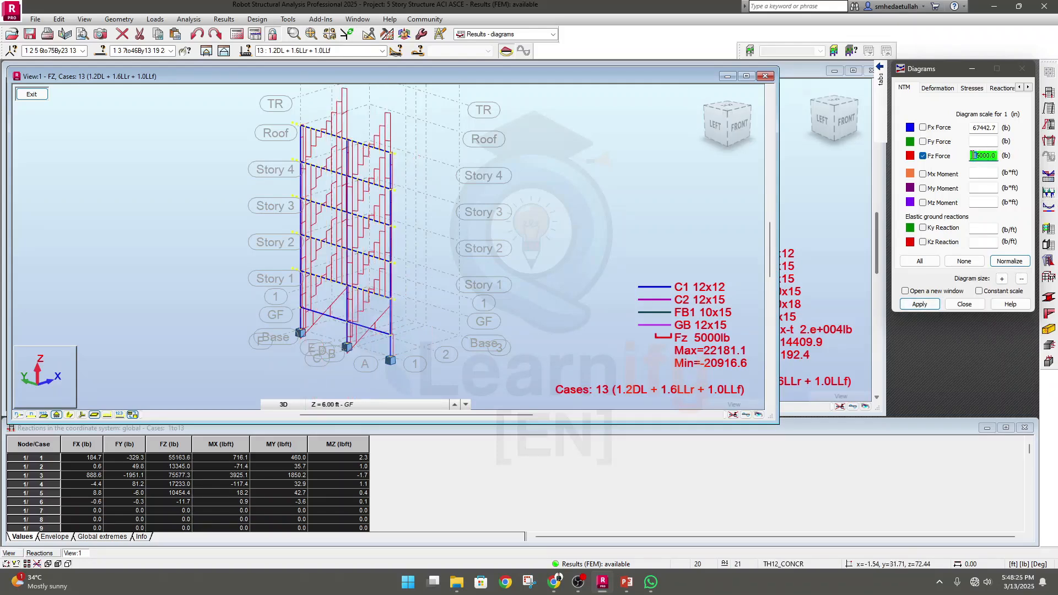
type("3")
left_click(928, 308)
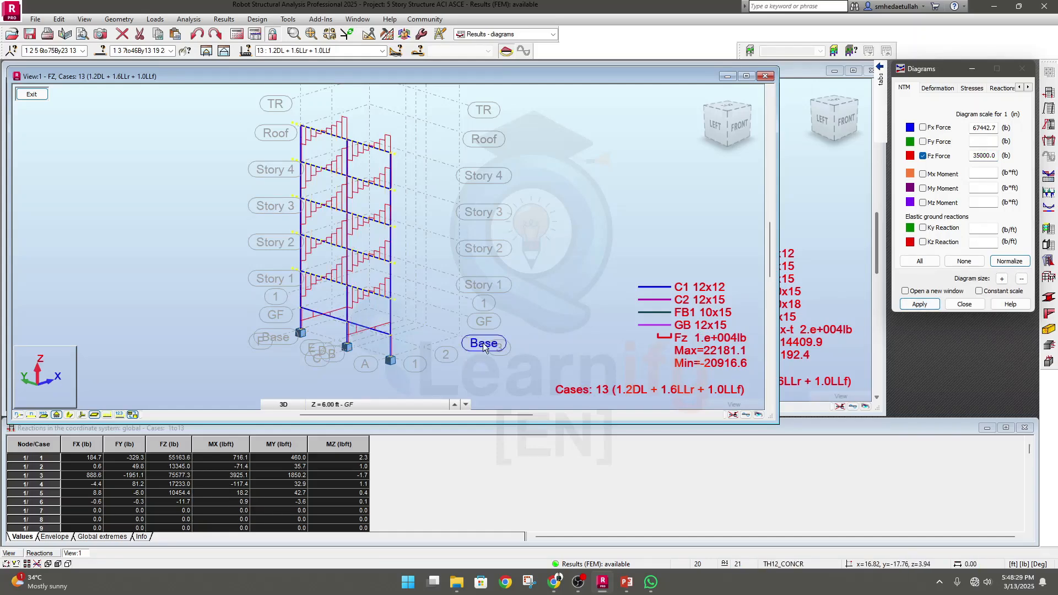
middle_click_drag(482, 341, 366, 308, "shift")
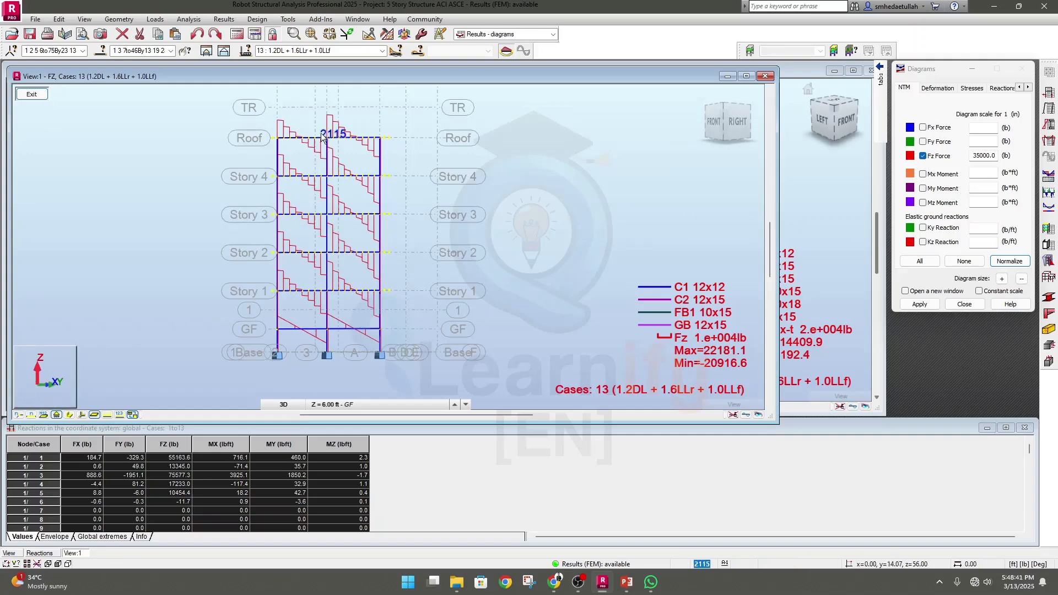
mouse_move(220, 306)
middle_mouse_down("shift")
mouse_move(236, 302)
mouse_move(184, 314)
mouse_move(279, 309)
mouse_move(259, 323)
mouse_move(239, 307)
mouse_move(232, 315)
middle_mouse_up("shift")
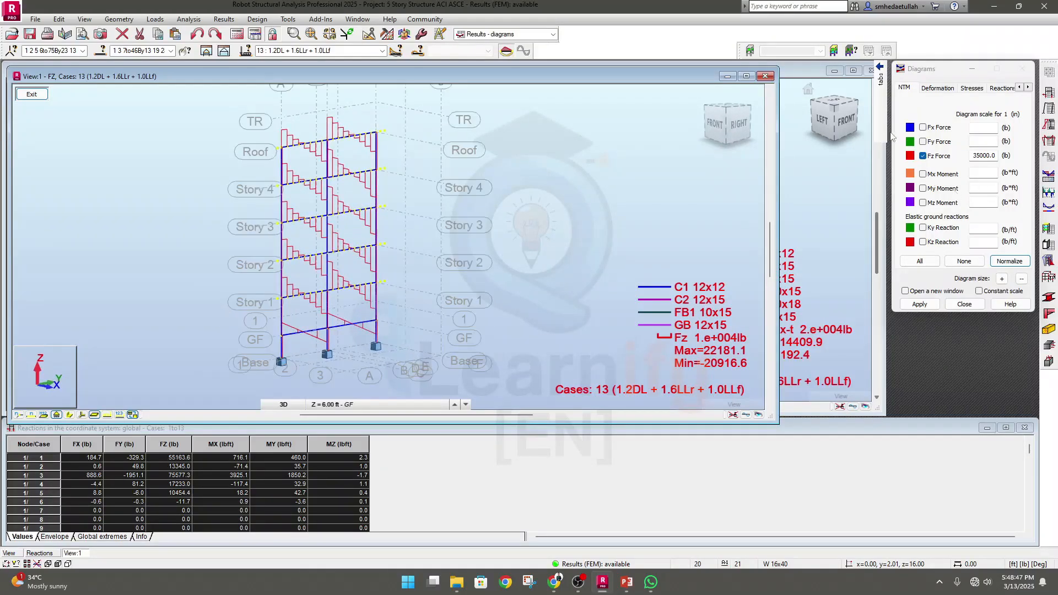
Step: Display the Fx Force diagram again at a scale of 167442.7 lb and hide the Fz Force diagram
left_click(924, 128)
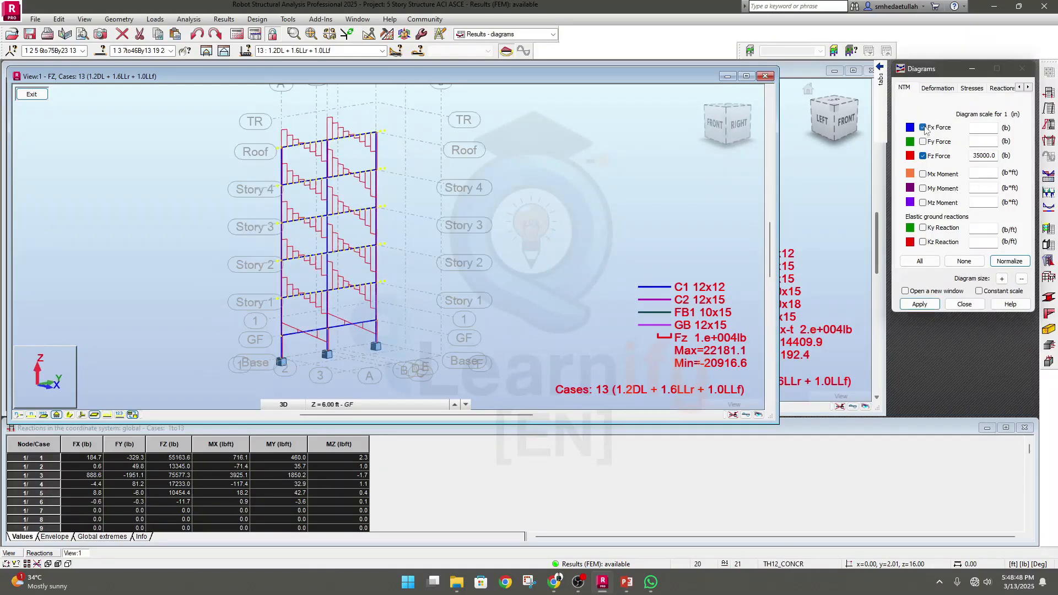
left_click(921, 305)
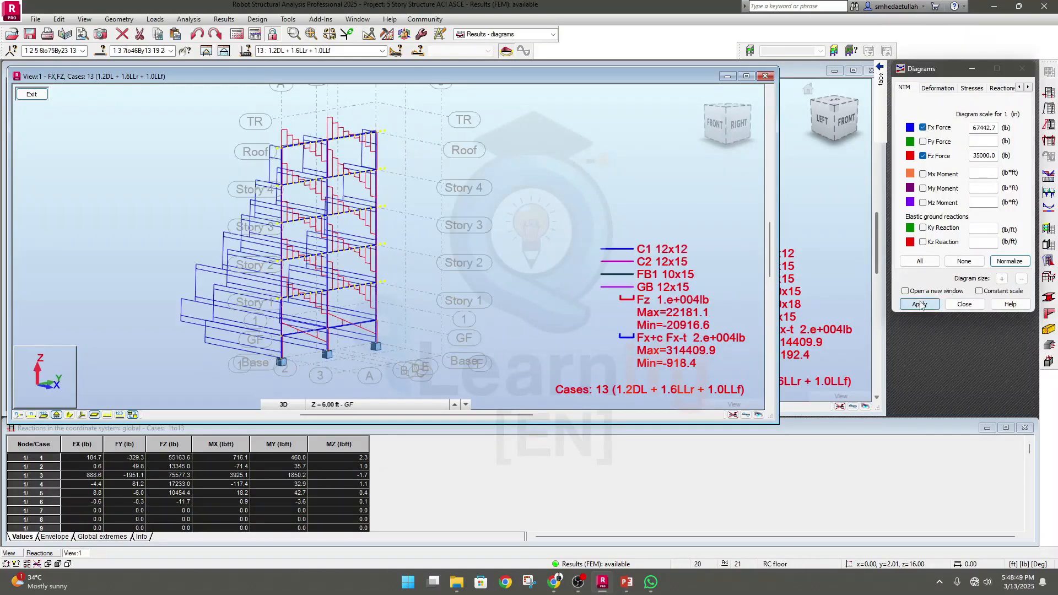
double_click(975, 127)
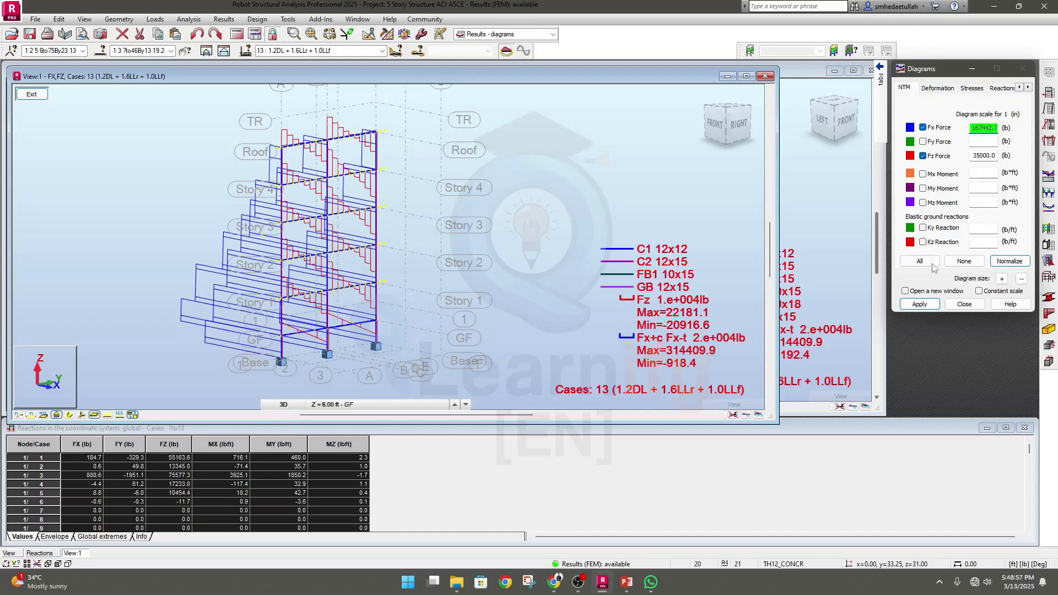
left_click(921, 304)
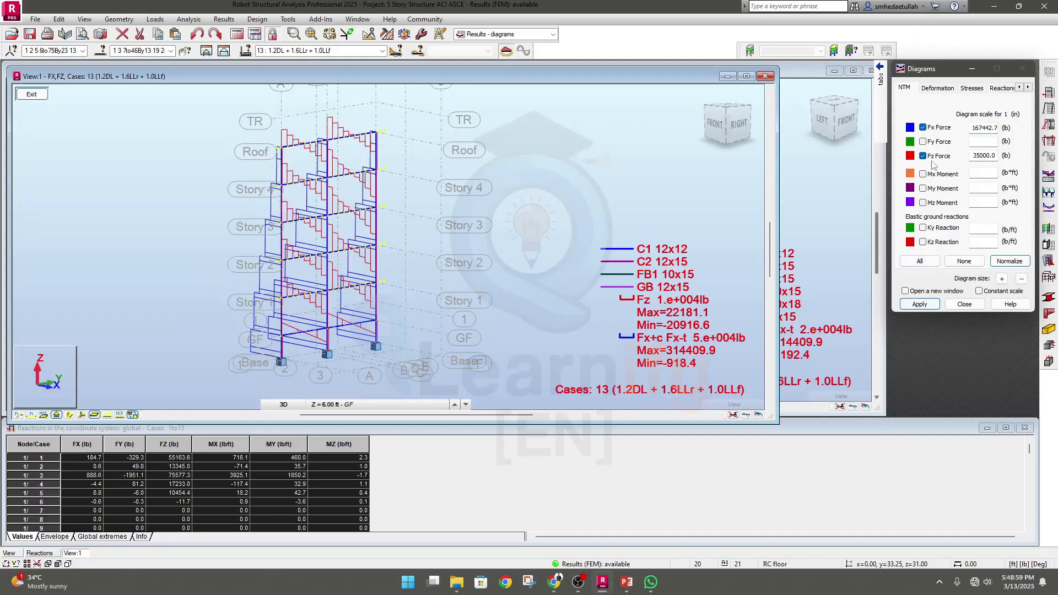
left_click(920, 305)
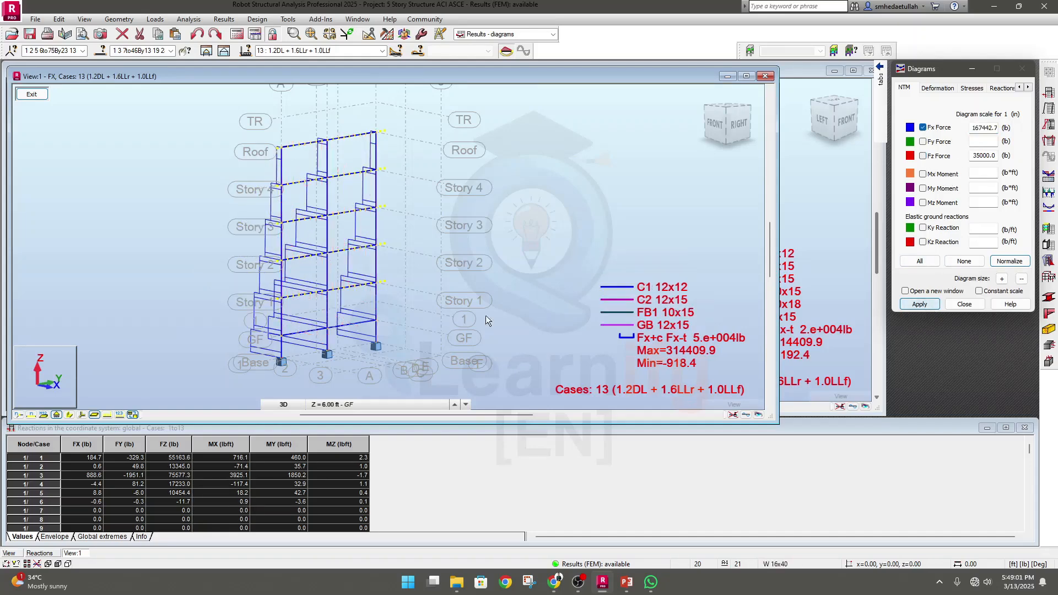
left_click_drag(350, 365, 449, 361)
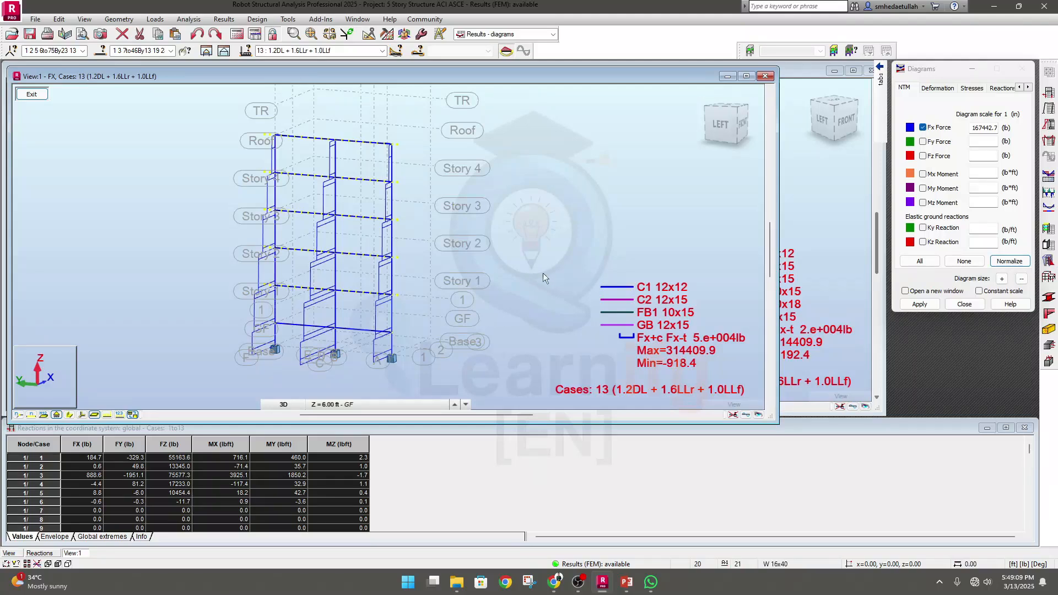
Step: Look through the Deformation, Stresses and Reactions diagram options and return to the NTM force and moment options
left_click(933, 89)
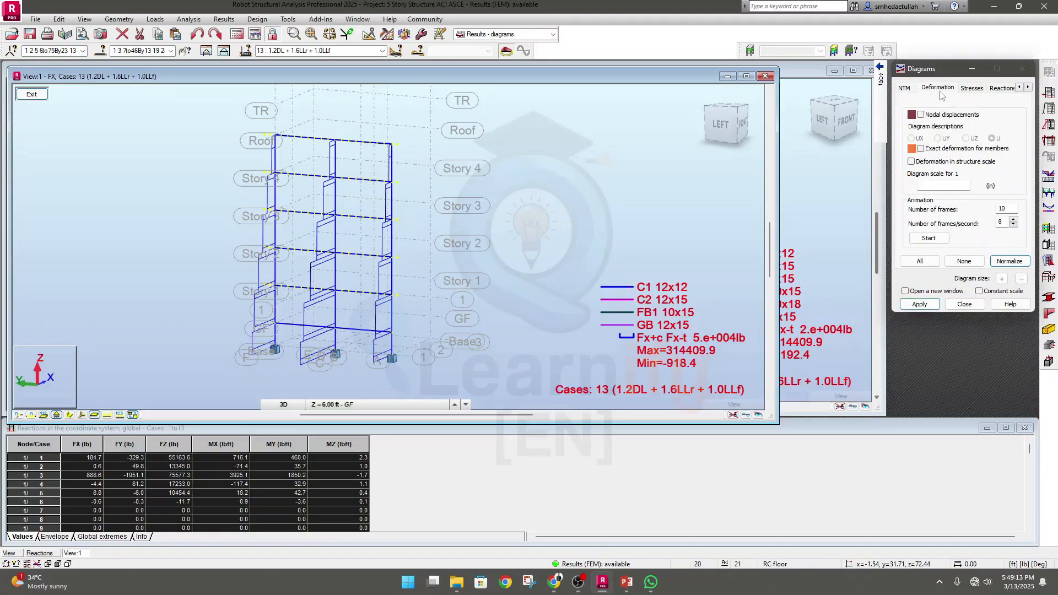
left_click(972, 89)
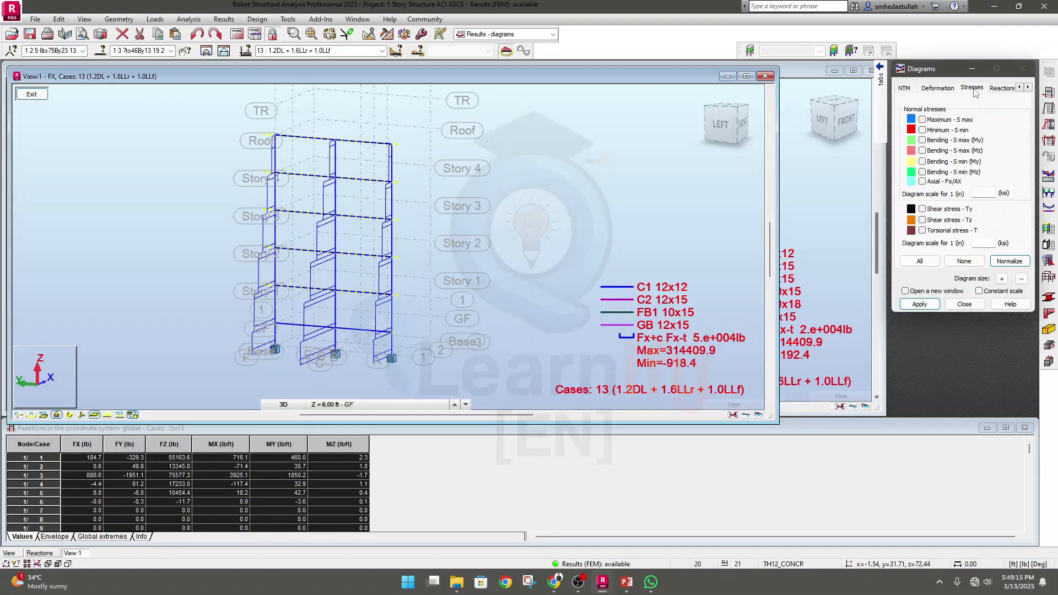
left_click(1002, 89)
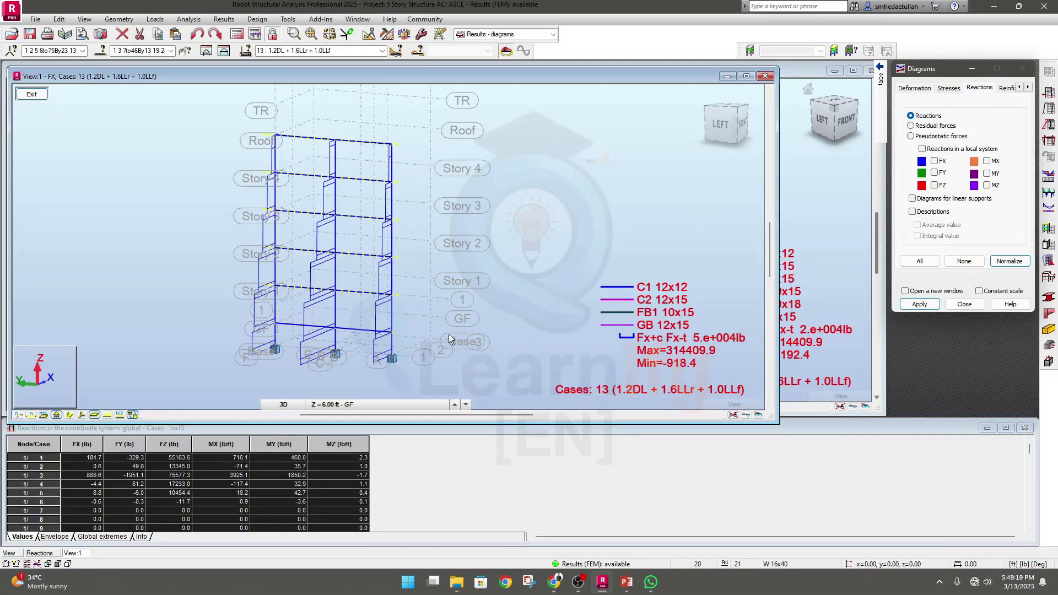
left_click(912, 88)
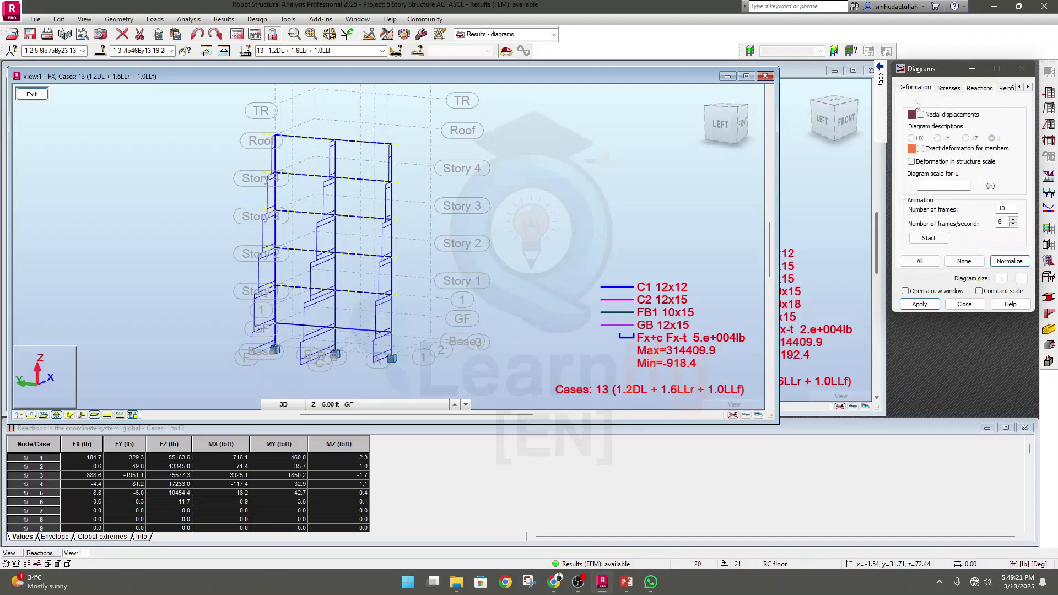
left_click(1019, 87)
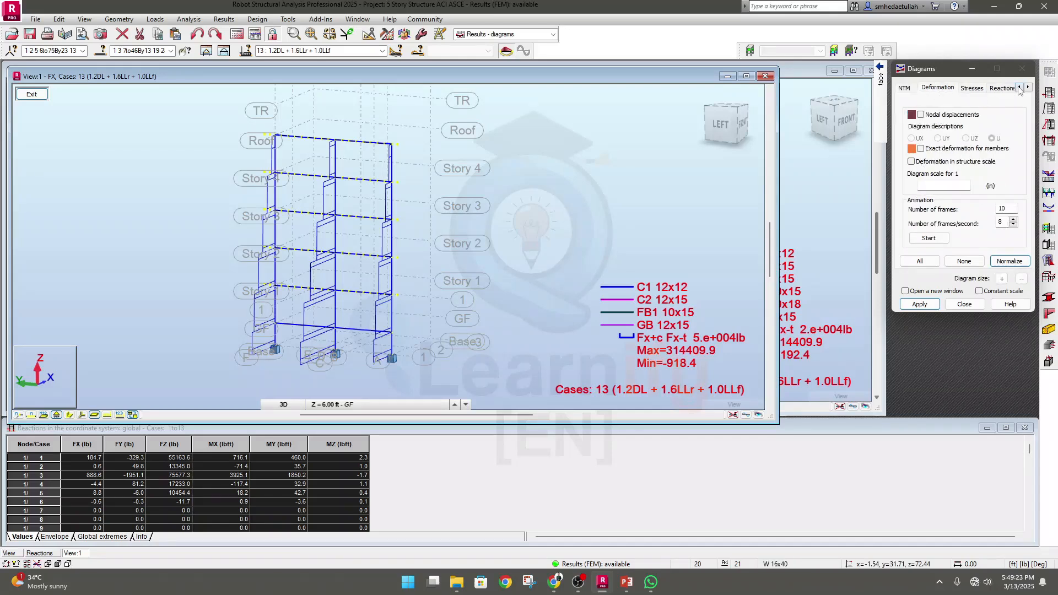
left_click(904, 89)
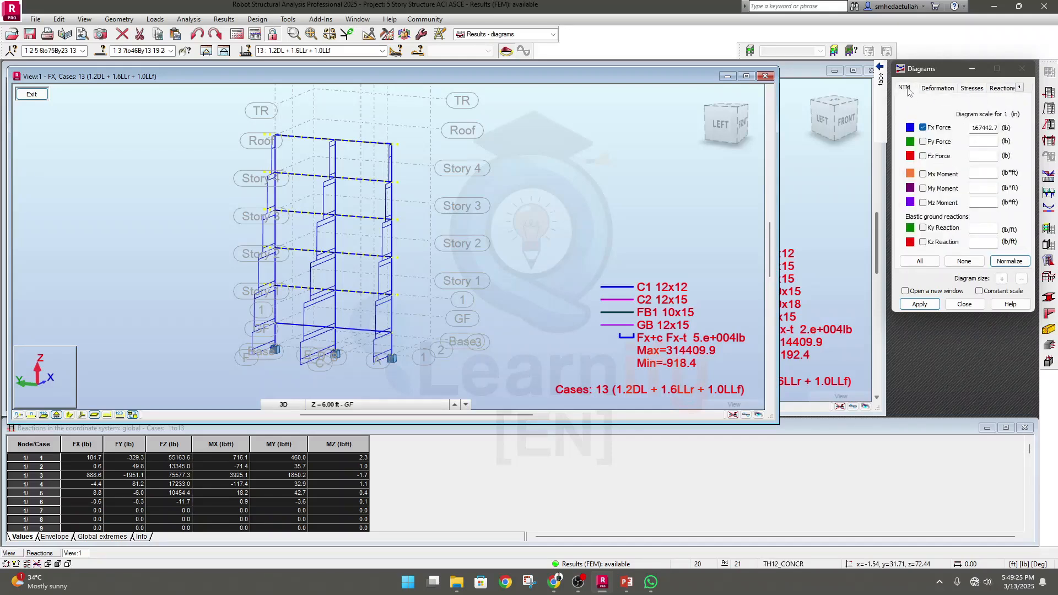
Step: Replace the Fx Force diagram with the Mz Moment diagram and normalize its scale
left_click(923, 128)
left_click(924, 203)
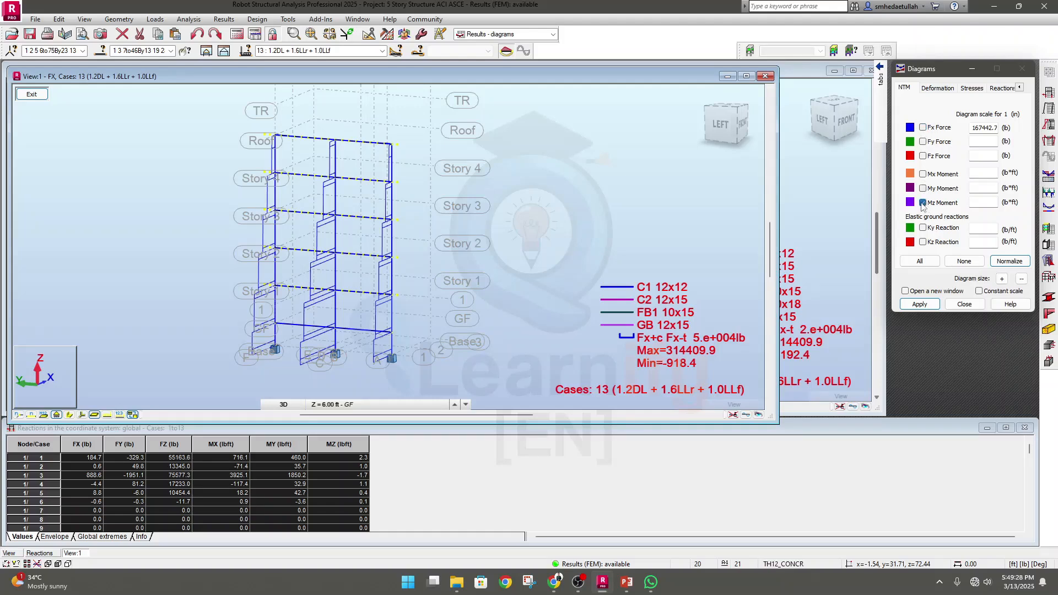
left_click(931, 305)
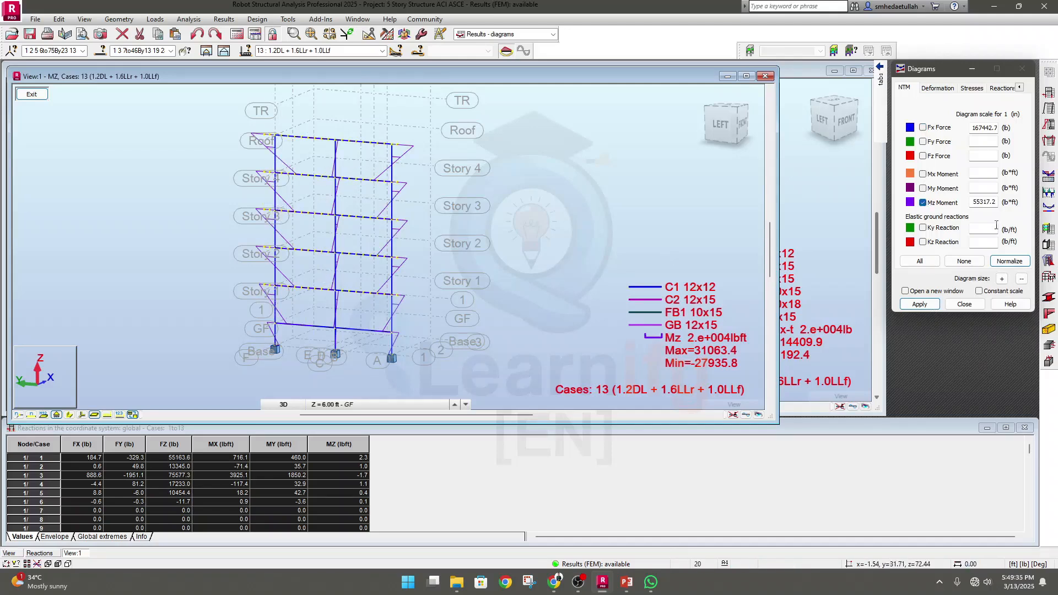
left_click(1010, 262)
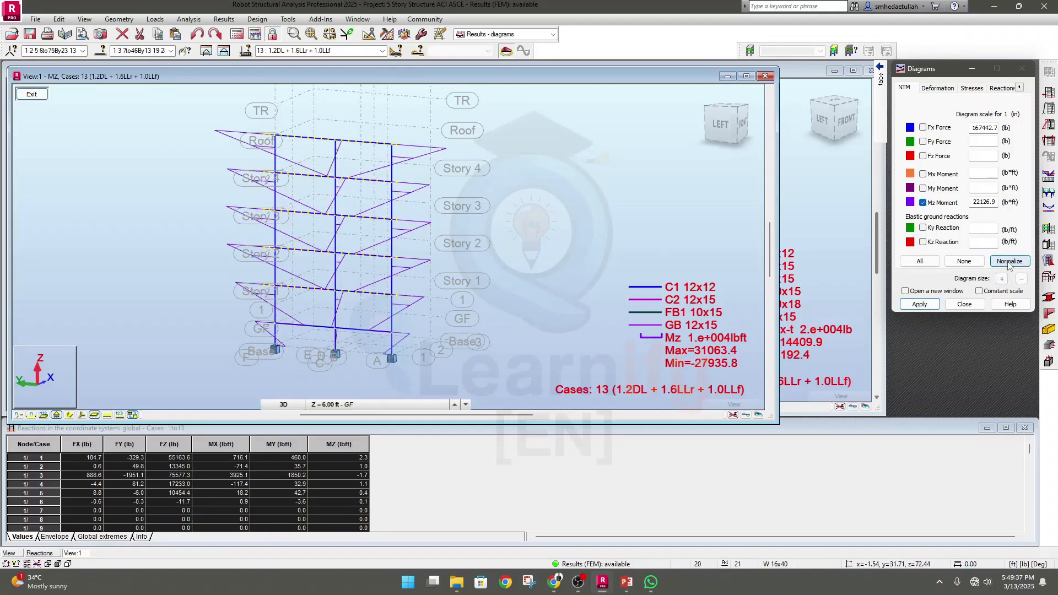
Step: Replace the Mz Moment diagram with the My Moment diagram on the grid line 1 frame
left_click(911, 202)
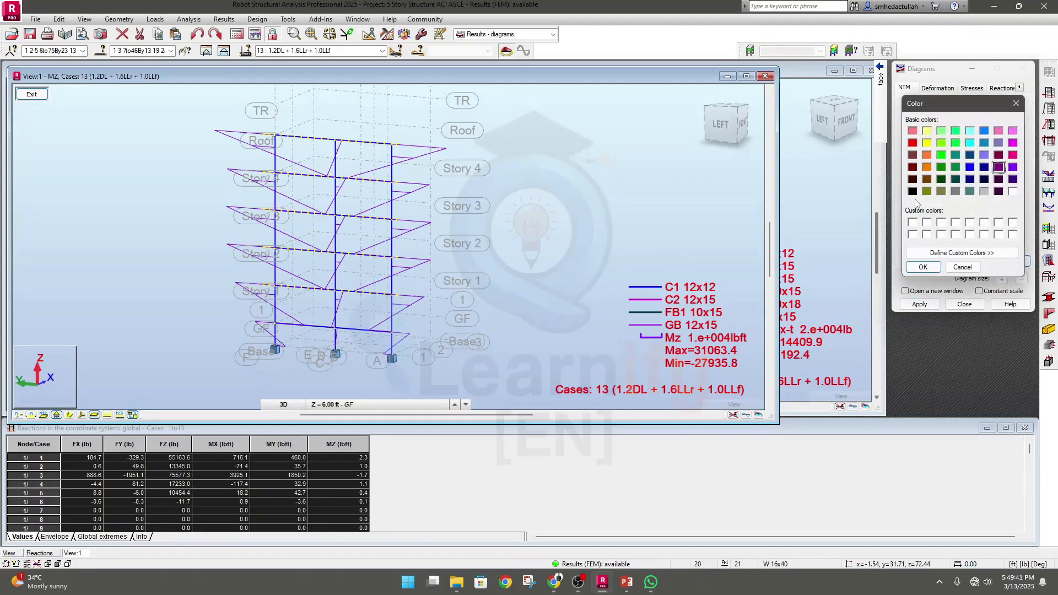
left_click(1017, 104)
left_click(930, 203)
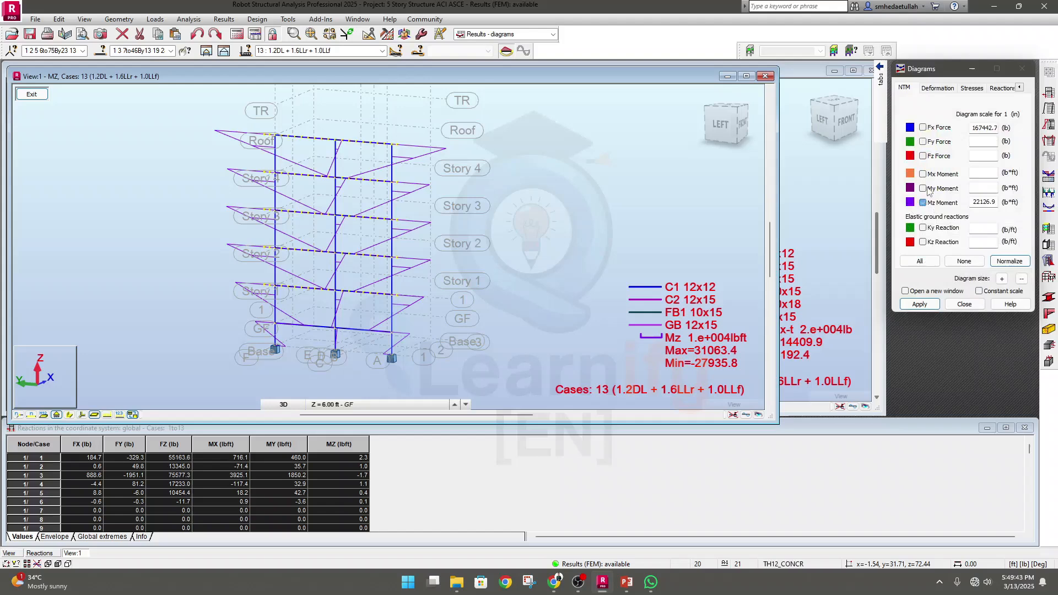
left_click(931, 189)
left_click(931, 305)
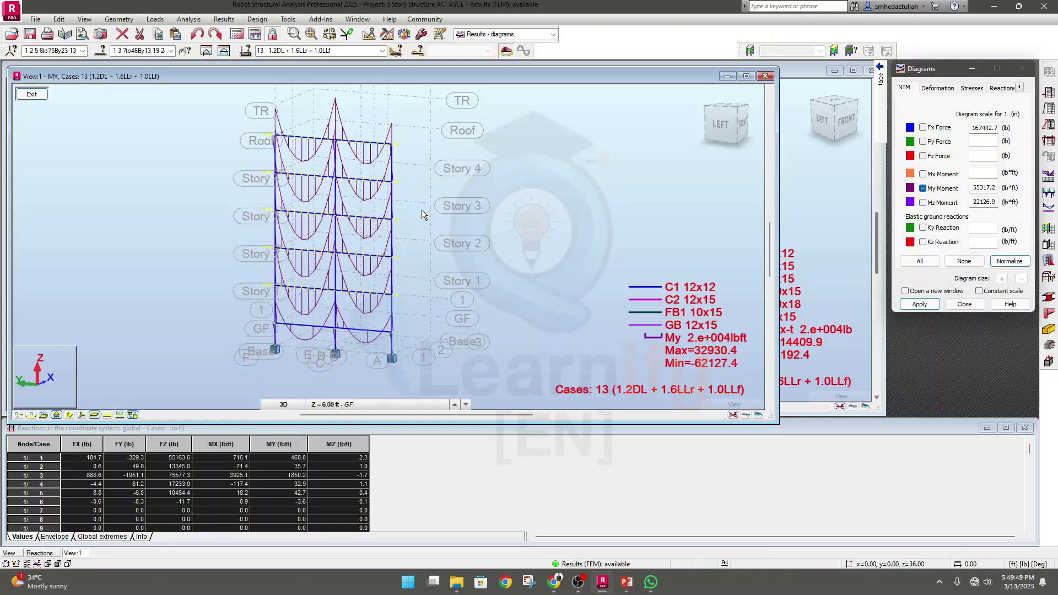
middle_click_drag(567, 330, 569, 316)
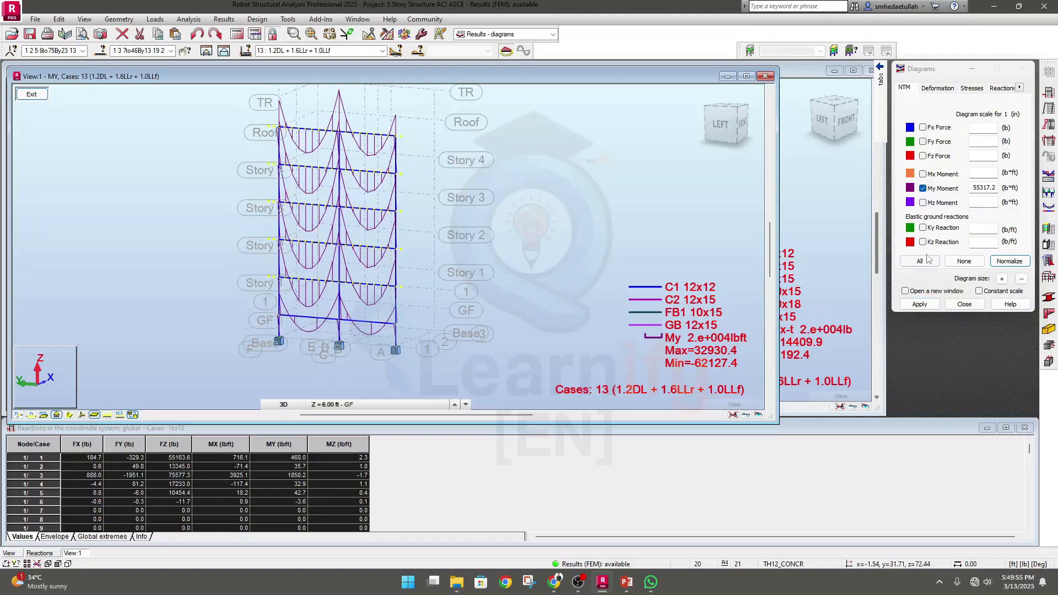
Step: Set the diagram descriptions to text with local extremes and the filling to filled, applying both to the My Moment diagram
left_click(1020, 89)
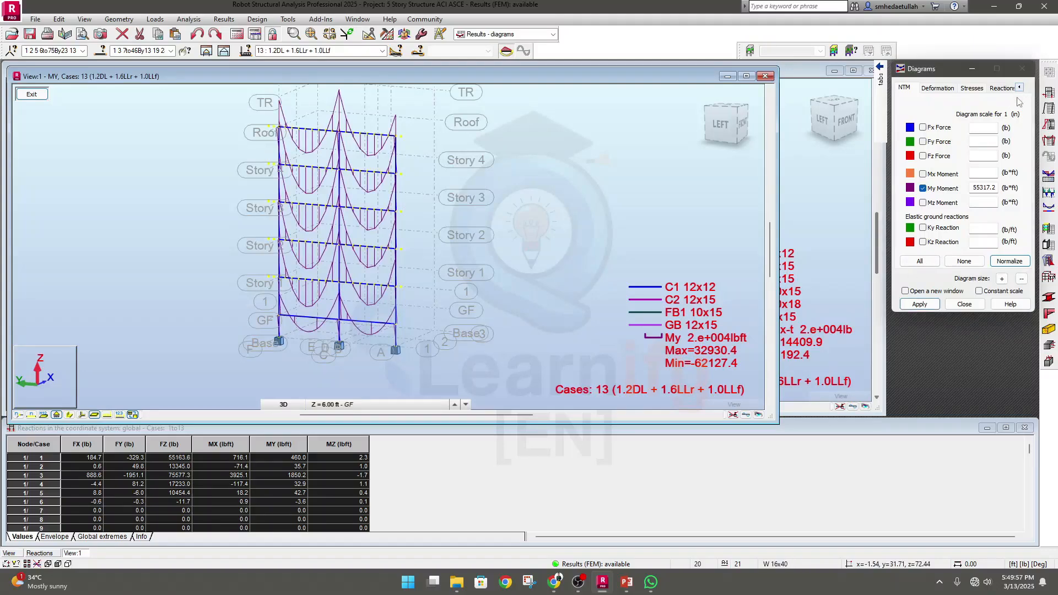
left_click(1029, 87)
left_click(1028, 88)
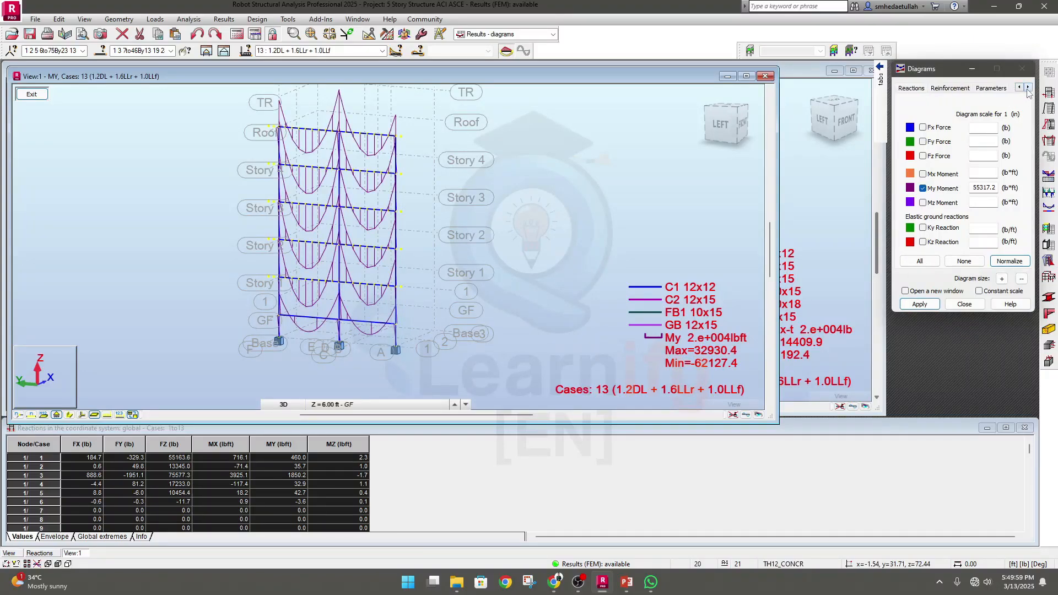
left_click(993, 88)
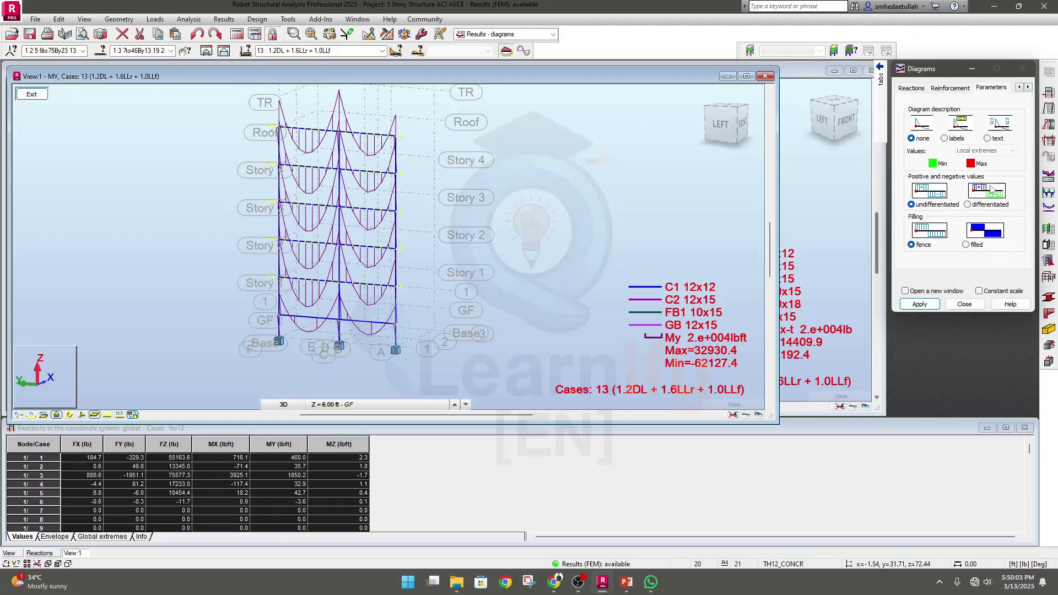
left_click(989, 140)
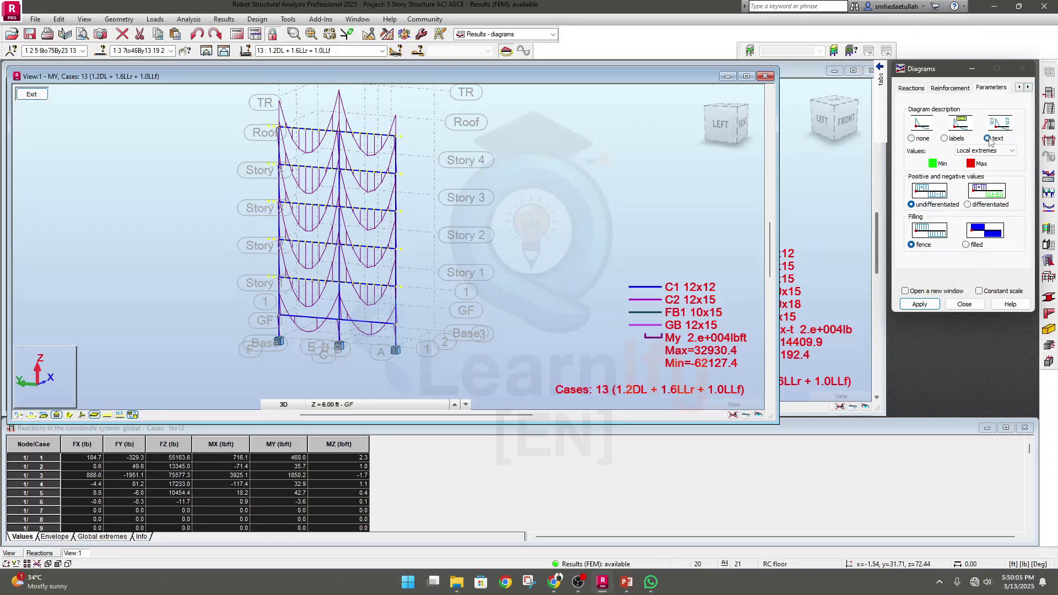
left_click(969, 246)
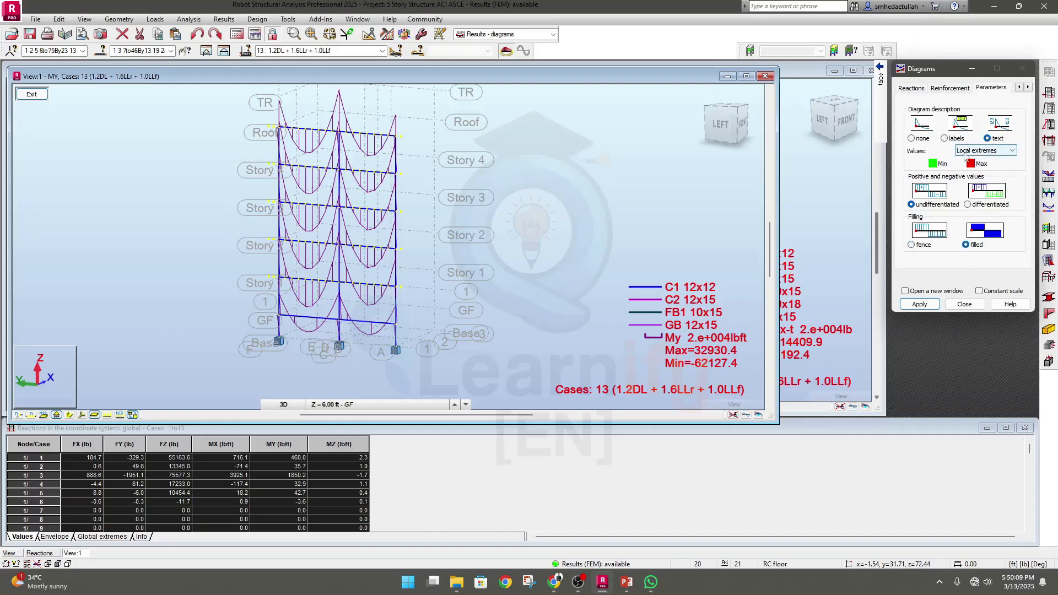
left_click(921, 305)
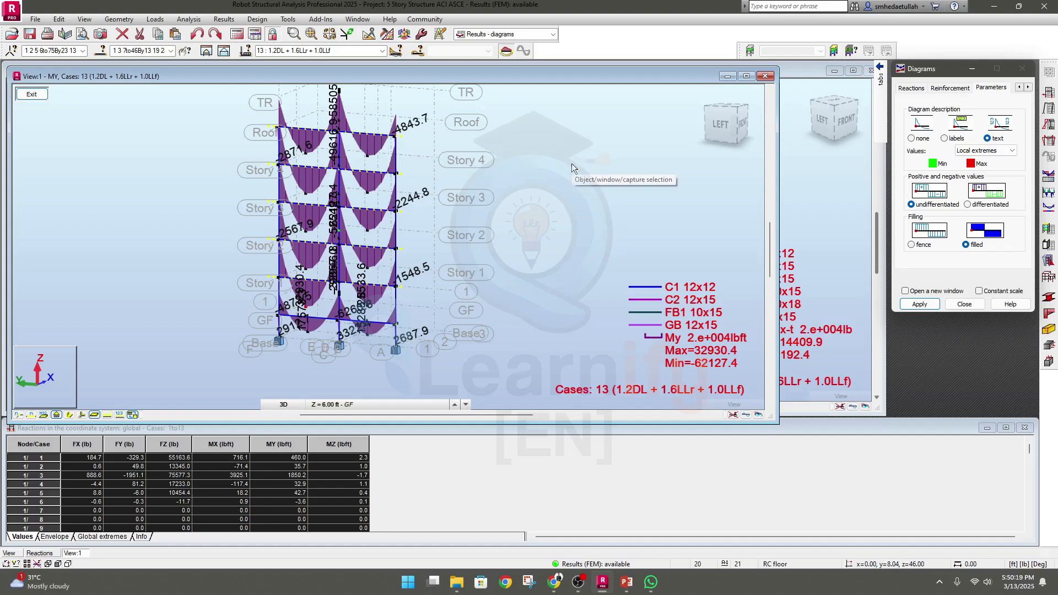
Step: Look through the Reinforcement and Reactions diagram options and return to the NTM force and moment options
left_click(965, 89)
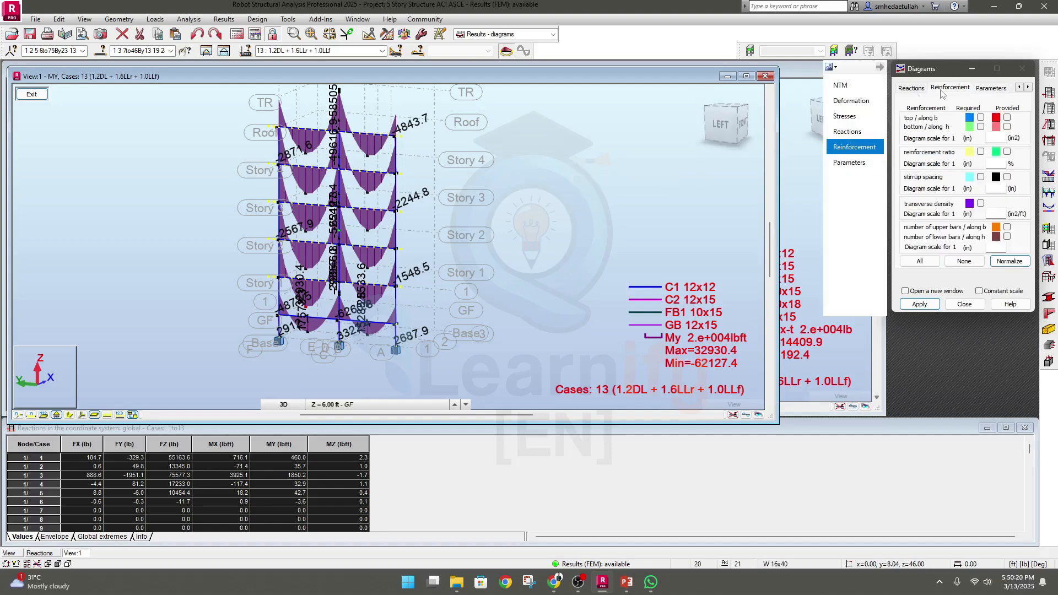
left_click(912, 88)
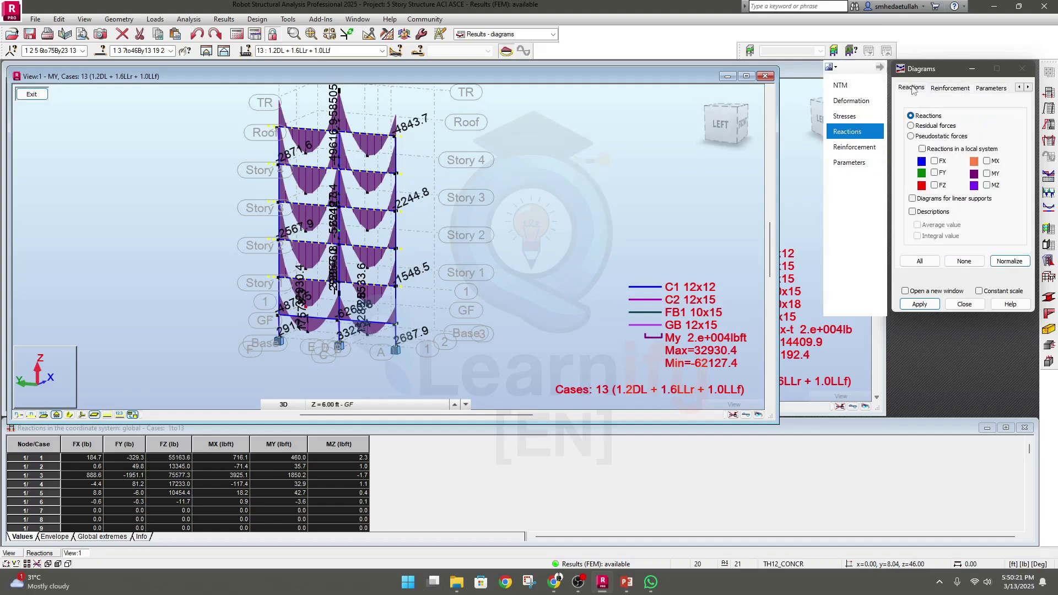
left_click(1020, 89)
left_click(1020, 88)
left_click(1019, 88)
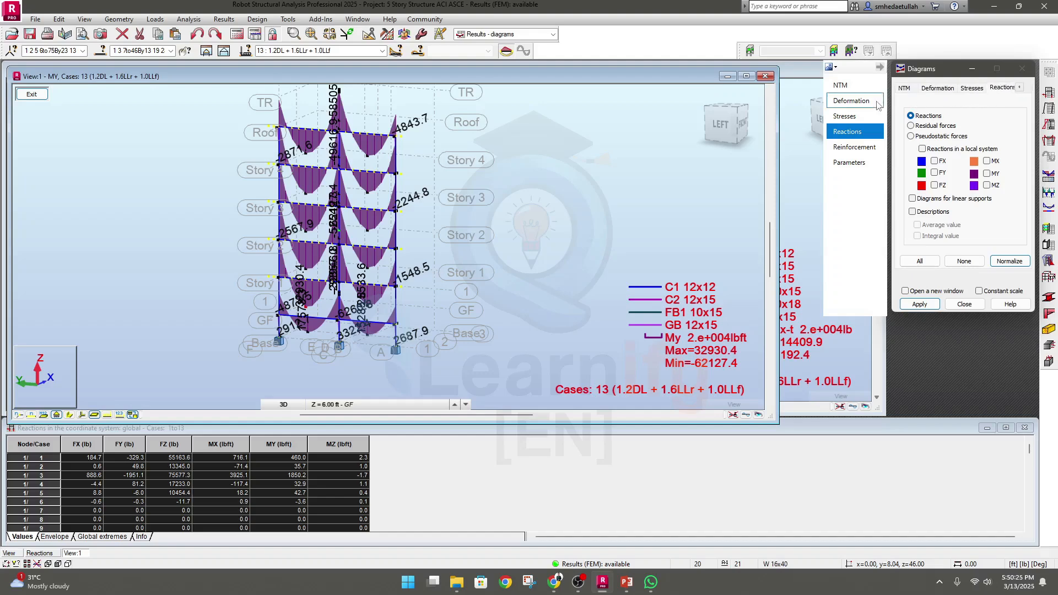
left_click(904, 89)
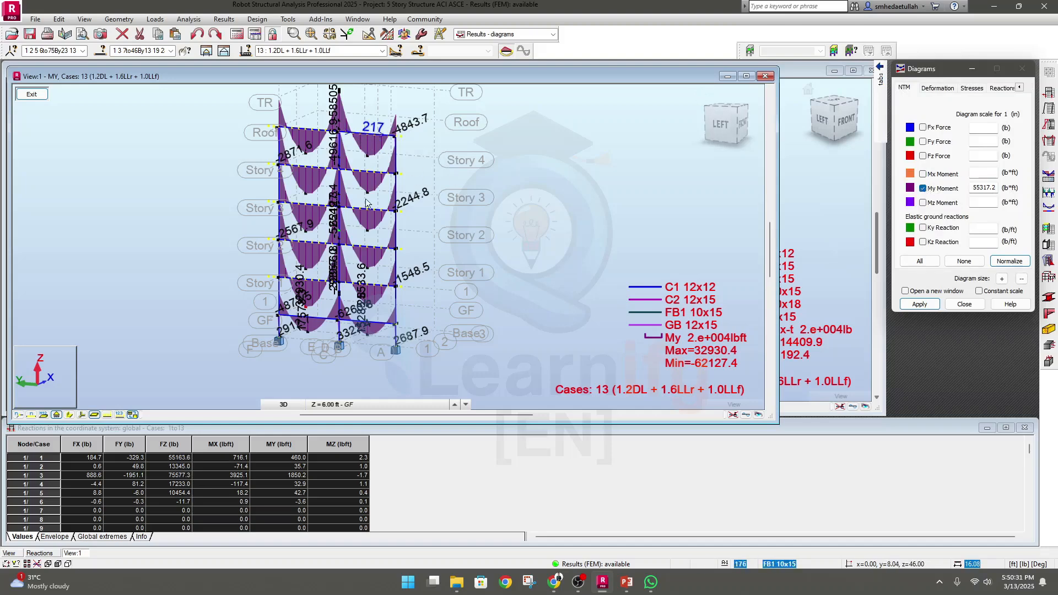
Step: Shrink the My Moment diagram by setting its scale to 95317.2 and finally to 195317.2 lb*ft
double_click(977, 187)
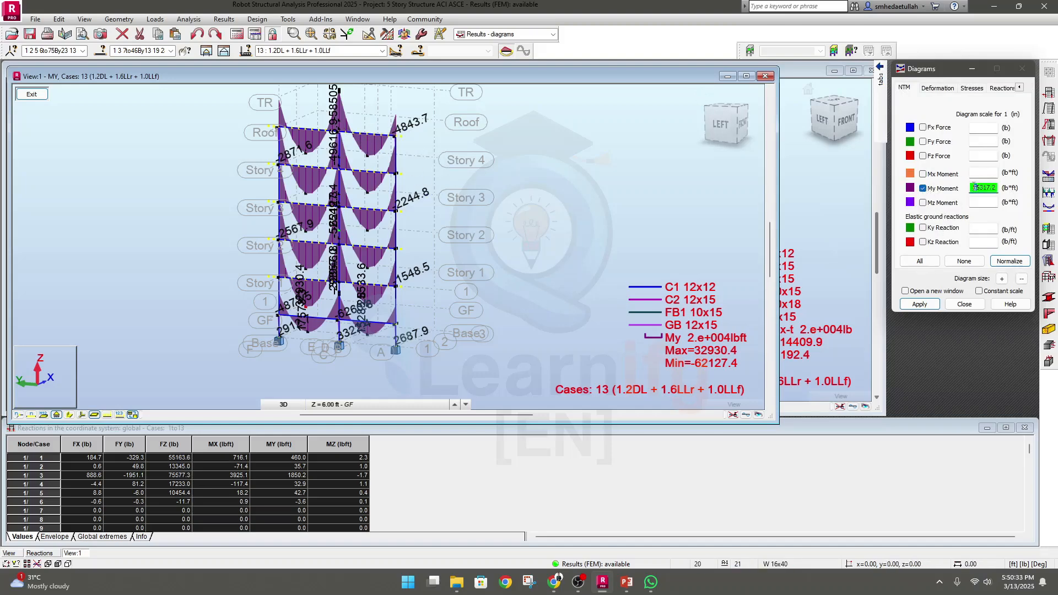
type("9")
left_click(919, 307)
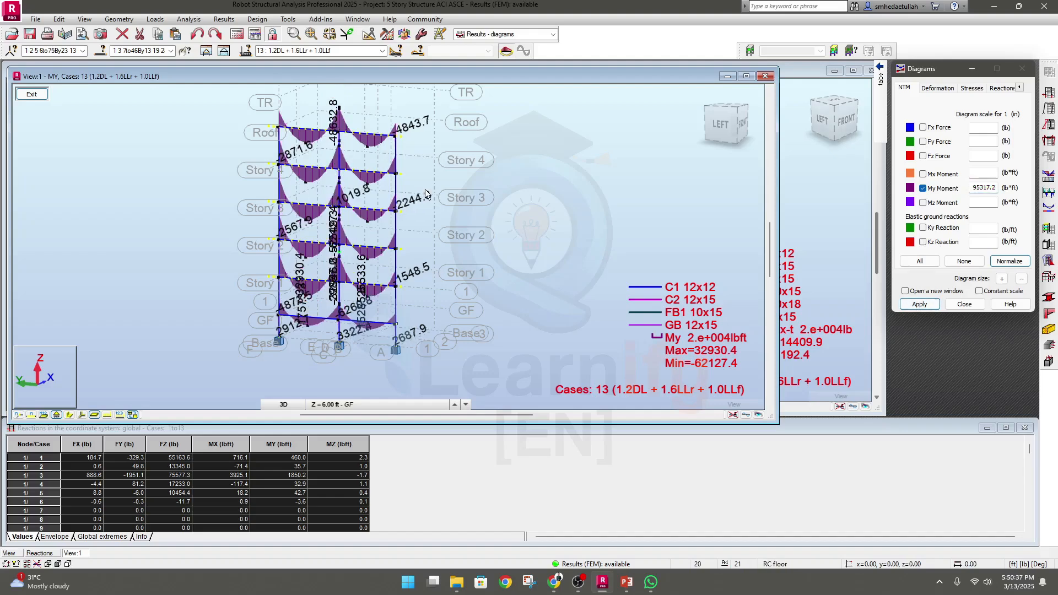
double_click(975, 187)
left_click(920, 305)
scroll(348, 227, "up", 3)
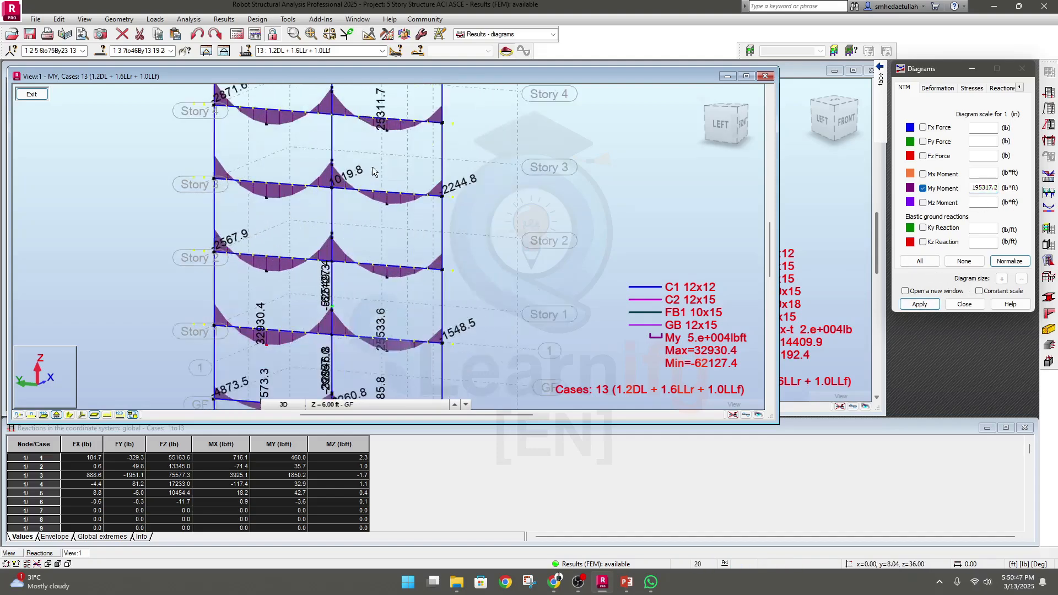
middle_click_drag(372, 167, 390, 241)
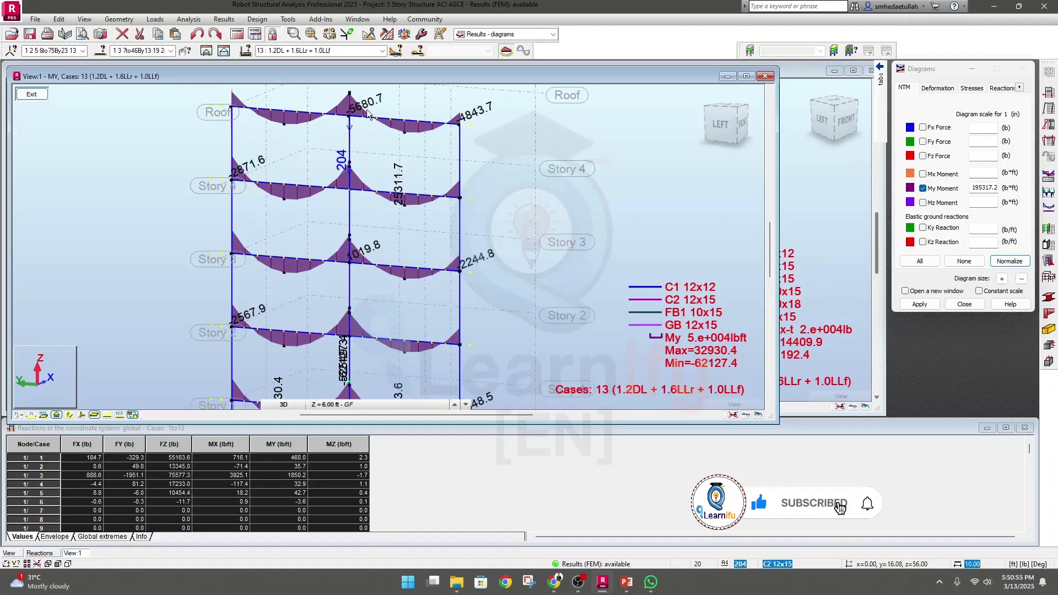
scroll(404, 287, "down", 2)
middle_click_drag(392, 311, 372, 213)
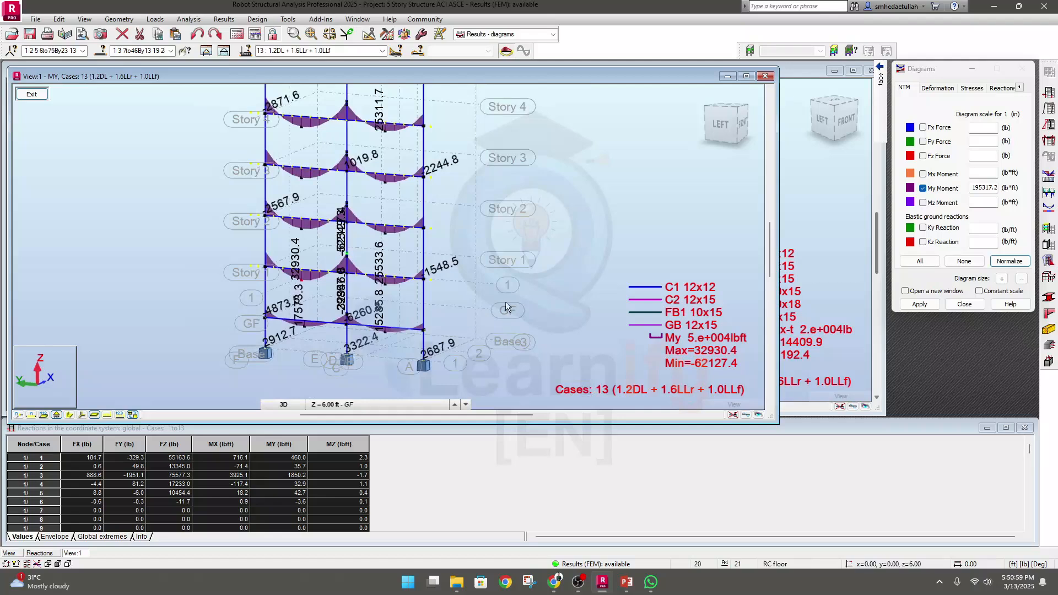
Step: Replace the My Moment diagram with the Mx Moment diagram on the grid line 1 frame
left_click(923, 188)
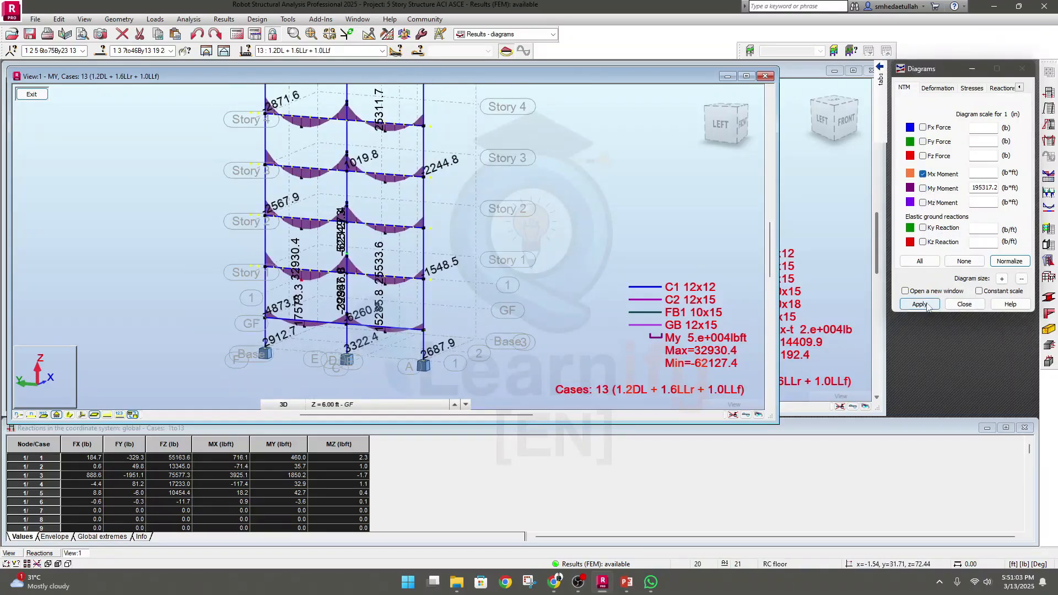
left_click(930, 305)
middle_click_drag(510, 244, 505, 298)
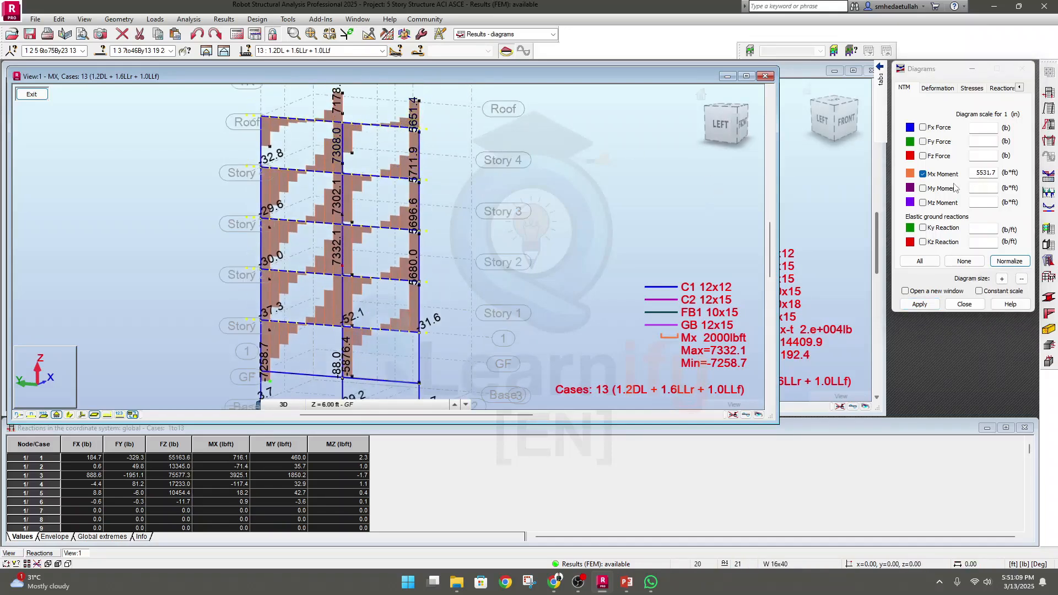
Step: Hide the Mx Moment diagram and display the My Moment diagram again on the frame
left_click(923, 174)
left_click(923, 188)
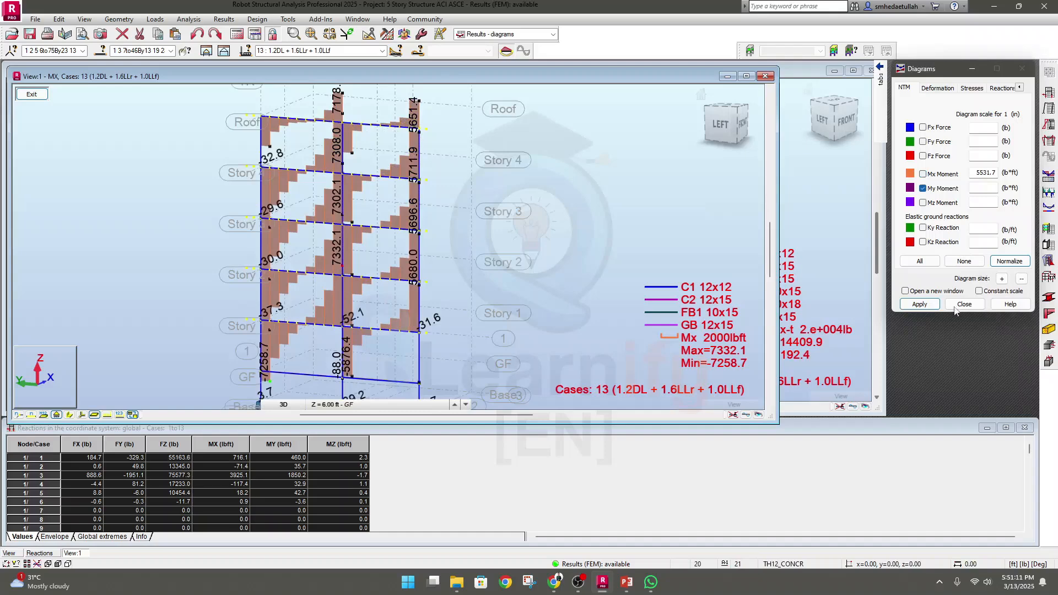
left_click(920, 305)
middle_click_drag(508, 175, 508, 226)
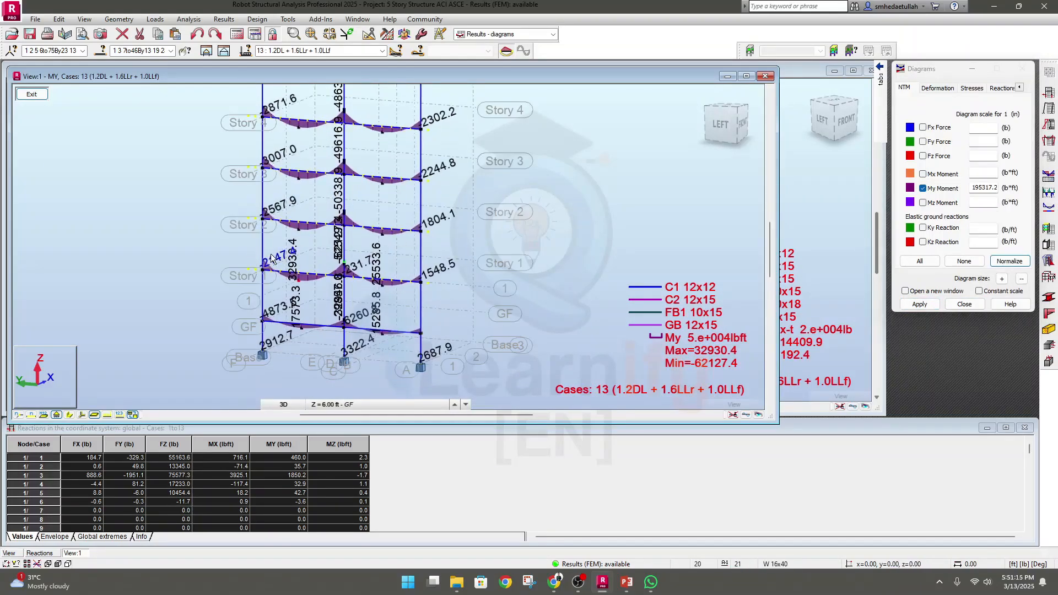
middle_click_drag(700, 253, 678, 251)
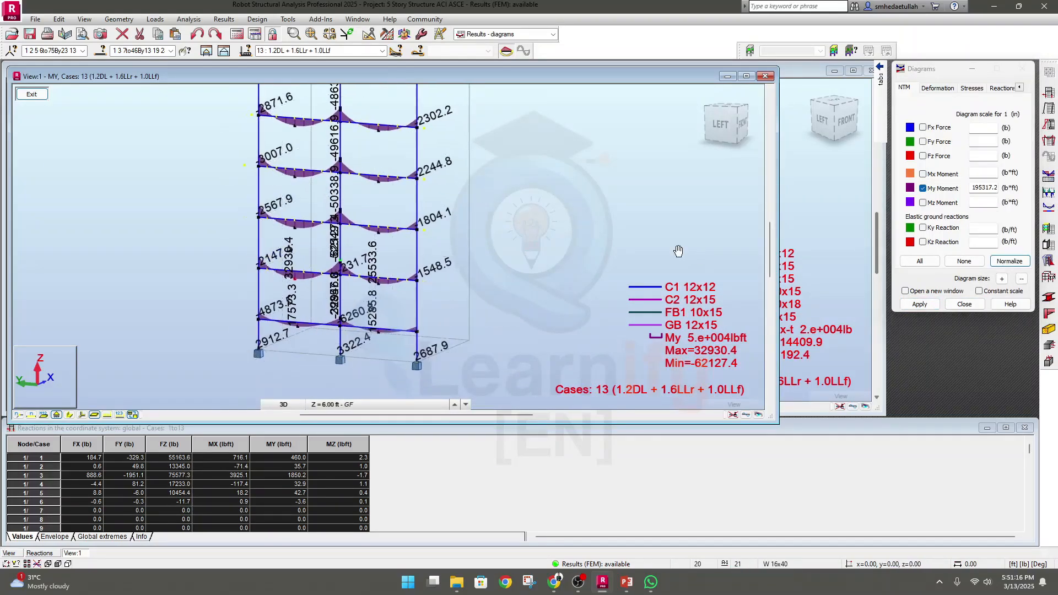
Step: Replace the My Moment diagram with the Mz Moment diagram, bringing the upper stories into view
left_click(923, 188)
left_click(923, 203)
left_click(920, 305)
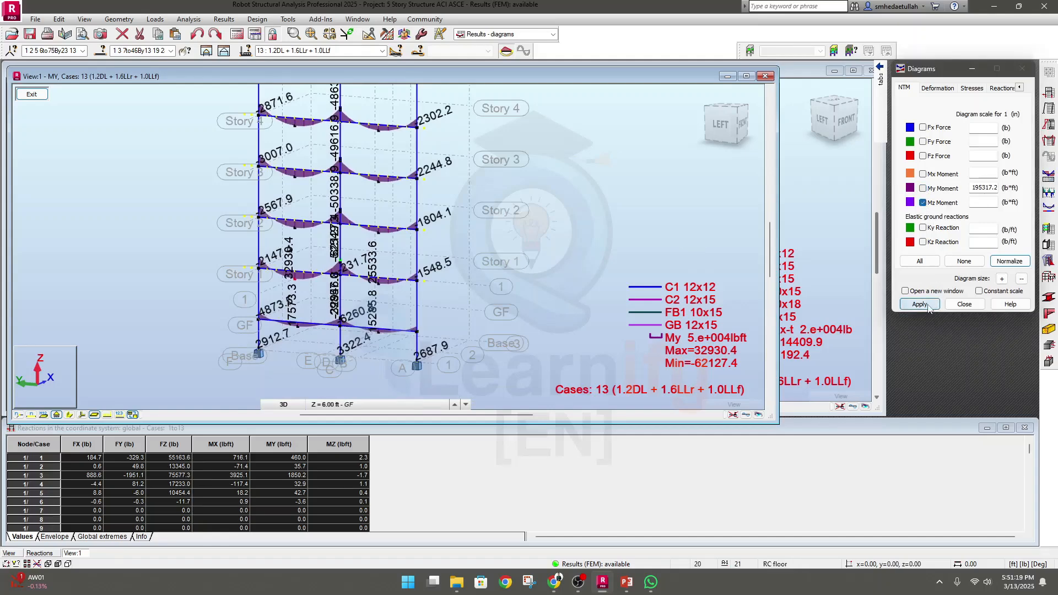
middle_click_drag(432, 268, 423, 331)
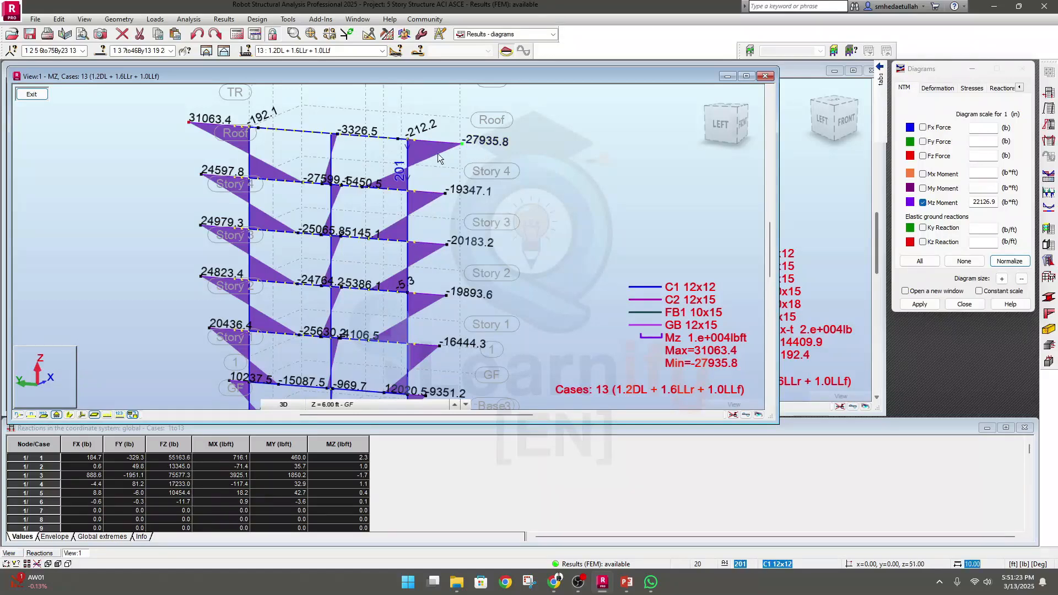
Step: Replace the Mz Moment diagram with the nodal displacements deformation, described by UZ values
left_click(923, 202)
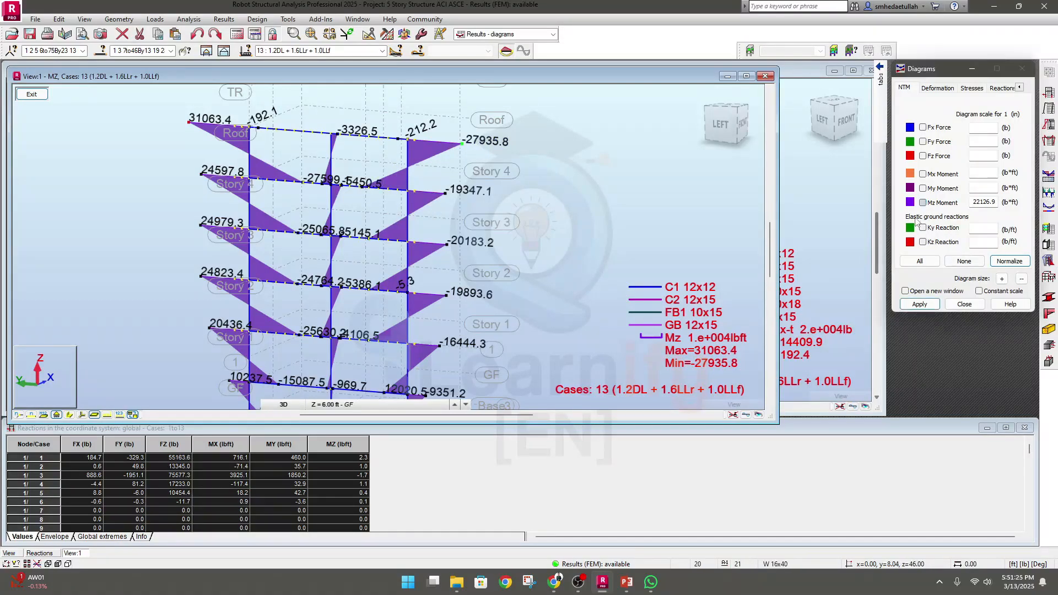
left_click(944, 90)
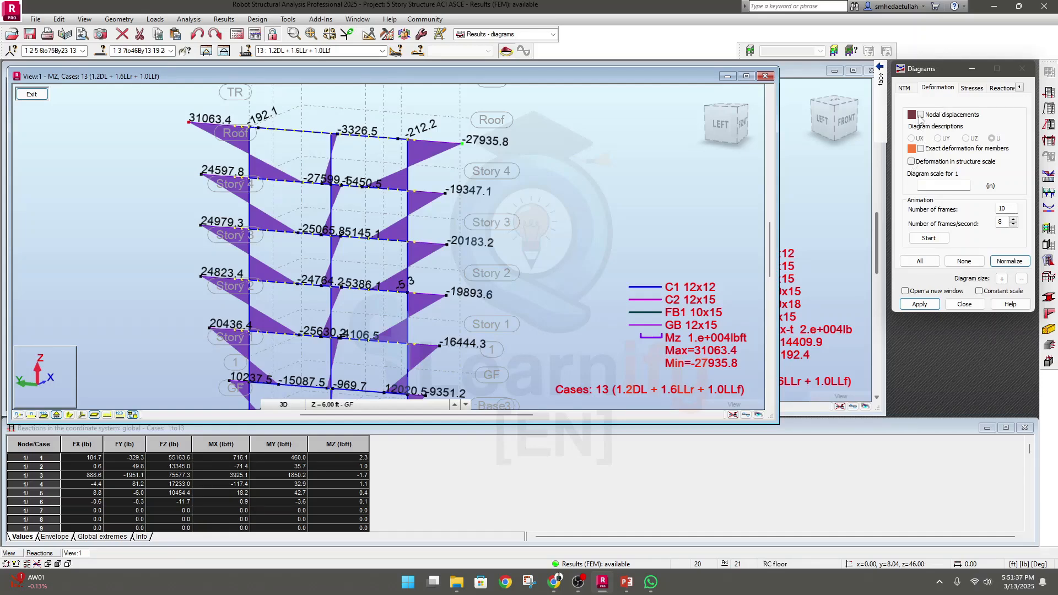
left_click(921, 115)
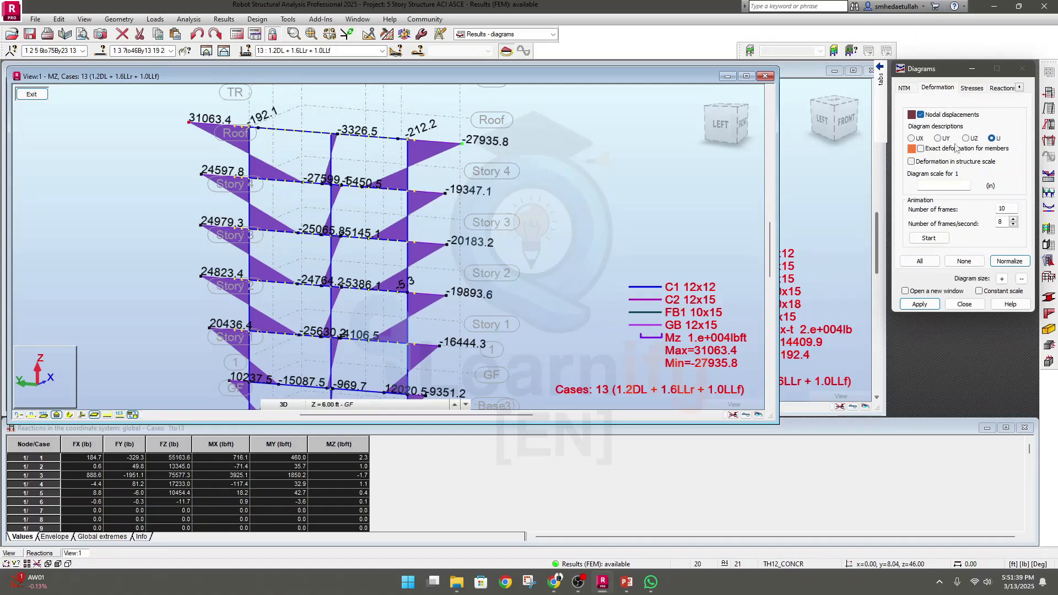
left_click(971, 140)
left_click(920, 305)
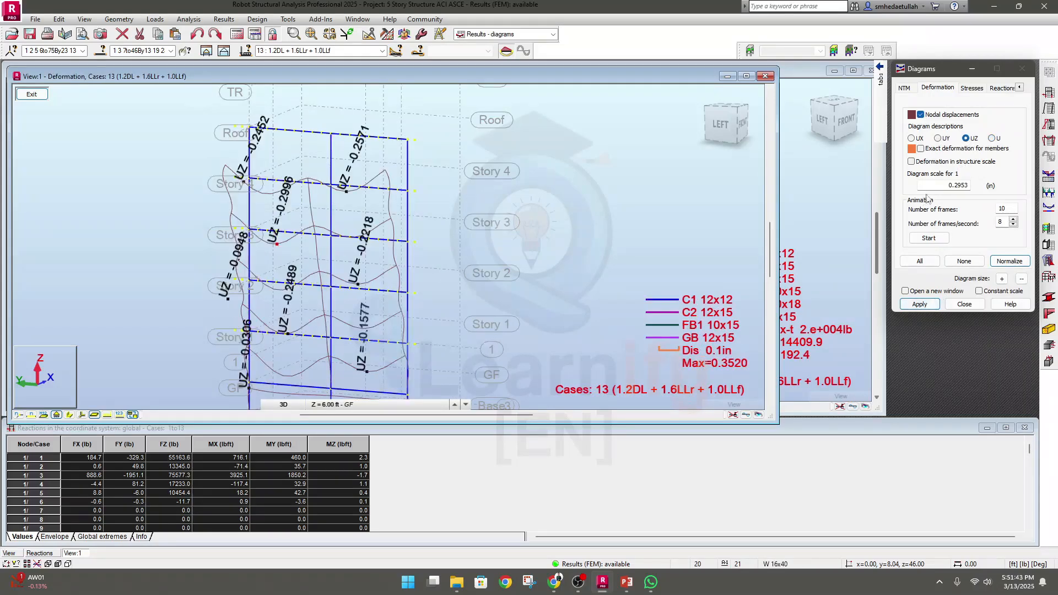
left_click(904, 88)
left_click(939, 88)
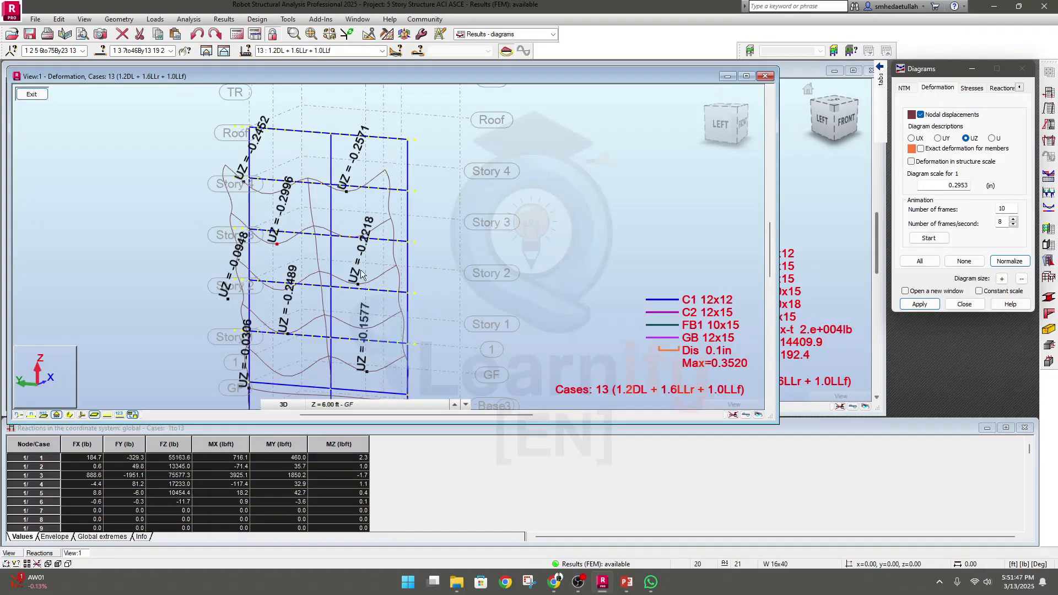
Step: Inspect the UZ labels along the frame and set the deformation diagram scale to 0.4953 and finally to 0.8953 in
middle_click_drag(546, 303, 545, 260)
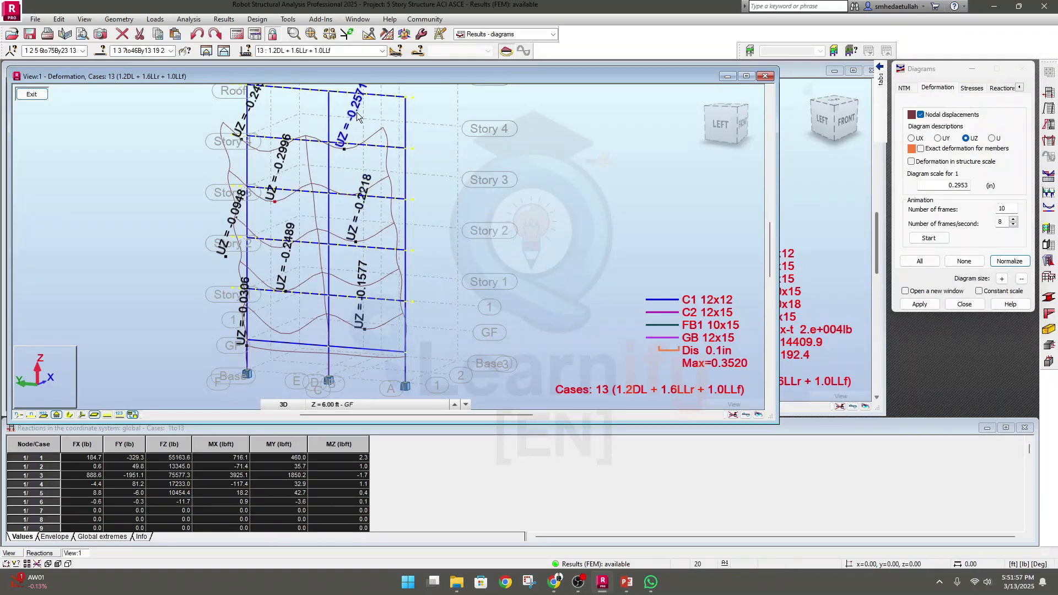
middle_click_drag(348, 115, 346, 154)
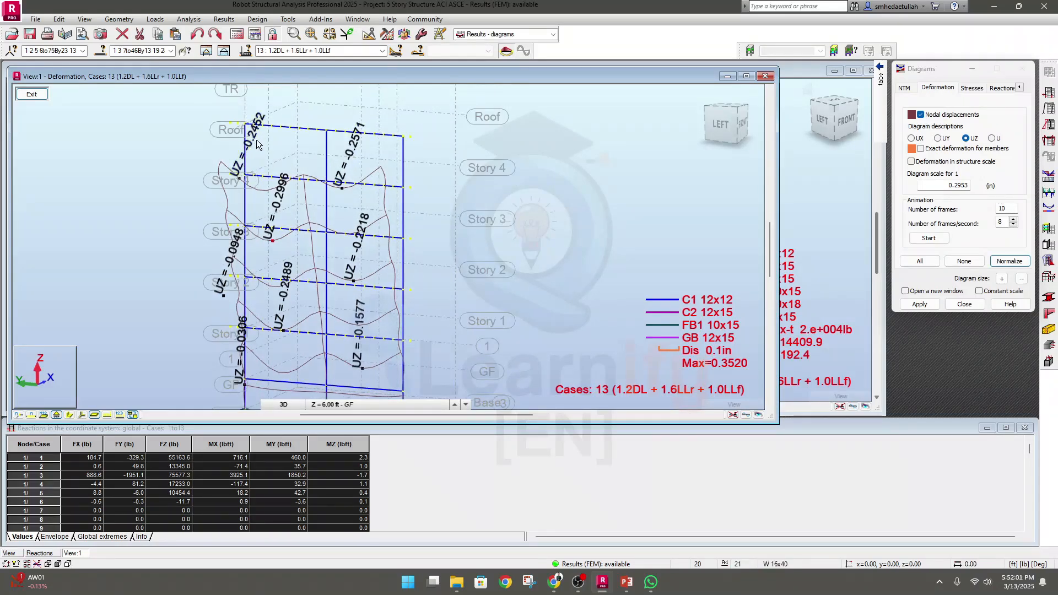
middle_click_drag(442, 302, 439, 287)
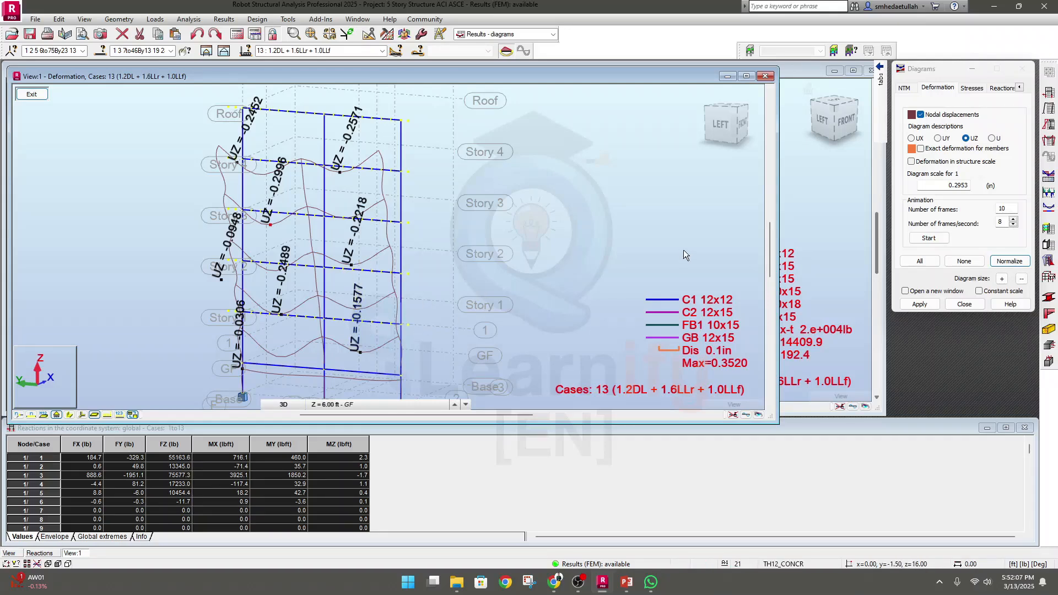
double_click(959, 185)
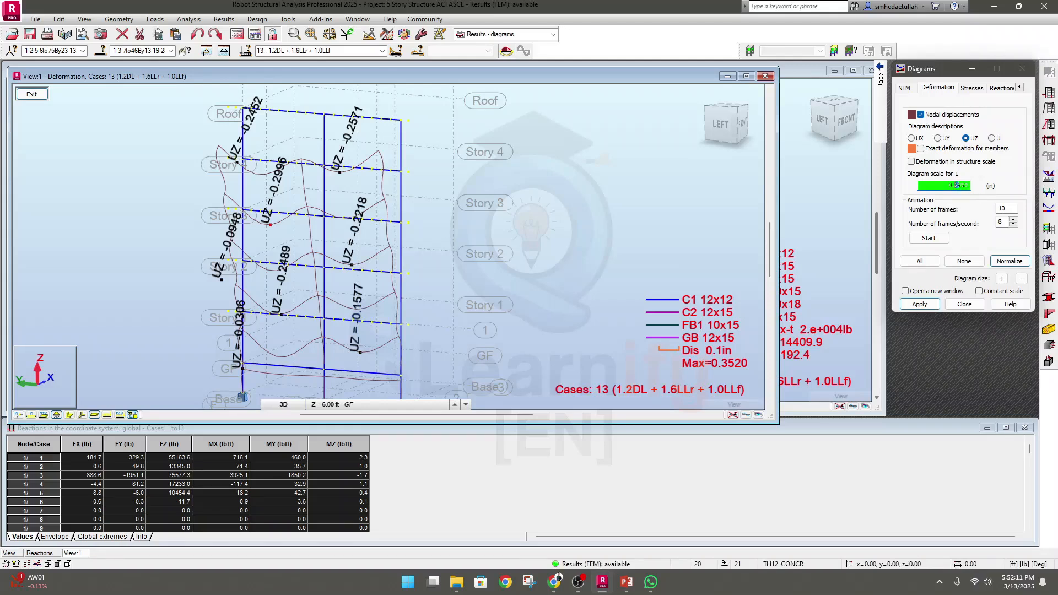
left_click(932, 305)
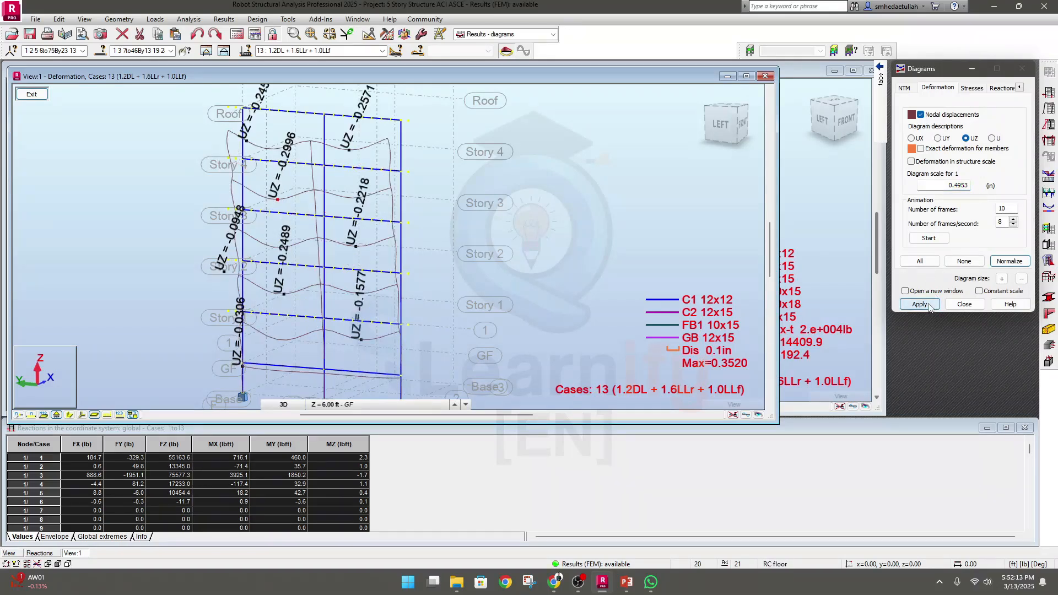
double_click(958, 185)
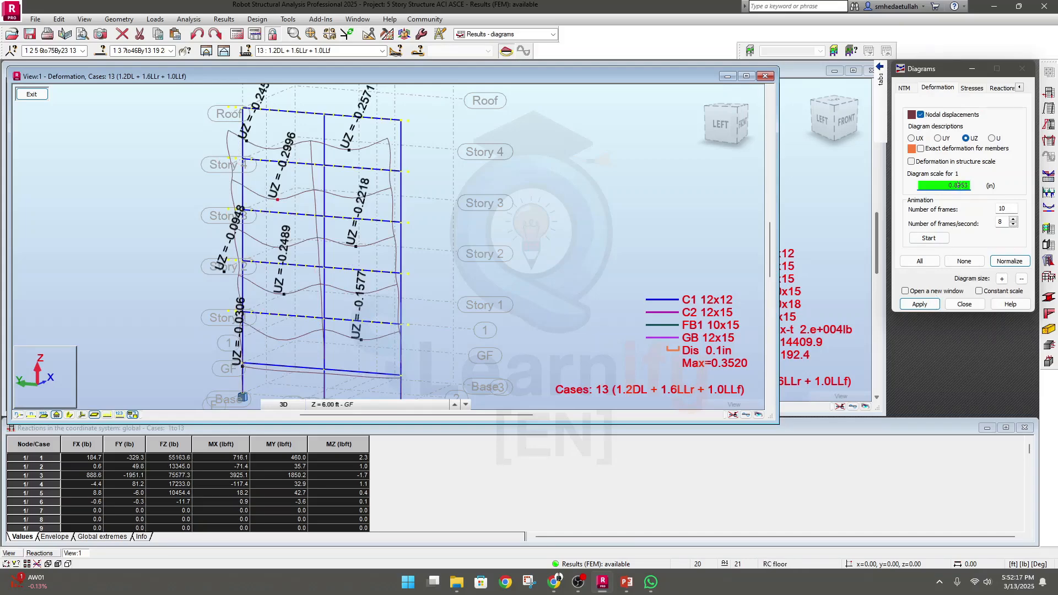
type("0.8953")
left_click(919, 304)
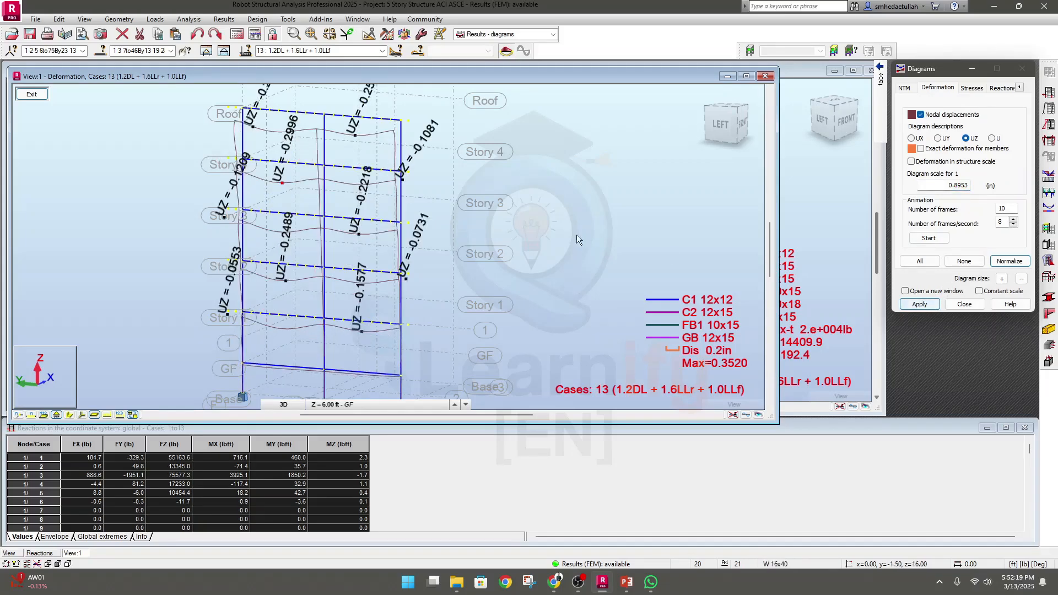
scroll(464, 191, "down", 2)
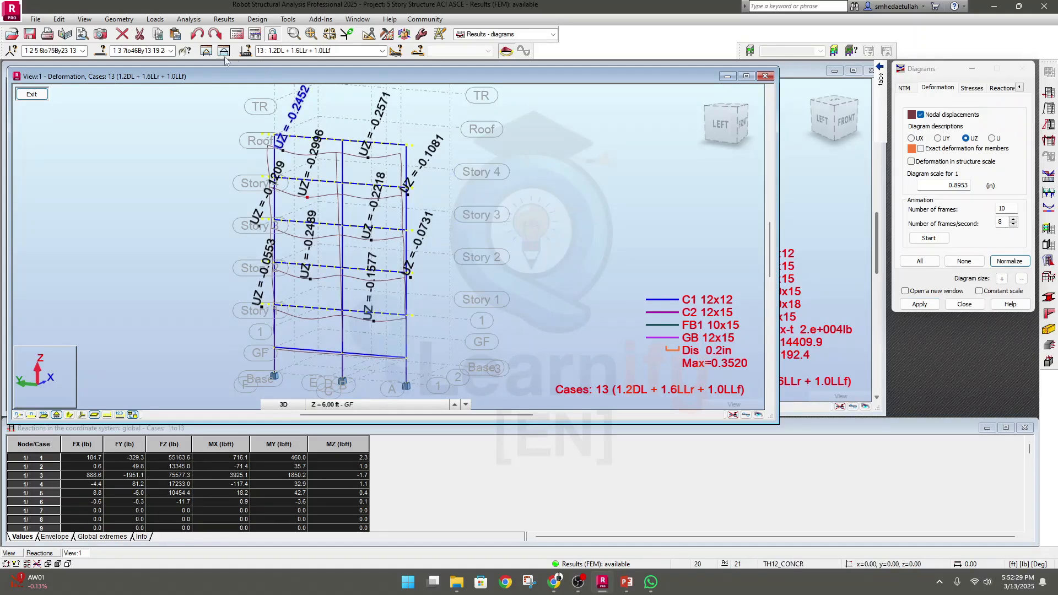
left_click(208, 56)
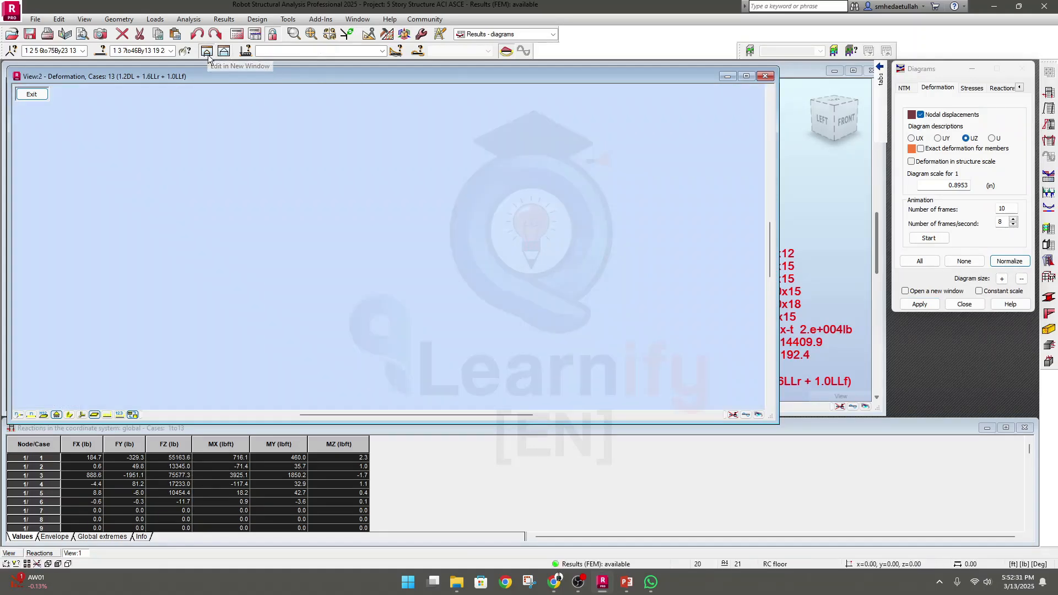
left_click(221, 53)
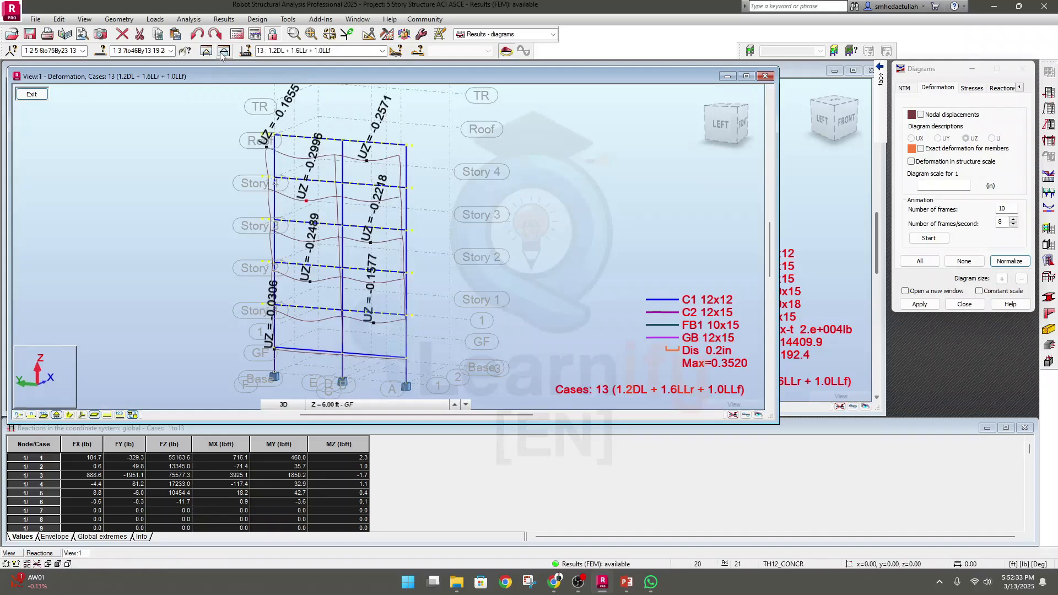
left_click(206, 52)
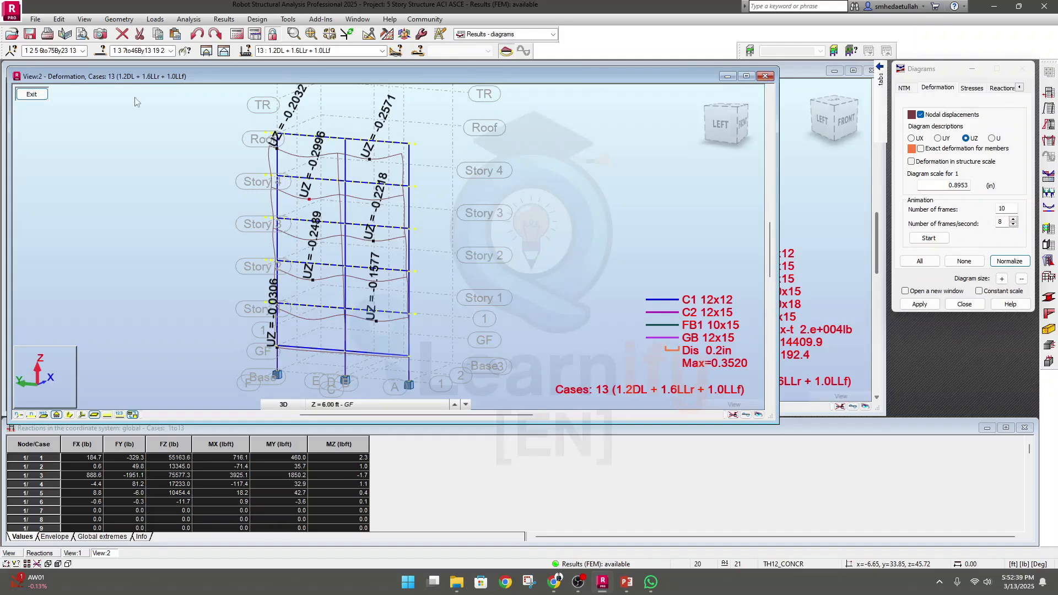
left_click(31, 95)
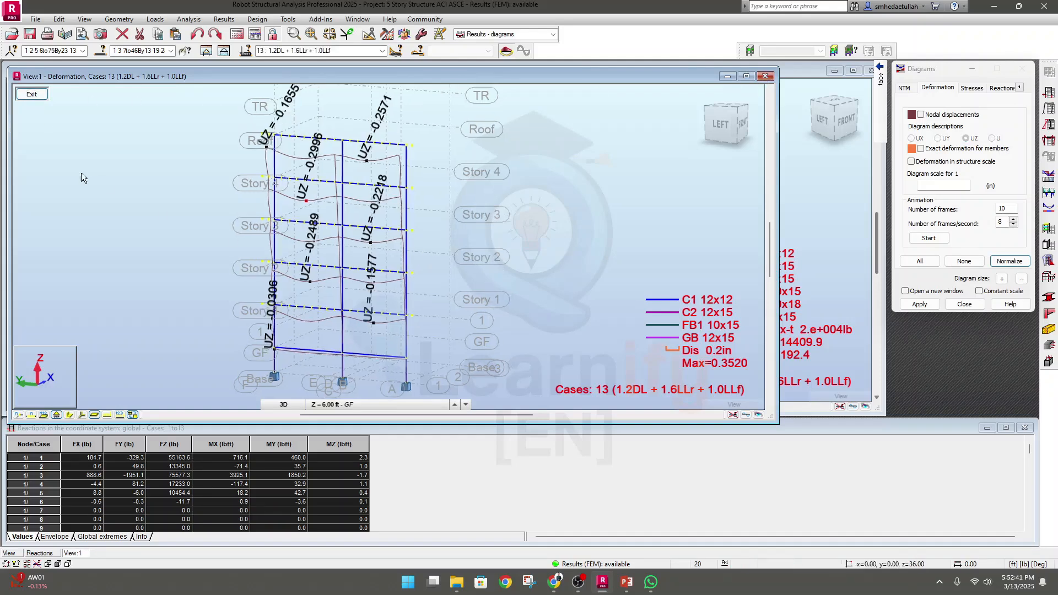
Step: Exit the isolated frame view, select the Story 1 floor in the full model and isolate it in a new edit window
left_click(24, 97)
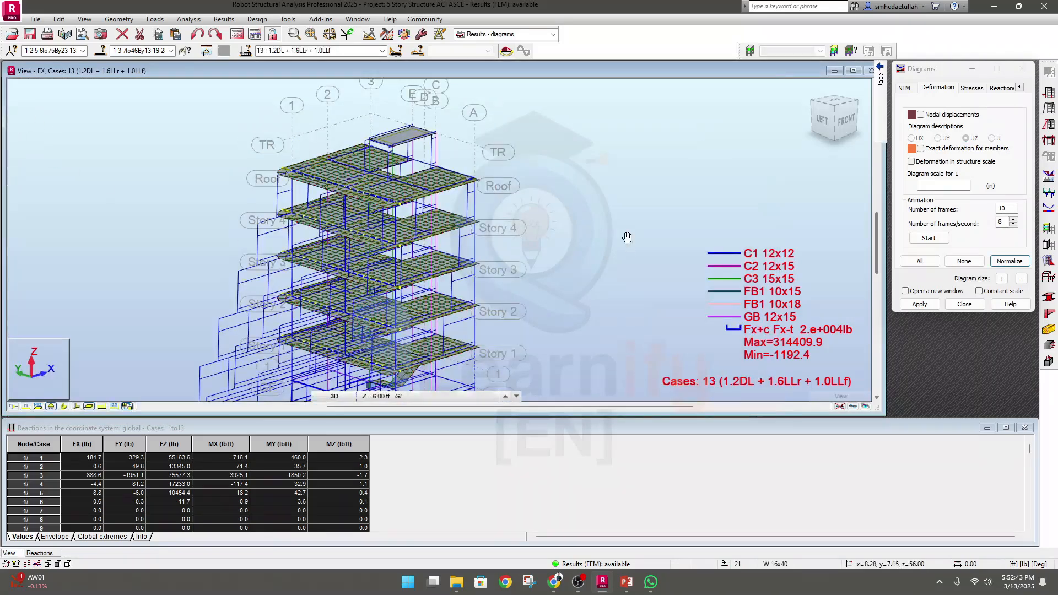
scroll(606, 208, "down", 1)
middle_click_drag(586, 221, 576, 260)
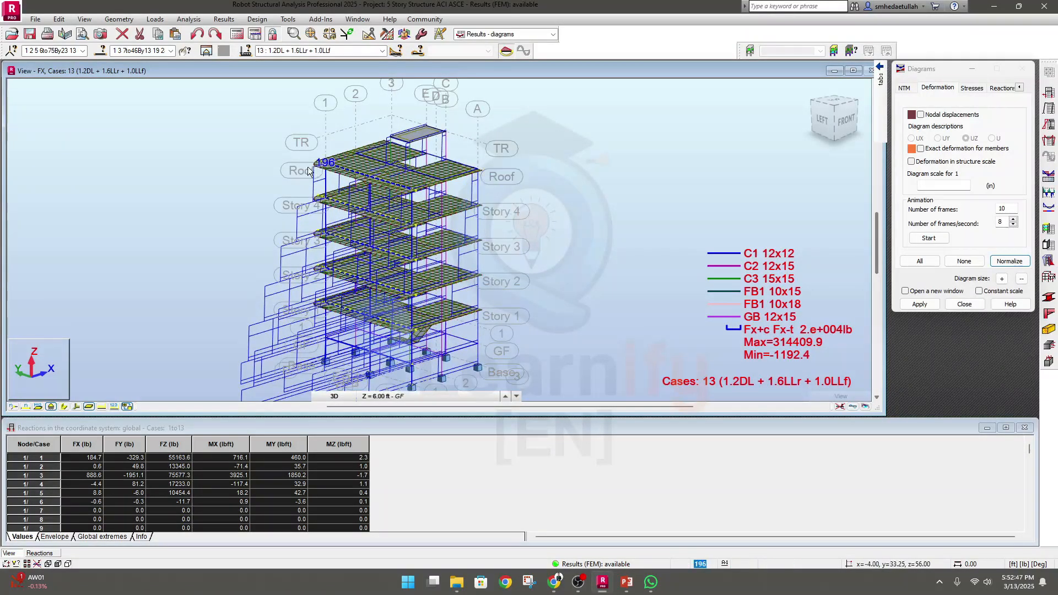
left_click(501, 178)
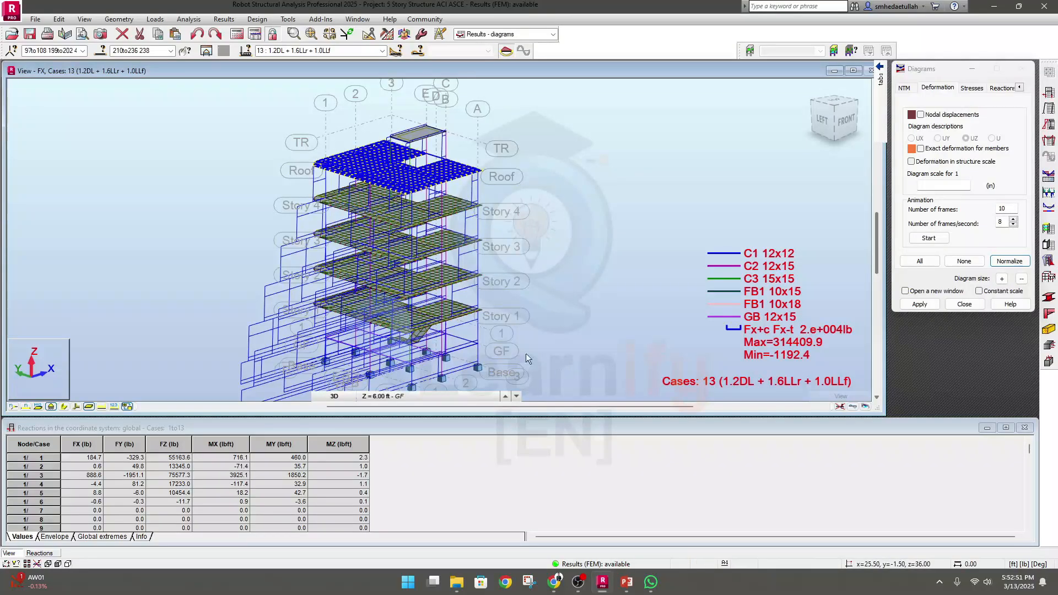
left_click(510, 318)
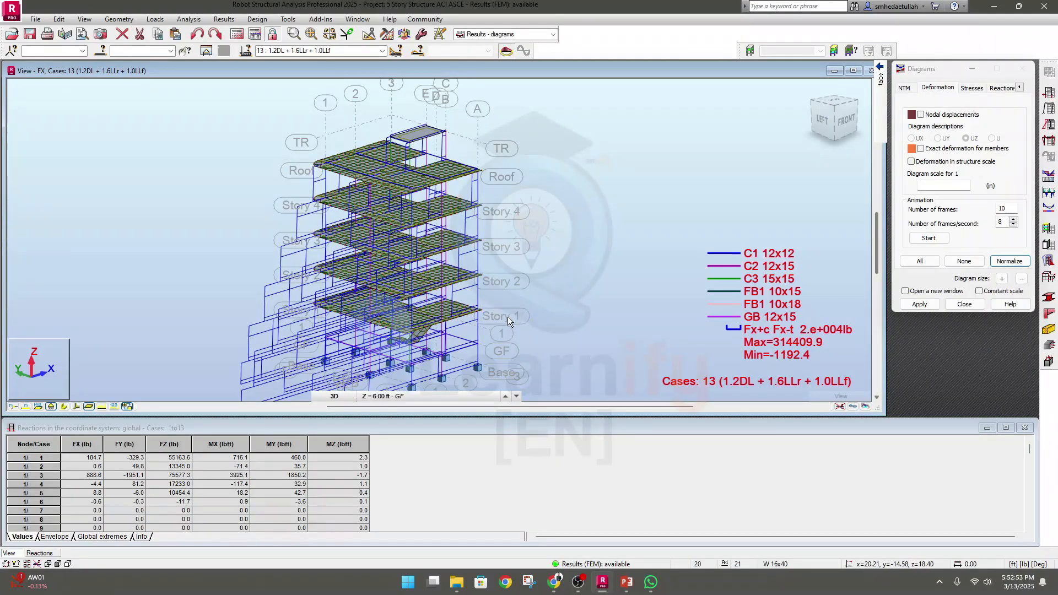
left_click(206, 52)
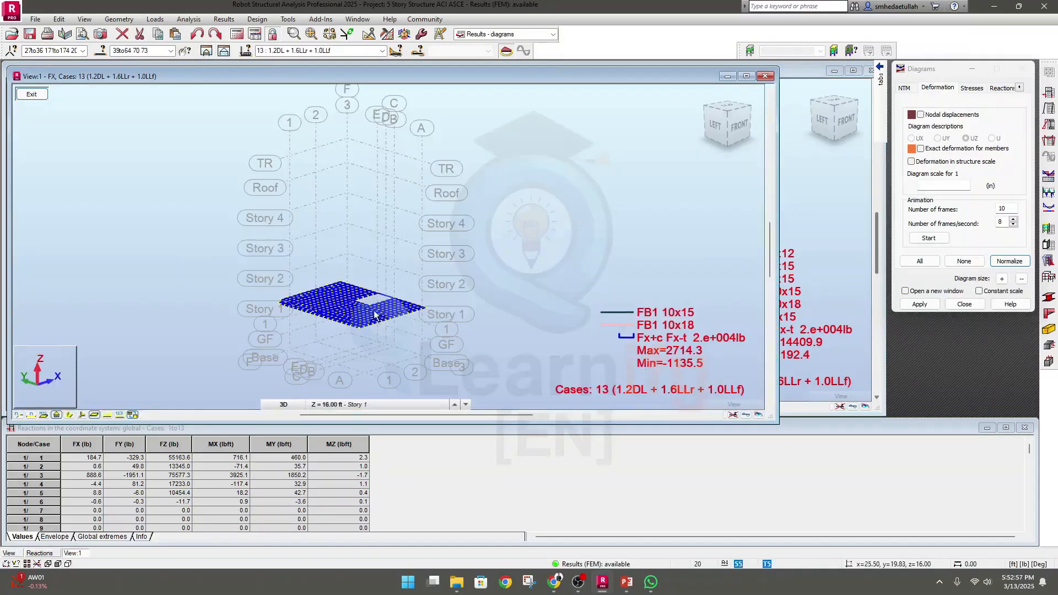
scroll(375, 315, "up", 6)
scroll(324, 300, "down", 2)
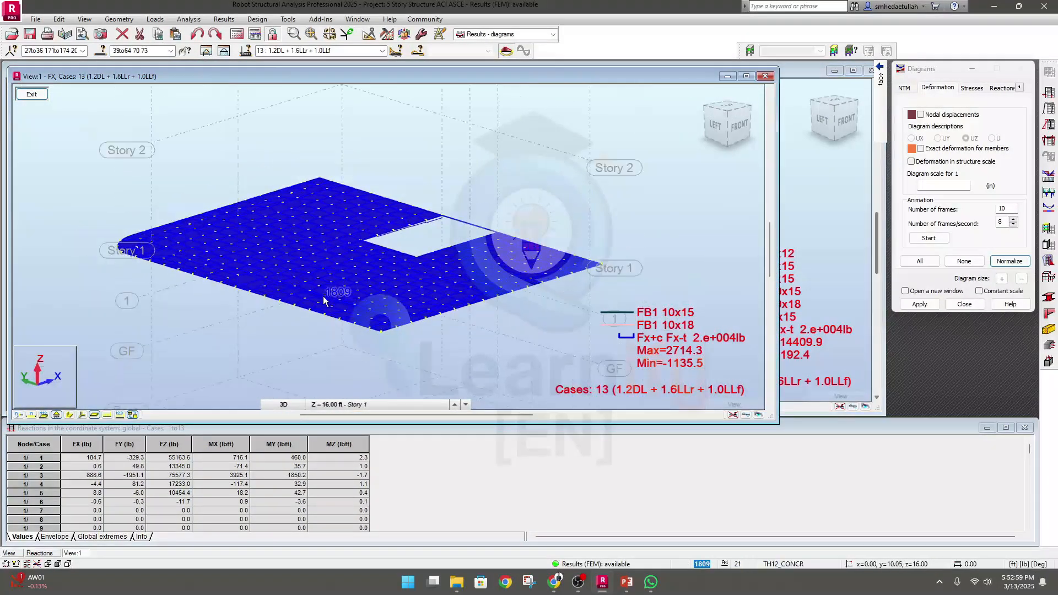
middle_click_drag(450, 156, 433, 176)
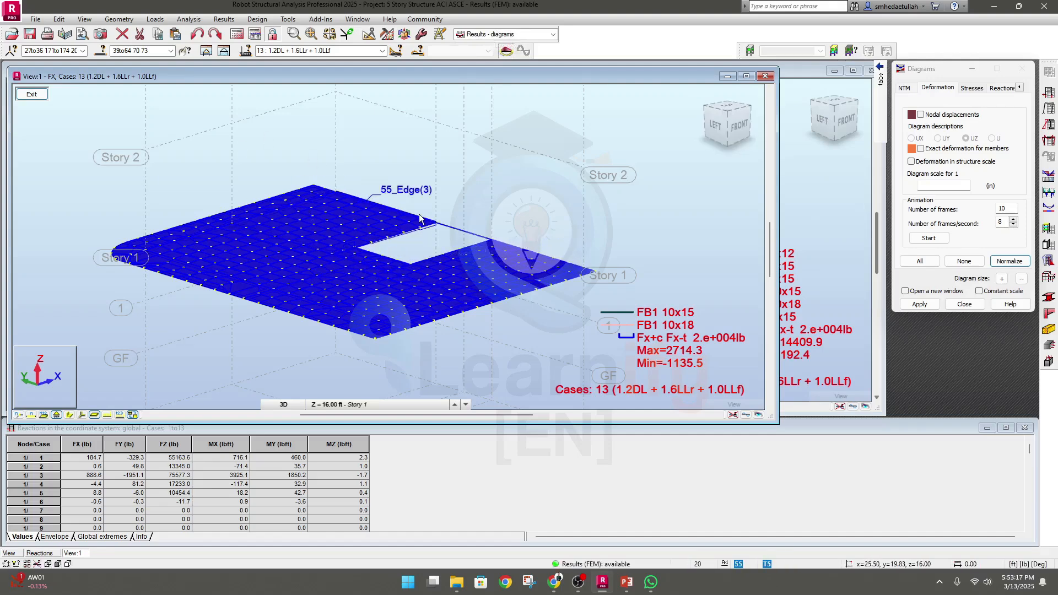
Step: Exit the isolated Story 1 floor view and return to the view of the whole structure
left_click(553, 34)
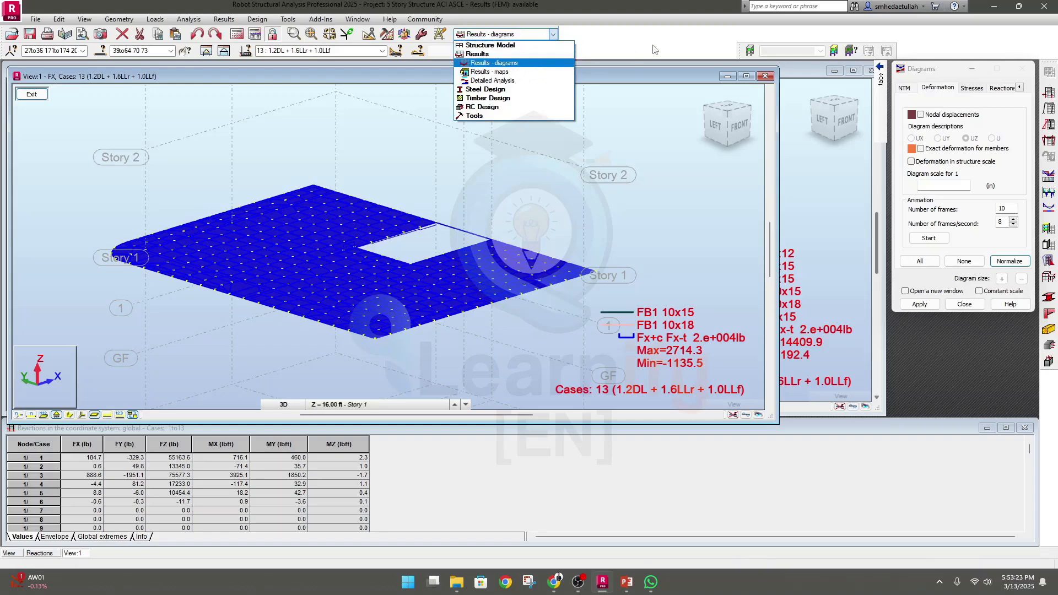
left_click(32, 98)
left_click(32, 95)
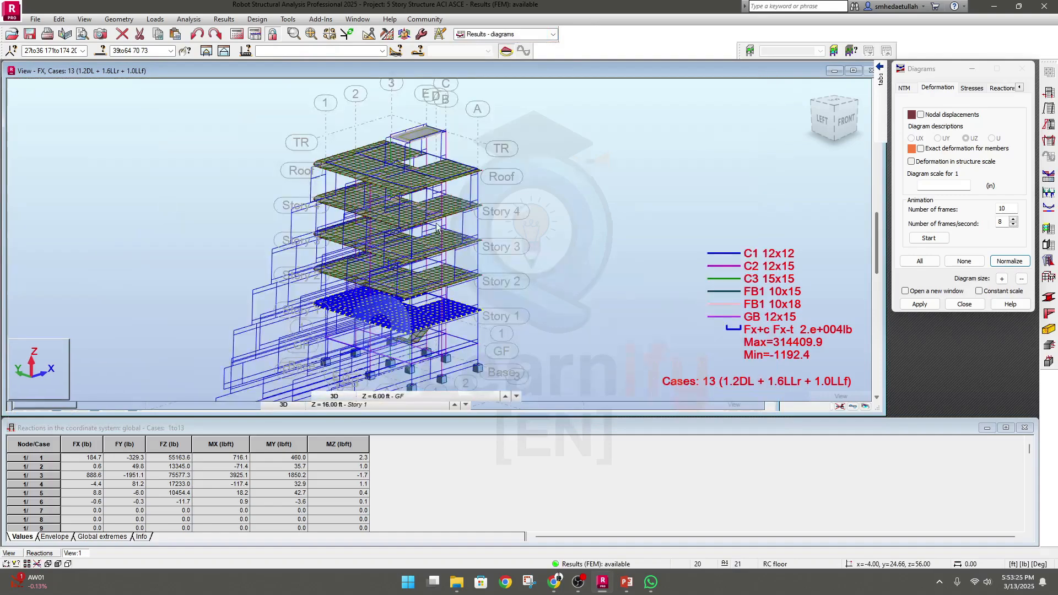
left_click(973, 89)
middle_click_drag(602, 196, 600, 187)
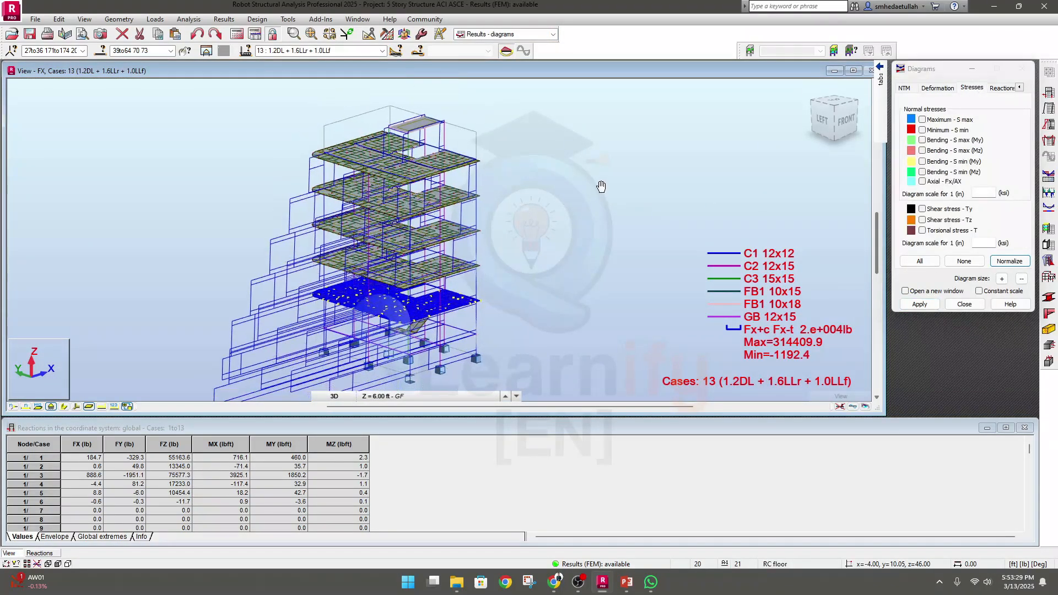
Step: Turn off the Fx force diagram for the structure and clear the current selection
left_click(906, 90)
left_click(923, 128)
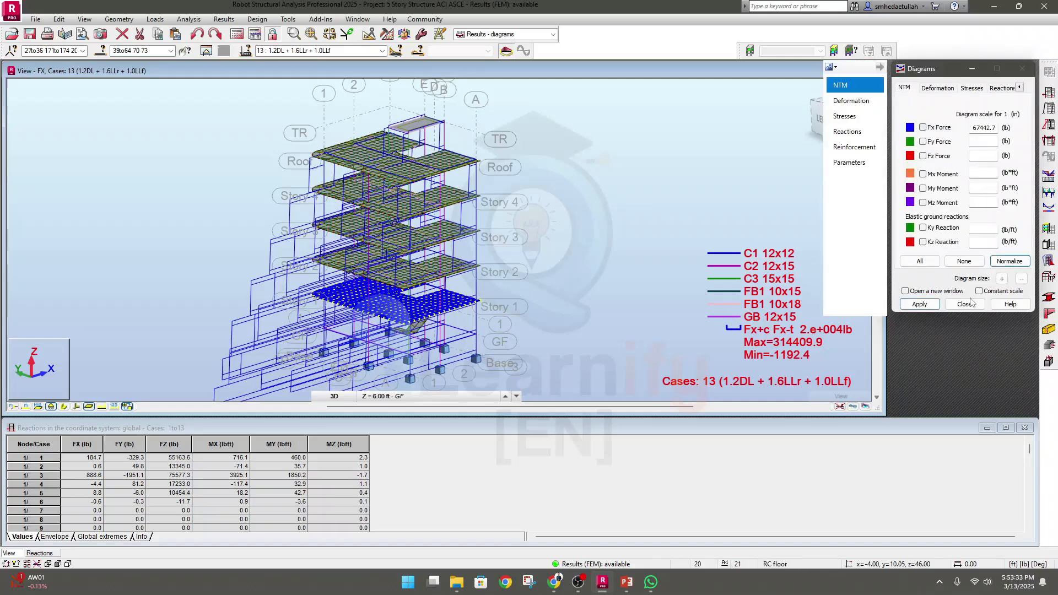
left_click(919, 304)
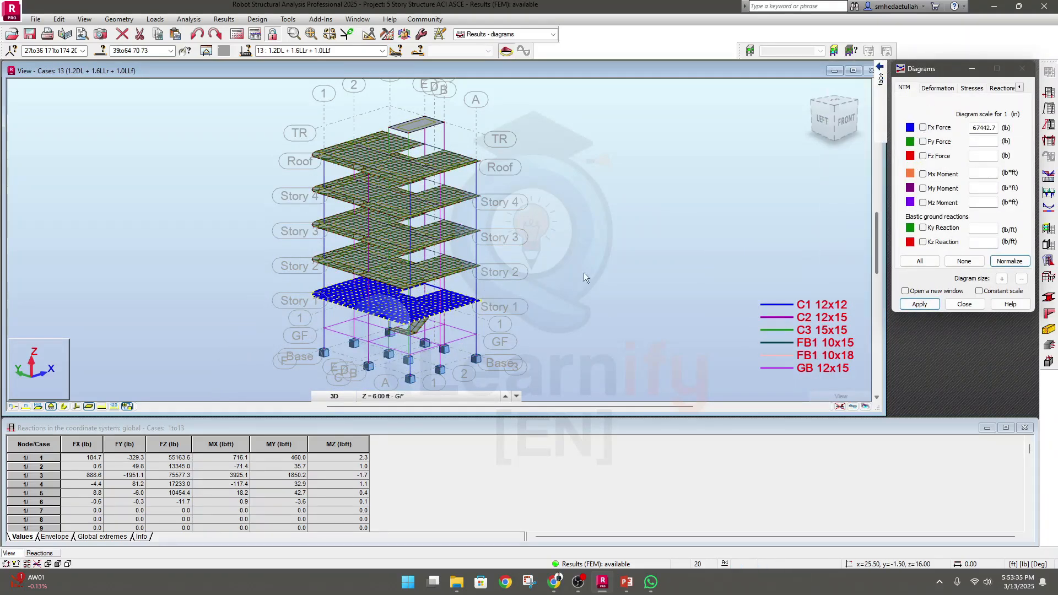
left_click(696, 292)
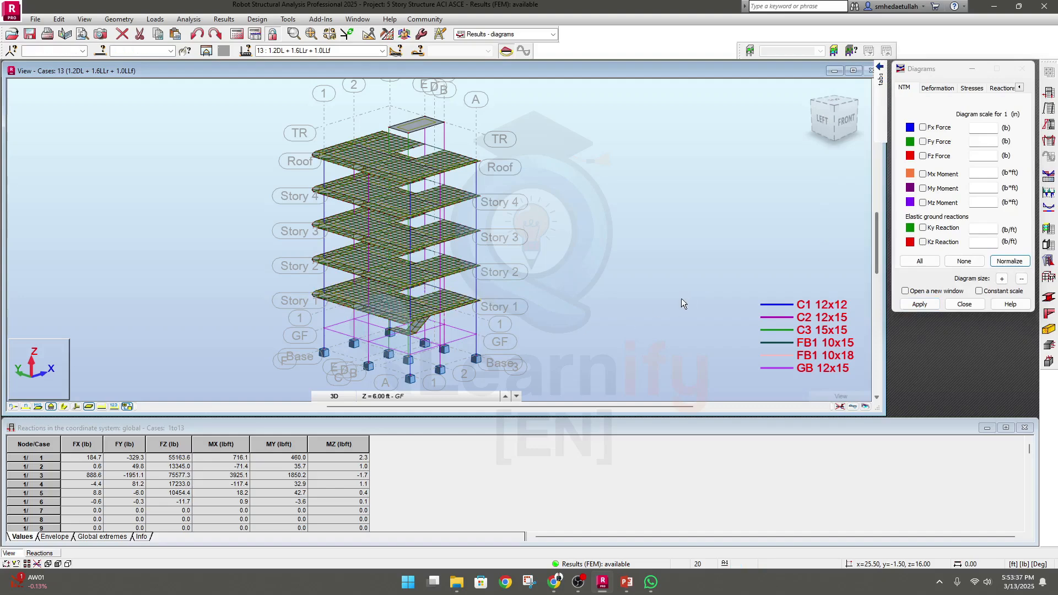
Step: Display the nodal displacements with UZ descriptions on the whole building and examine the deformed floors
left_click(937, 88)
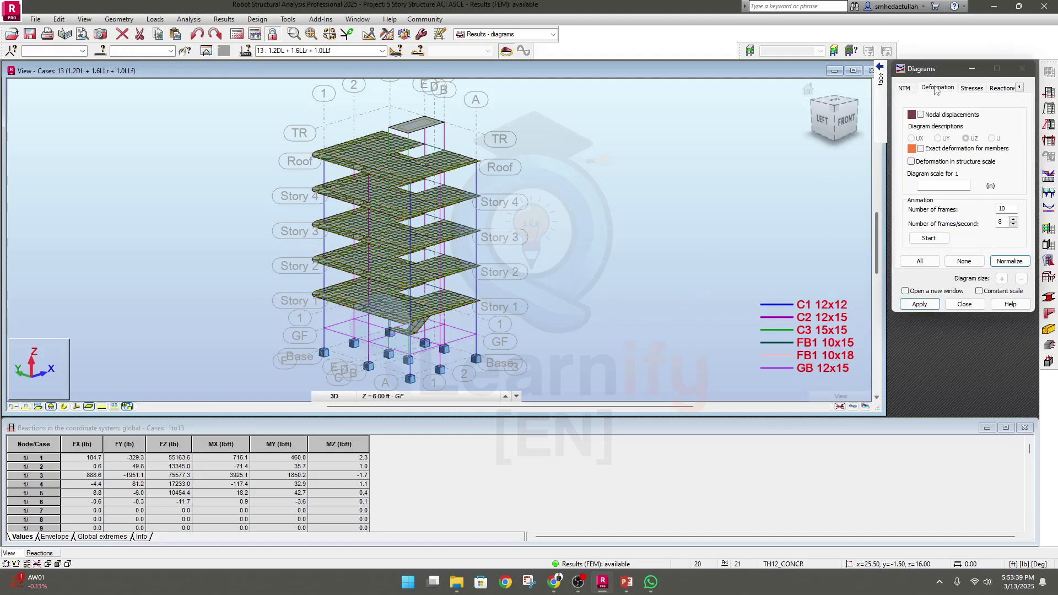
left_click(921, 115)
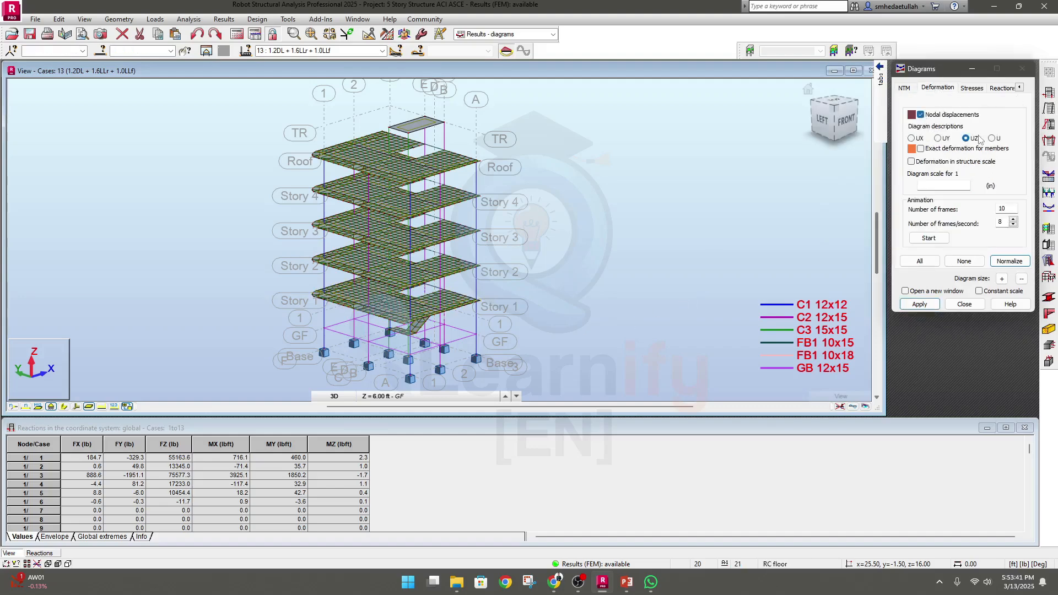
left_click(920, 304)
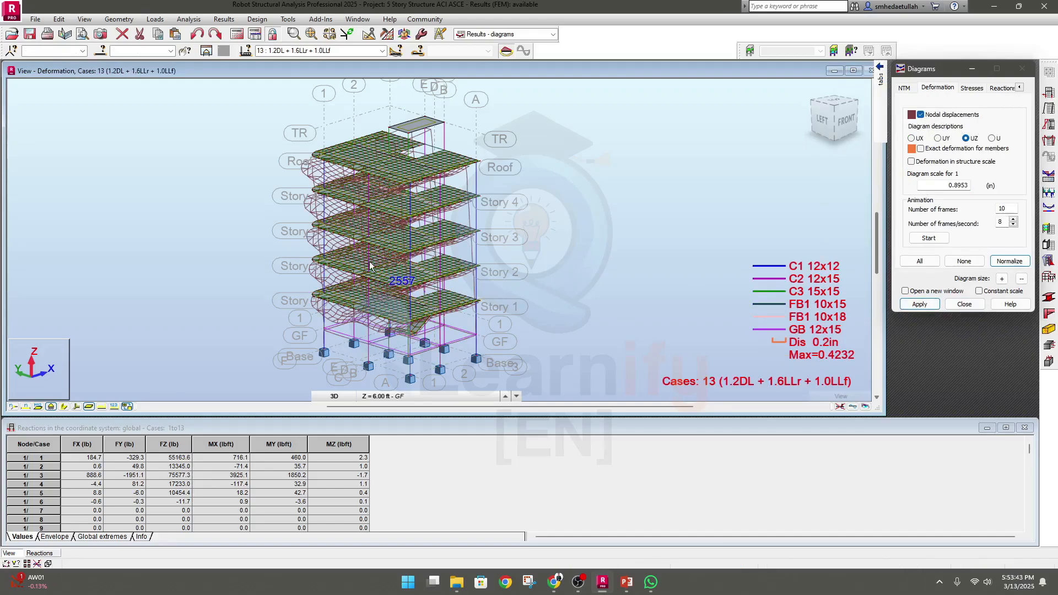
scroll(323, 182, "up", 4)
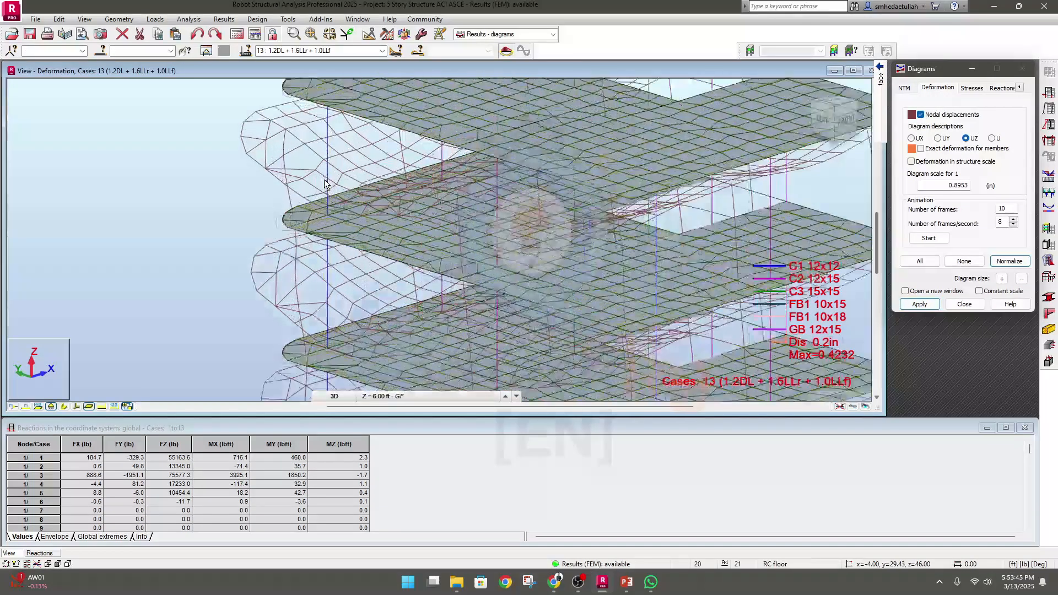
scroll(325, 223, "down", 2)
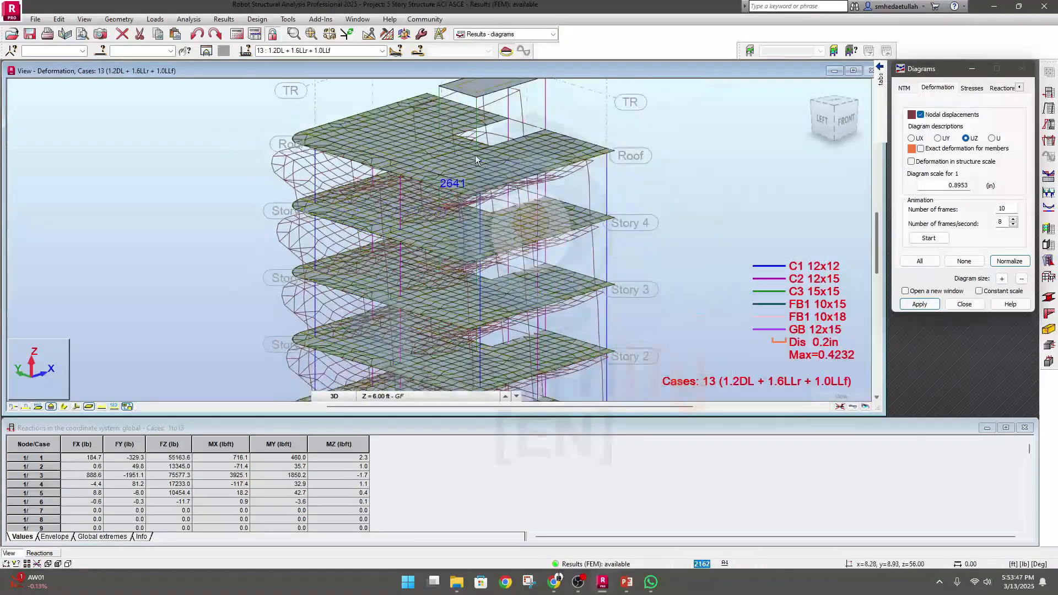
scroll(452, 166, "down", 3)
middle_click_drag(637, 267, 522, 216)
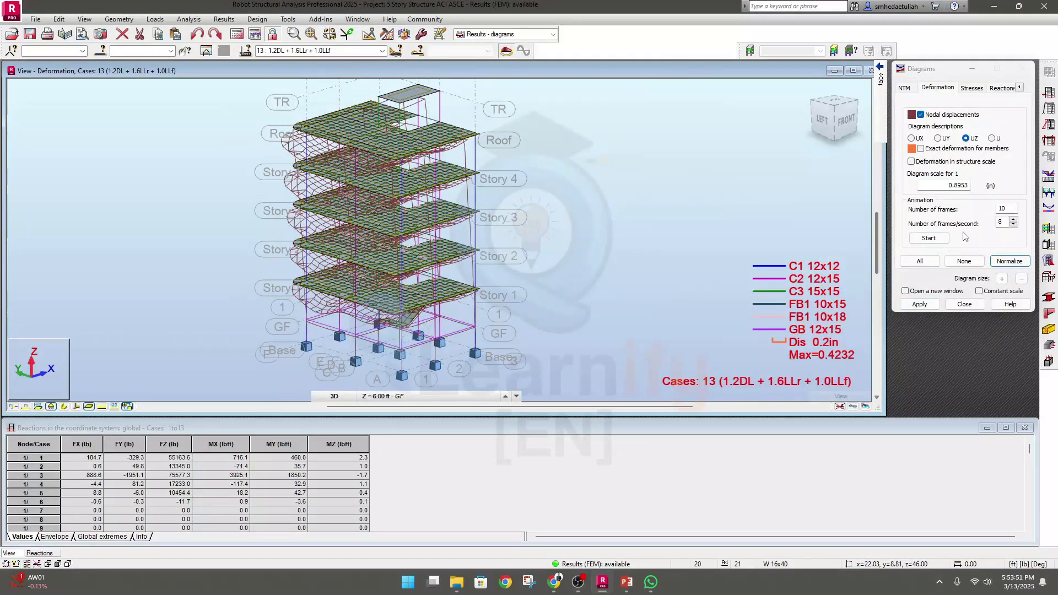
Step: Play the deformation animation with 10 frames at 8 frames per second, and close its player
left_click(926, 239)
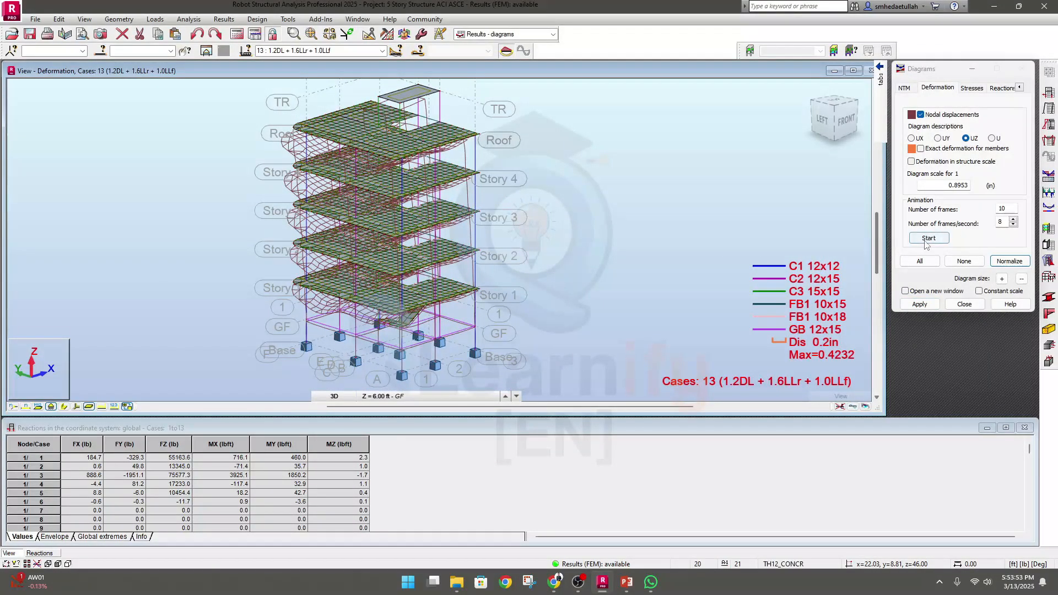
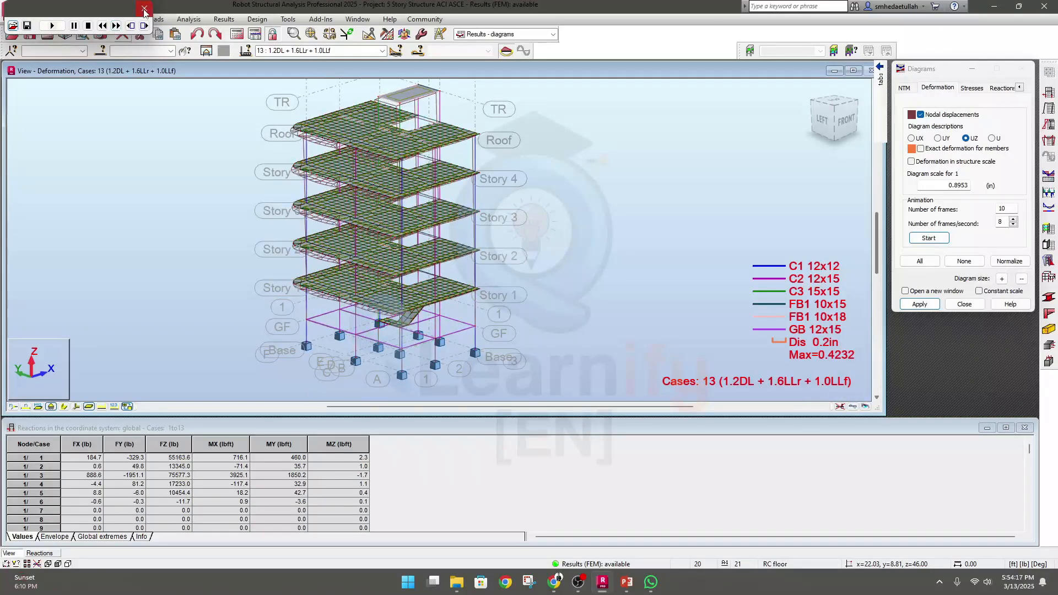
left_click(144, 8)
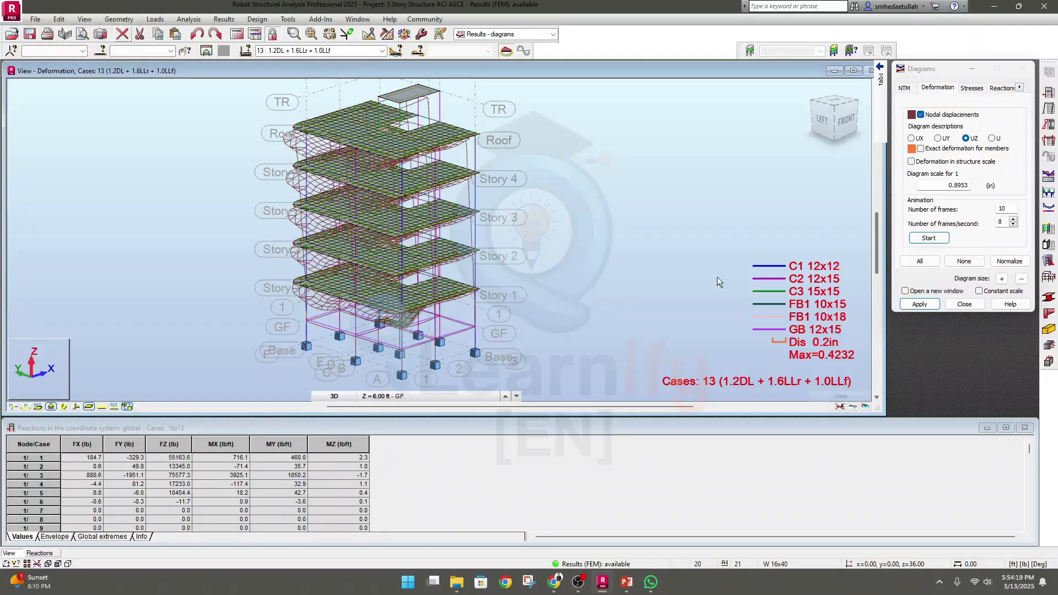
middle_click_drag(717, 277, 725, 278)
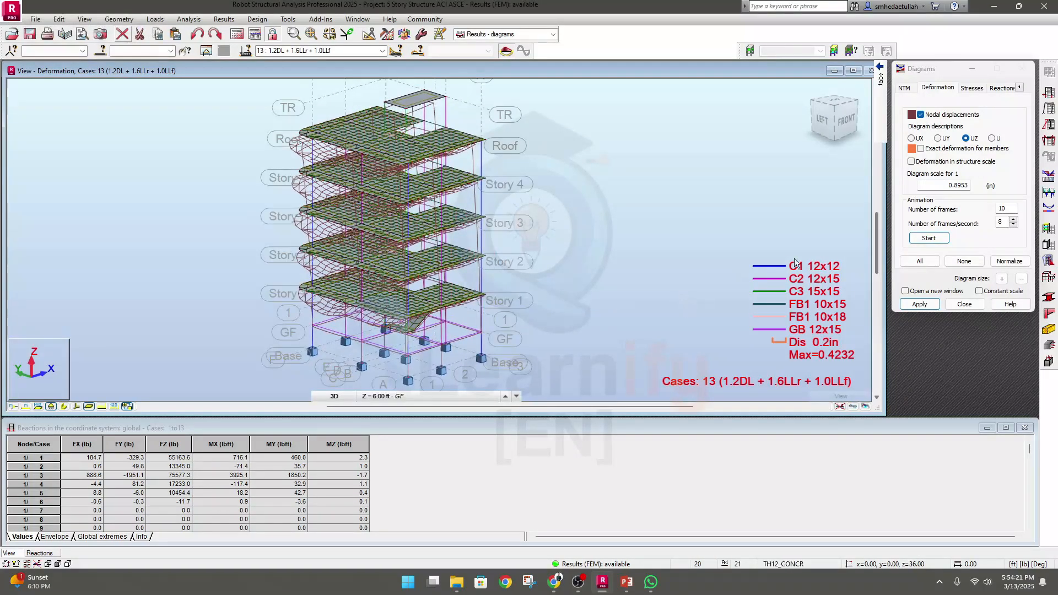
Step: Display the FZ reaction forces at the supports and examine them at the base of the building
left_click(972, 88)
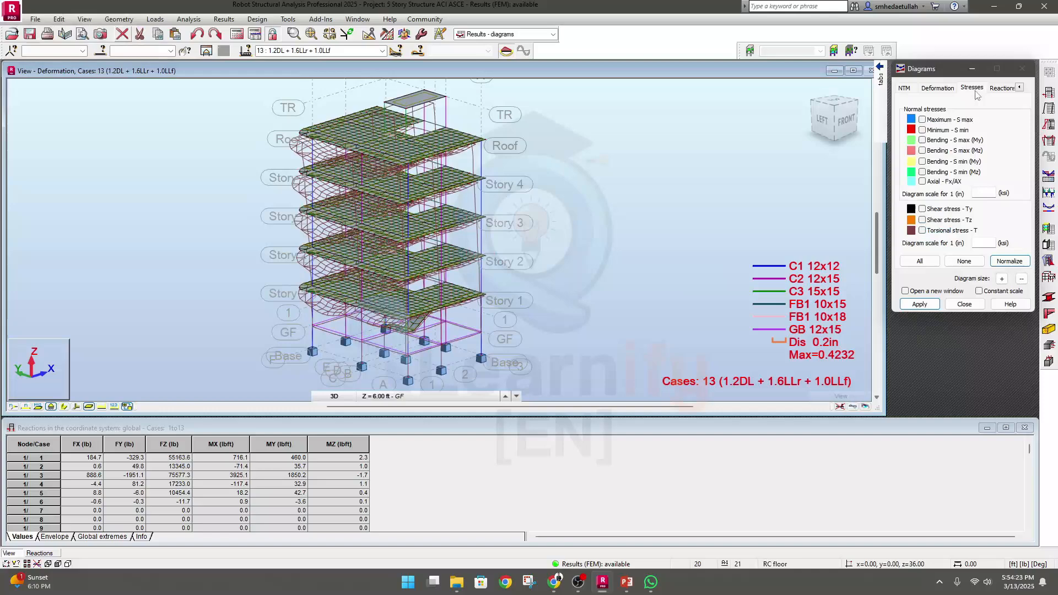
left_click(1000, 89)
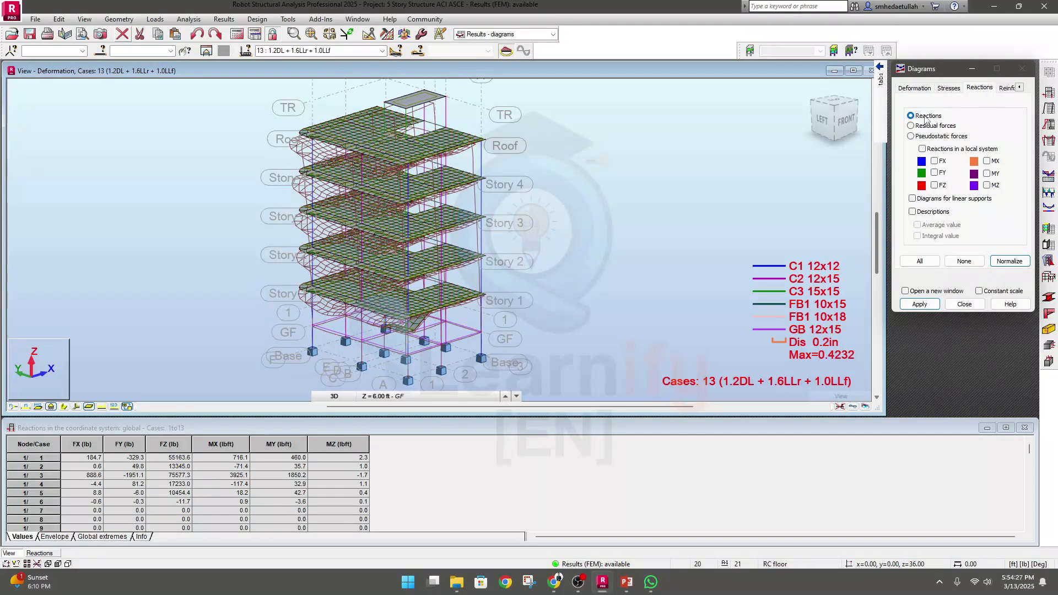
middle_click_drag(519, 332, 527, 308)
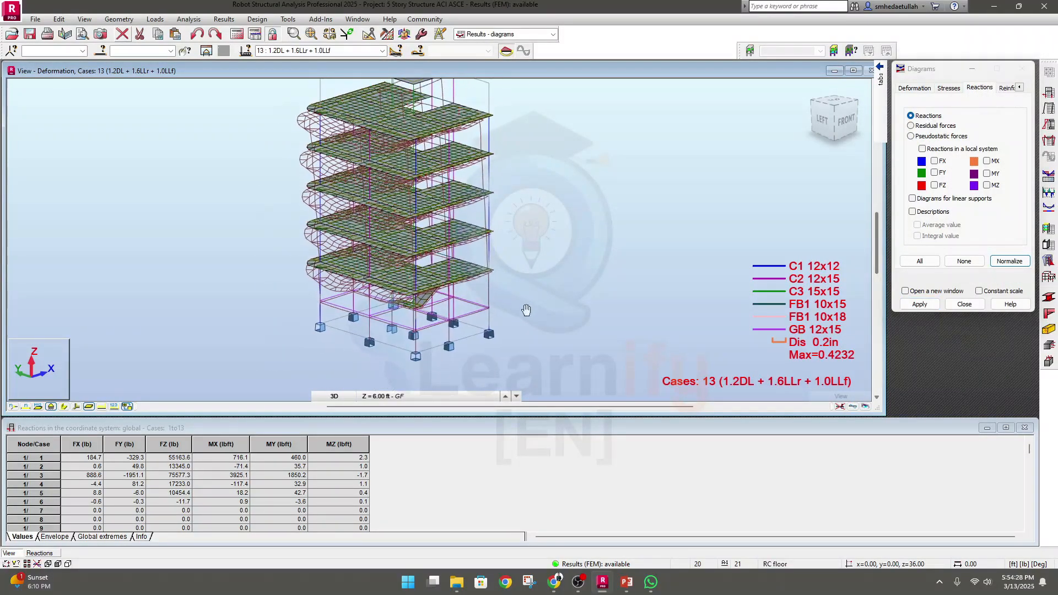
left_click(937, 189)
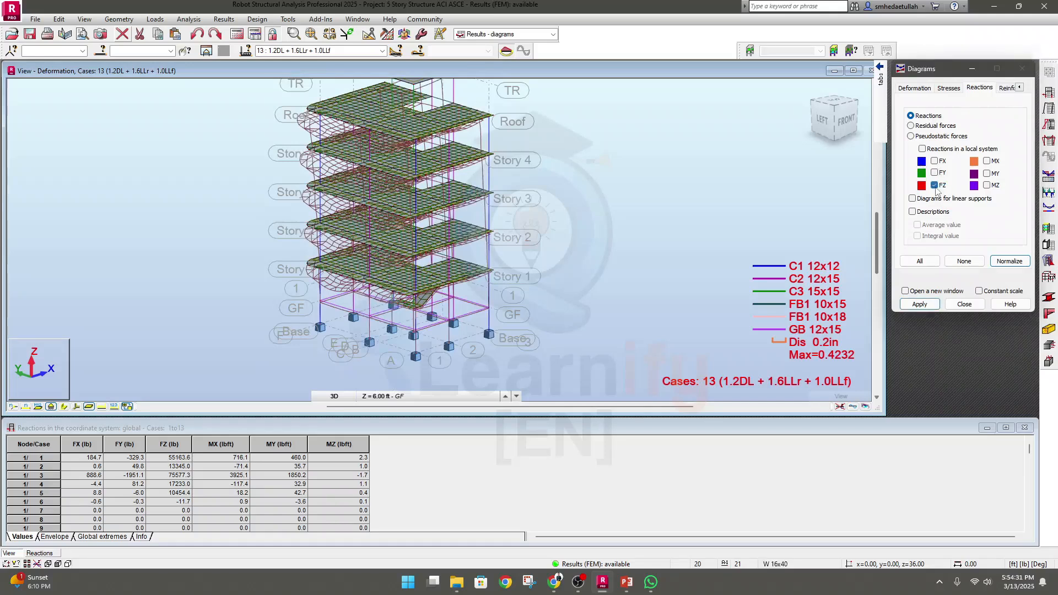
left_click(925, 304)
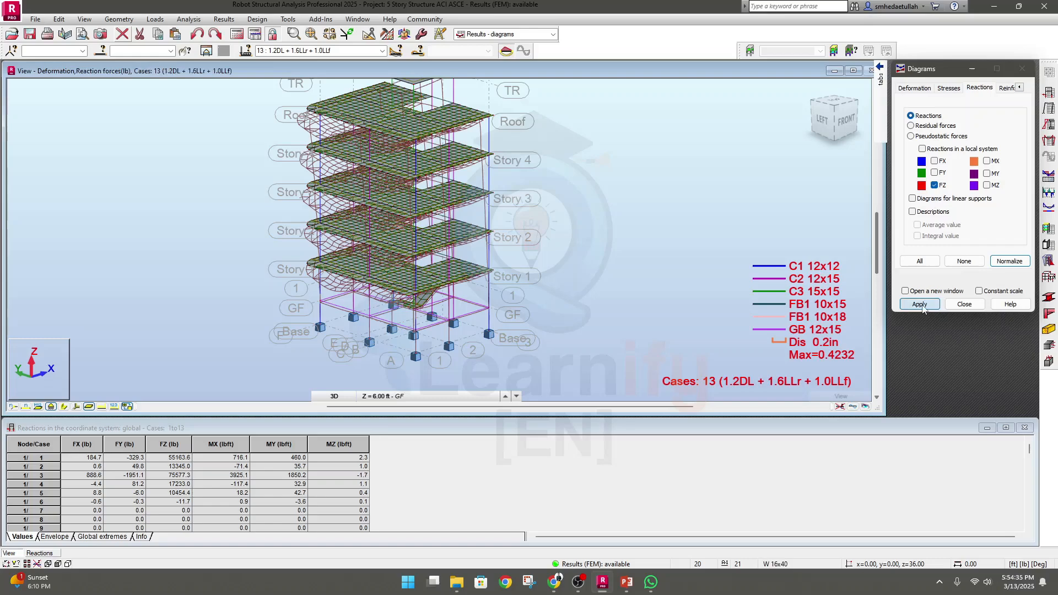
middle_click_drag(491, 388, 492, 300)
scroll(494, 298, "up", 5)
scroll(487, 253, "down", 5)
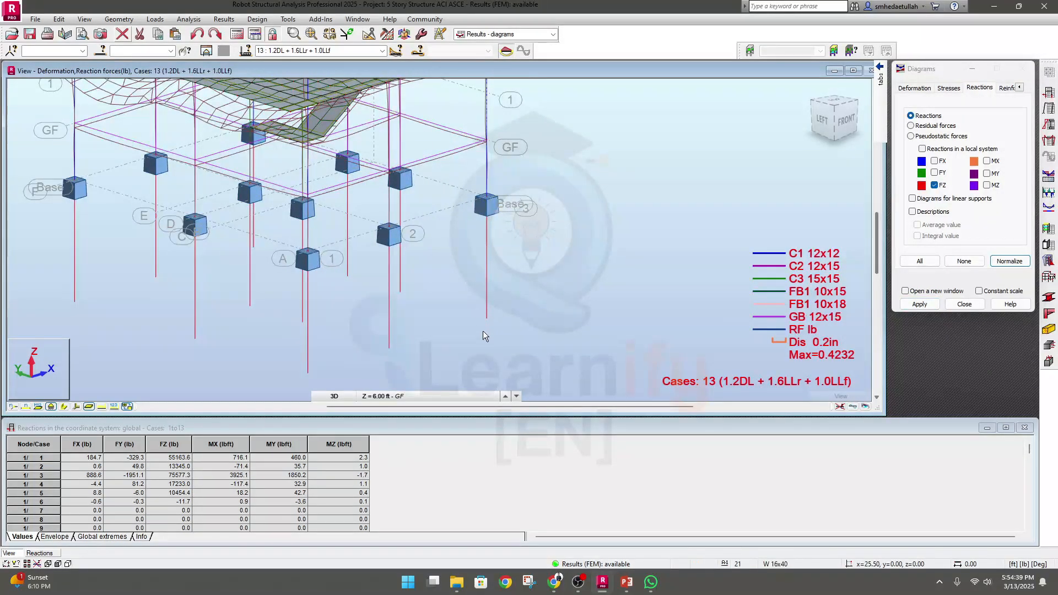
middle_click_drag(557, 295, 540, 309)
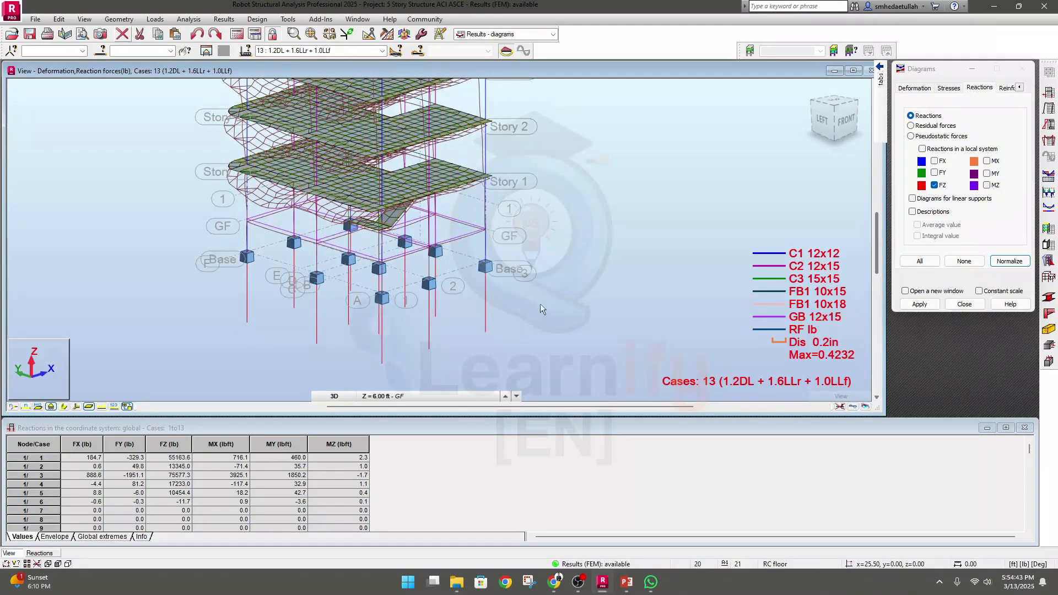
Step: Set the diagram descriptions to text and the diagram filling to filled, applying both to the view
left_click(1021, 90)
left_click(1028, 89)
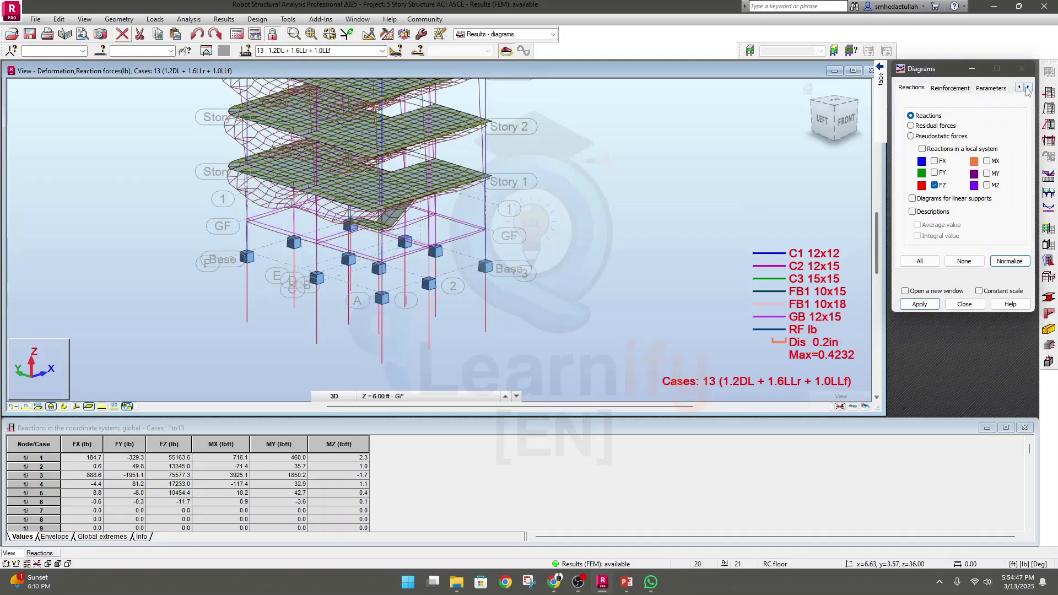
left_click(1004, 89)
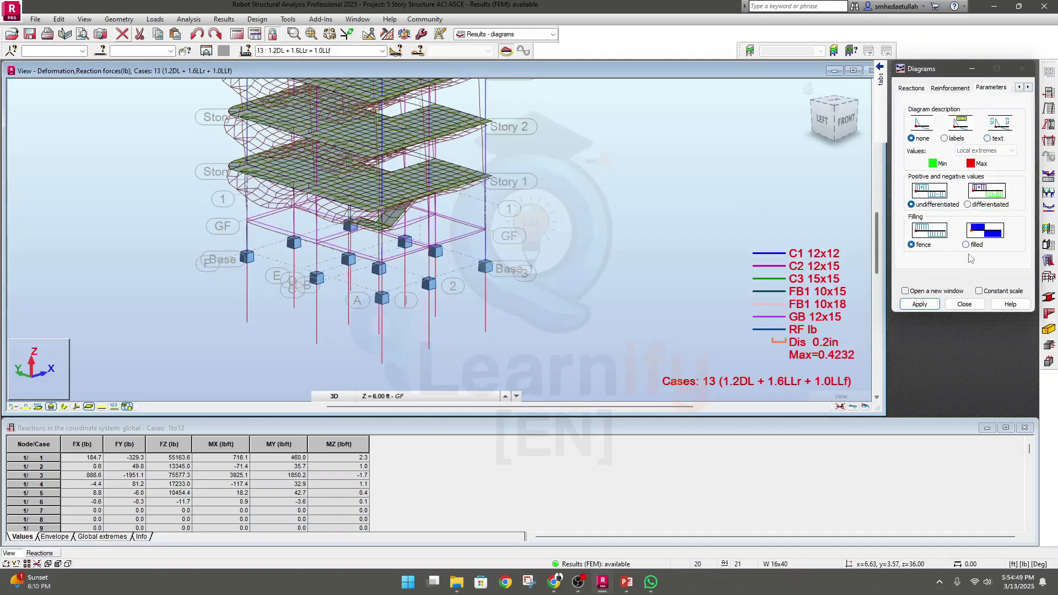
left_click(989, 139)
left_click(929, 305)
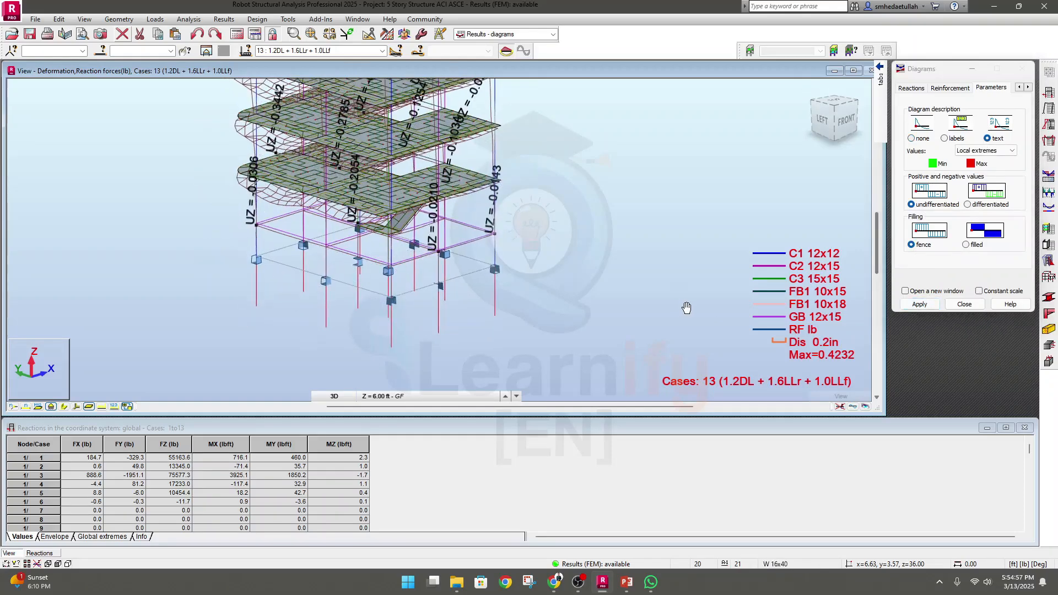
left_click(966, 244)
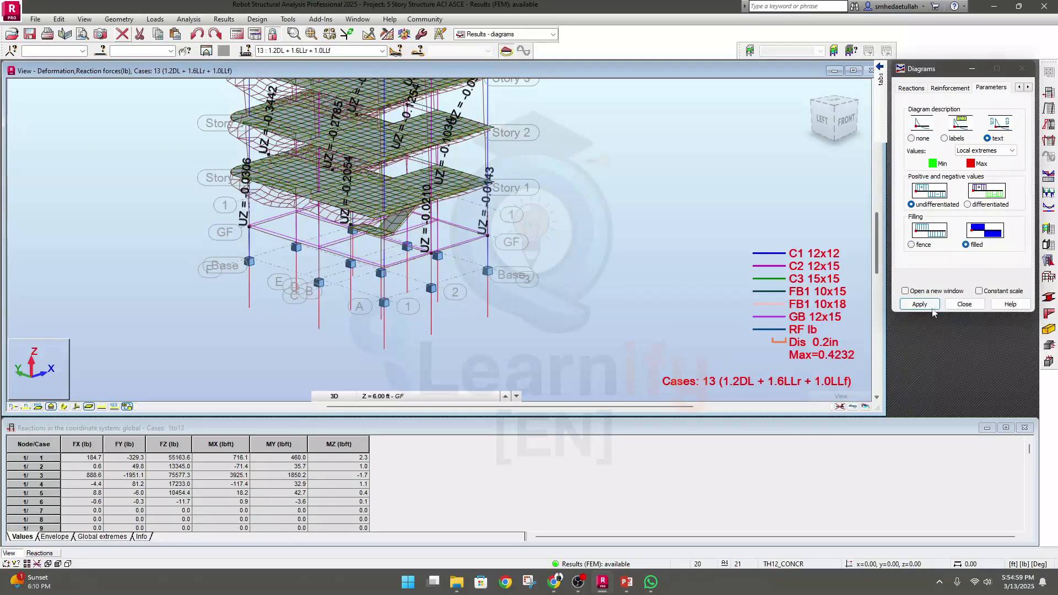
left_click(925, 307)
middle_click_drag(599, 258, 611, 283)
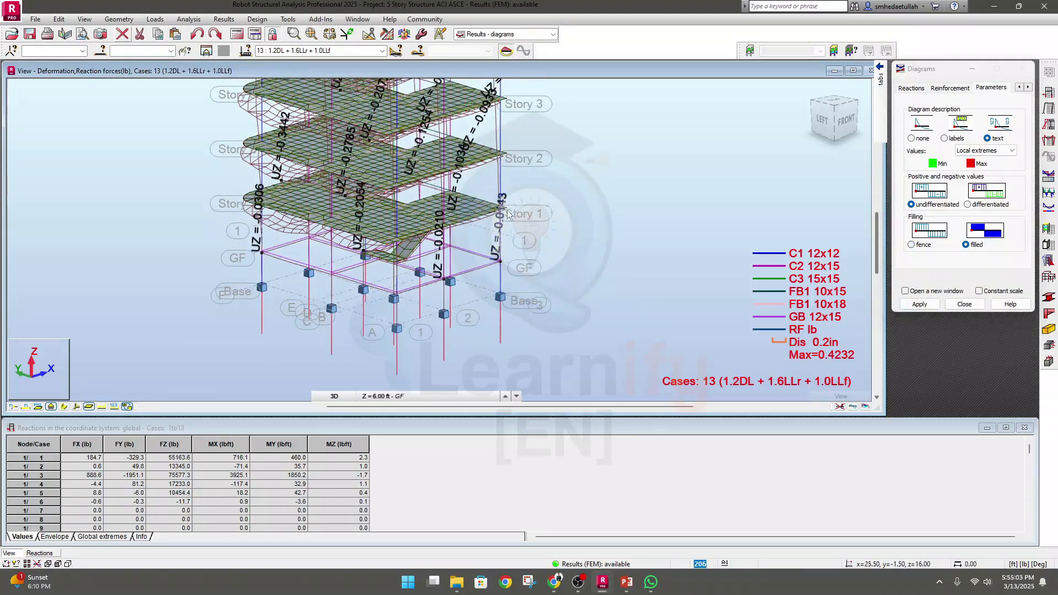
Step: Turn off the nodal displacements diagram and bring the whole building back into view
left_click(911, 90)
left_click(948, 89)
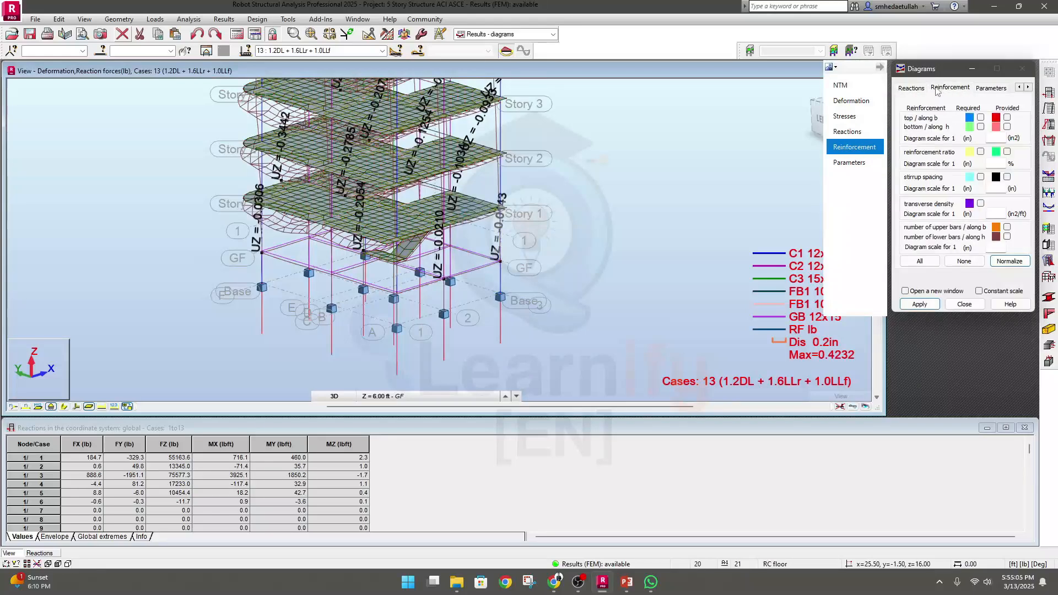
left_click(911, 90)
left_click(1020, 88)
left_click(1020, 87)
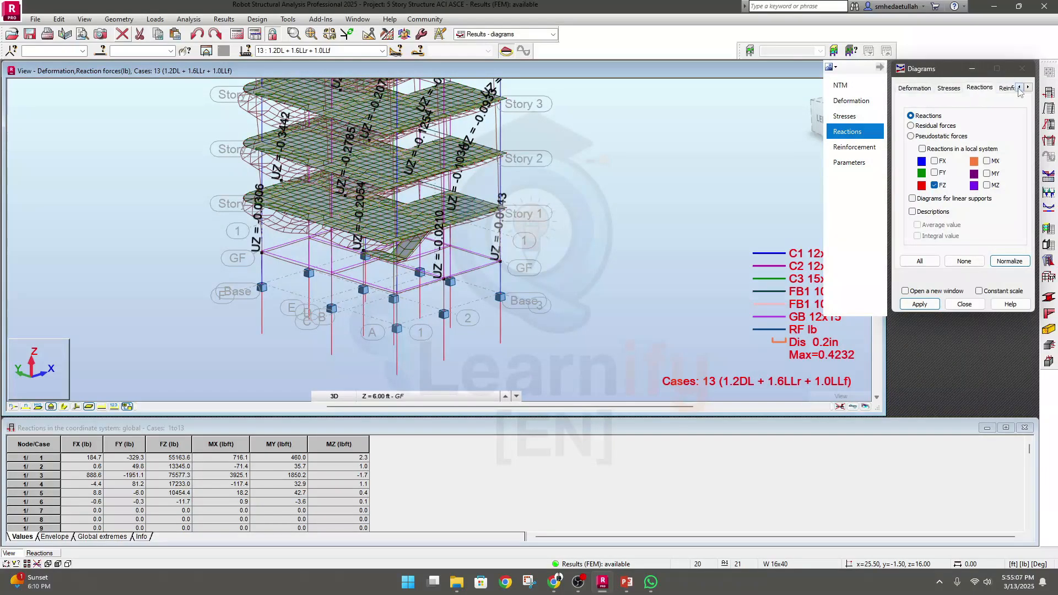
left_click(1019, 88)
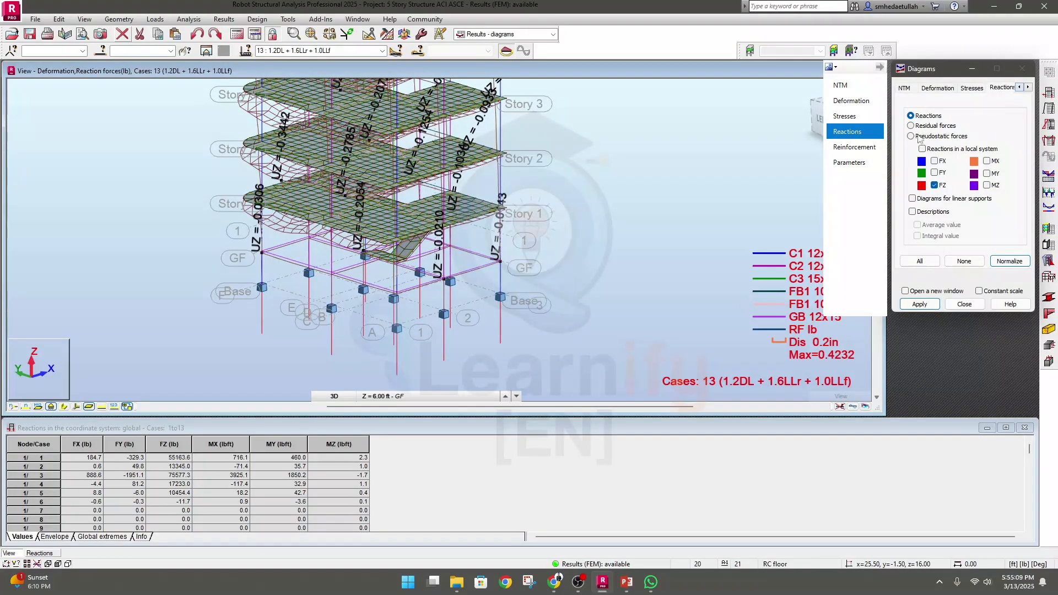
left_click(939, 89)
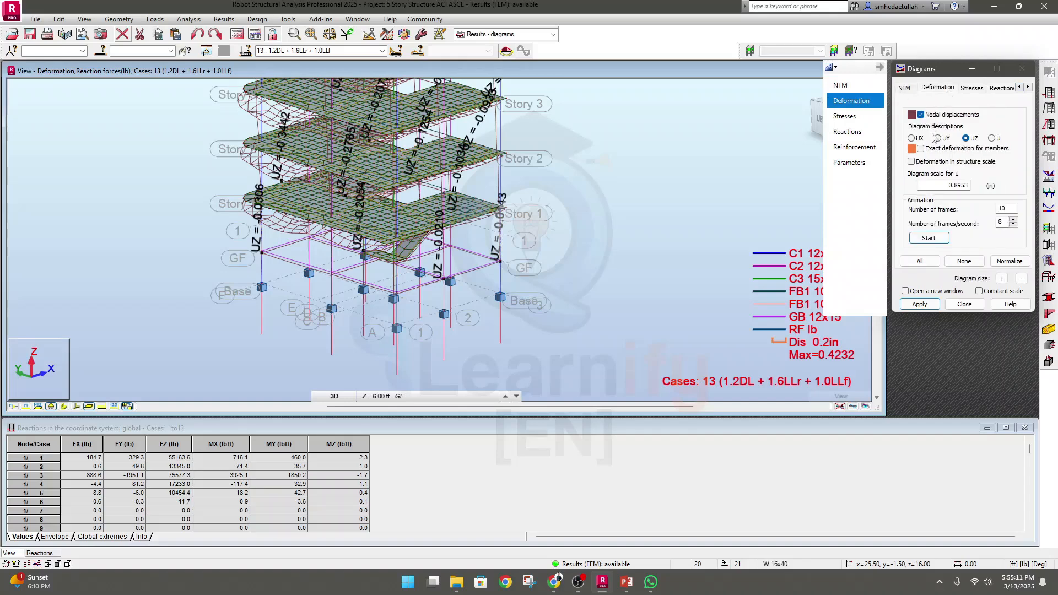
left_click(920, 115)
left_click(920, 304)
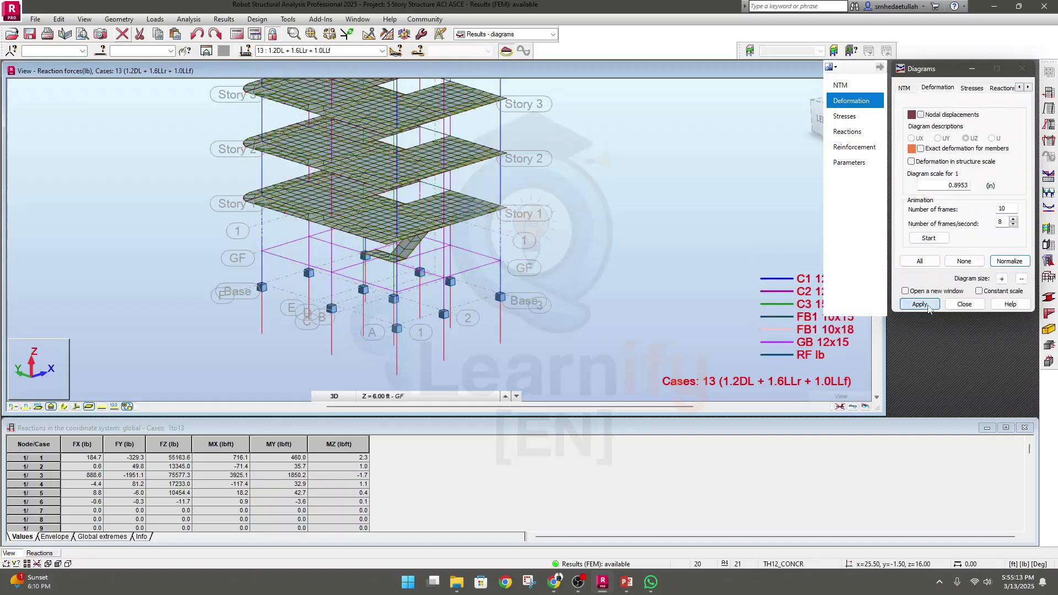
scroll(578, 274, "down", 5)
middle_click_drag(583, 259, 555, 287)
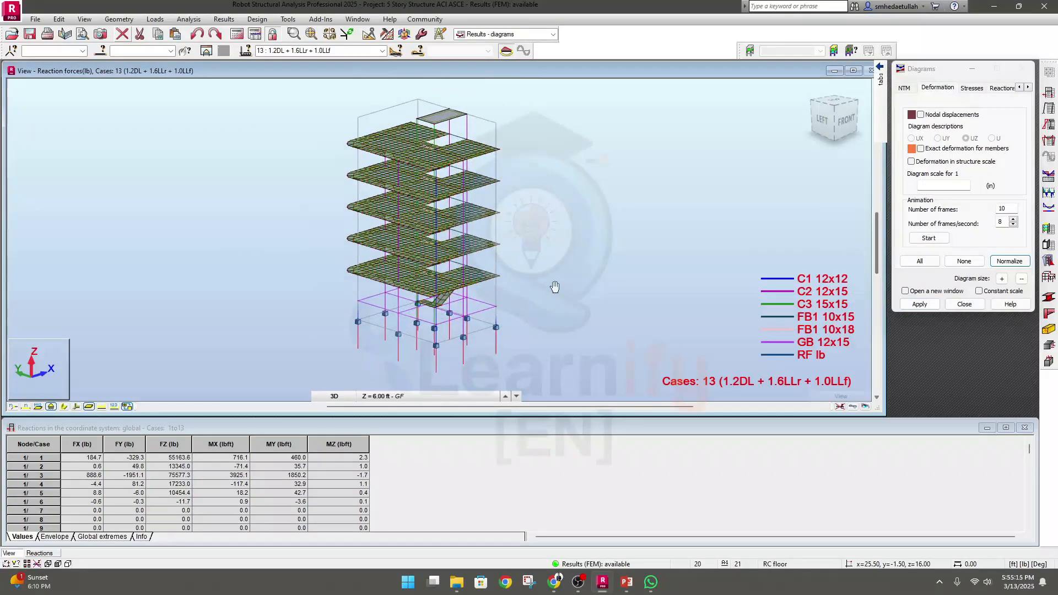
middle_click_drag(651, 233, 633, 227)
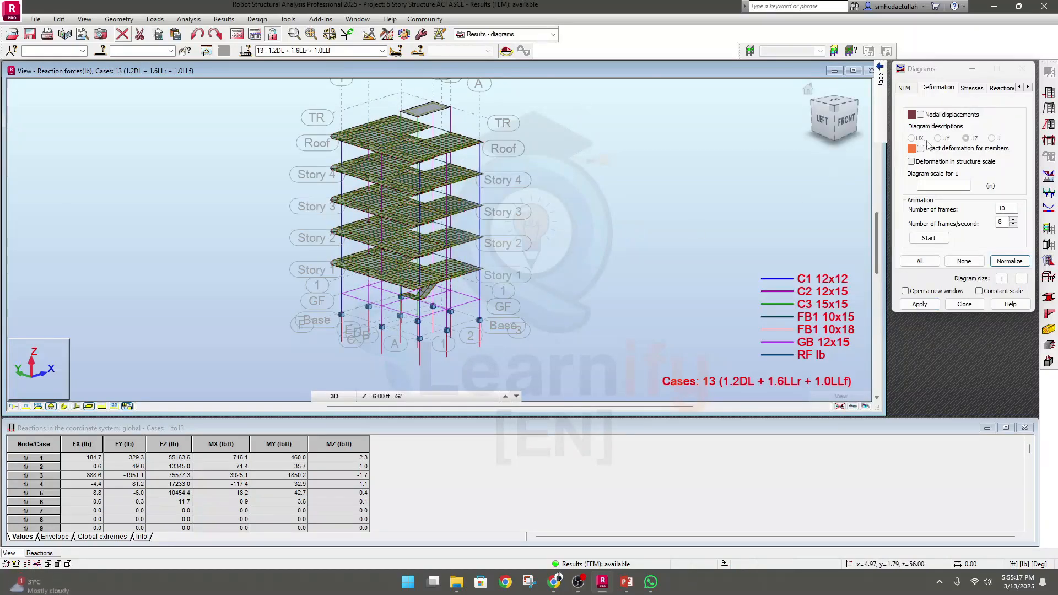
Step: Turn on diagrams for linear supports in the reaction settings, apply them and examine the supports at the base
left_click(998, 89)
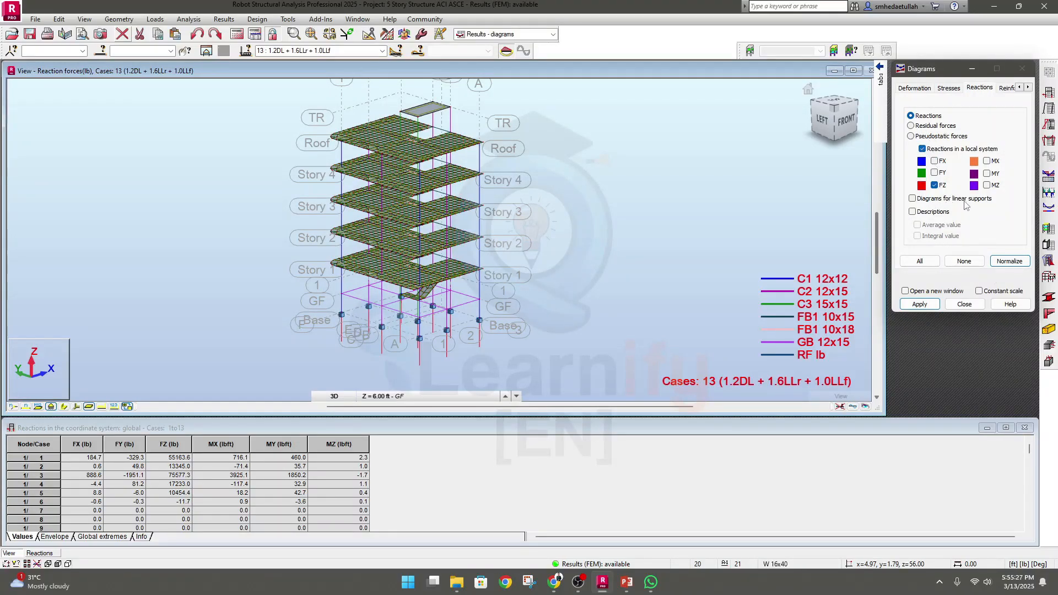
left_click(913, 212)
left_click(913, 199)
left_click(921, 305)
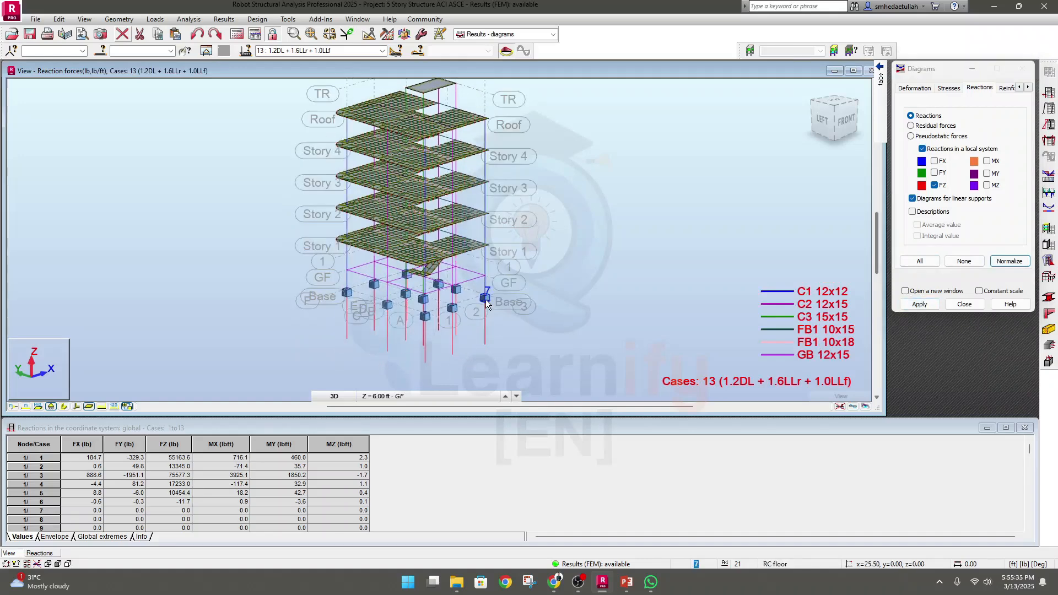
scroll(486, 300, "up", 7)
scroll(481, 335, "down", 2)
middle_click_drag(481, 335, 484, 264)
Step: Look over the reinforcement diagram options, and reapply the diagram parameters to the view
left_click(1011, 88)
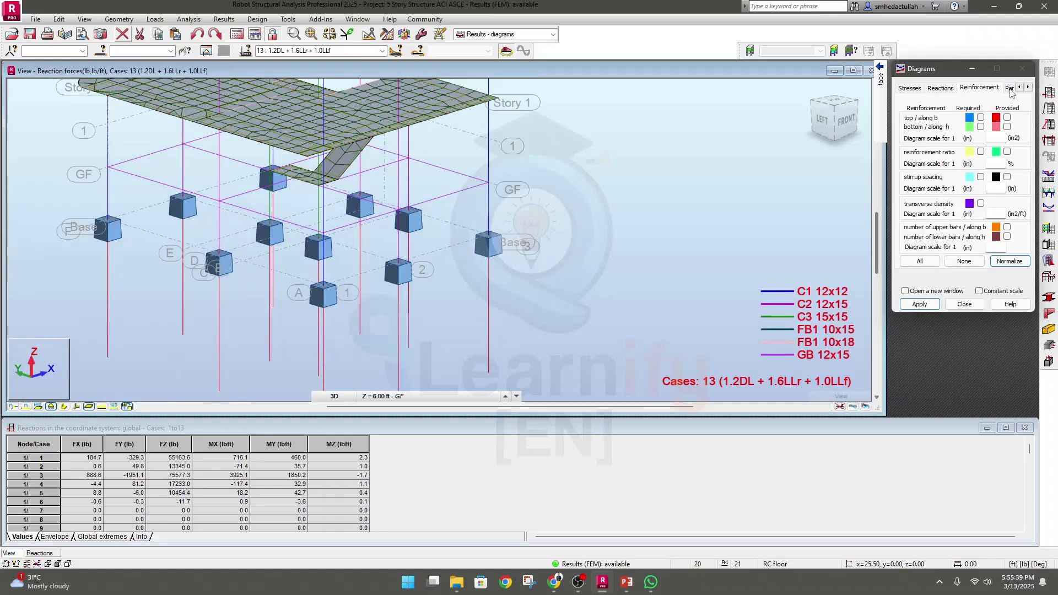
left_click(1013, 89)
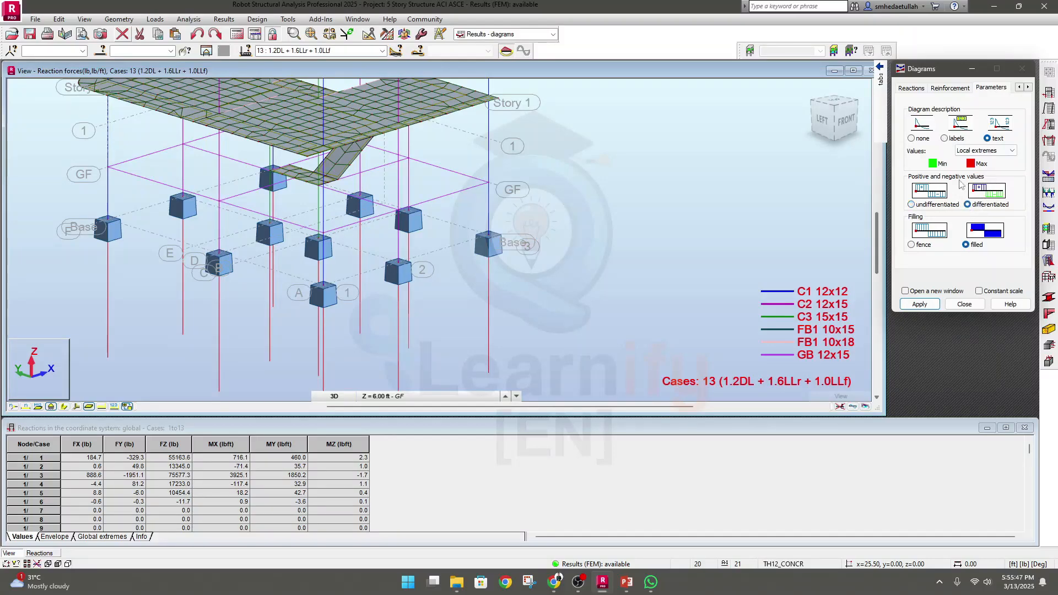
left_click(930, 305)
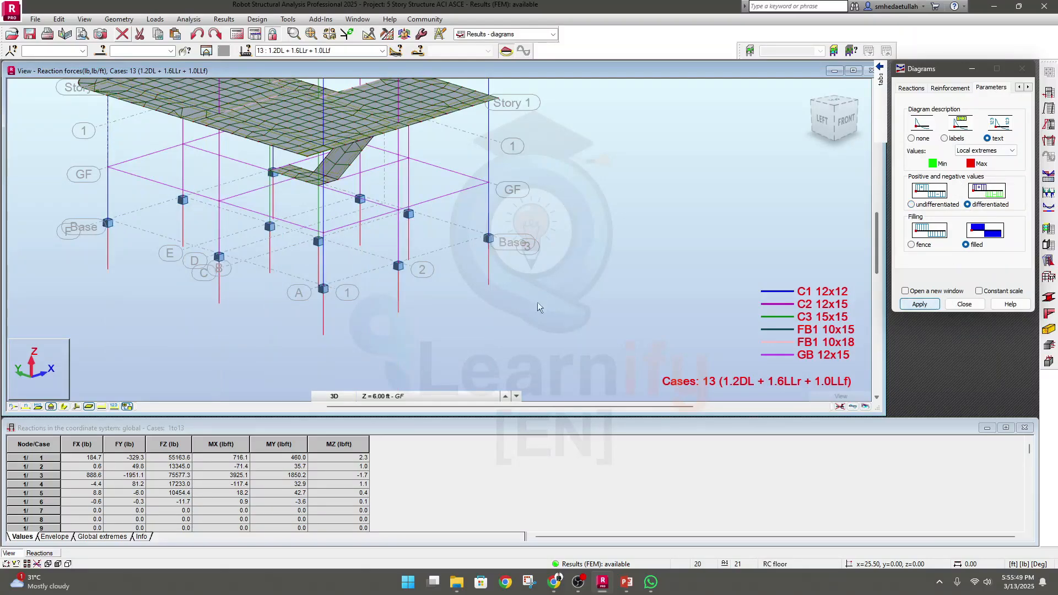
Step: Switch the structure view to load case 1 : DL SW and view the reactions at the base supports
scroll(559, 306, "down", 3)
mouse_move(535, 341)
middle_mouse_down()
mouse_move(535, 351)
mouse_move(551, 333)
middle_mouse_up()
left_click(382, 51)
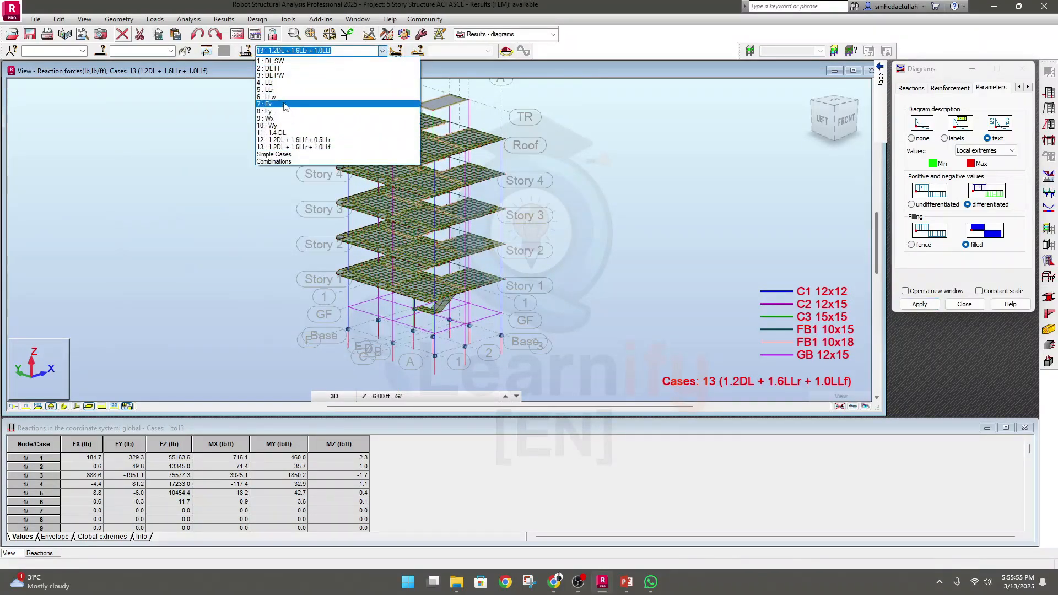
left_click(292, 60)
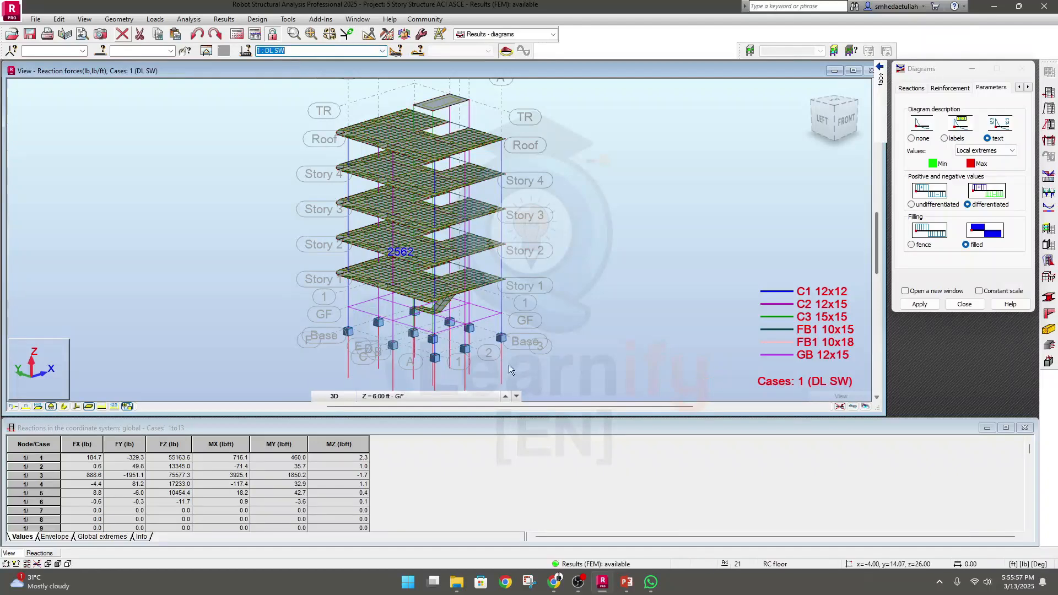
middle_click_drag(509, 365, 504, 328)
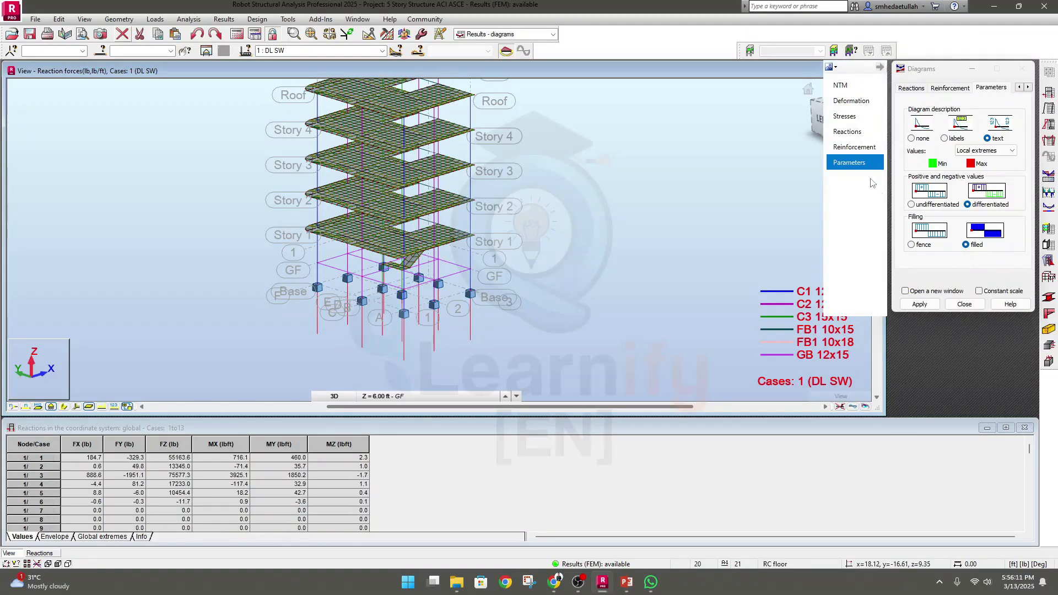
Step: Add the FX and FY components to the displayed FZ support reactions and apply them to the view
left_click(856, 134)
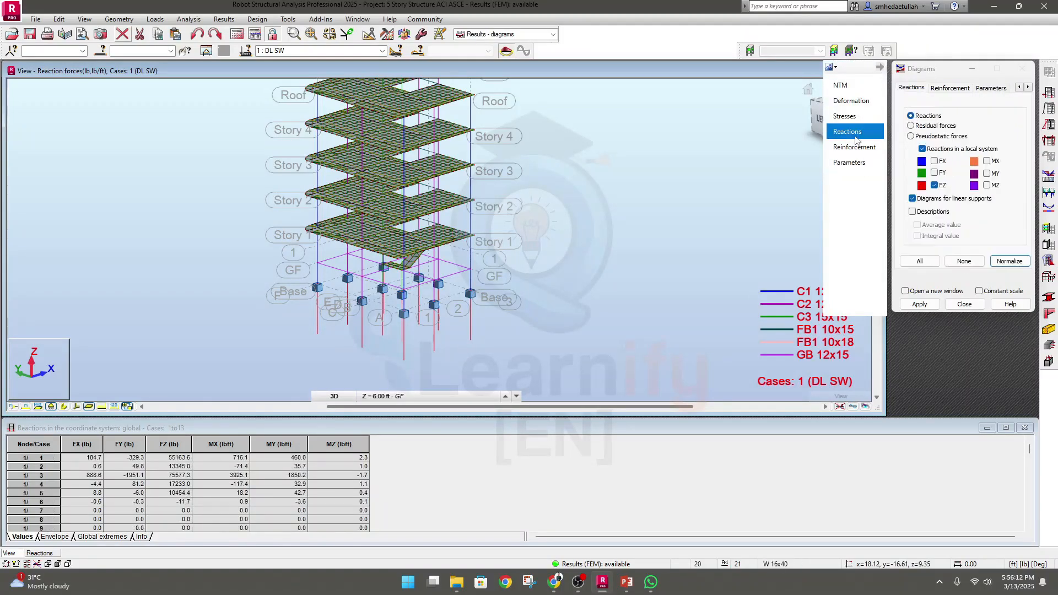
left_click(935, 185)
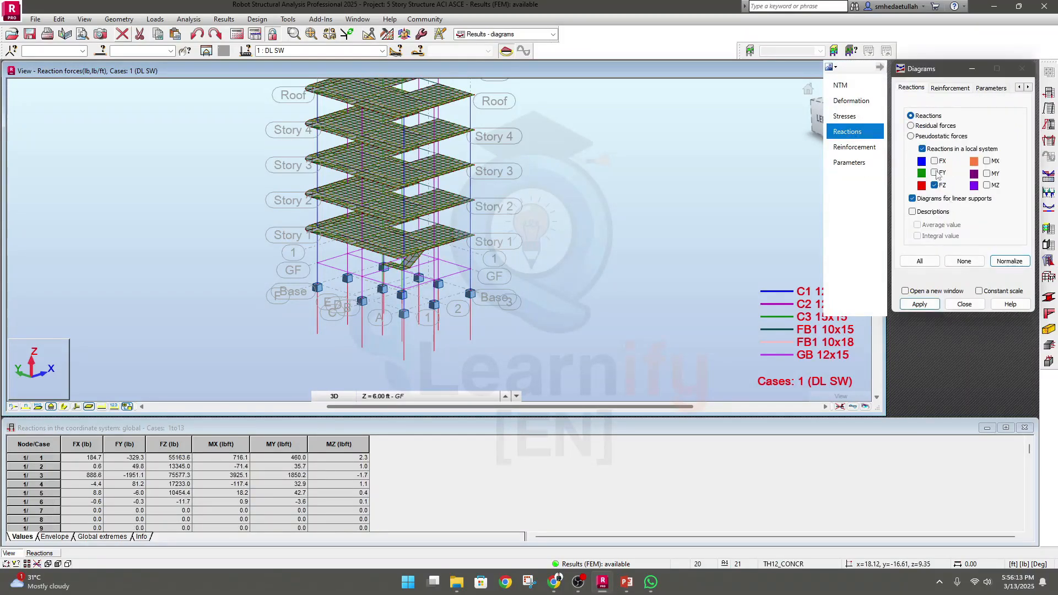
left_click(926, 305)
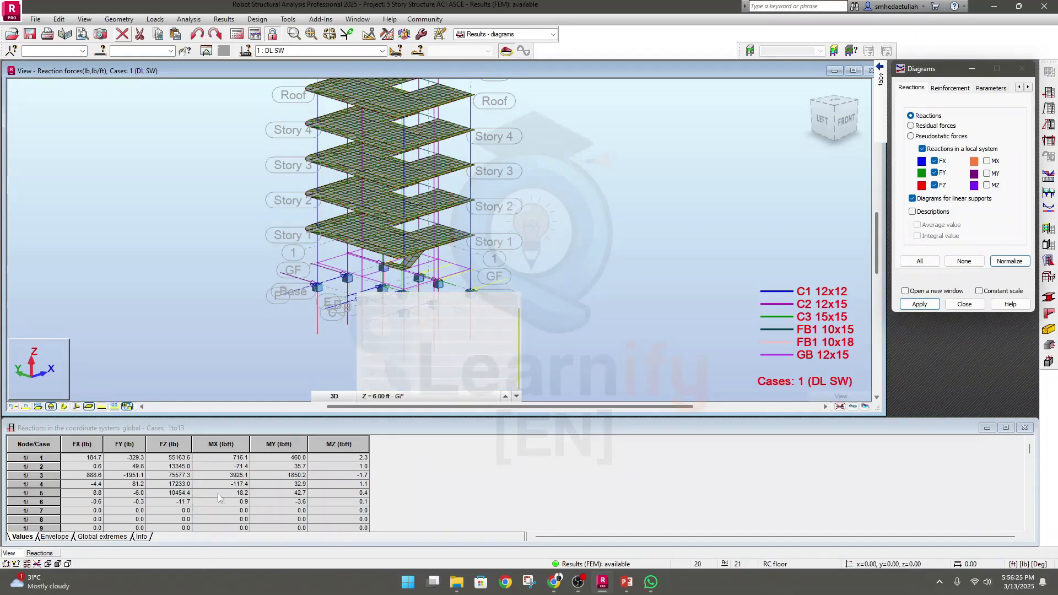
Step: Look through the reactions table, and show the node numbers to identify the supports at the base
scroll(96, 505, "down", 5)
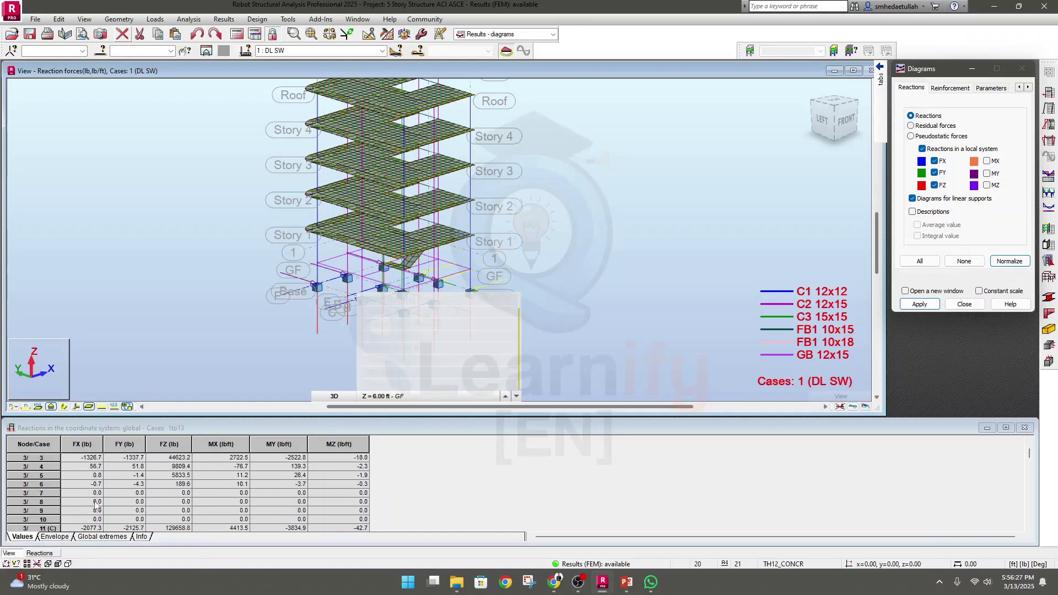
scroll(96, 504, "down", 6)
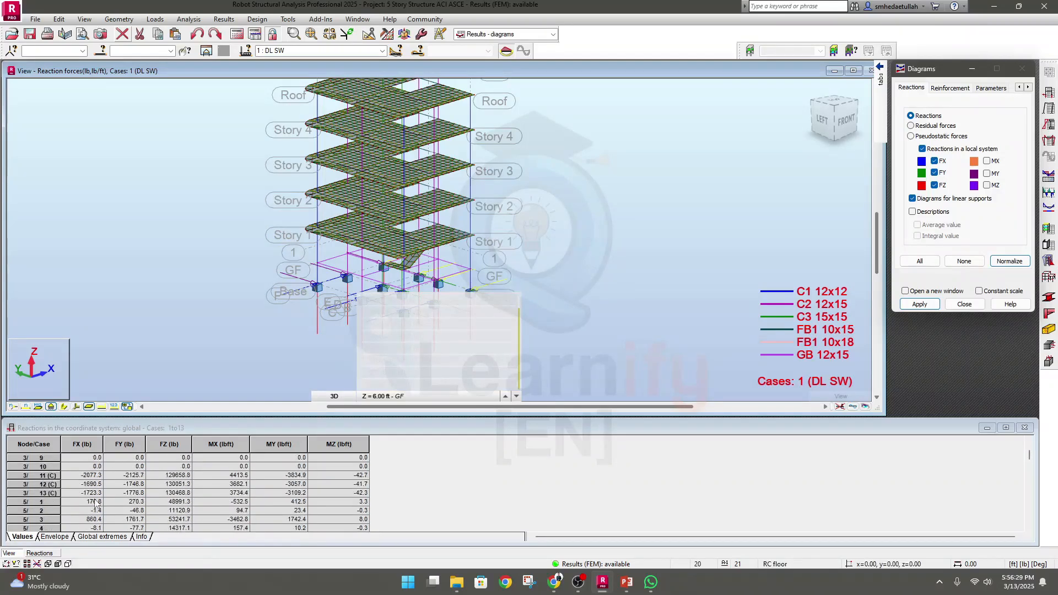
scroll(96, 505, "up", 7)
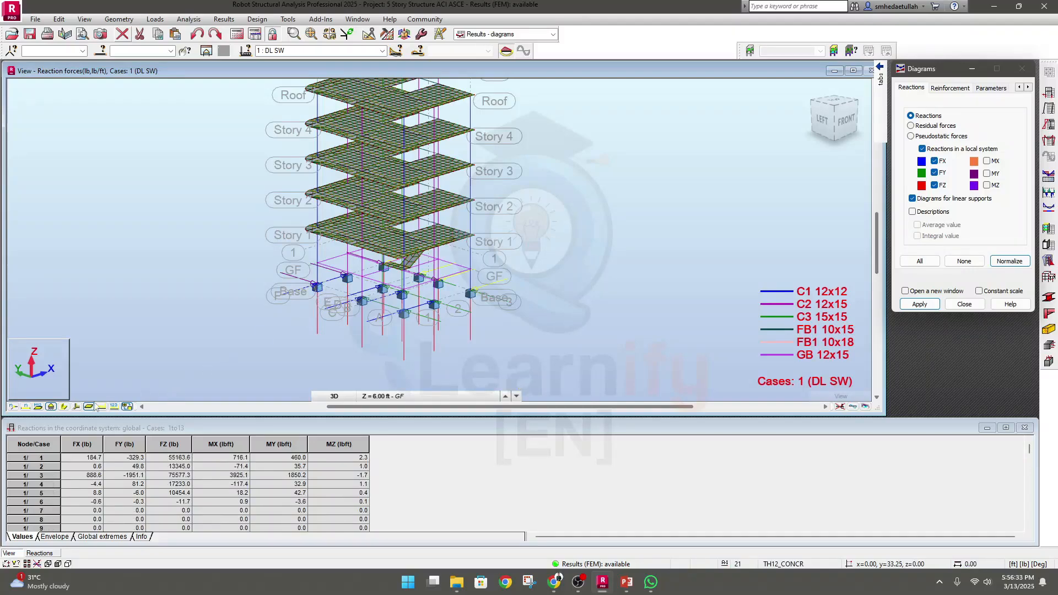
left_click(12, 407)
scroll(332, 309, "up", 4)
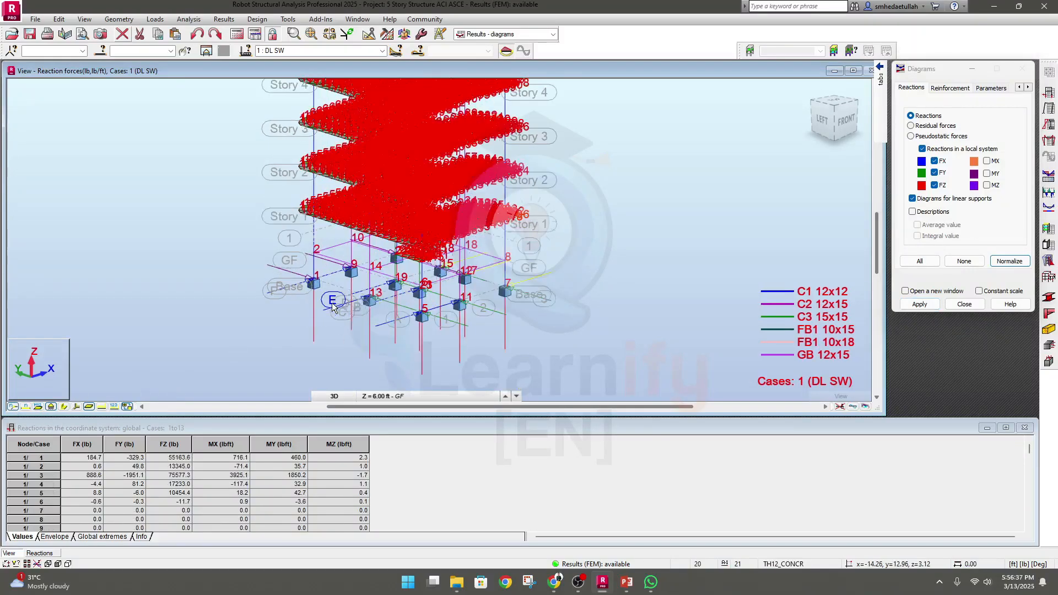
middle_click_drag(309, 326, 254, 333)
left_click(245, 262)
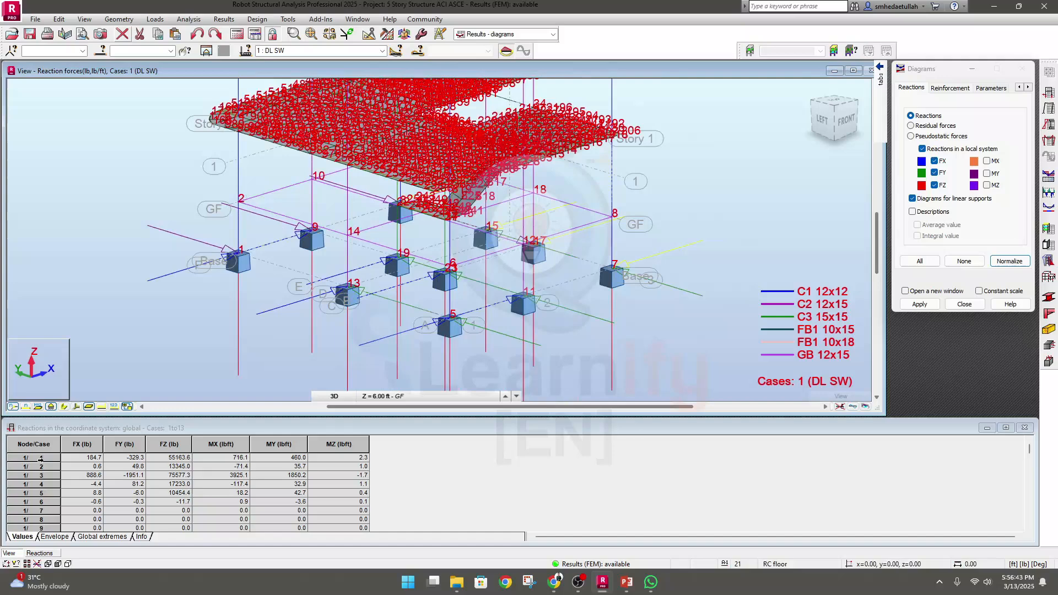
Step: Select the node 1, case 1 row in the reactions table and limit the table to case 1 : DL SW
left_click(15, 458)
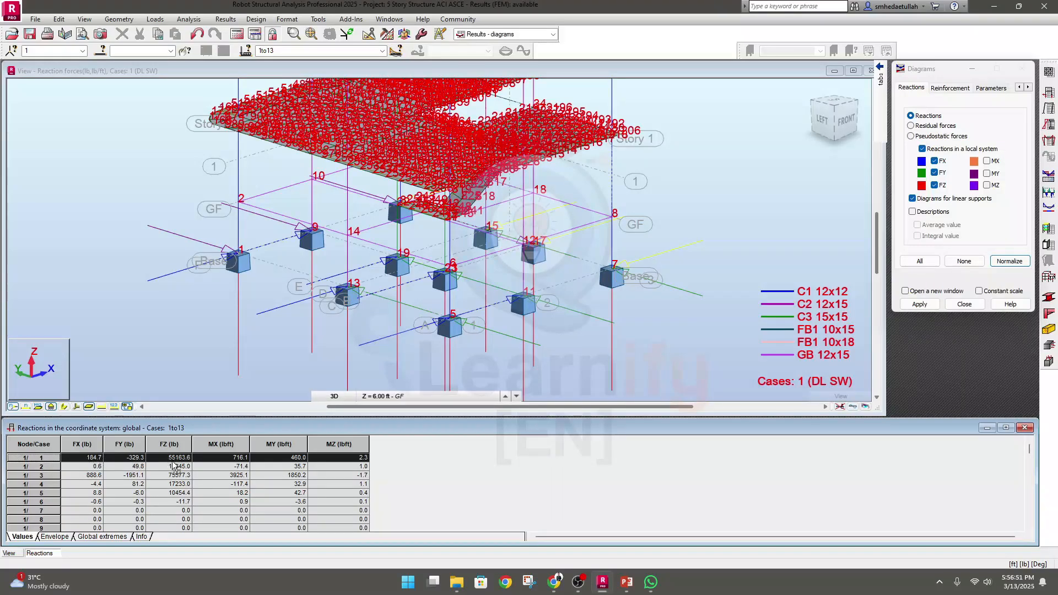
left_click(382, 51)
left_click(309, 62)
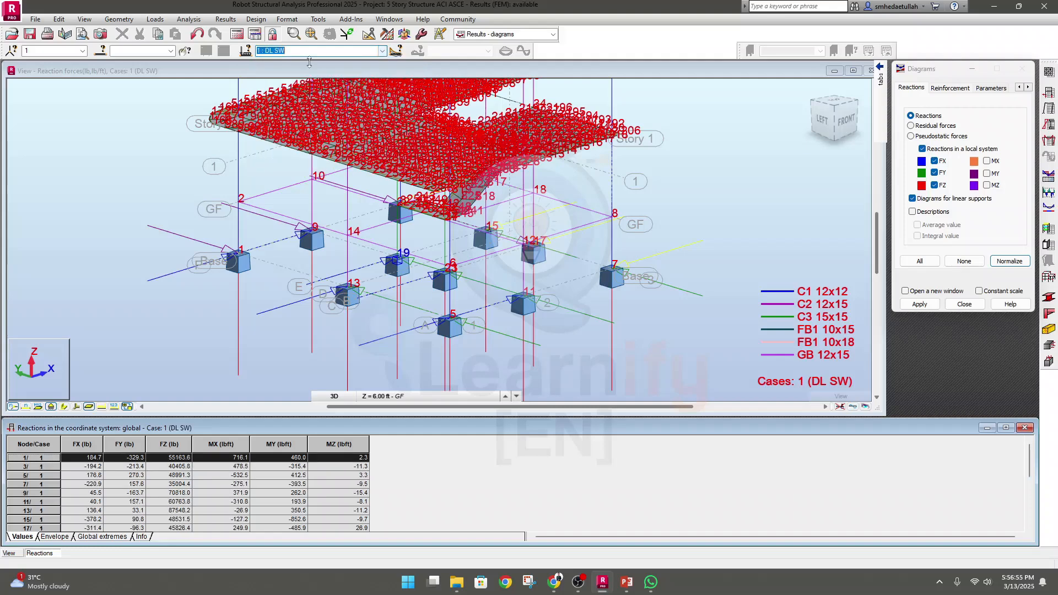
Step: Switch the structure view to load case 4 : LLf, reapply the reaction diagrams and examine the base supports
left_click(223, 313)
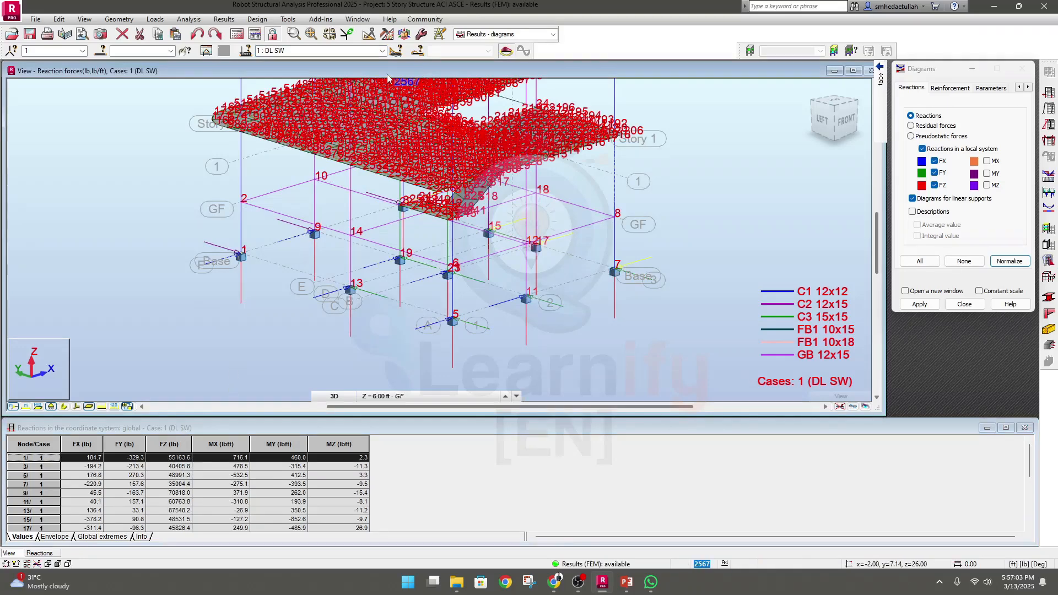
left_click(382, 51)
left_click(302, 82)
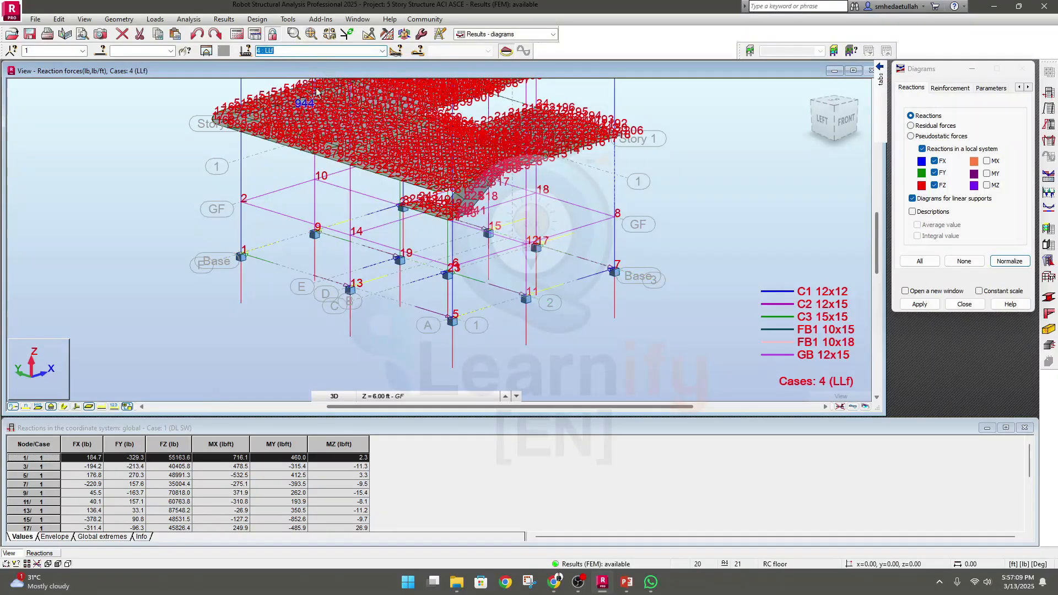
middle_click_drag(154, 292, 158, 294)
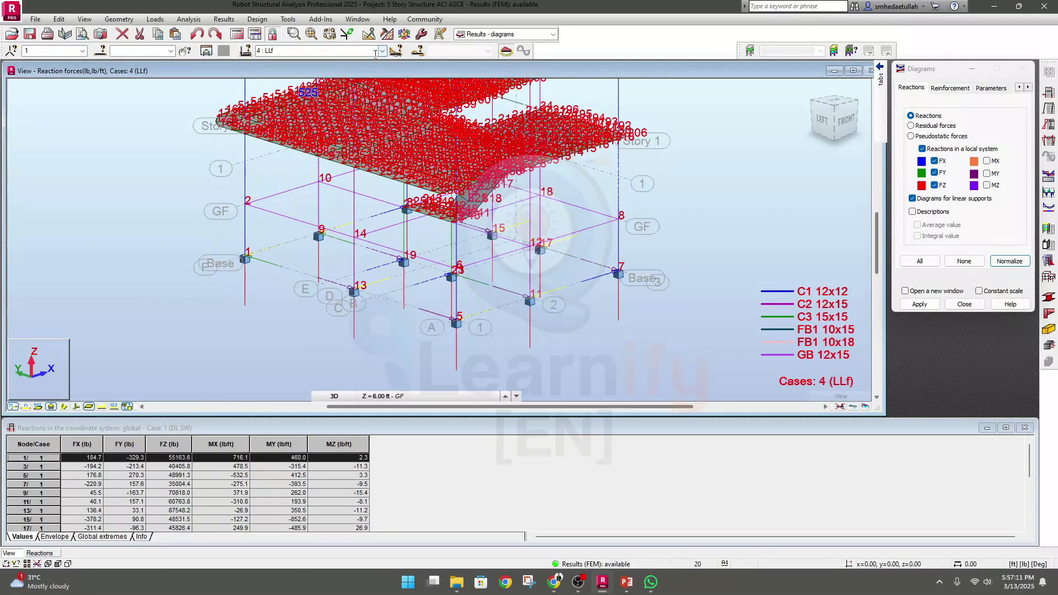
left_click(919, 305)
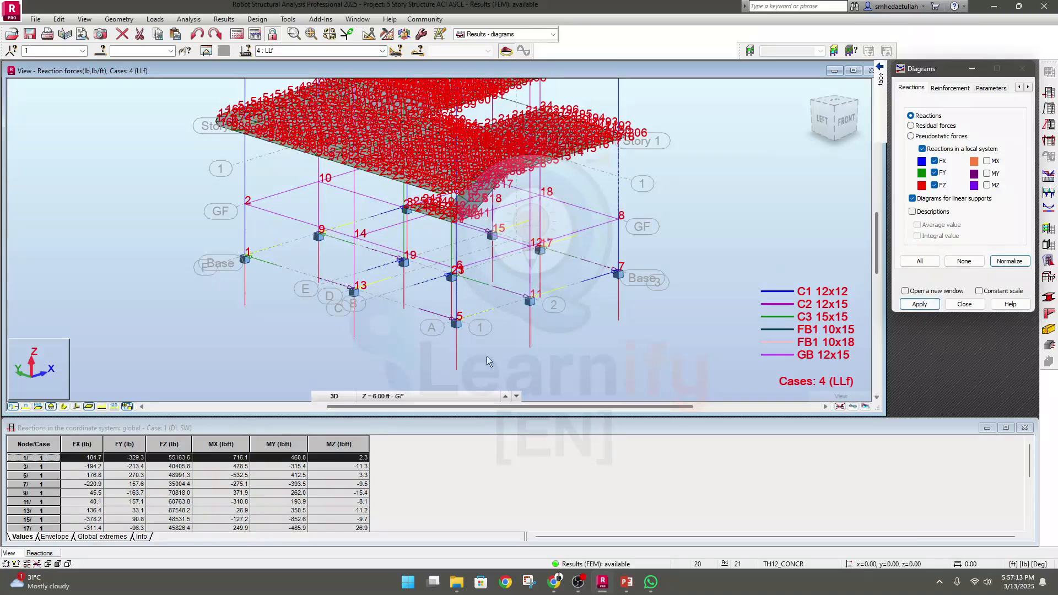
middle_click_drag(274, 365, 315, 342)
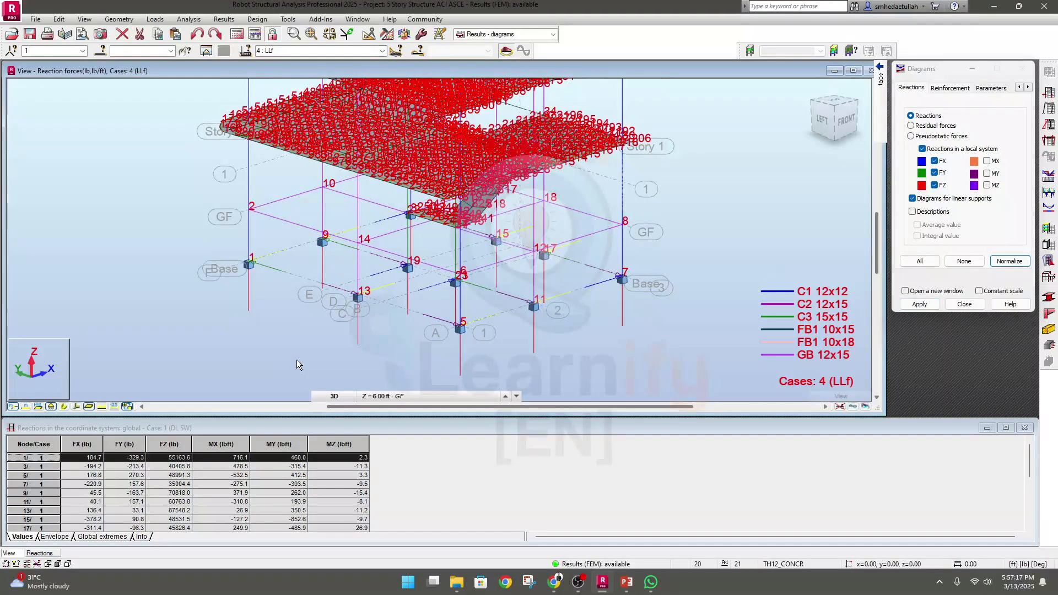
middle_click_drag(320, 356, 327, 347)
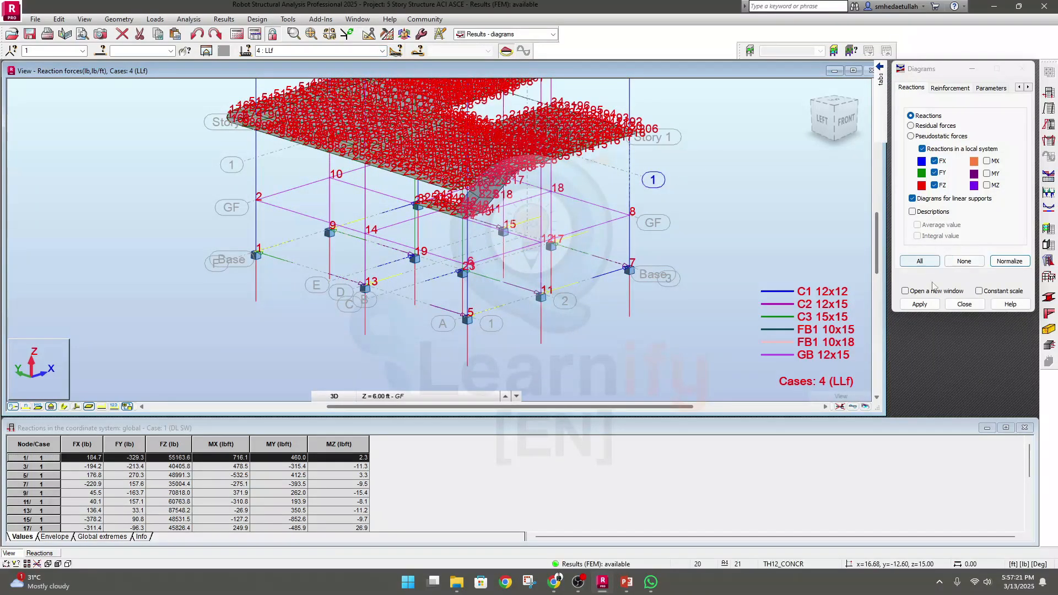
left_click(919, 305)
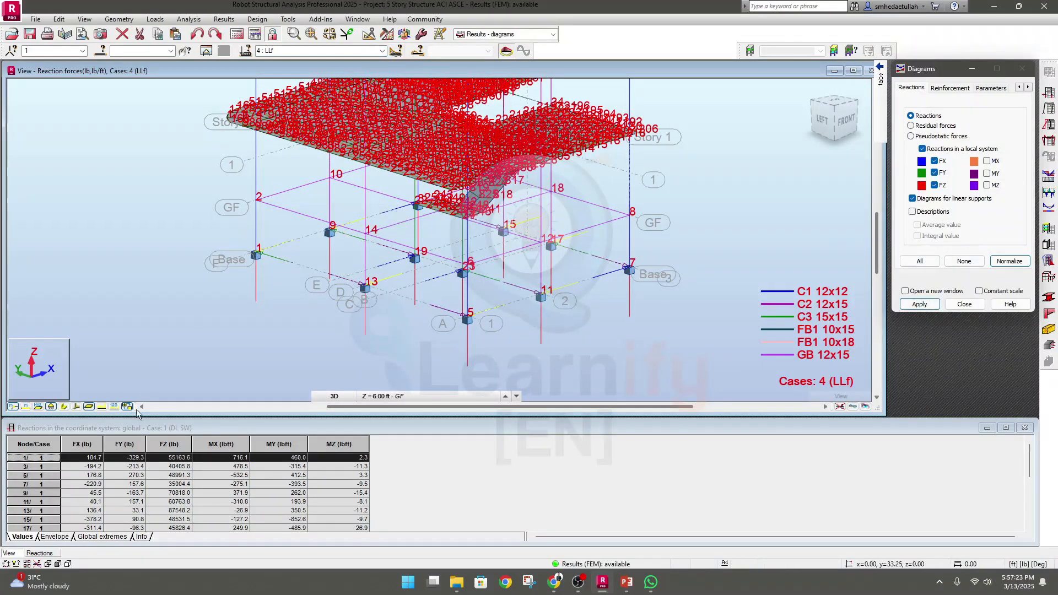
Step: Hide the node numbers and open the reinforcement diagram options
left_click(13, 408)
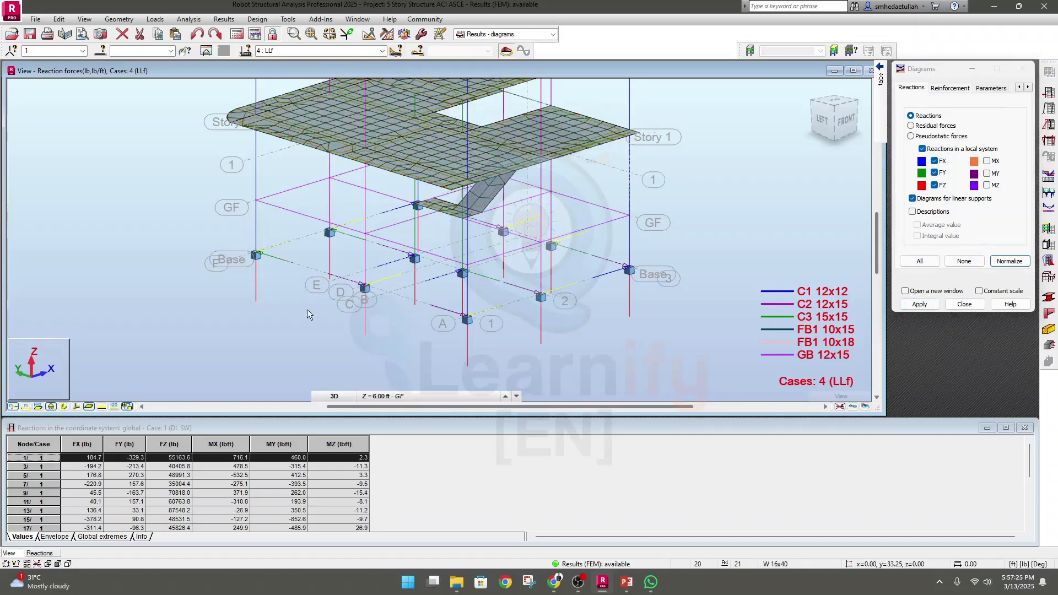
scroll(372, 283, "down", 6)
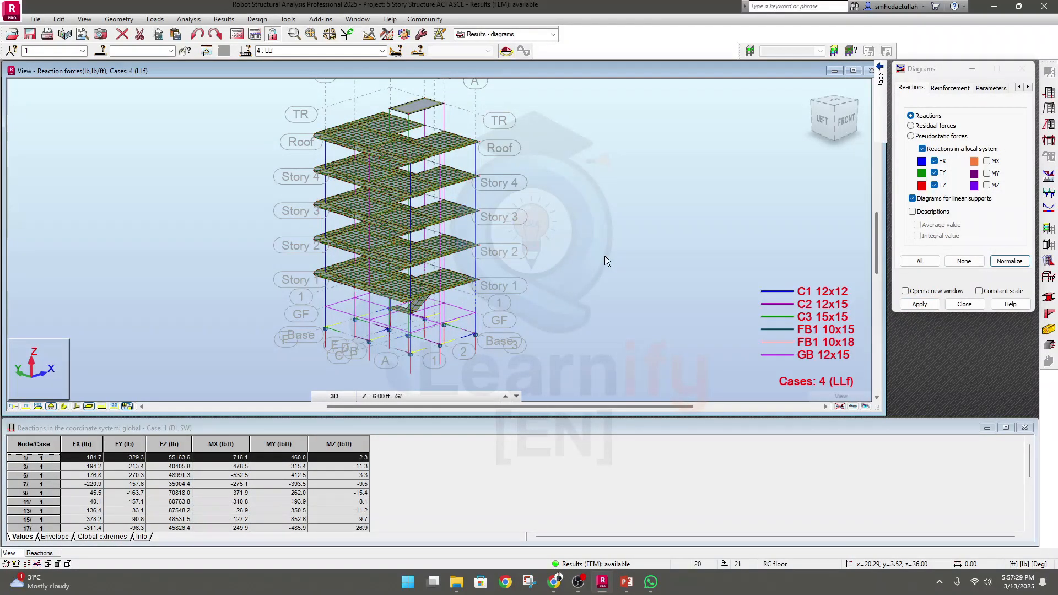
left_click(946, 90)
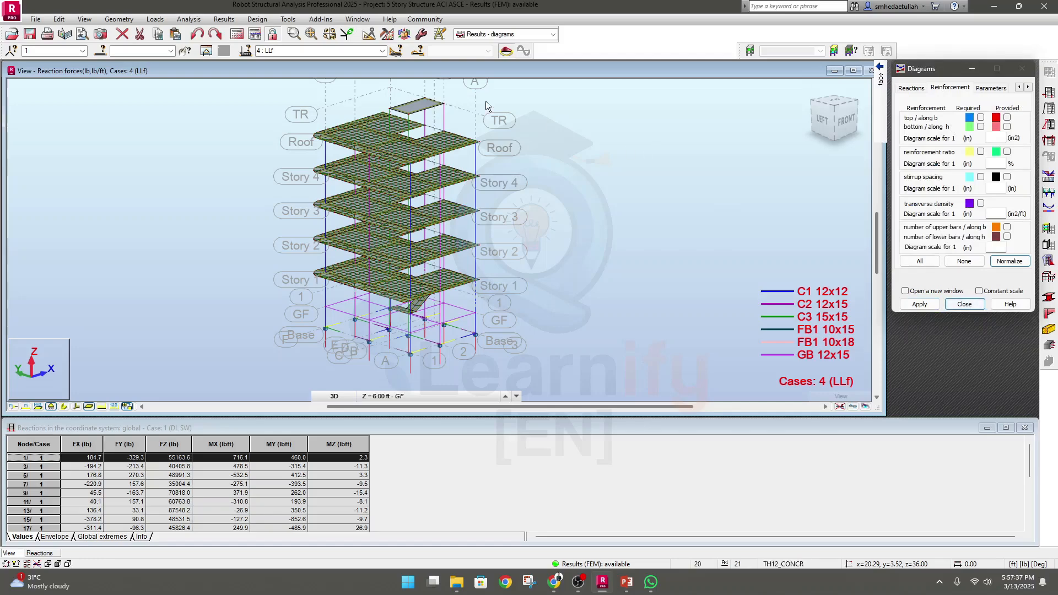
Step: Switch to the Results - maps layout and view the options for principal value maps
left_click(553, 34)
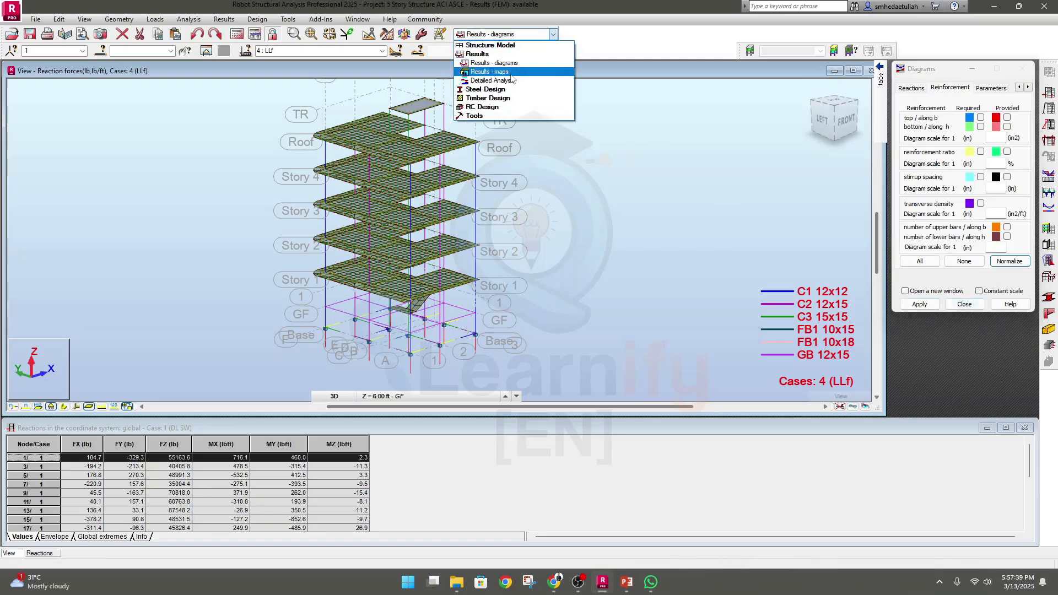
left_click(511, 72)
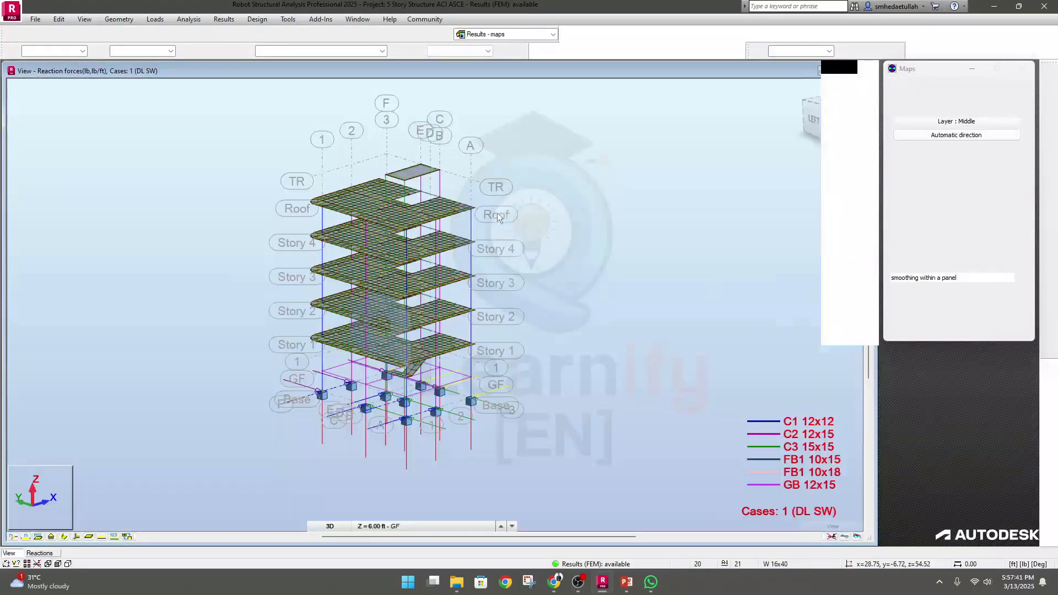
scroll(562, 321, "up", 1)
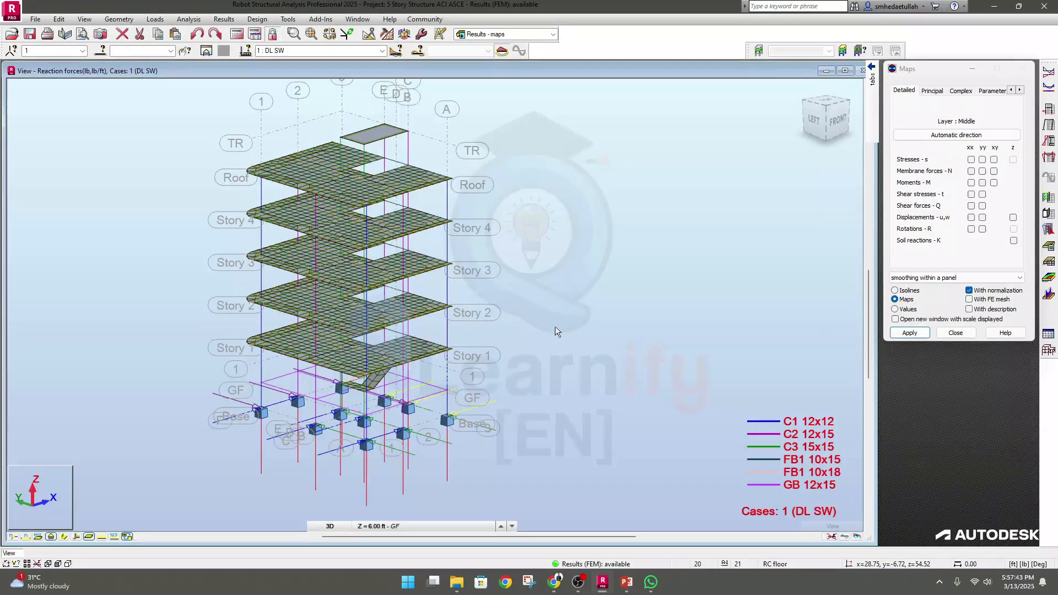
left_click(933, 92)
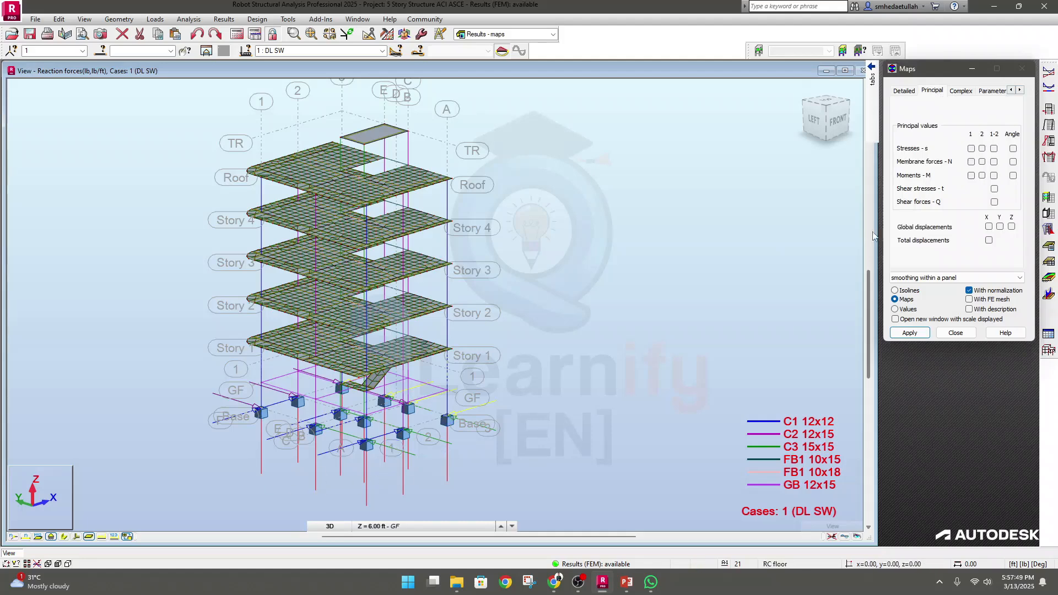
Step: Return to the Results - diagrams layout and open the reaction diagram settings
left_click(553, 34)
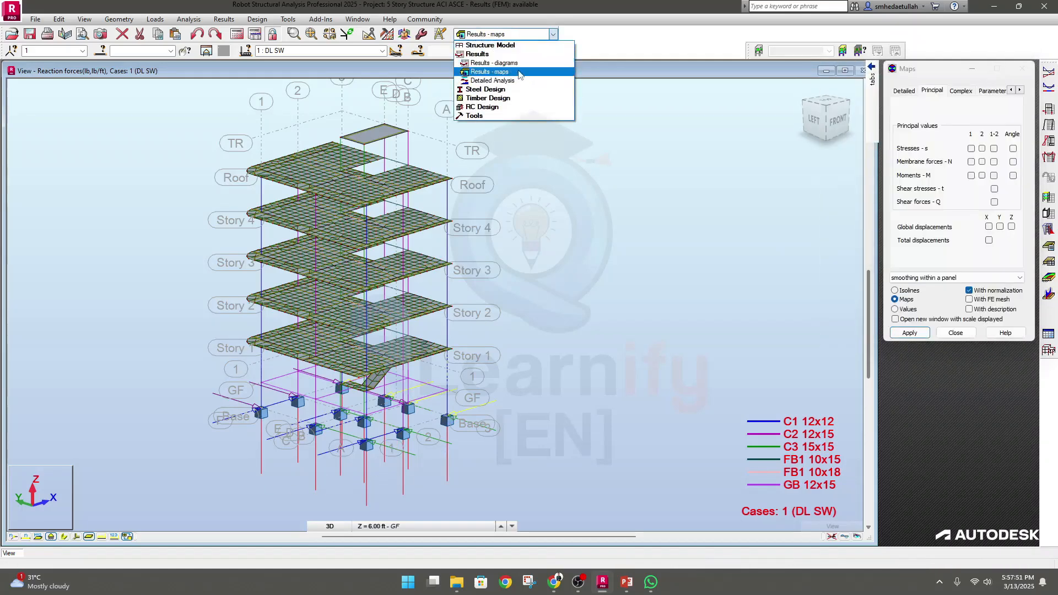
left_click(517, 64)
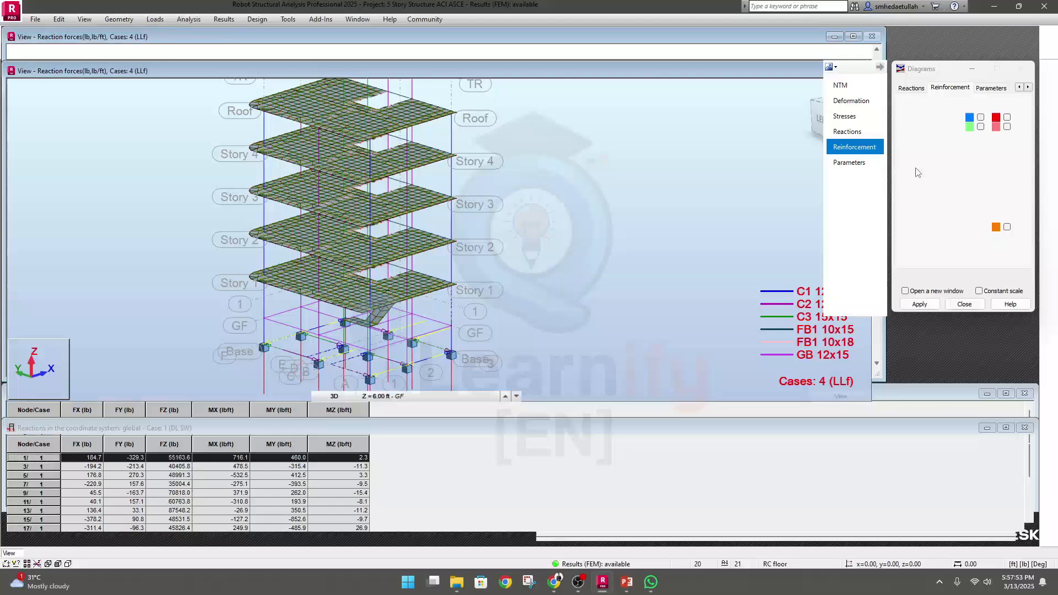
left_click(917, 88)
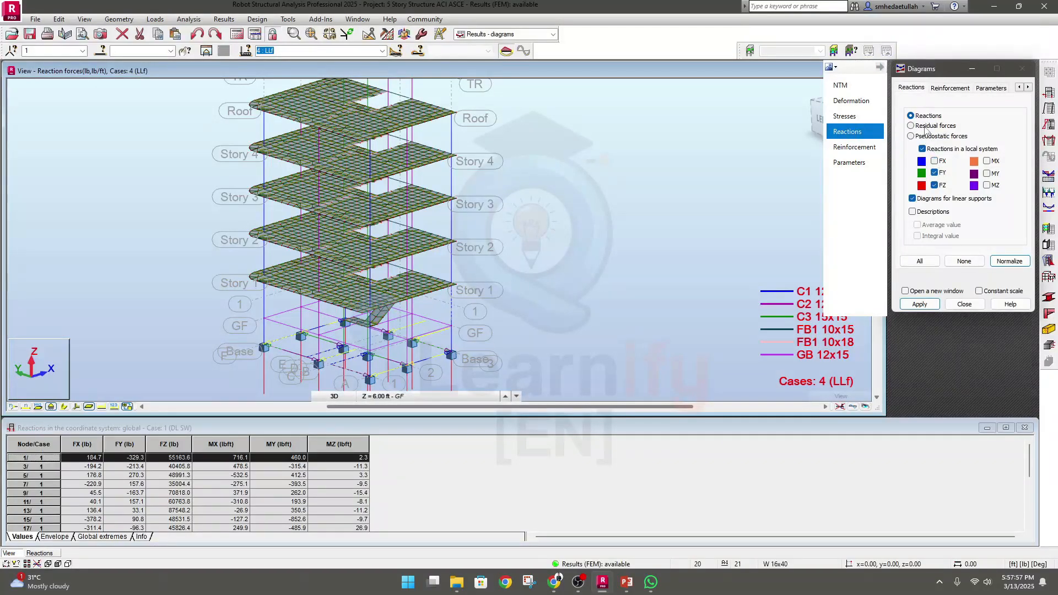
Step: Display the residual forces for load case 4 : LLf, followed by the pseudostatic forces, and examine the base supports
left_click(919, 305)
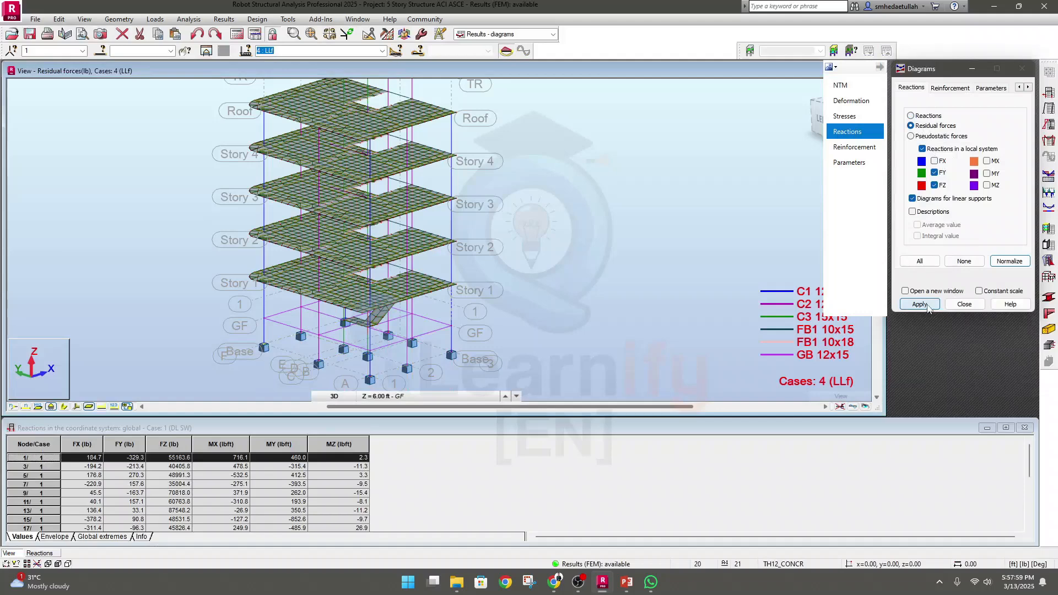
middle_click_drag(604, 300, 607, 270)
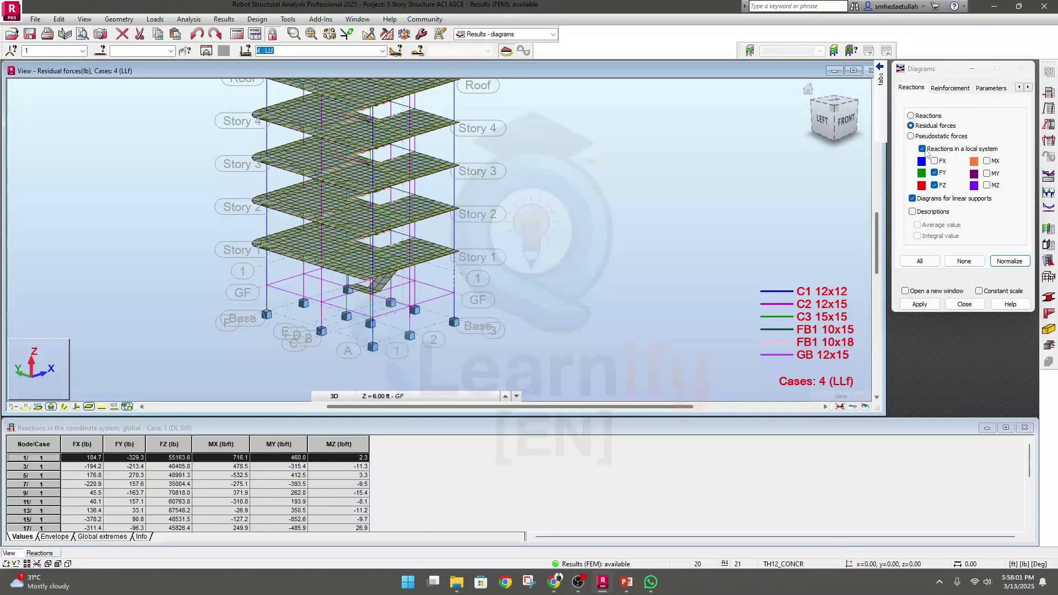
left_click(912, 137)
left_click(929, 305)
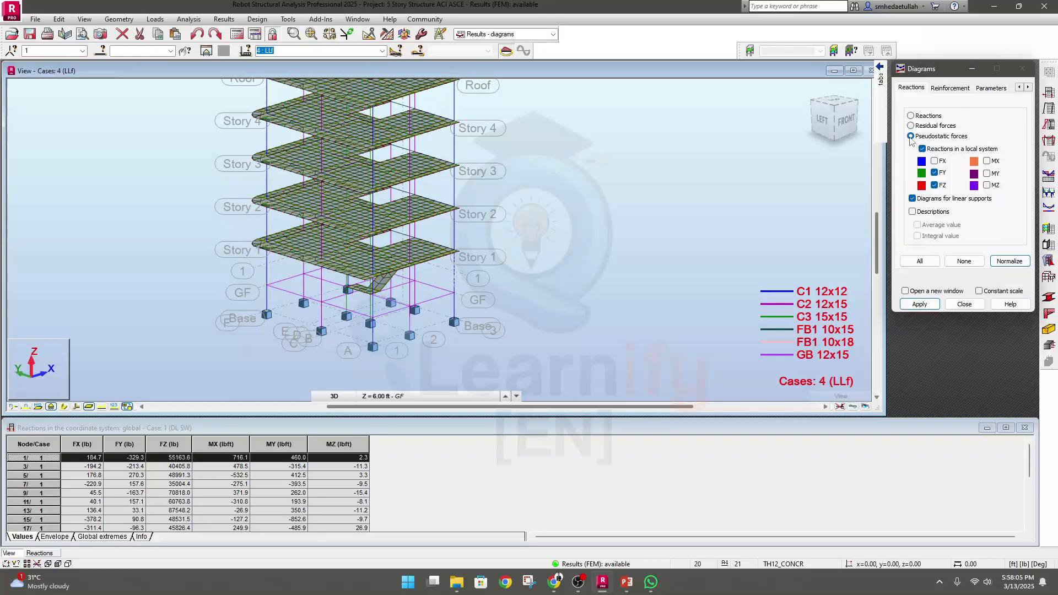
Step: Clear all reaction diagram components from the structure and switch the view to load case 3 : DL PW
left_click(935, 186)
left_click(920, 304)
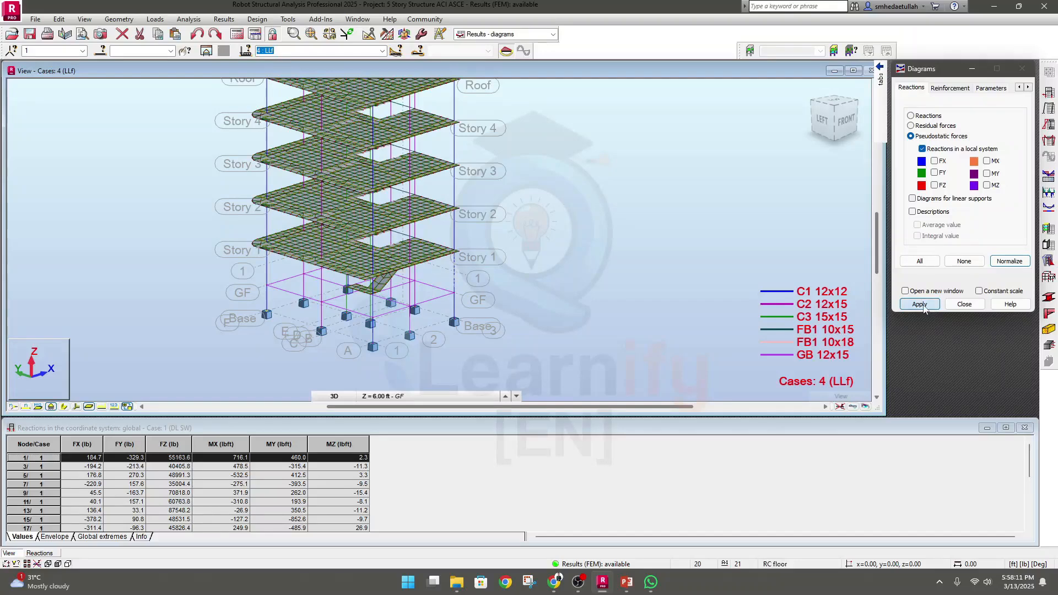
middle_click_drag(528, 297, 531, 318)
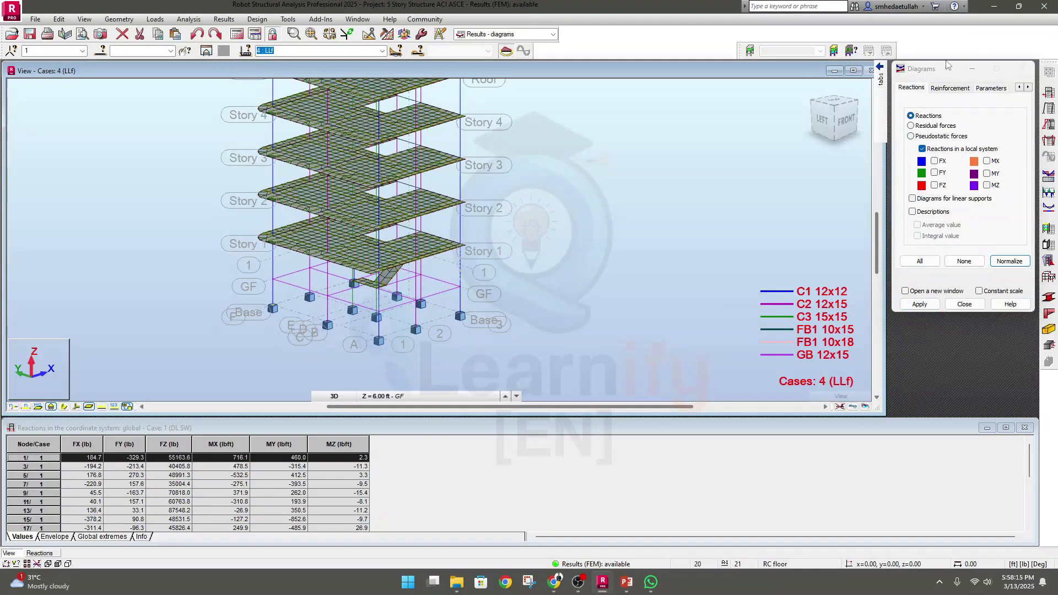
left_click(382, 51)
left_click(292, 75)
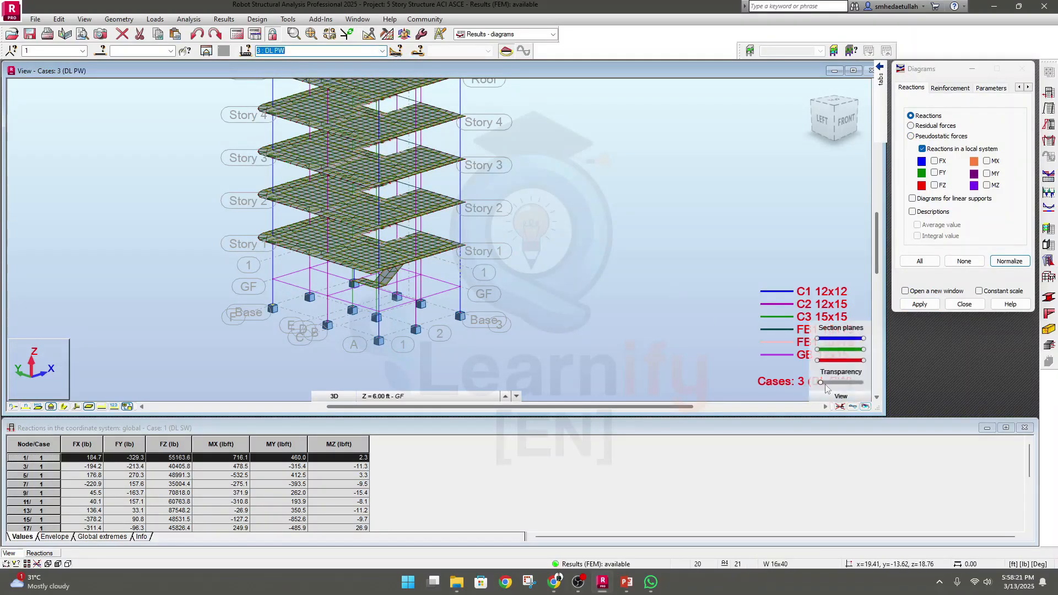
scroll(651, 256, "down", 2)
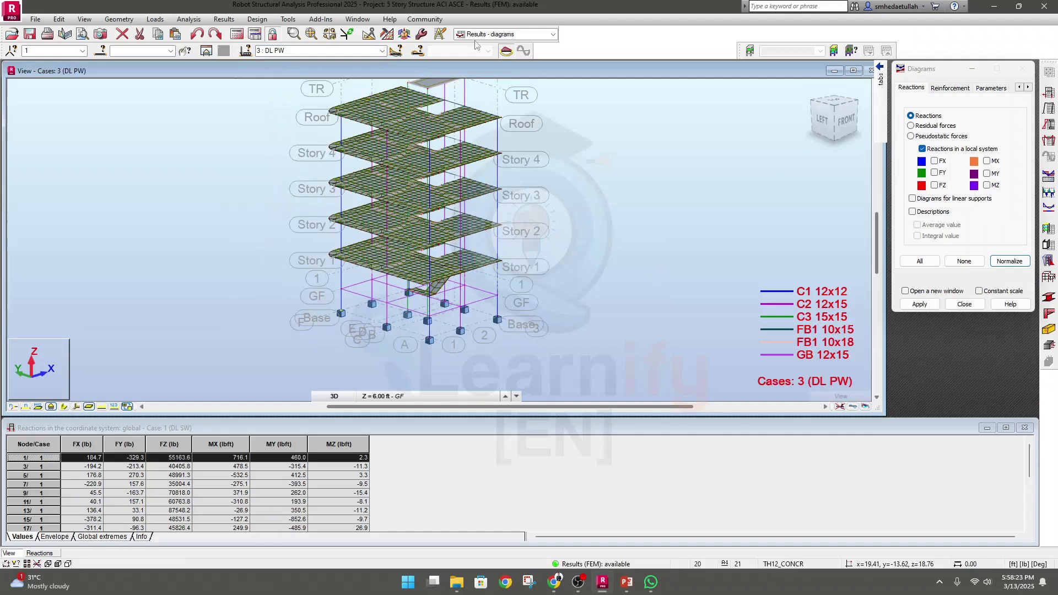
Step: Switch to the Results - maps layout and open the detailed map options
left_click(553, 34)
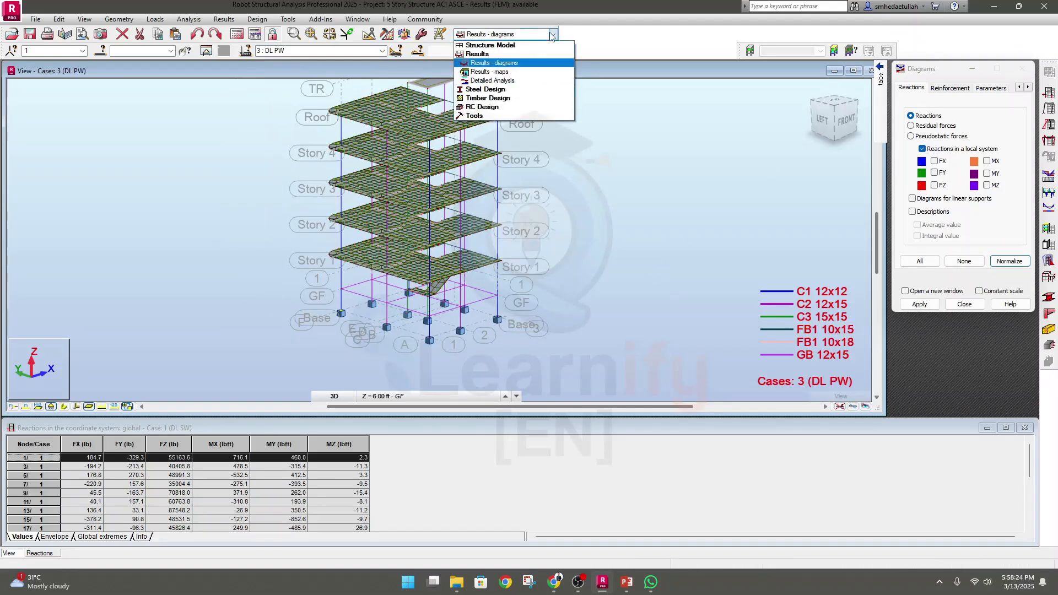
left_click(508, 71)
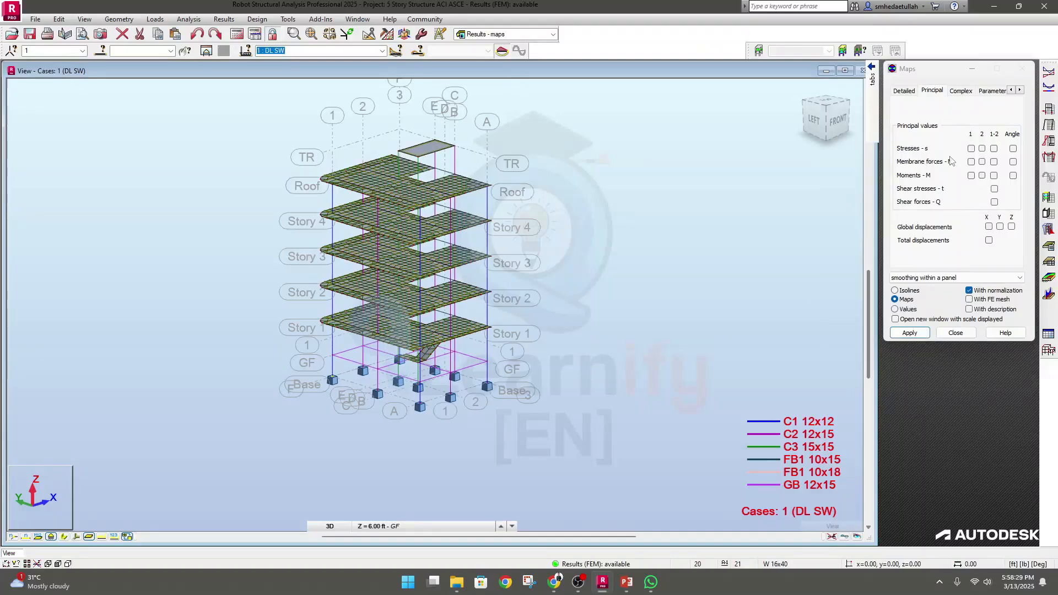
left_click(905, 91)
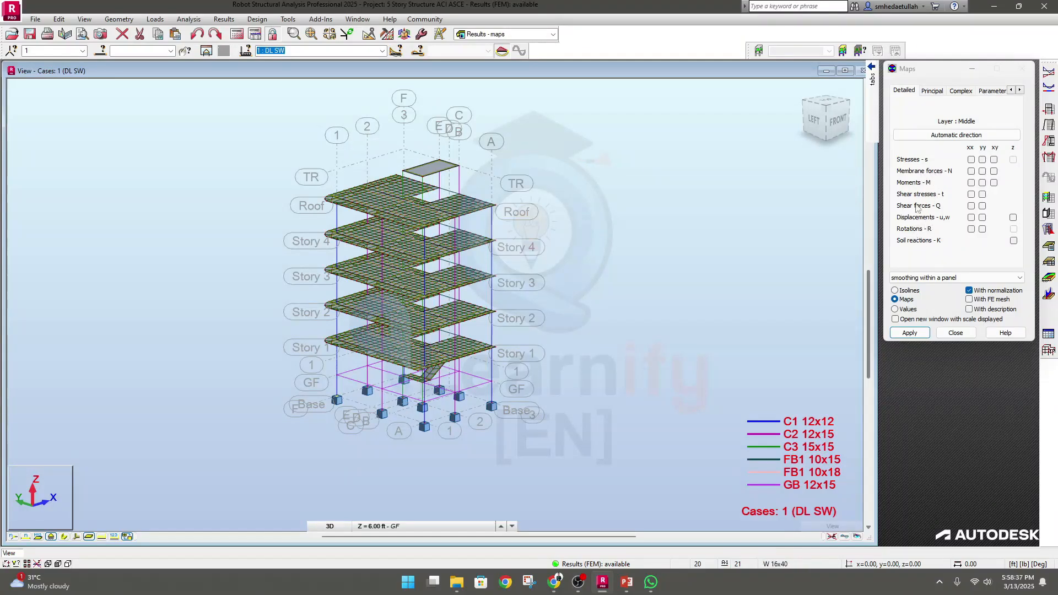
Step: Display the xx displacements of the slabs as color maps with descriptions and examine the values on each story
left_click(899, 93)
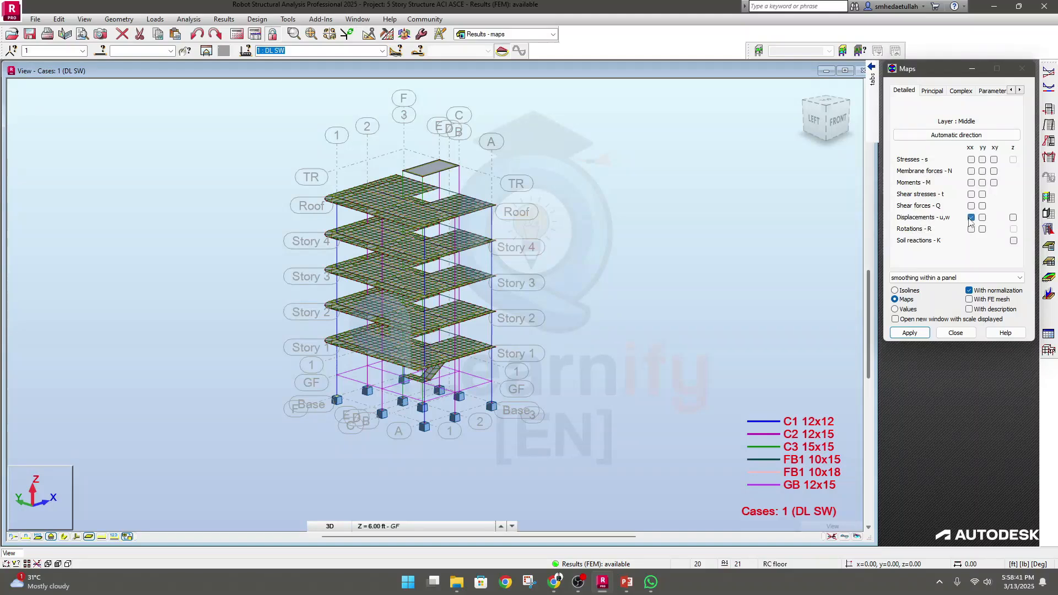
left_click(901, 312)
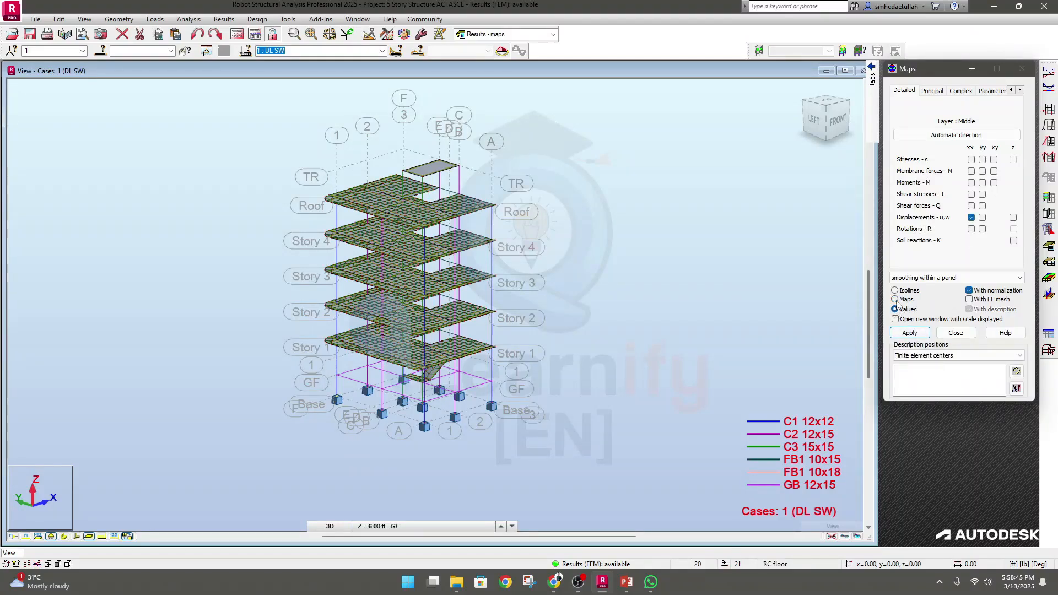
left_click(896, 300)
left_click(912, 333)
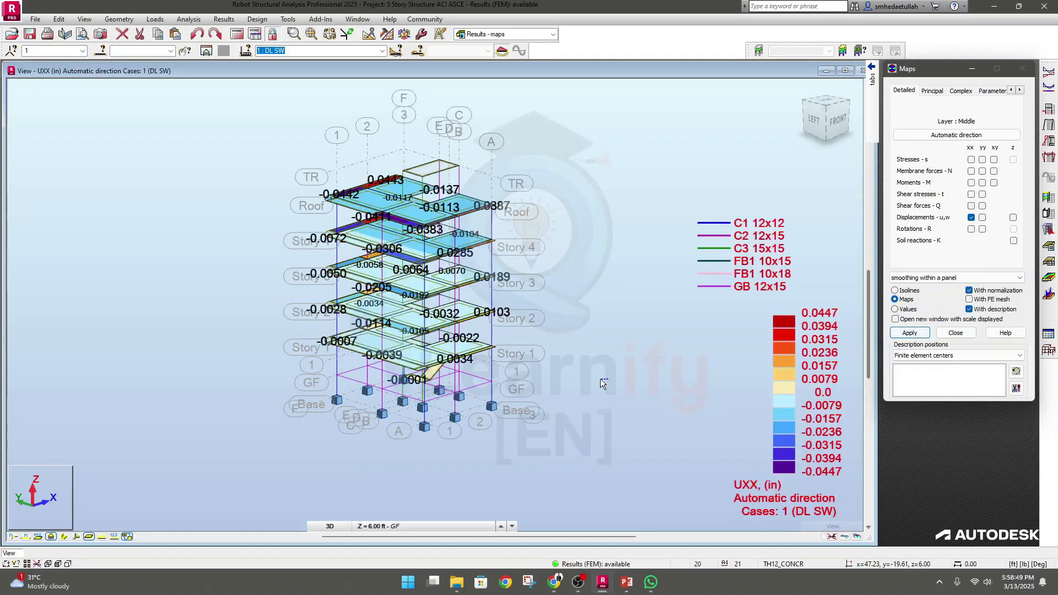
middle_click_drag(567, 369, 528, 374)
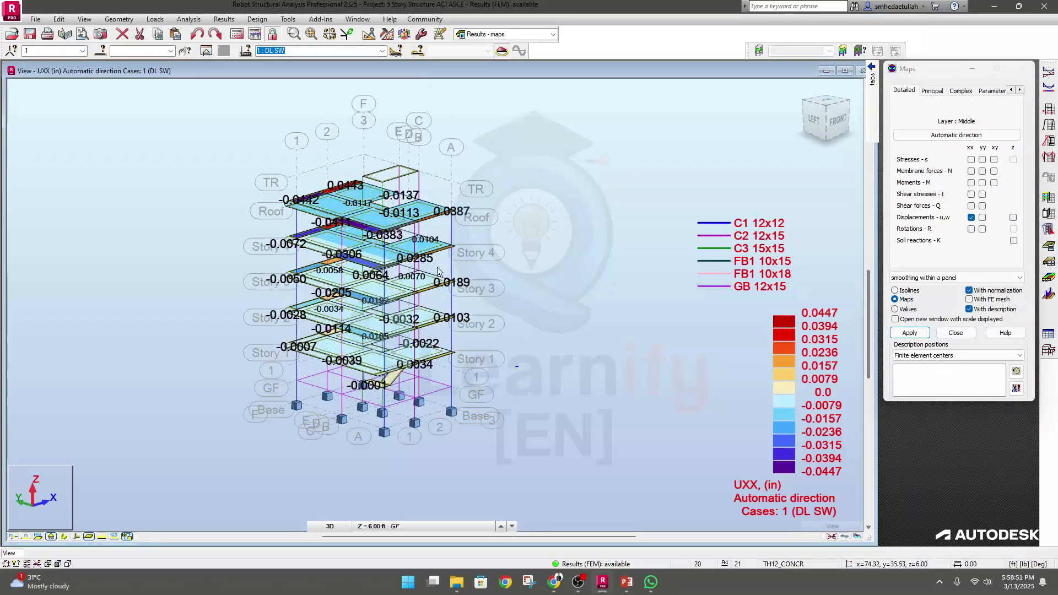
scroll(496, 284, "up", 3)
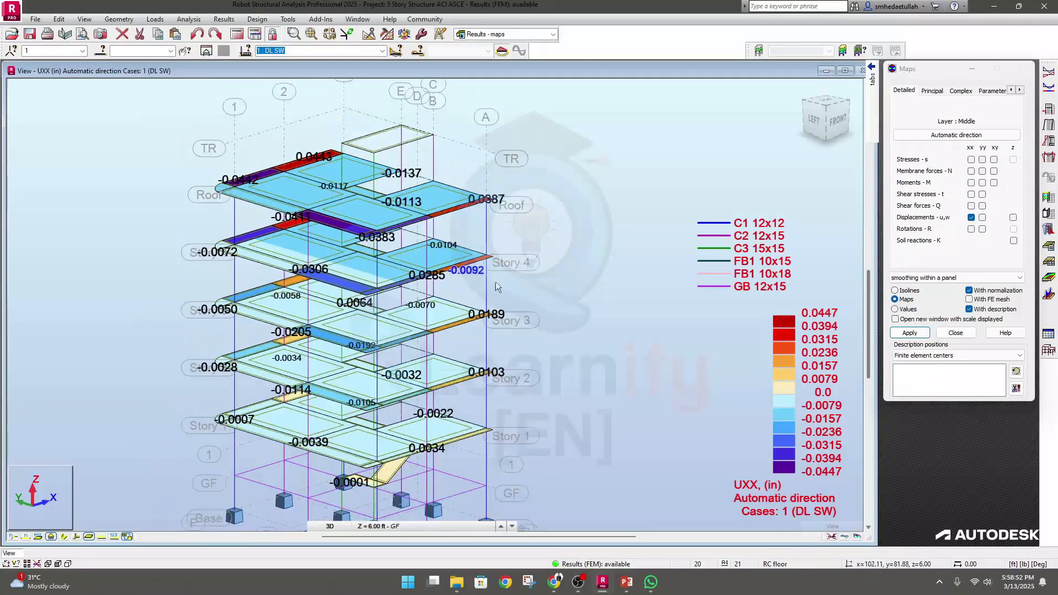
Step: Show the xx displacement map for load case 2 : DL FF and for 11 : 1.4 DL, examining every story
left_click(382, 51)
left_click(340, 68)
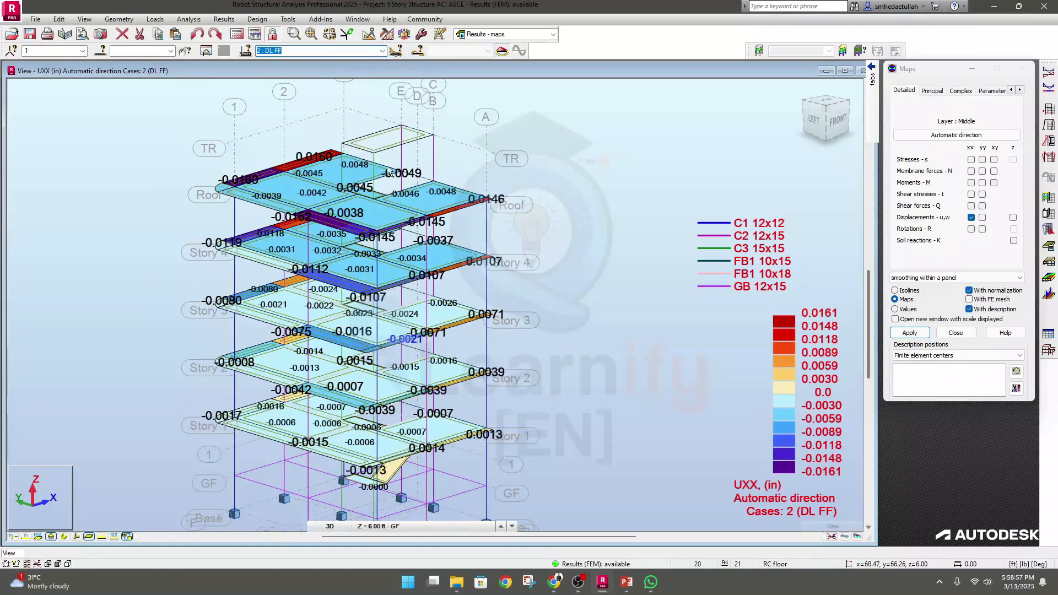
left_click(382, 50)
left_click(299, 132)
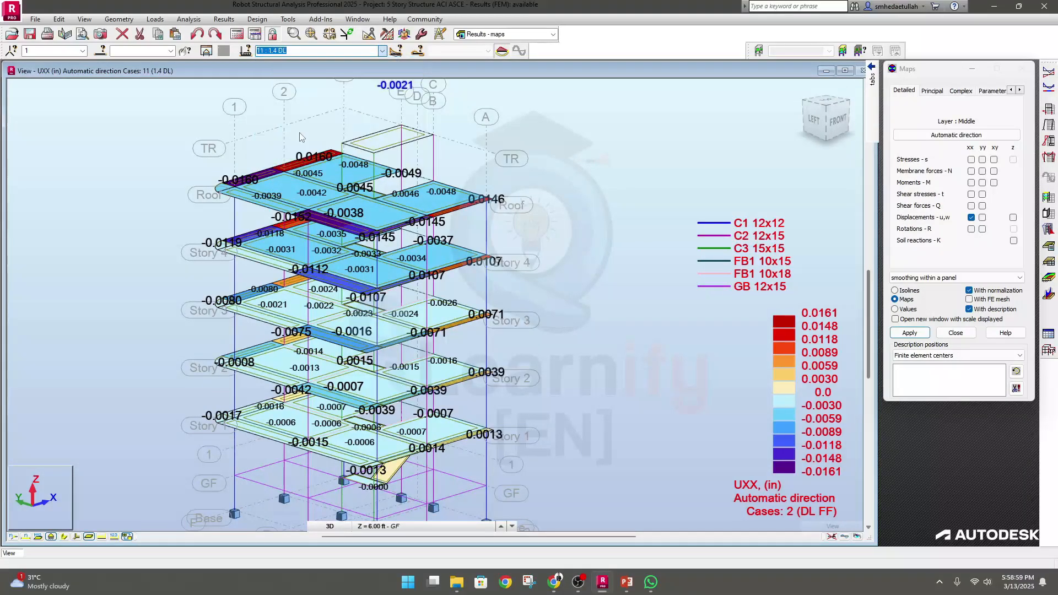
middle_click_drag(634, 376, 627, 332)
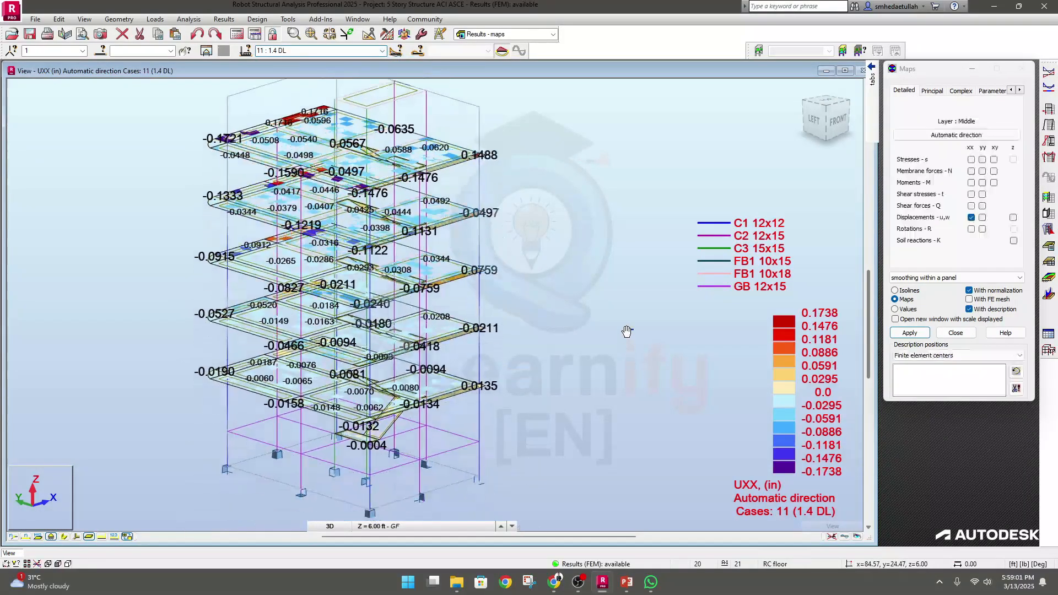
middle_click_drag(538, 342, 550, 345)
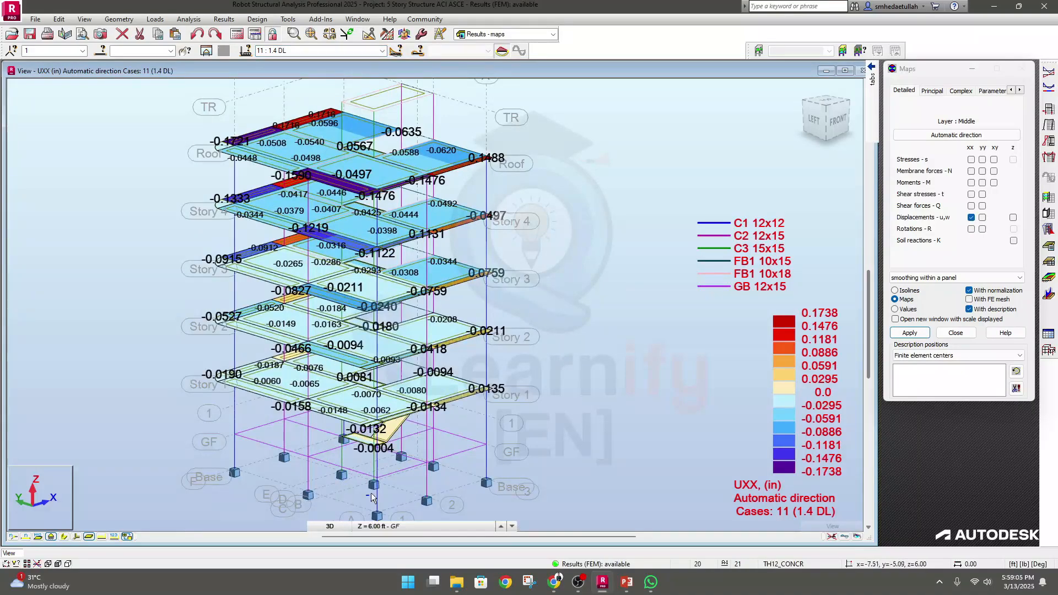
middle_click_drag(618, 408, 617, 402)
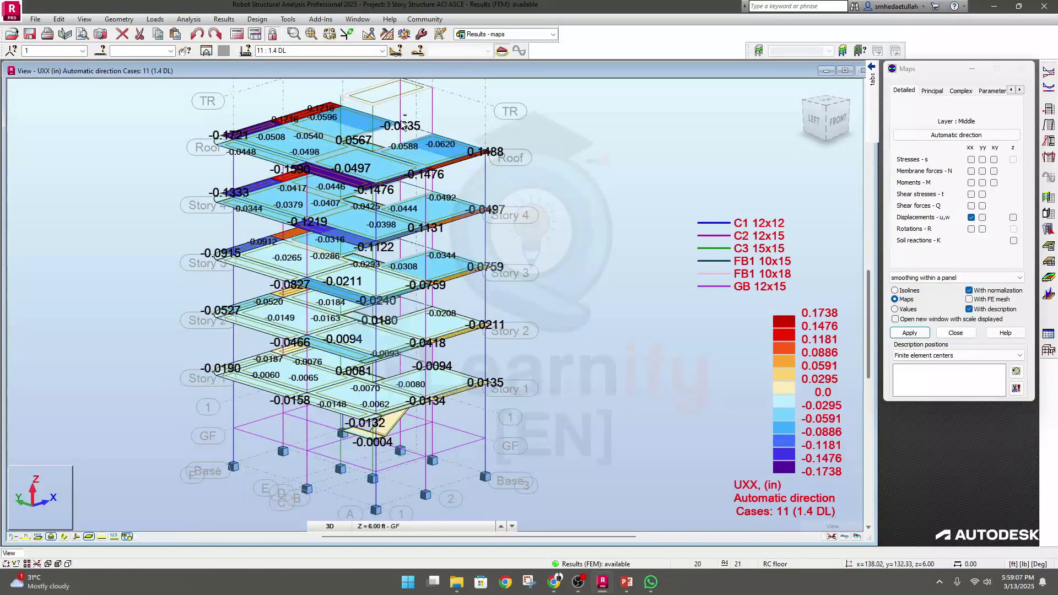
middle_click_drag(571, 178, 567, 187)
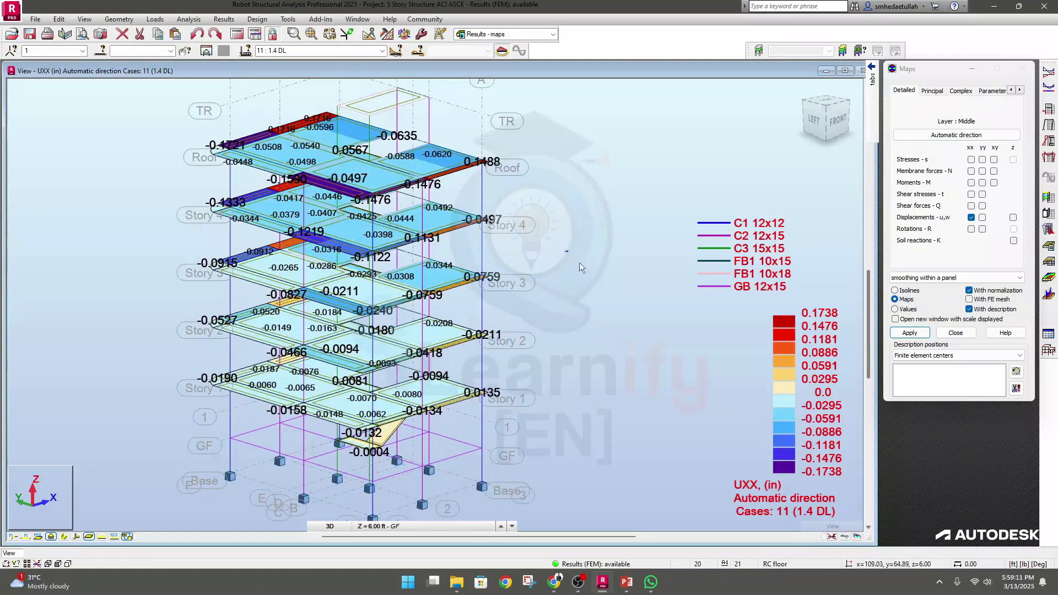
Step: Replace the xx displacement map with the yy displacement map for the 1.4 DL case and examine the slabs
left_click(983, 218)
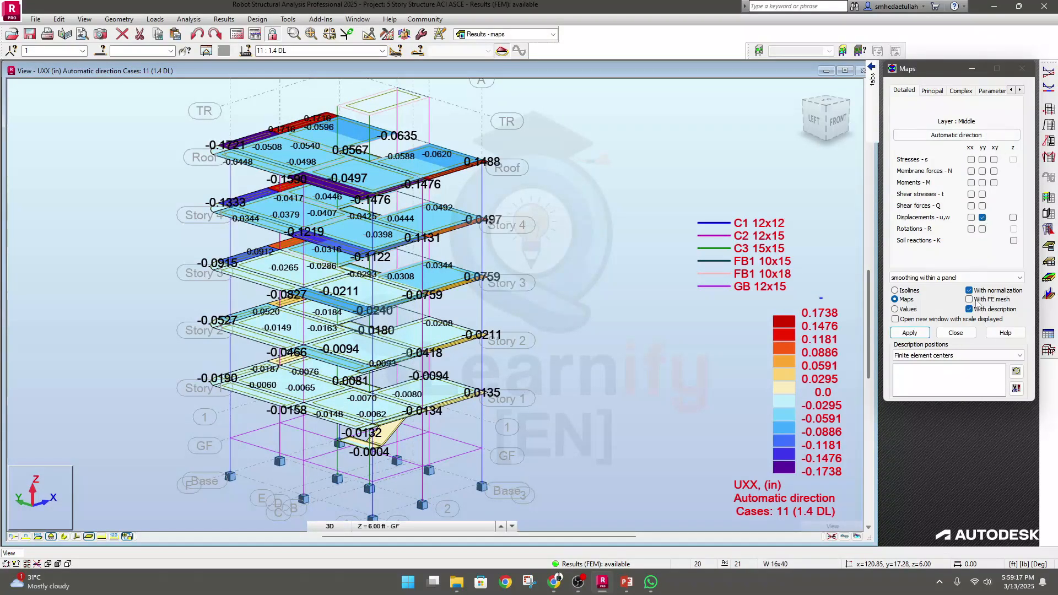
left_click(919, 332)
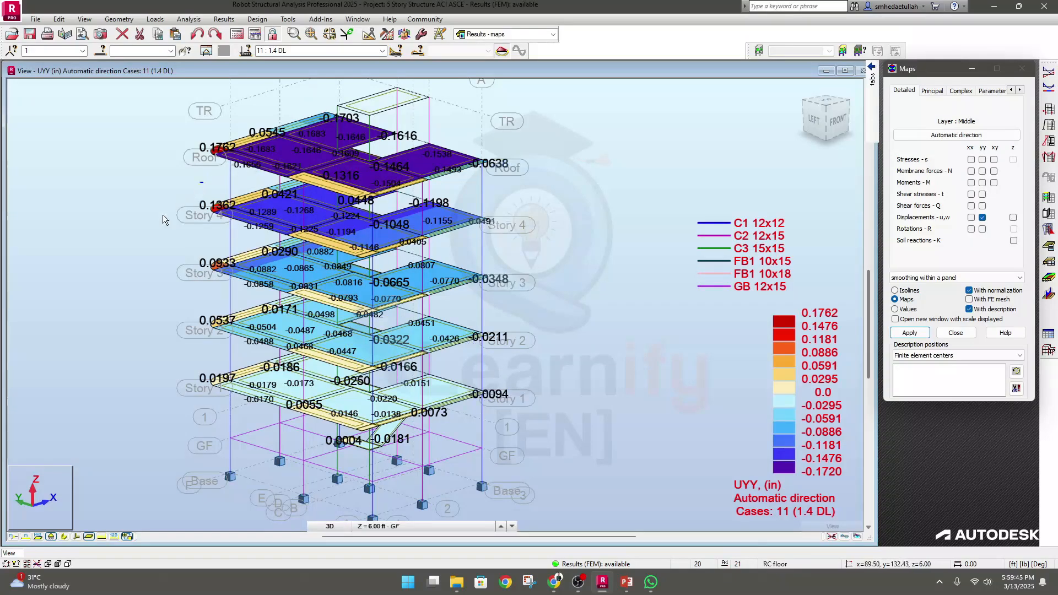
left_click(147, 204)
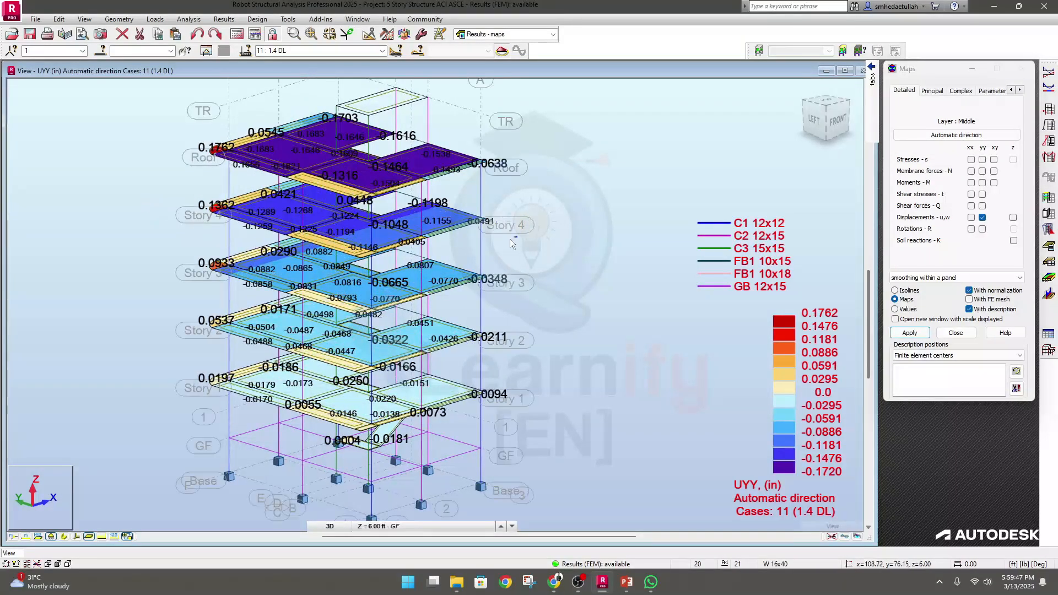
left_click(504, 291)
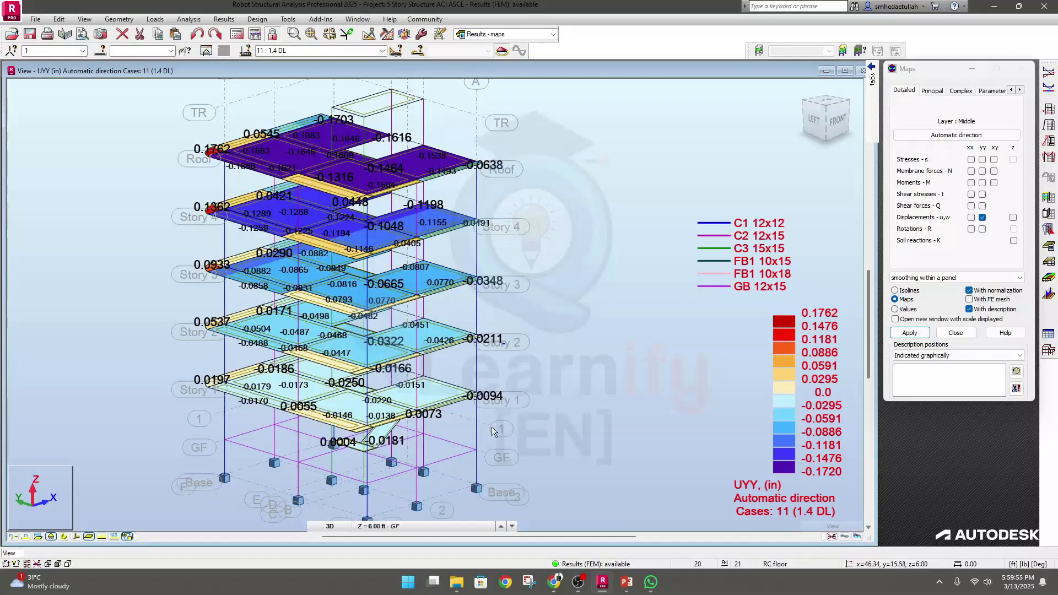
scroll(499, 148, "down", 2)
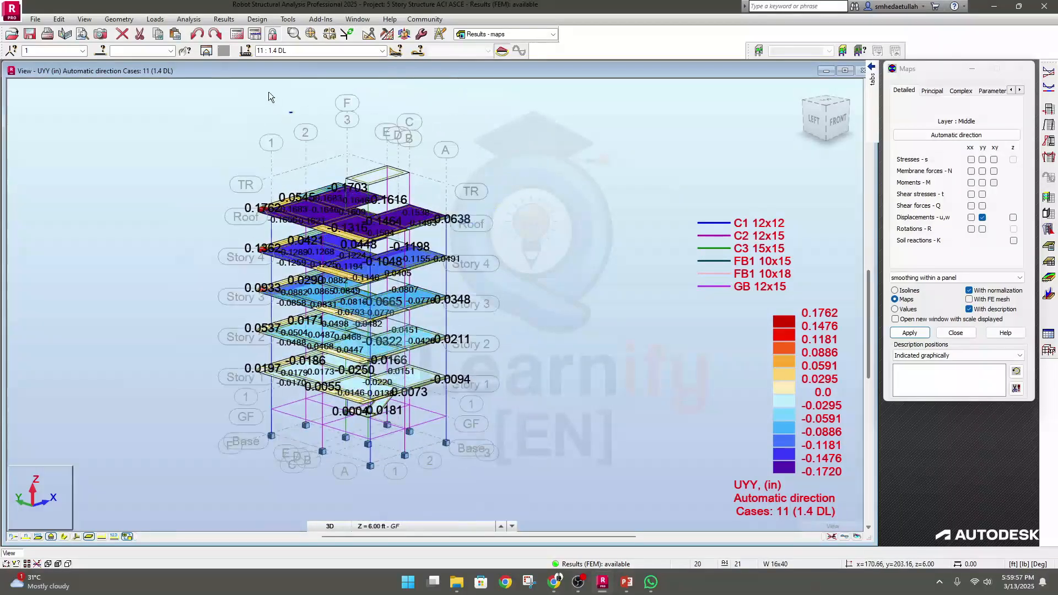
left_click(206, 52)
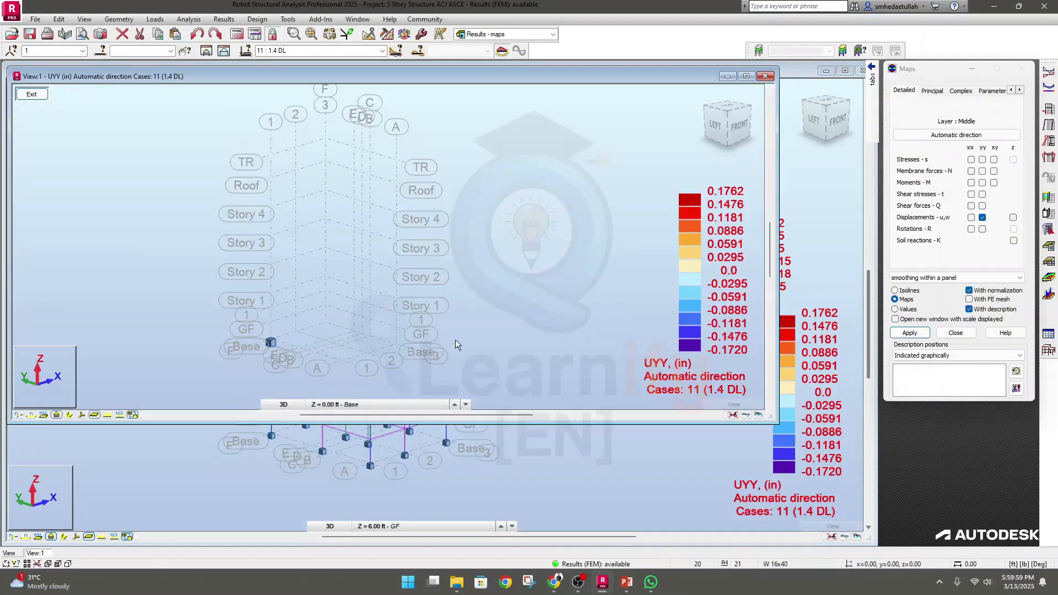
scroll(303, 343, "up", 4)
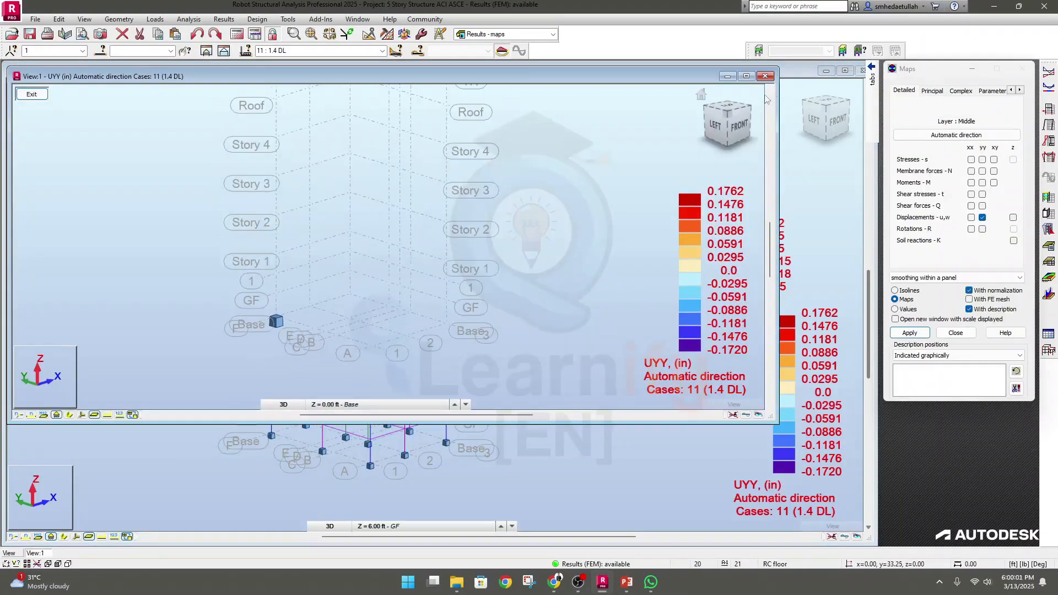
left_click(766, 76)
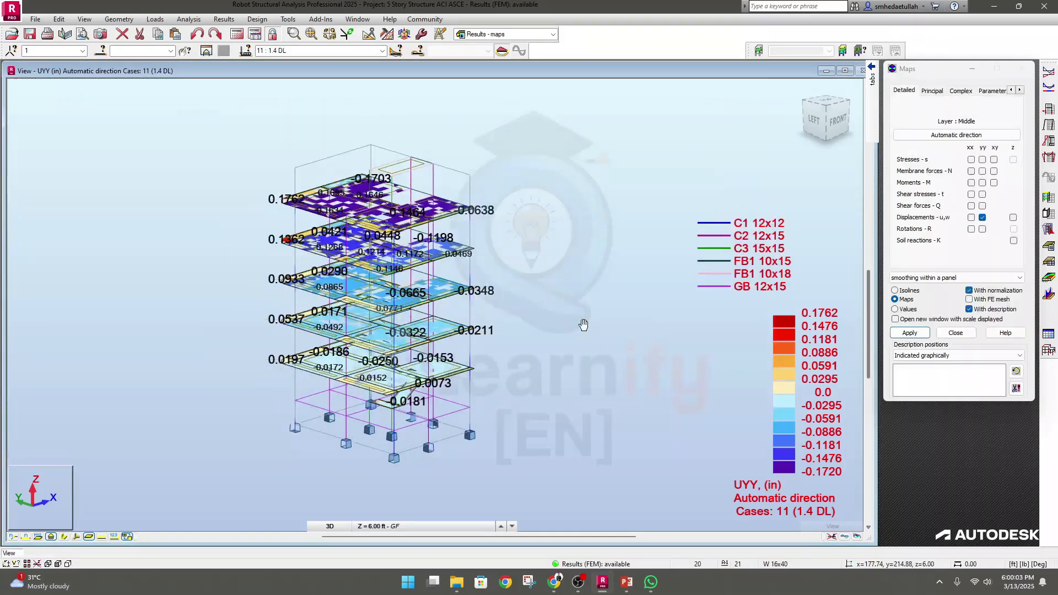
Step: Select all elements of Story 1 and isolate them in a new window to examine the slab's yy displacement map
scroll(527, 328, "up", 2)
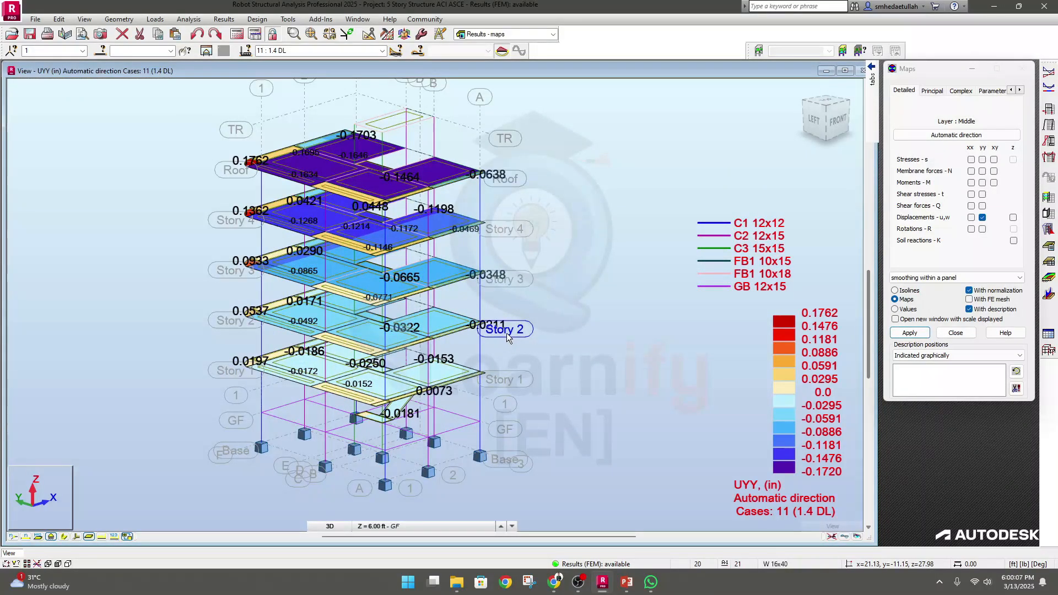
double_click(504, 381)
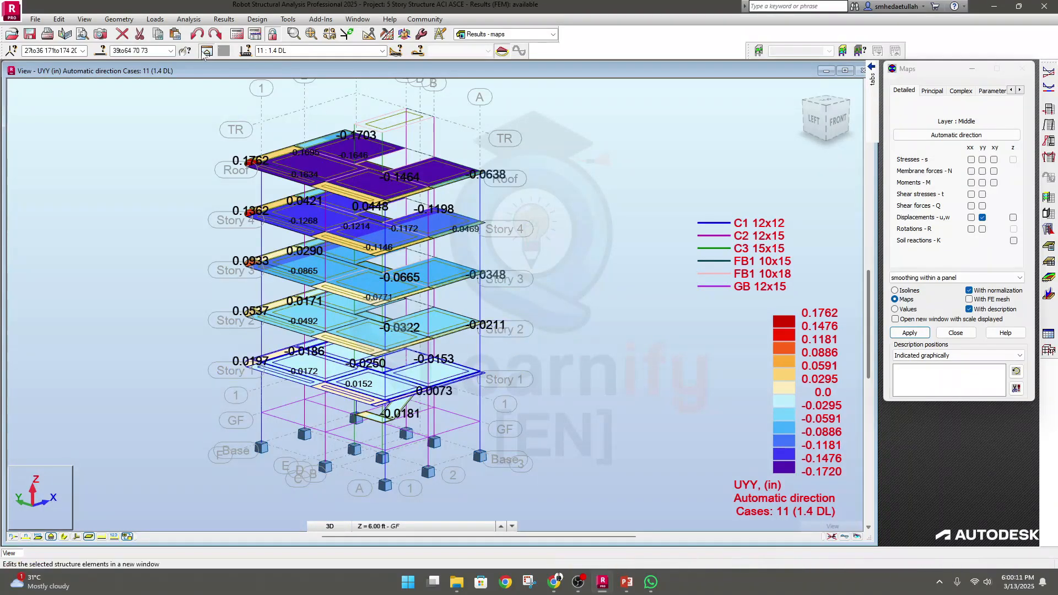
left_click(380, 405)
left_click(366, 368)
scroll(277, 289, "up", 6)
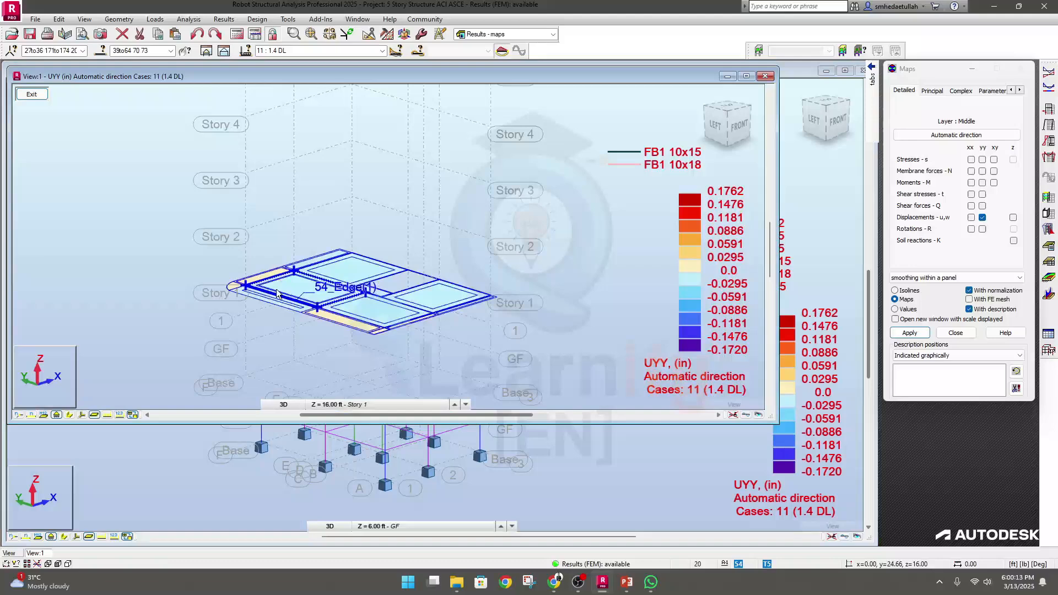
middle_click_drag(255, 366, 149, 331)
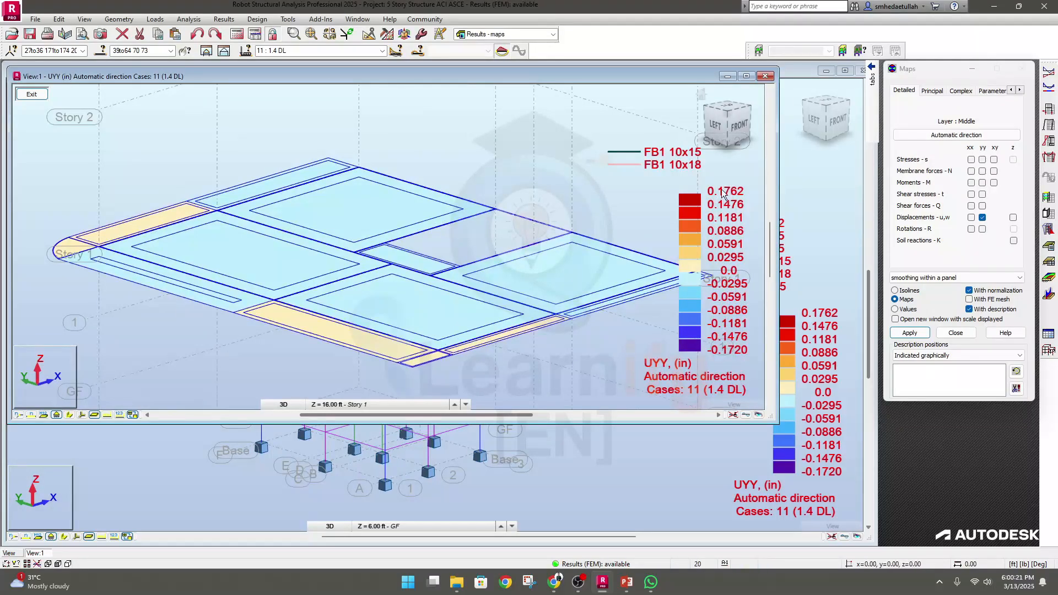
Step: Reapply the yy displacement map to the isolated Story 1 slab
left_click(972, 218)
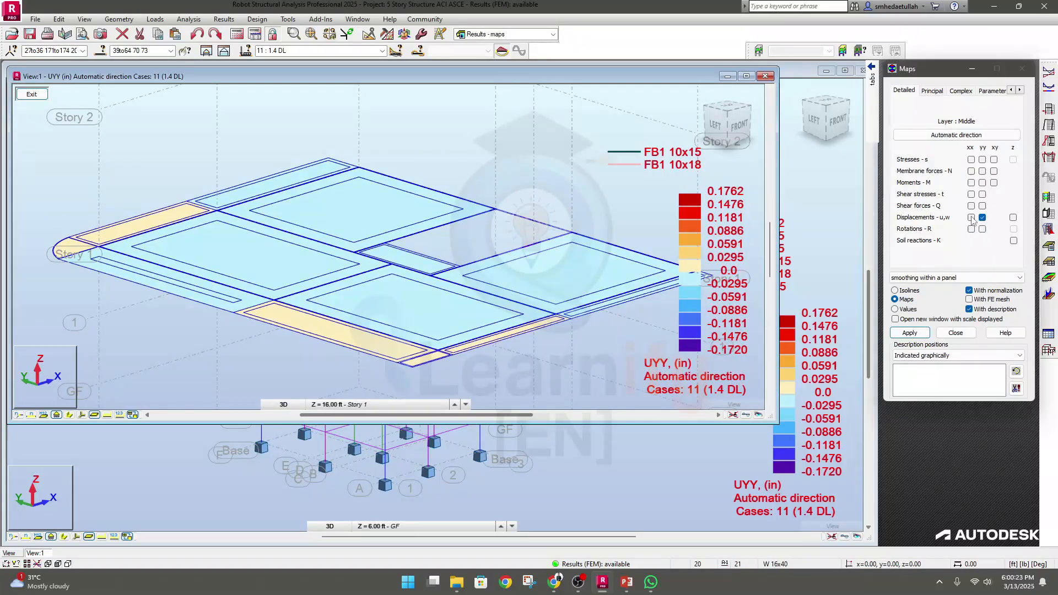
left_click(911, 334)
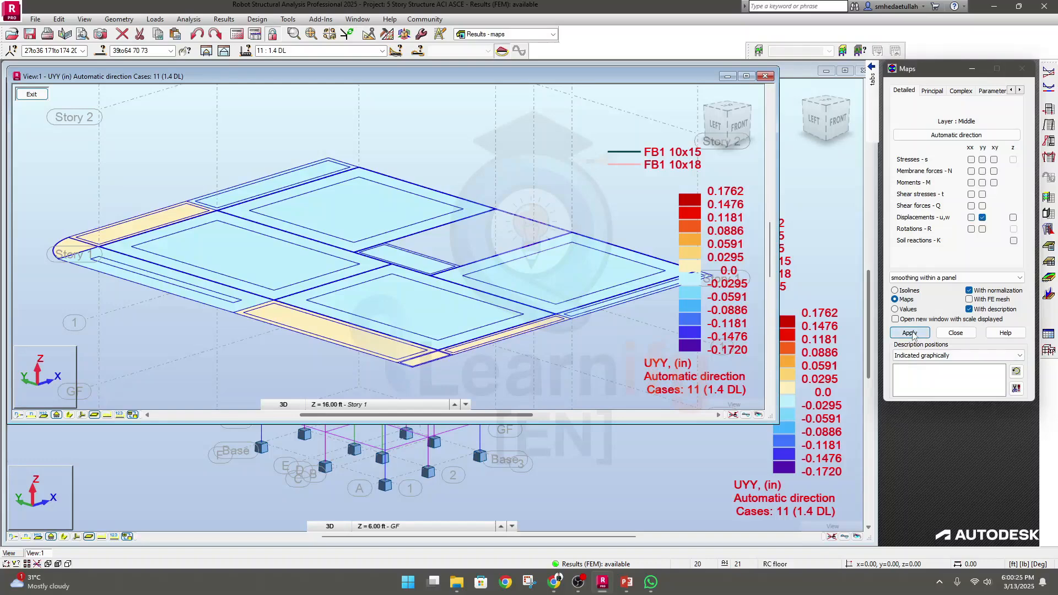
Step: Examine the isolated Story 1 slab's yy displacement map and redisplay it with global smoothing
mouse_move(248, 259)
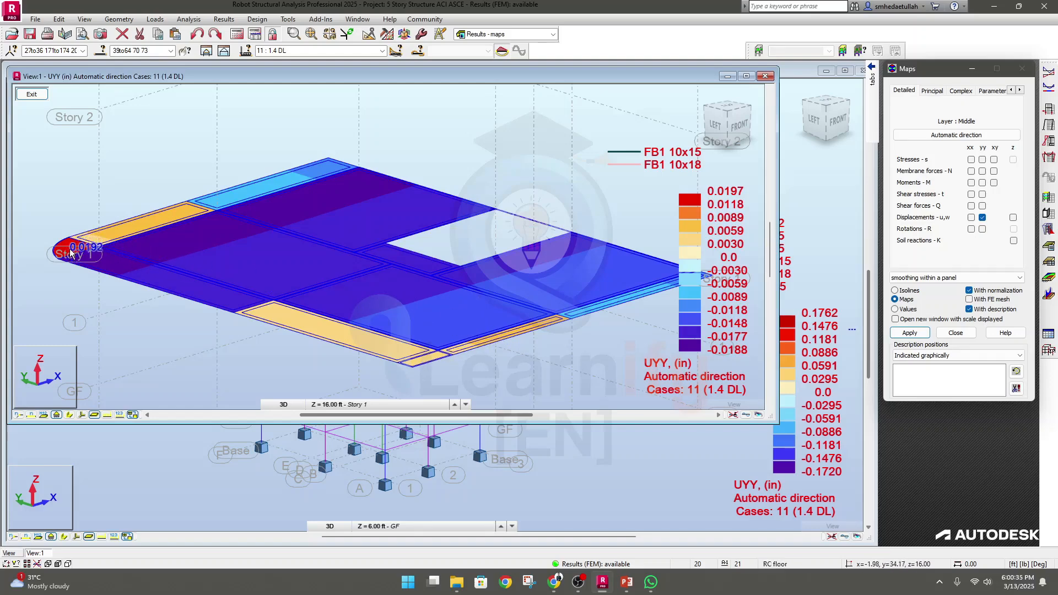
scroll(242, 231, "down", 1)
middle_click_drag(321, 272, 320, 243)
left_click(972, 276)
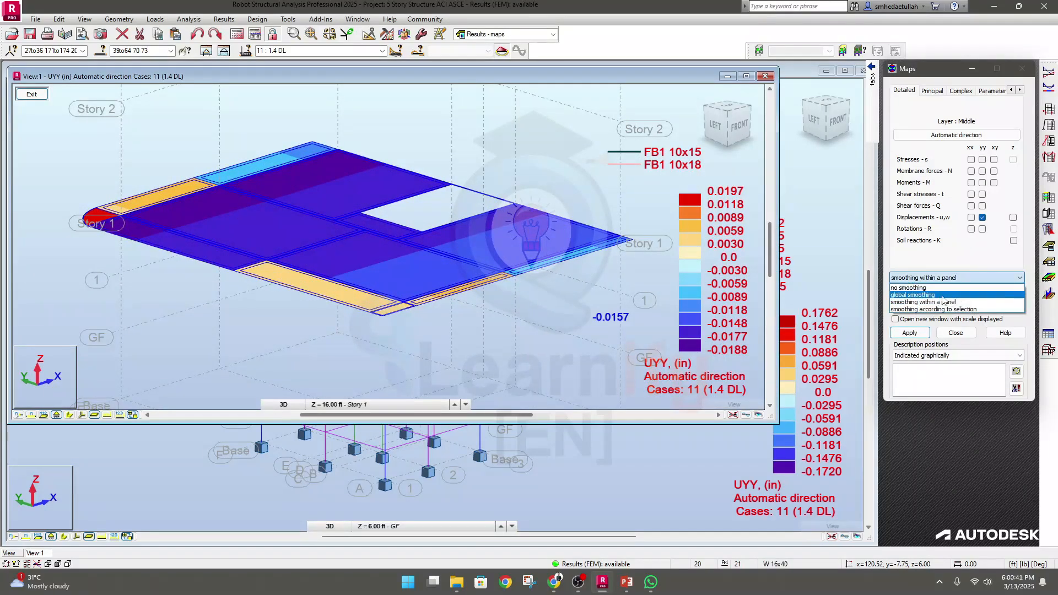
left_click(942, 297)
left_click(909, 333)
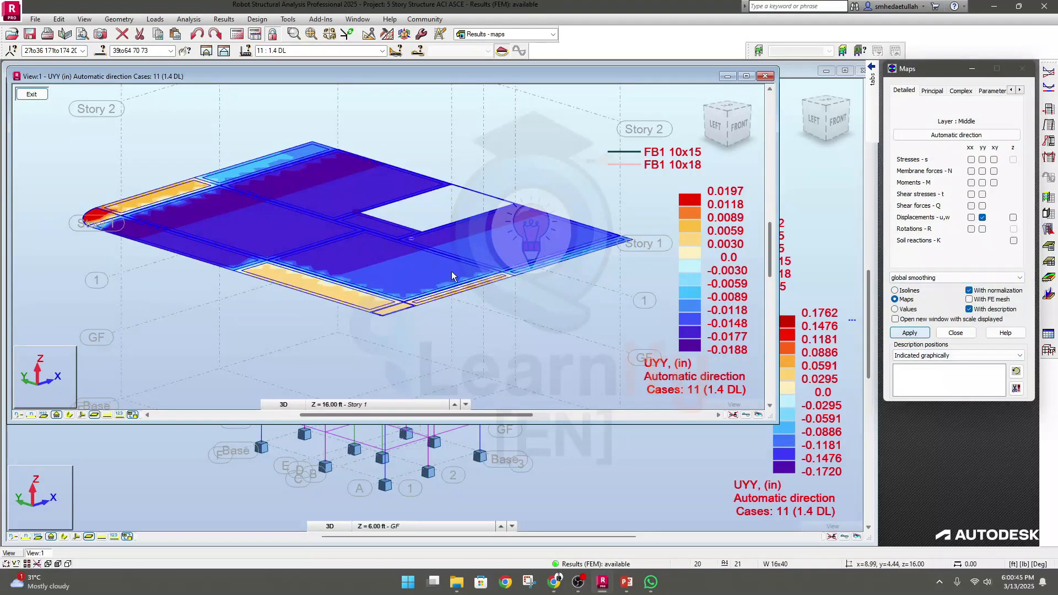
Step: Compare the slab's yy displacement map using smoothing according to selection and smoothing within a panel
left_click(1000, 282)
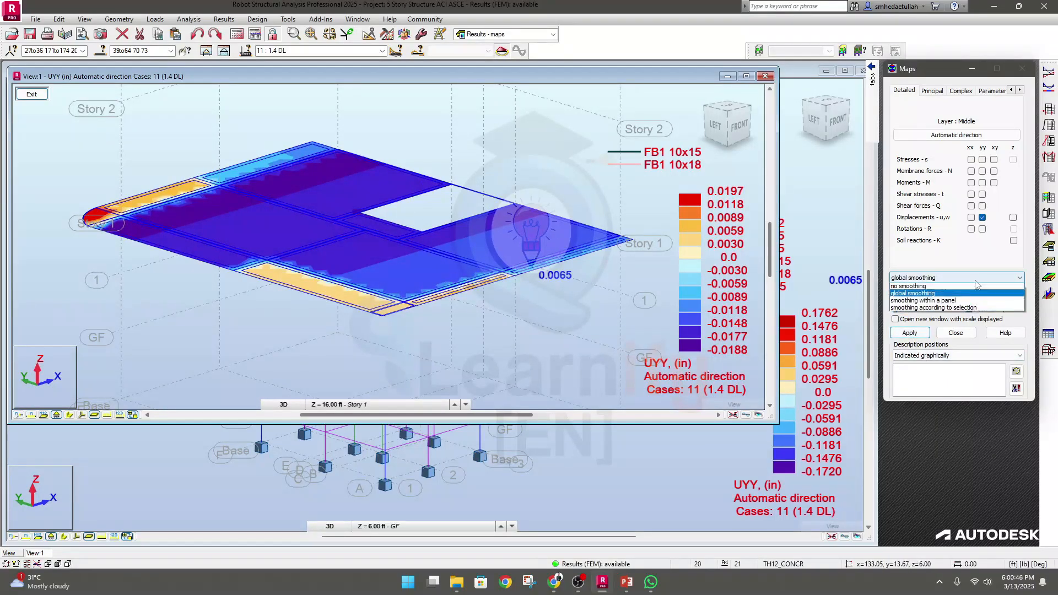
left_click(925, 313)
left_click(911, 333)
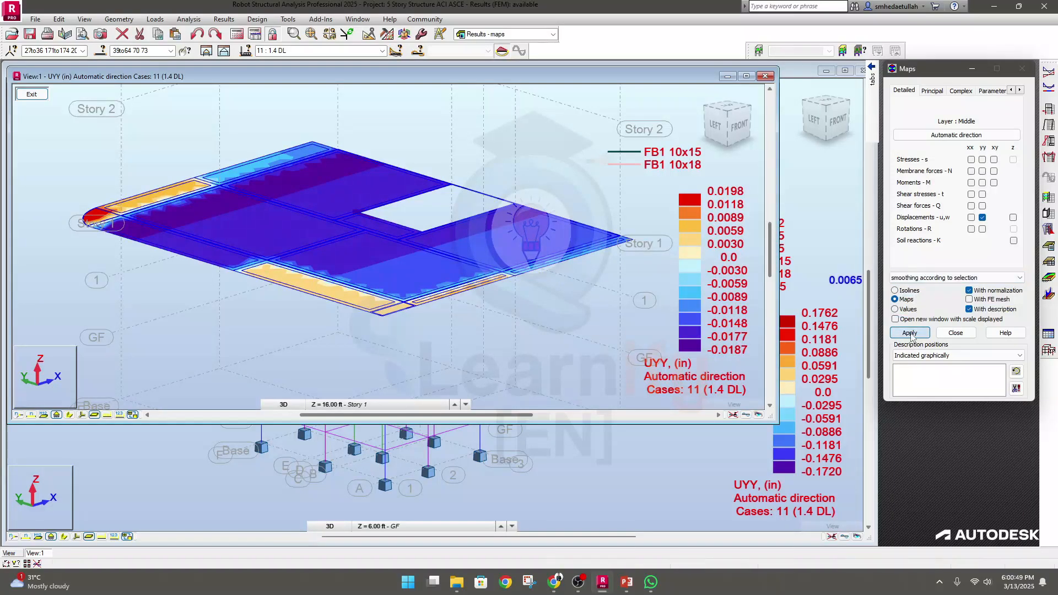
left_click(954, 278)
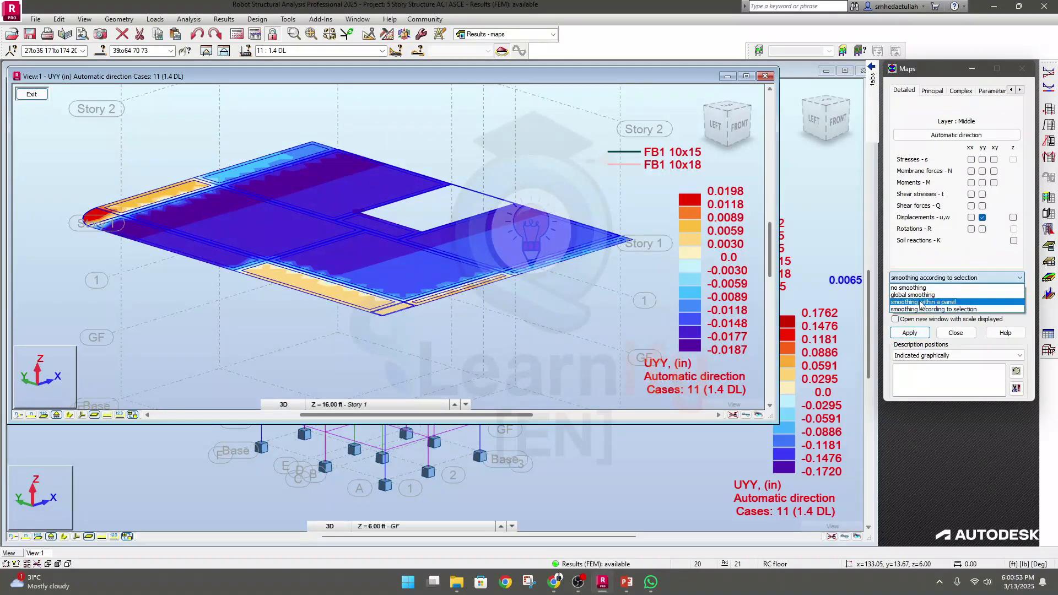
left_click(921, 302)
left_click(910, 333)
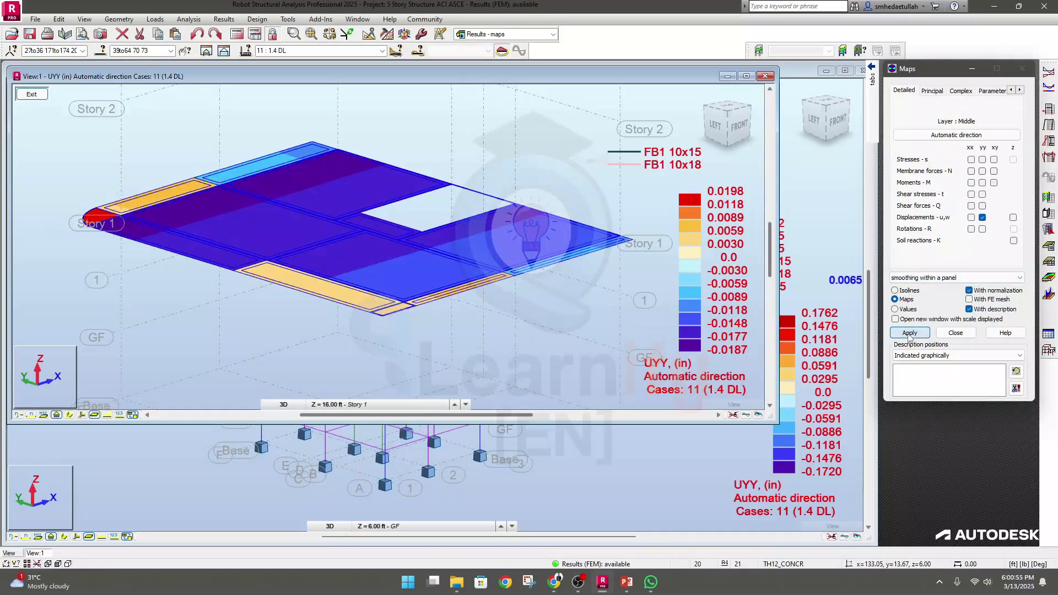
Step: Display the slab's yy displacement map with no smoothing and the FE mesh shown
left_click(937, 278)
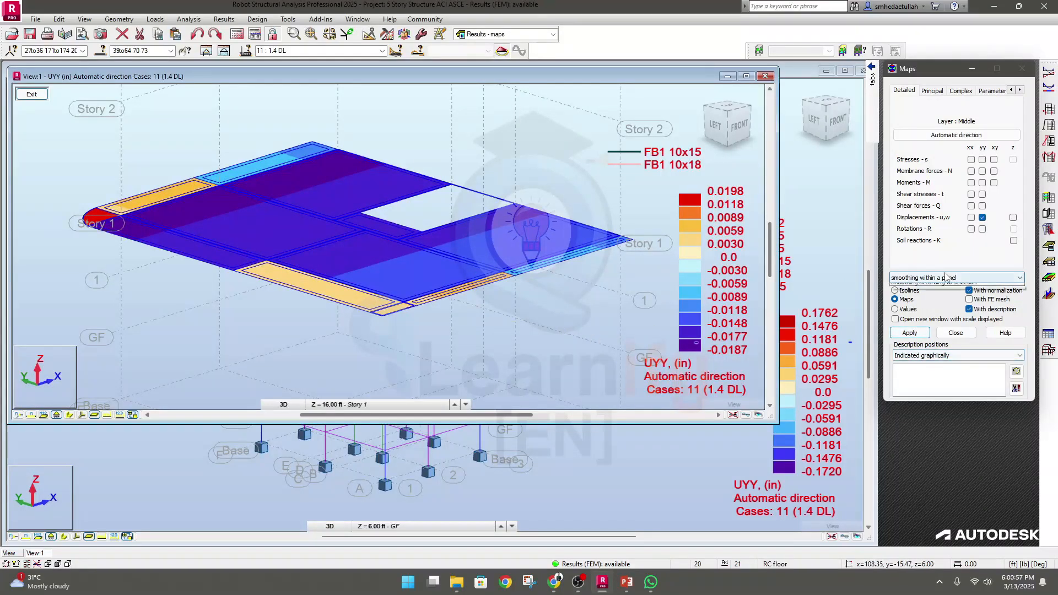
left_click(918, 288)
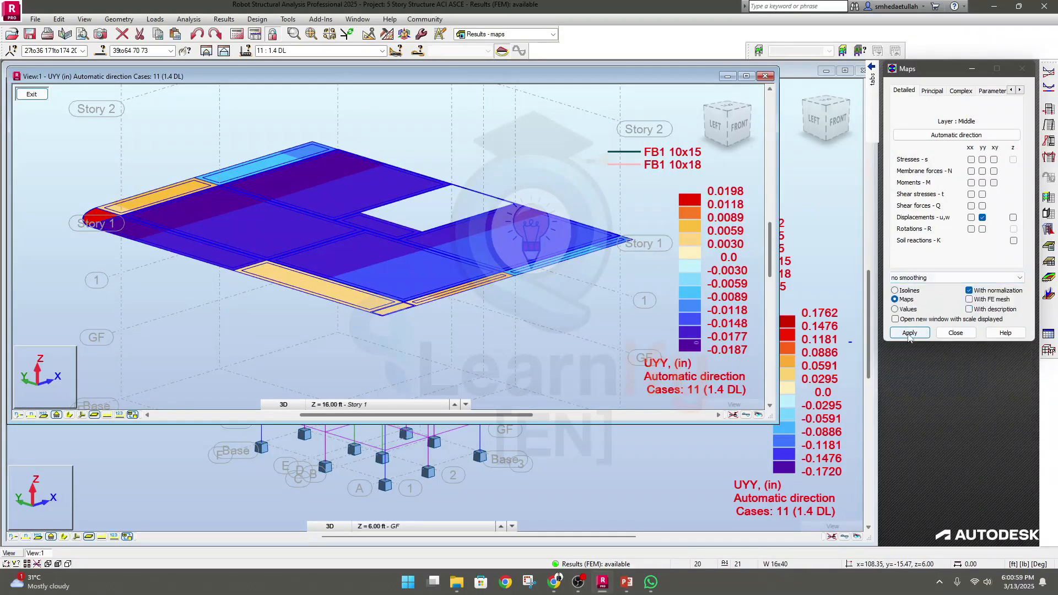
left_click(910, 333)
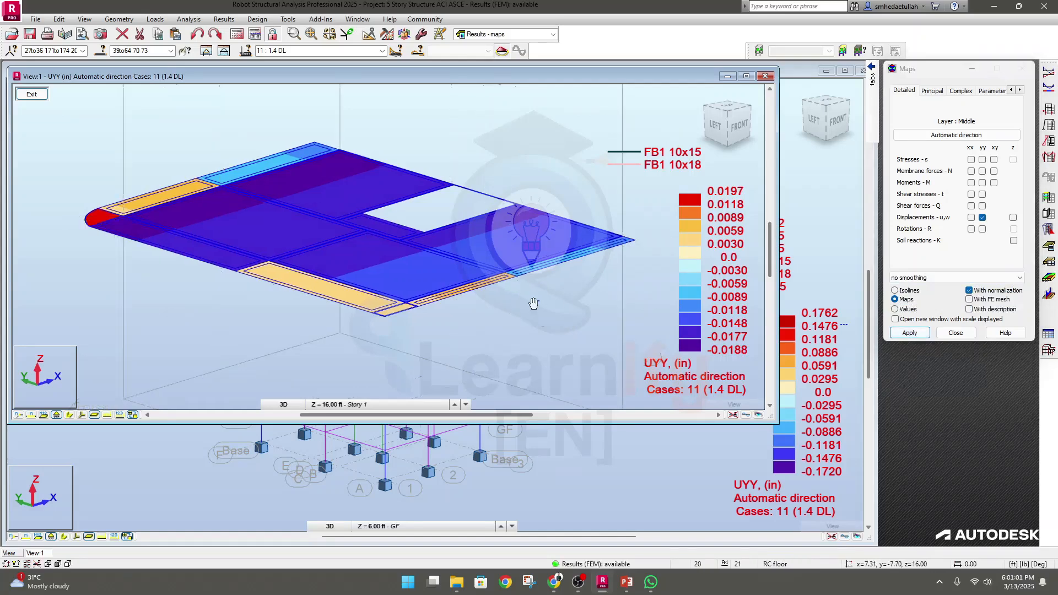
middle_click_drag(457, 327, 459, 338)
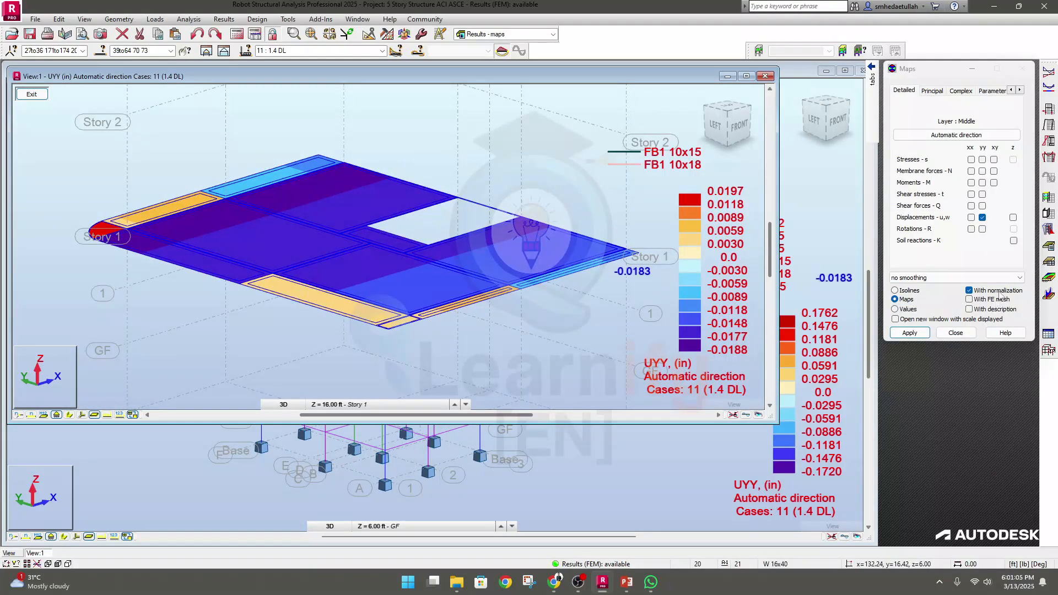
left_click(972, 300)
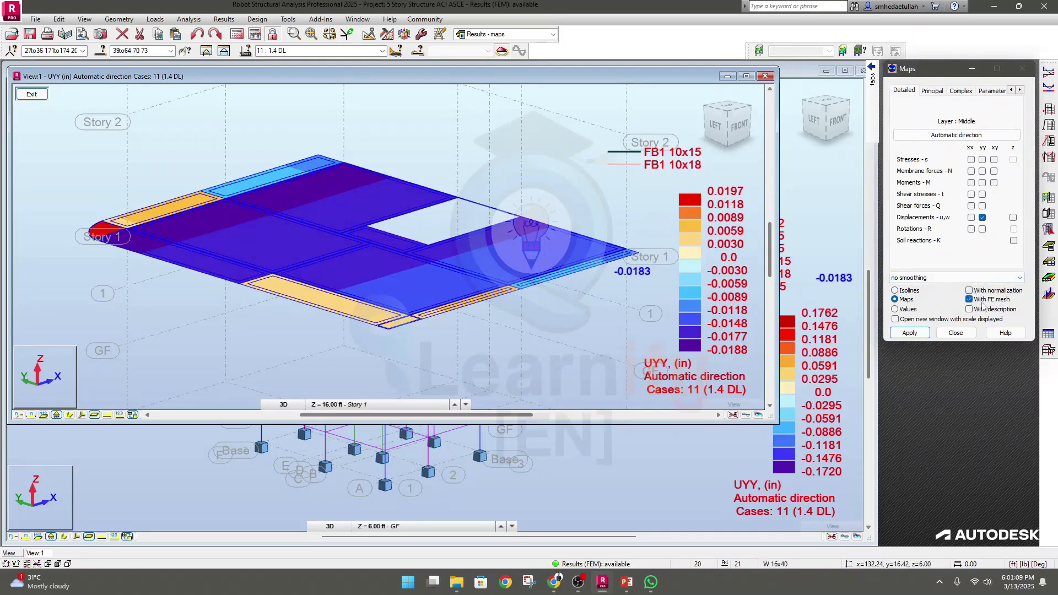
left_click(910, 333)
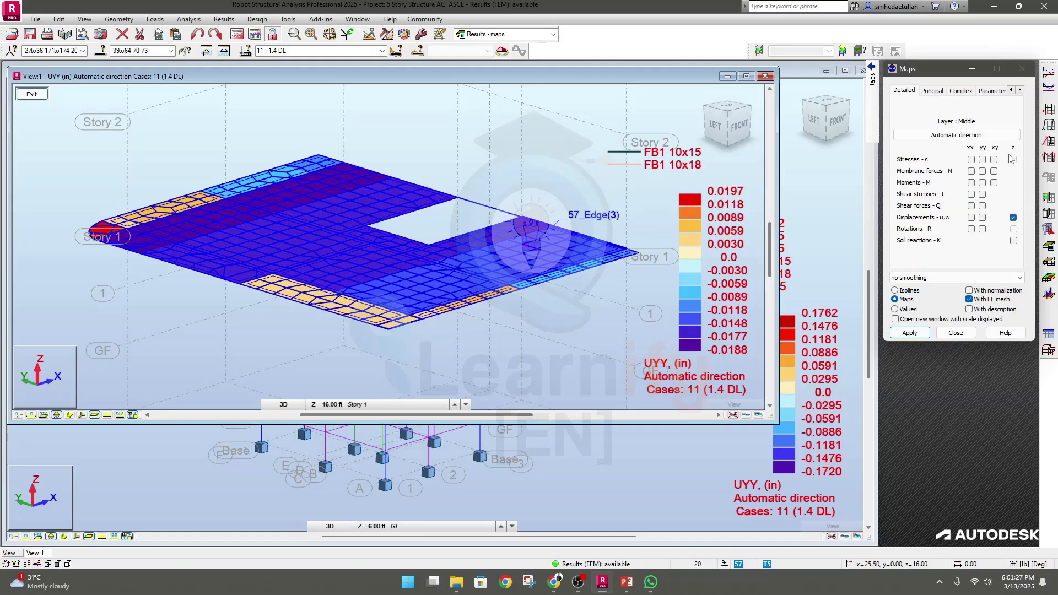
Step: Switch the Story 1 slab to z displacements and present the results as values instead of colour maps
left_click(910, 333)
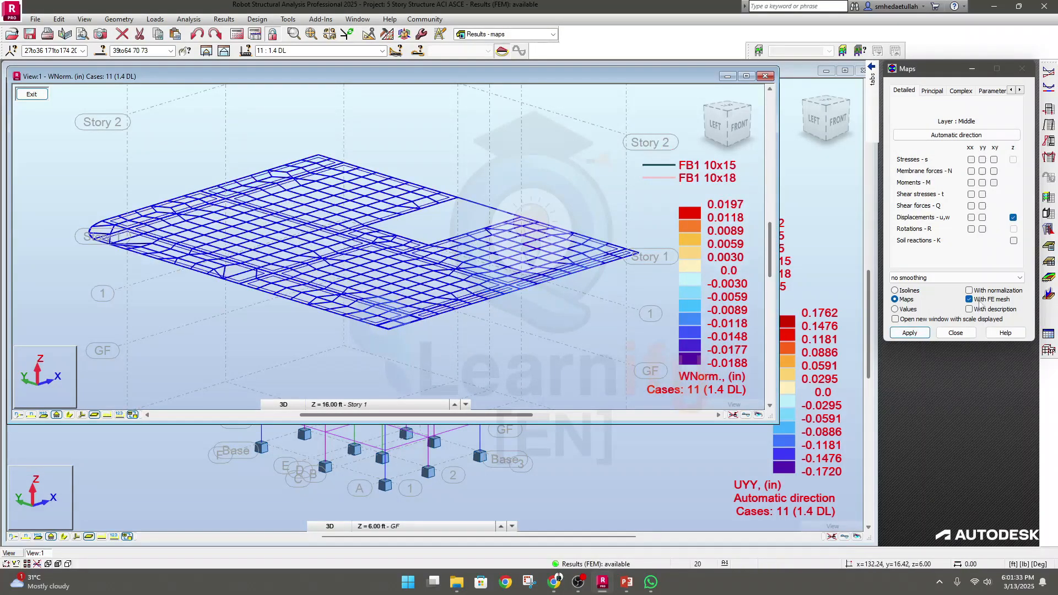
left_click(896, 309)
left_click(909, 334)
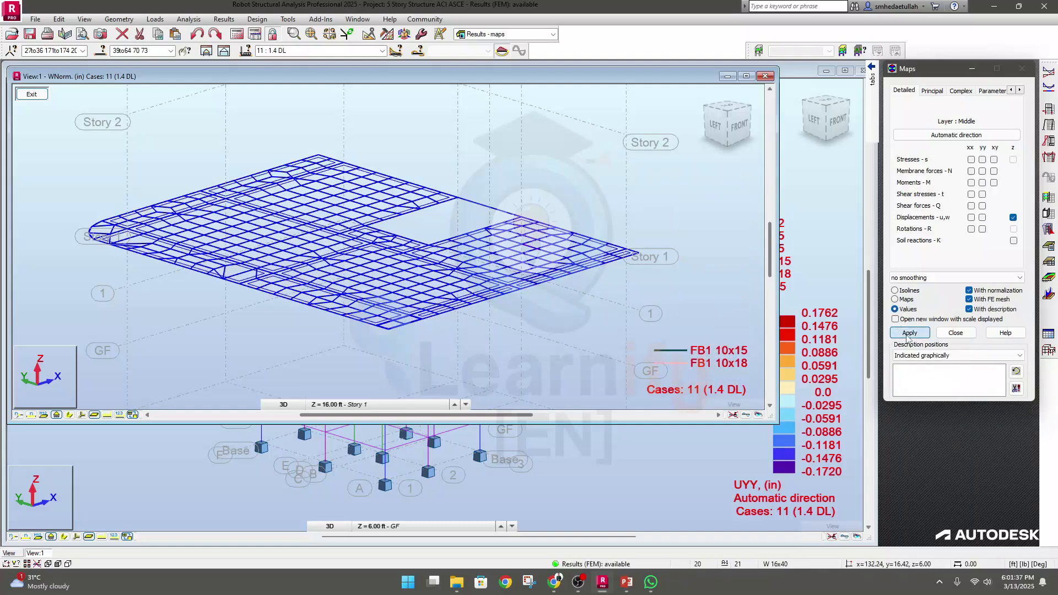
middle_click_drag(507, 302, 498, 308)
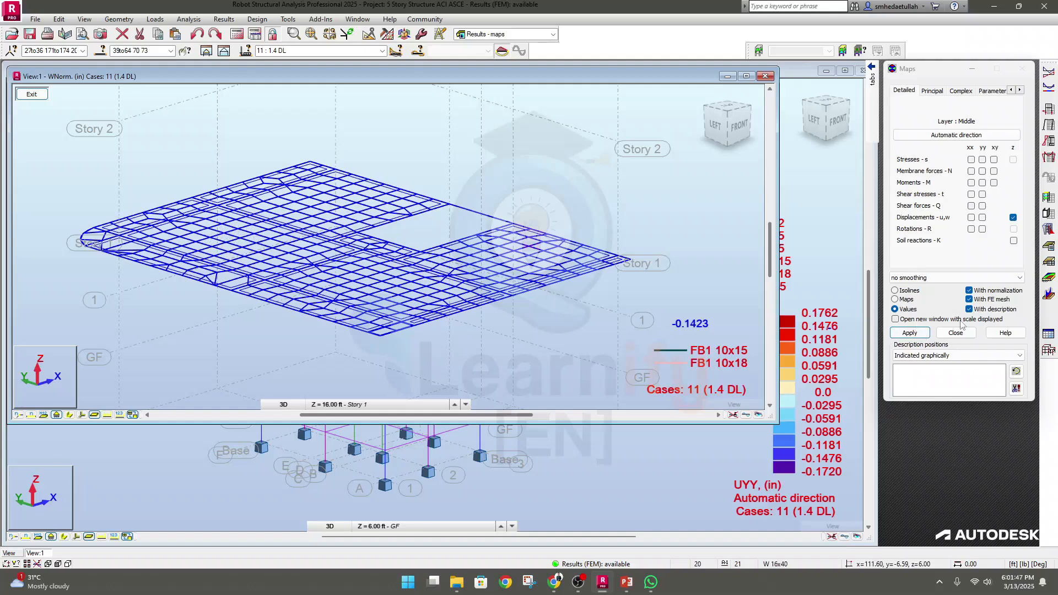
Step: Turn off the FE mesh and descriptions, and redisplay the slab's z displacement values
left_click(970, 299)
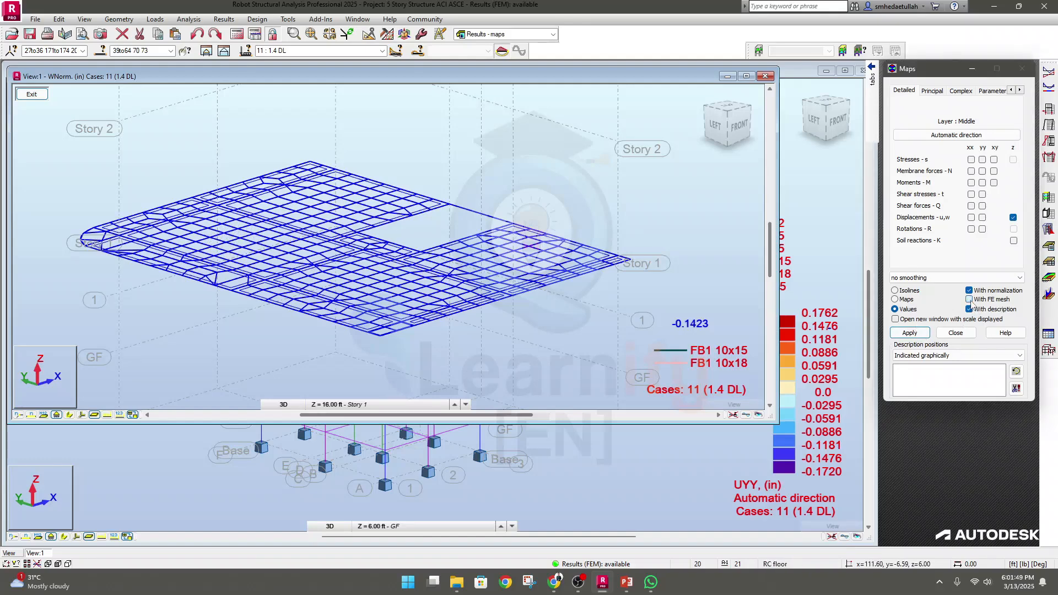
left_click(970, 309)
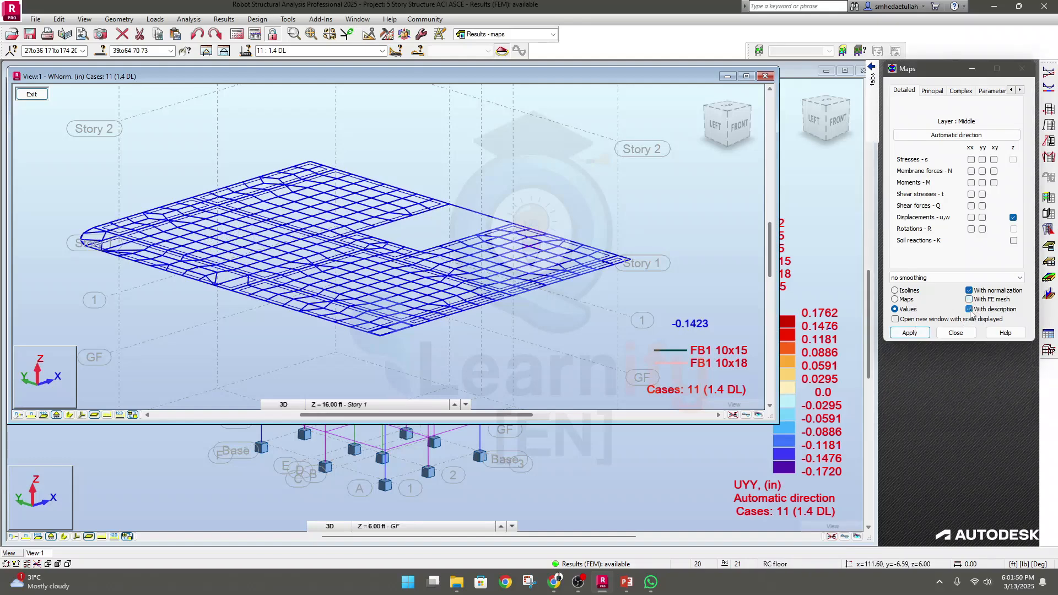
left_click(909, 333)
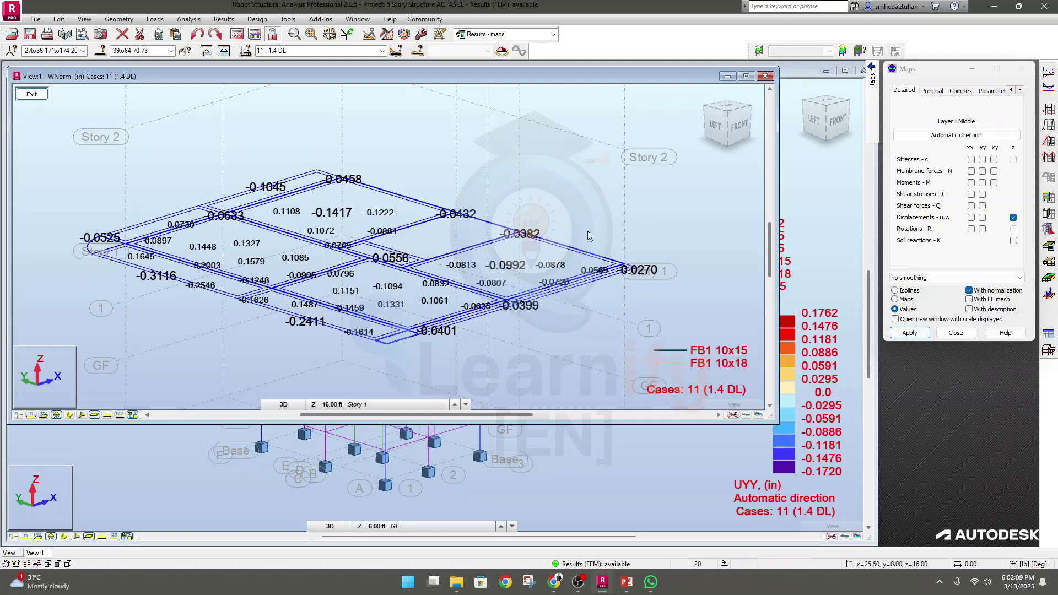
middle_click_drag(609, 174, 604, 187)
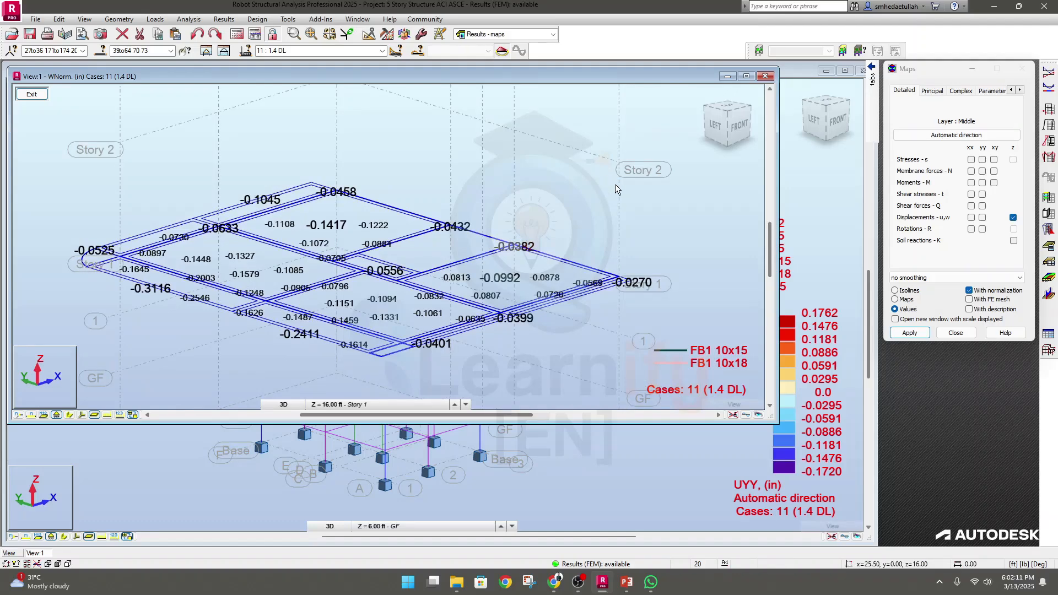
Step: Turn the FE mesh back on for the z displacements and present them as a colour map
left_click(969, 299)
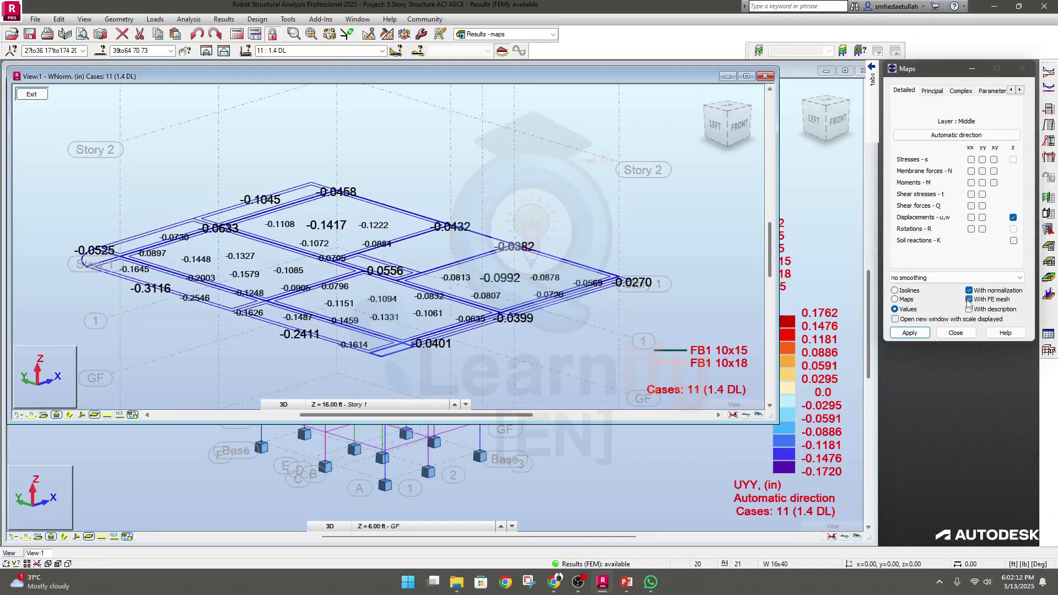
left_click(919, 333)
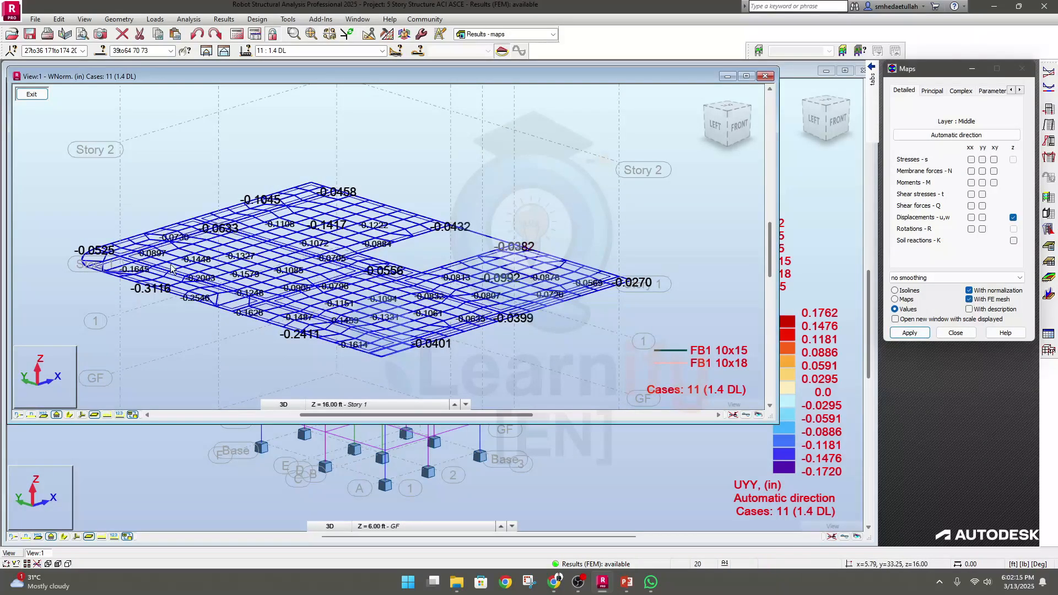
left_click(896, 299)
left_click(910, 333)
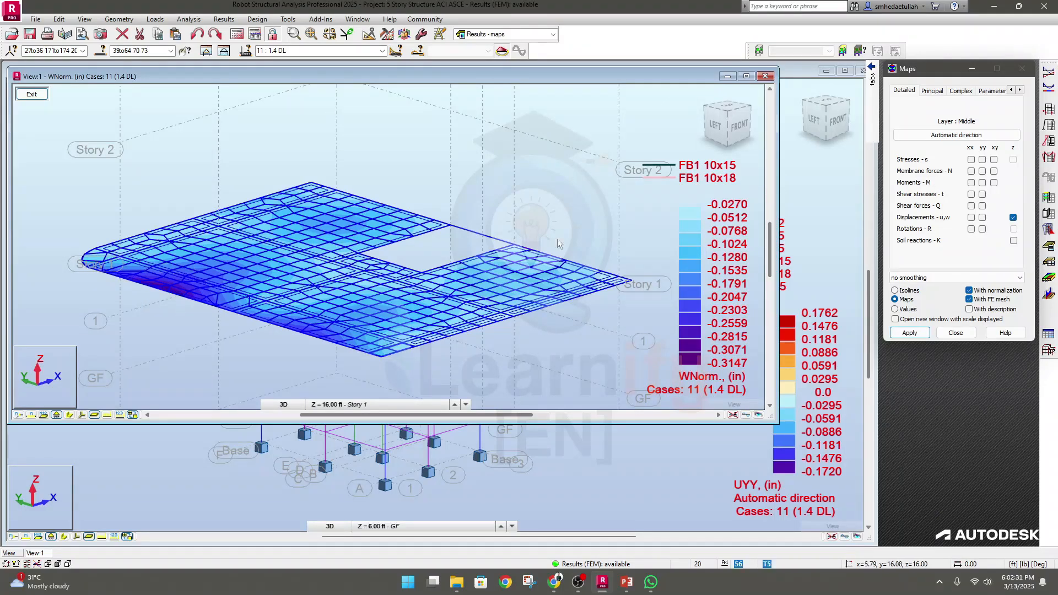
Step: Review the Principal, Complex, Parameters, Scale and Deformation options available for the result maps
left_click(932, 91)
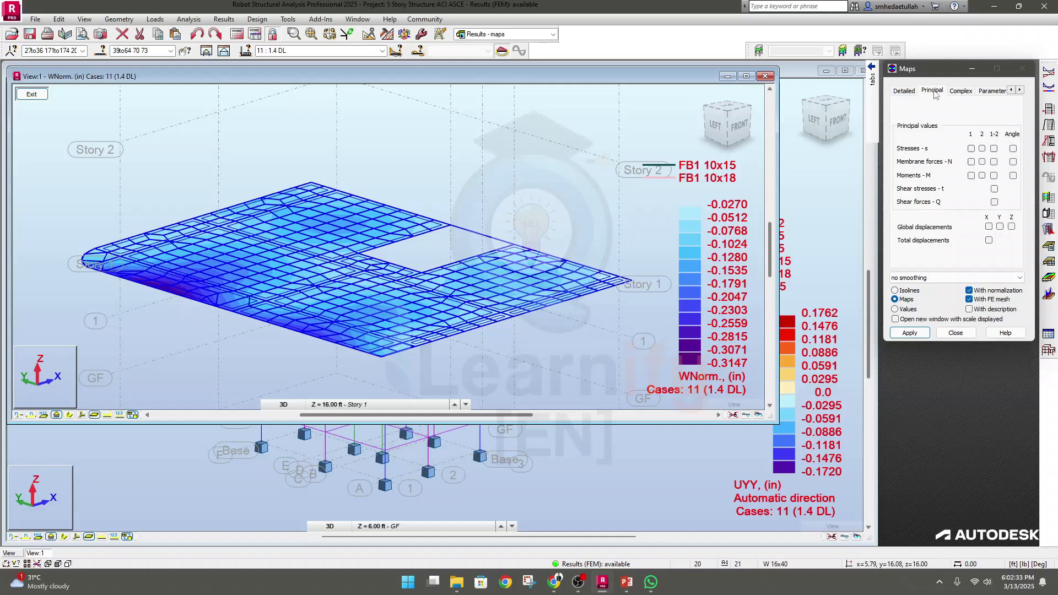
left_click(961, 91)
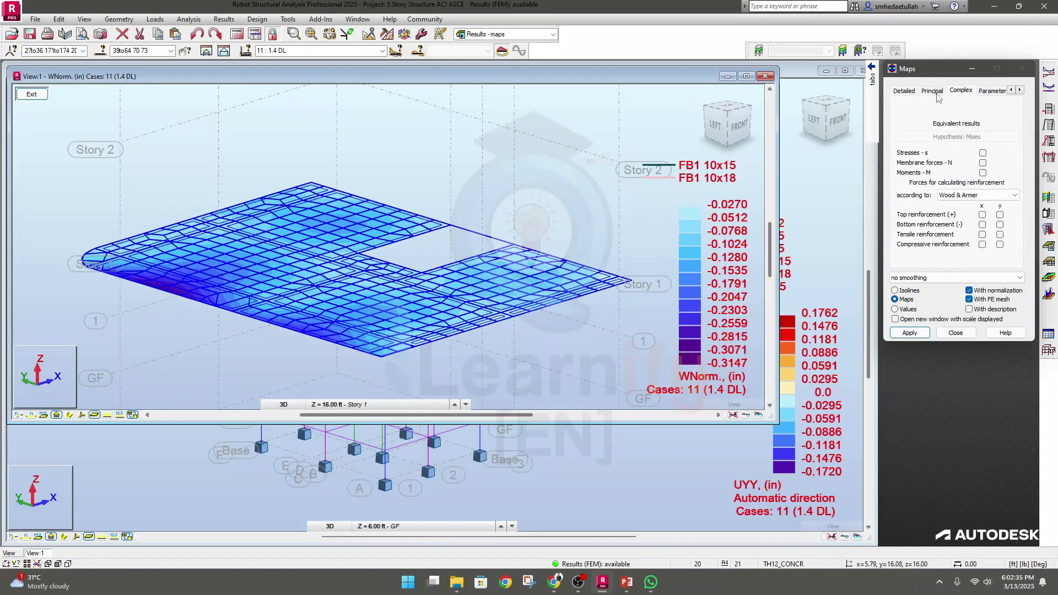
left_click(985, 92)
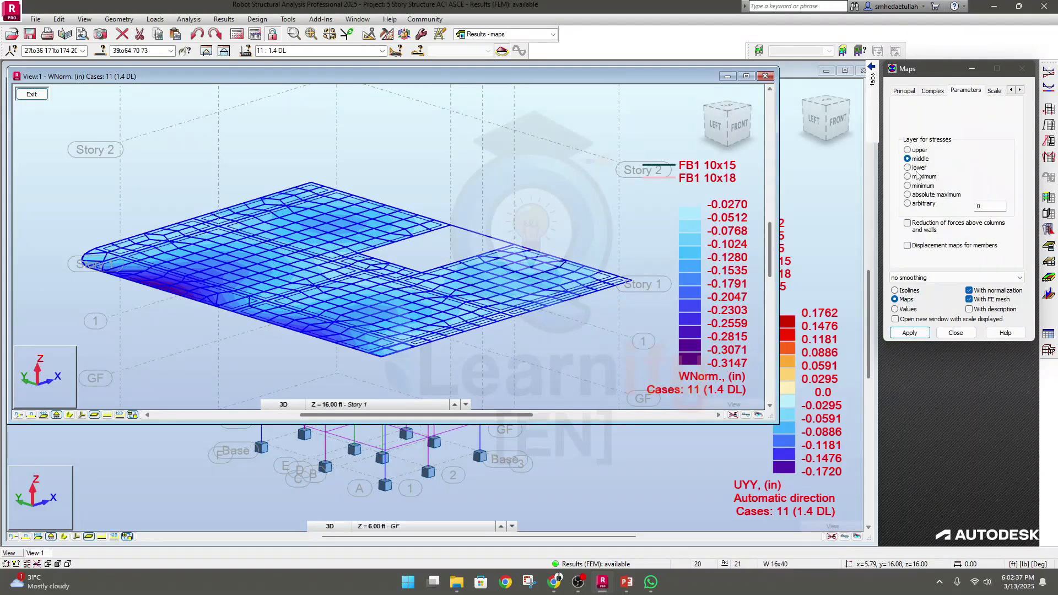
left_click(995, 92)
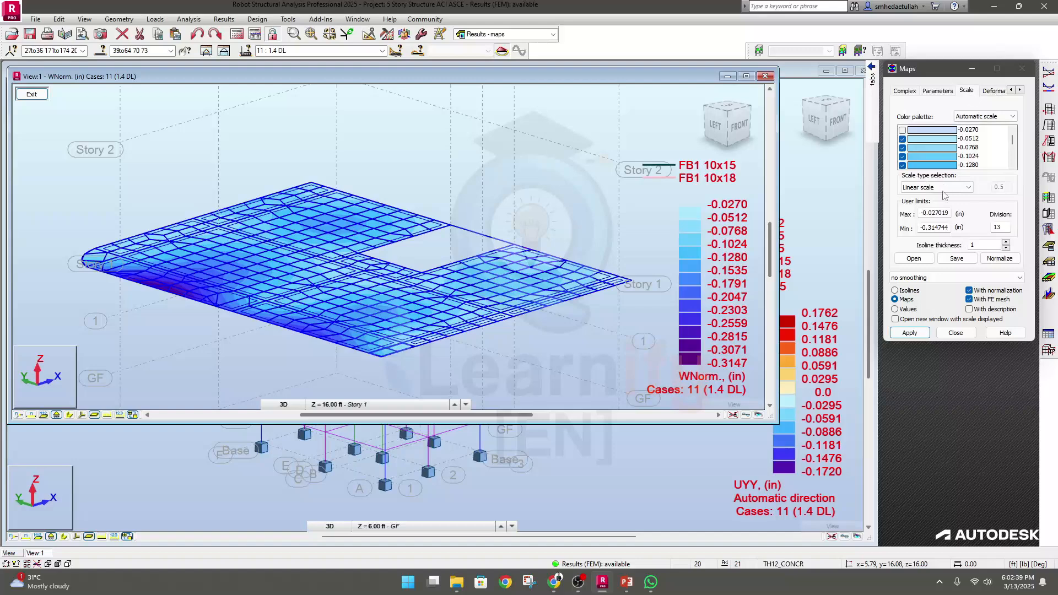
left_click(997, 93)
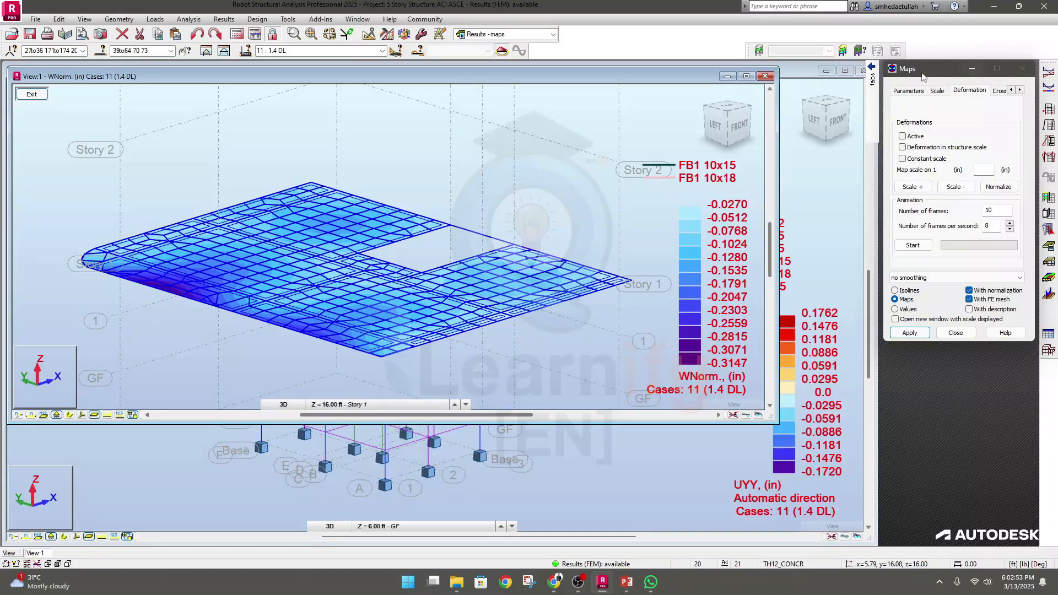
Step: Leave the isolated Story 1 view and examine the yy displacement map on all stories of the full structure
left_click(31, 94)
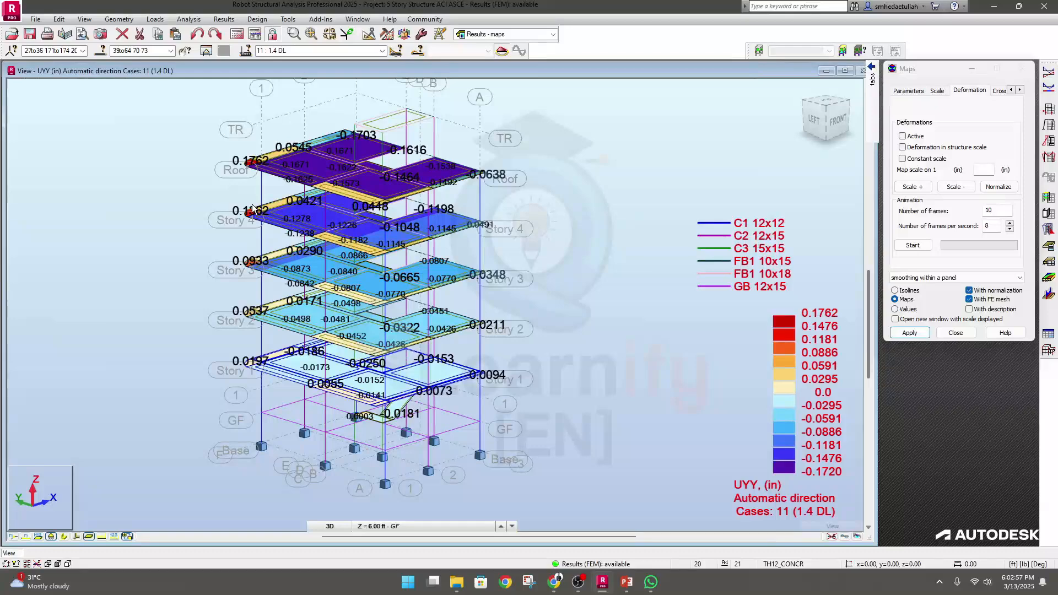
middle_click_drag(507, 389, 507, 376)
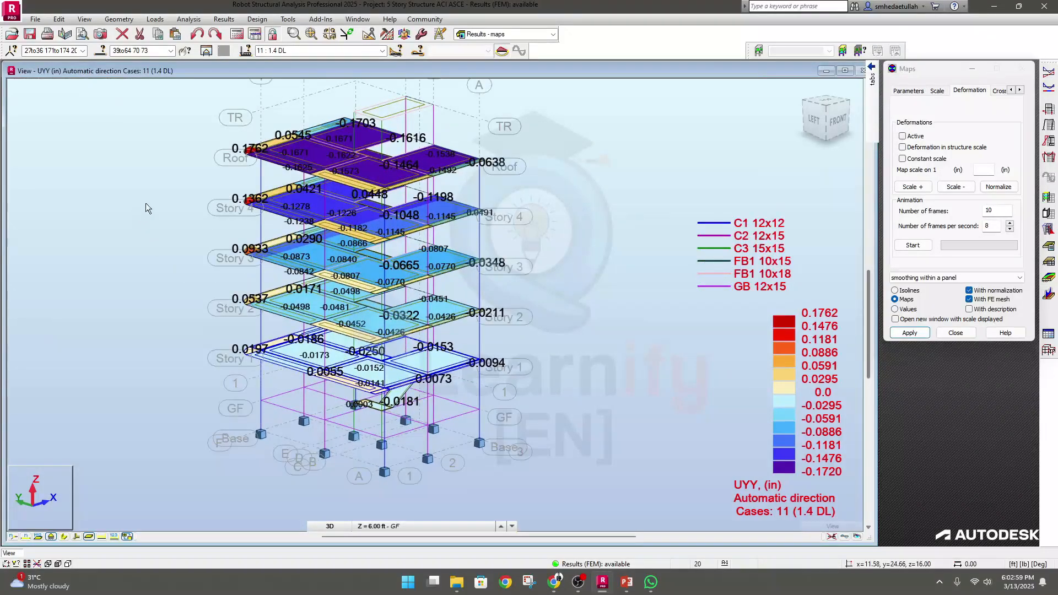
scroll(244, 155, "up", 3)
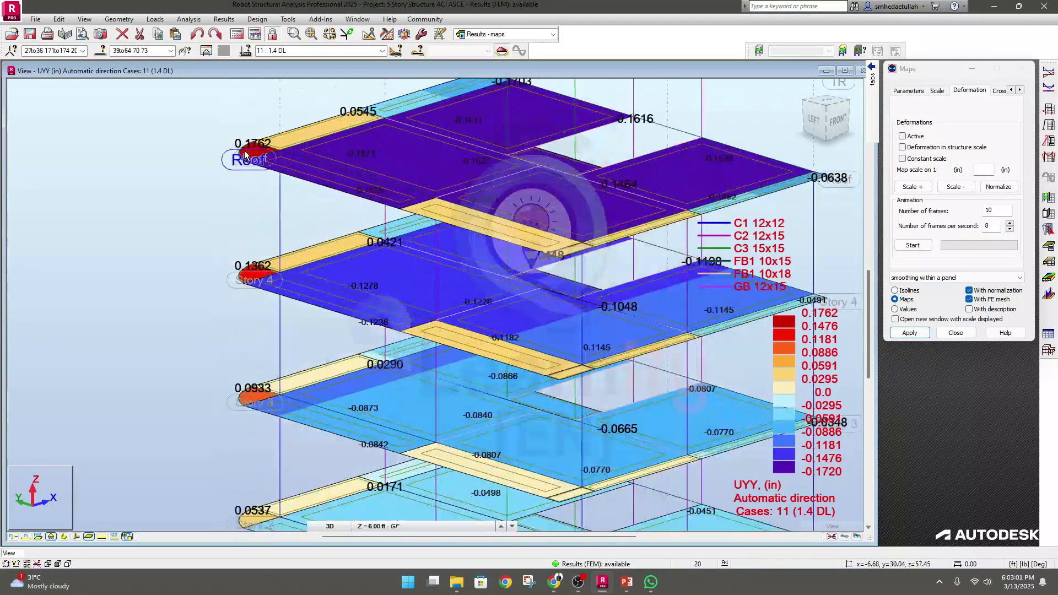
scroll(244, 156, "up", 2)
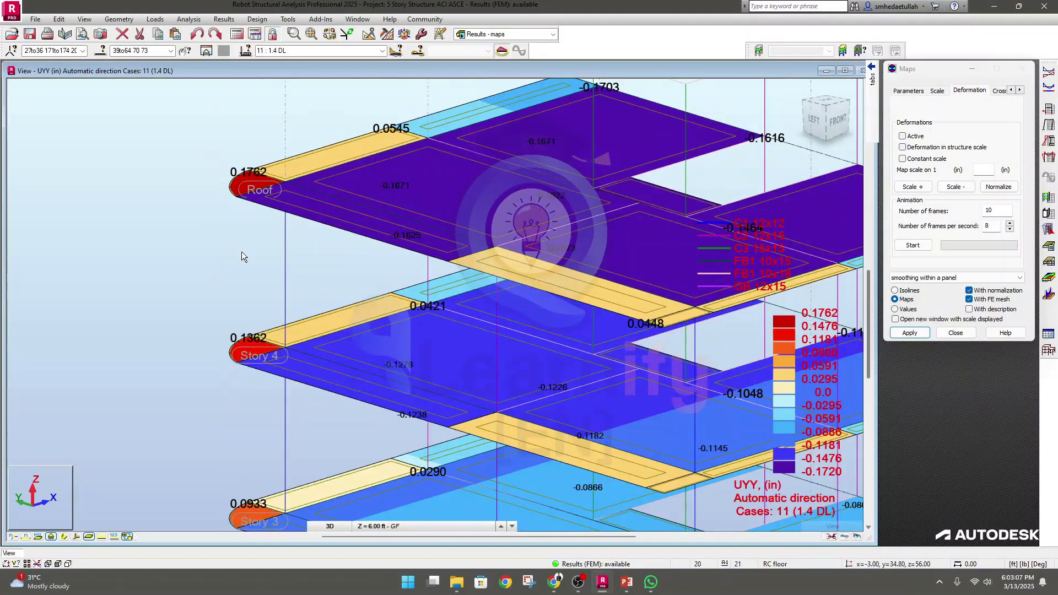
scroll(241, 252, "down", 3)
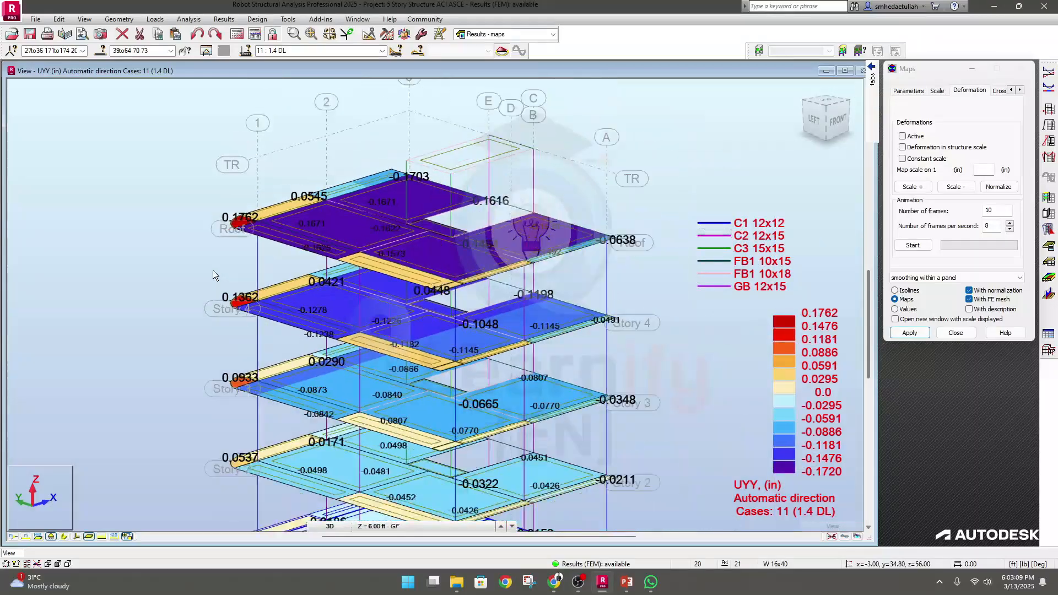
scroll(213, 270, "down", 4)
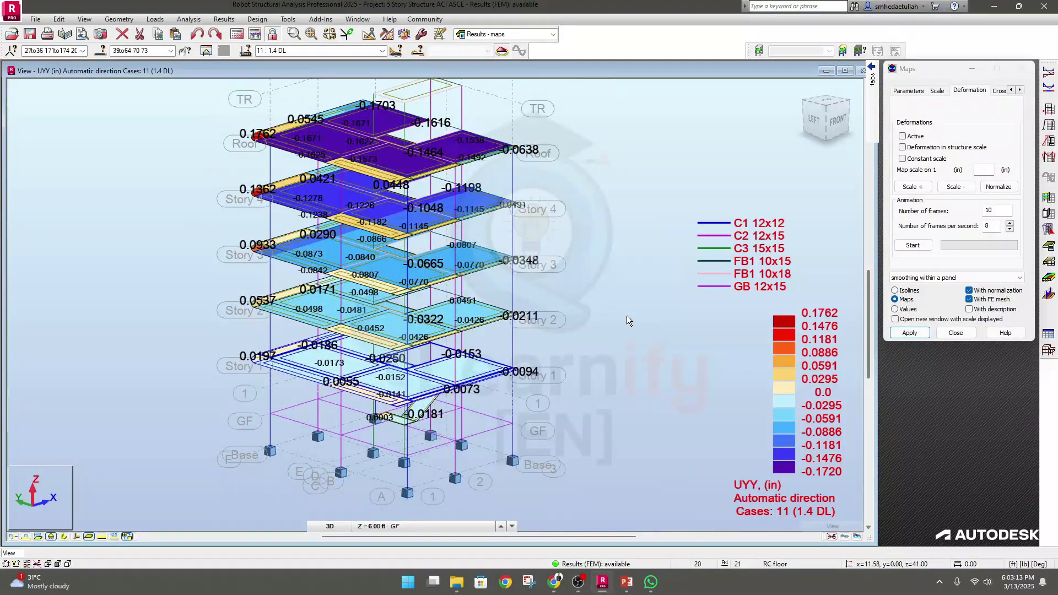
Step: Switch to the Detailed Analysis layout and review its NTM, Stresses, Reinforcement and Parameters options
left_click(554, 34)
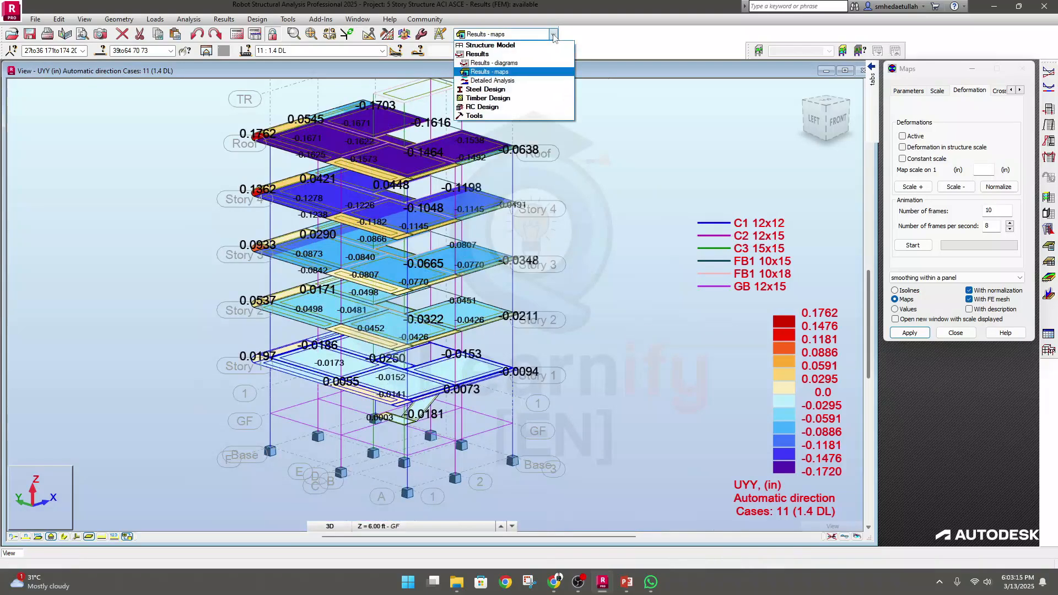
left_click(497, 82)
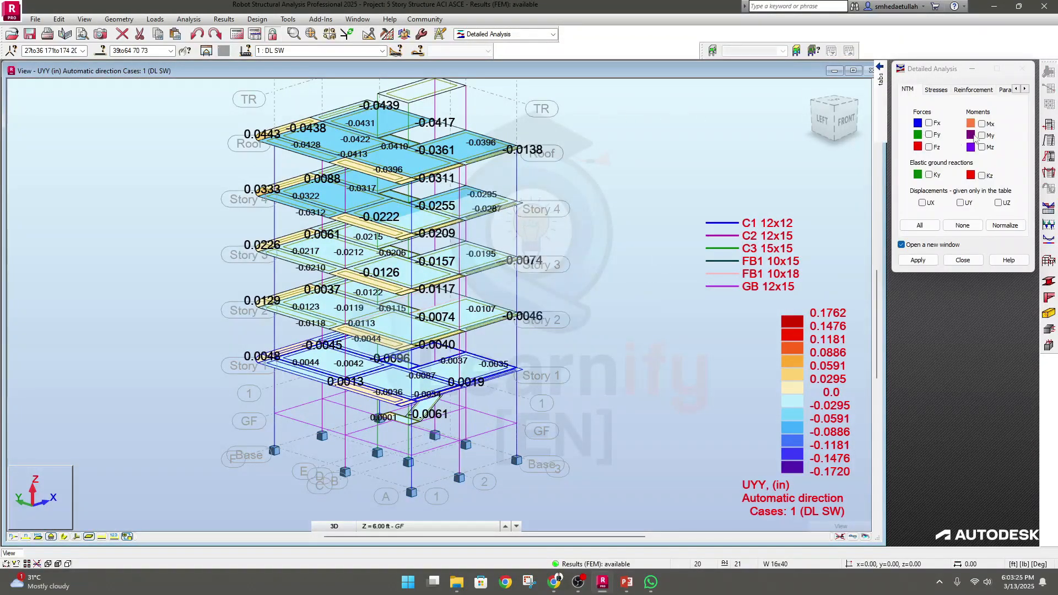
left_click(908, 91)
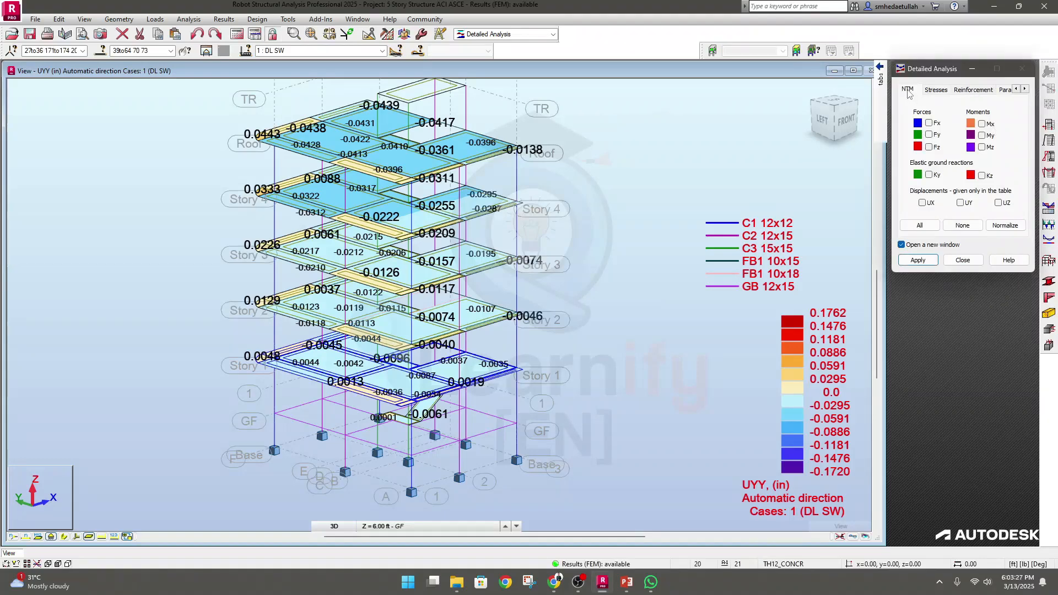
left_click(643, 304)
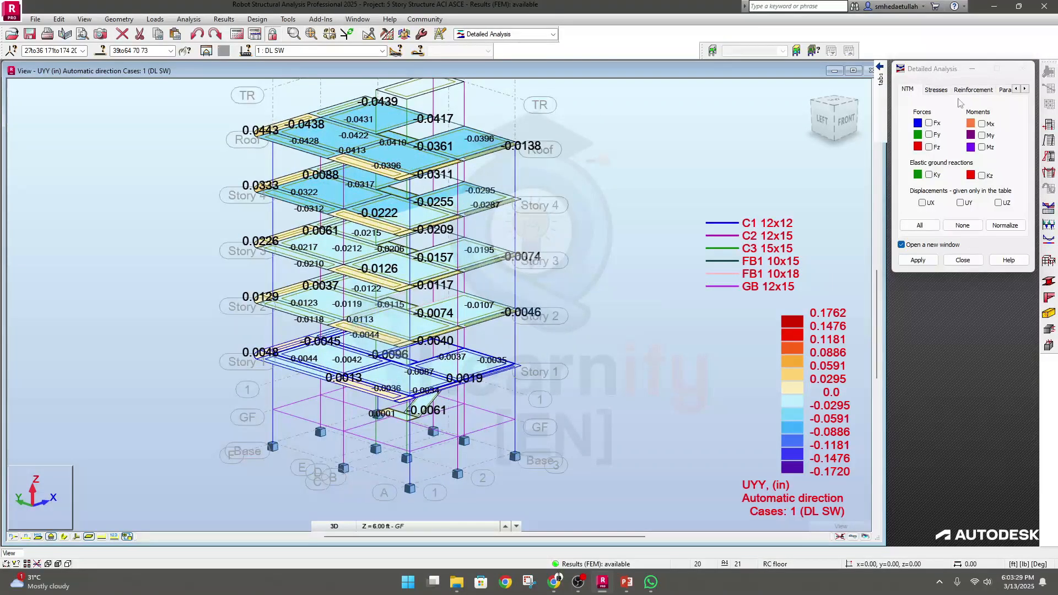
left_click(940, 90)
left_click(974, 89)
left_click(1004, 90)
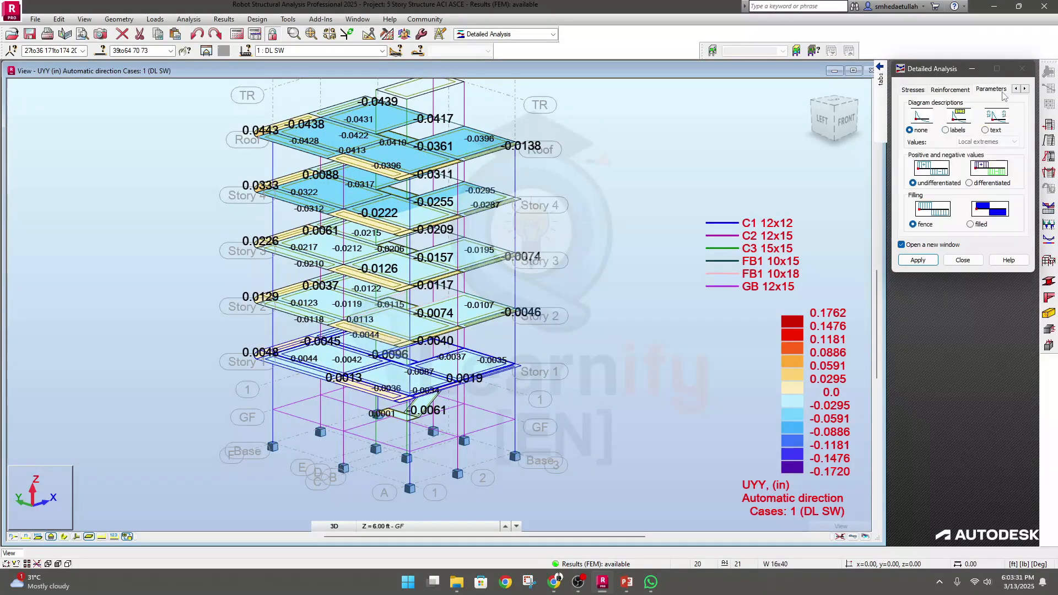
Step: Return to the Results - maps layout, turn off the yy displacement map and deselect the Story 1 slab
left_click(553, 34)
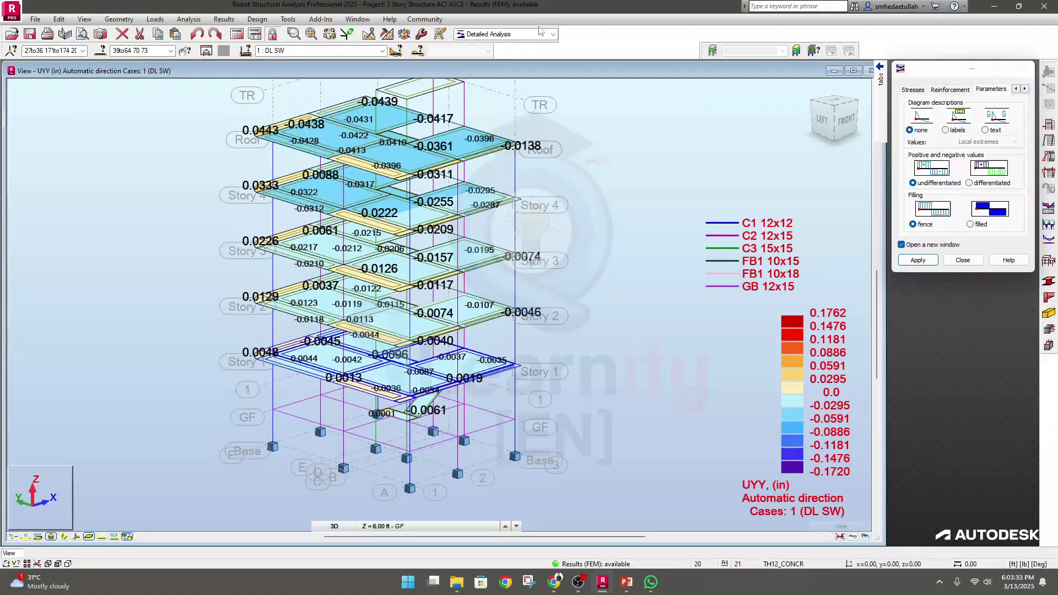
left_click(507, 71)
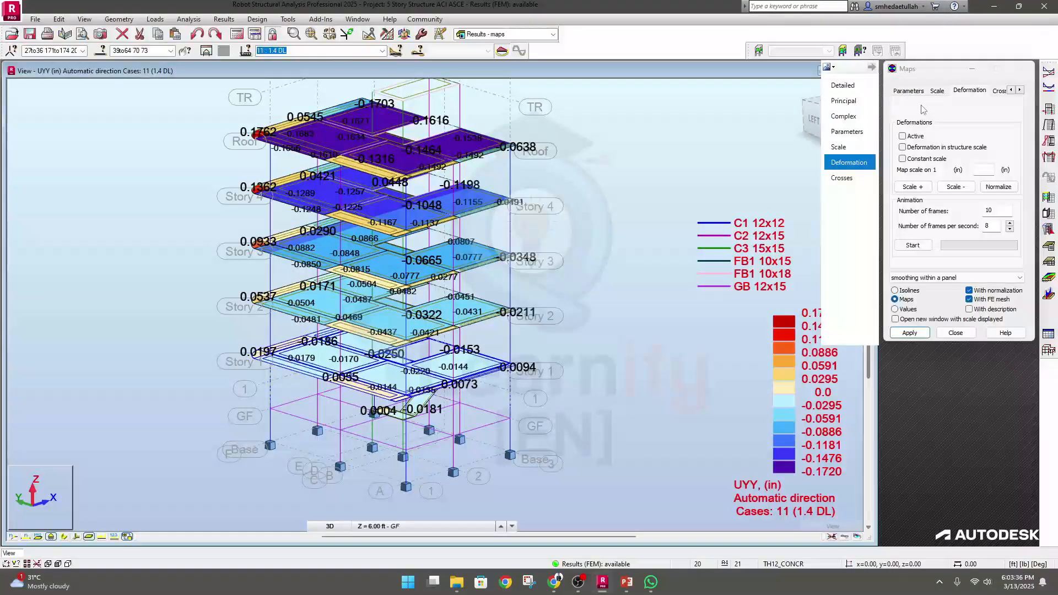
left_click(908, 91)
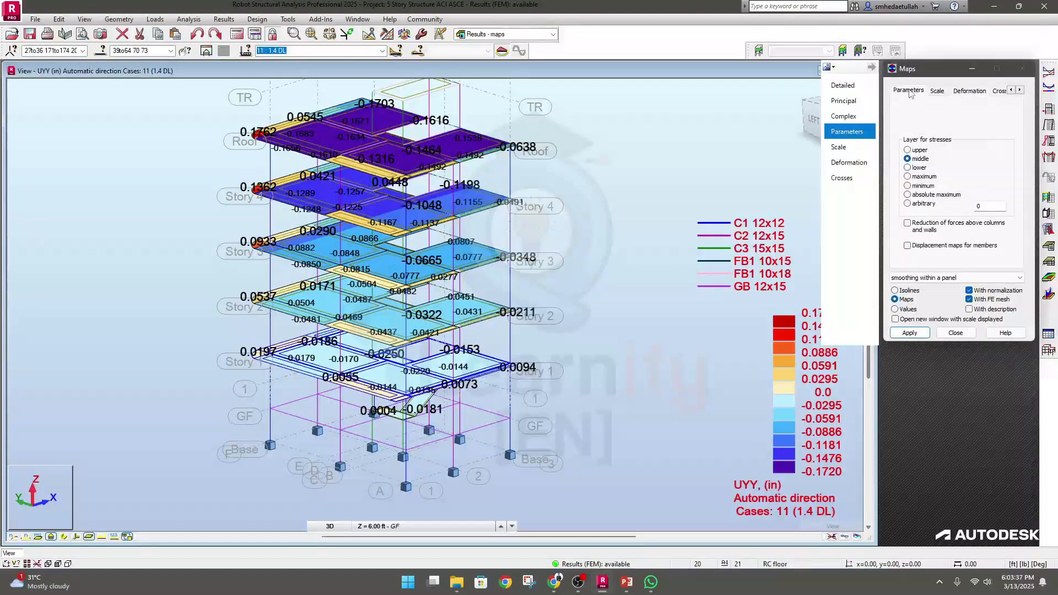
left_click(1012, 89)
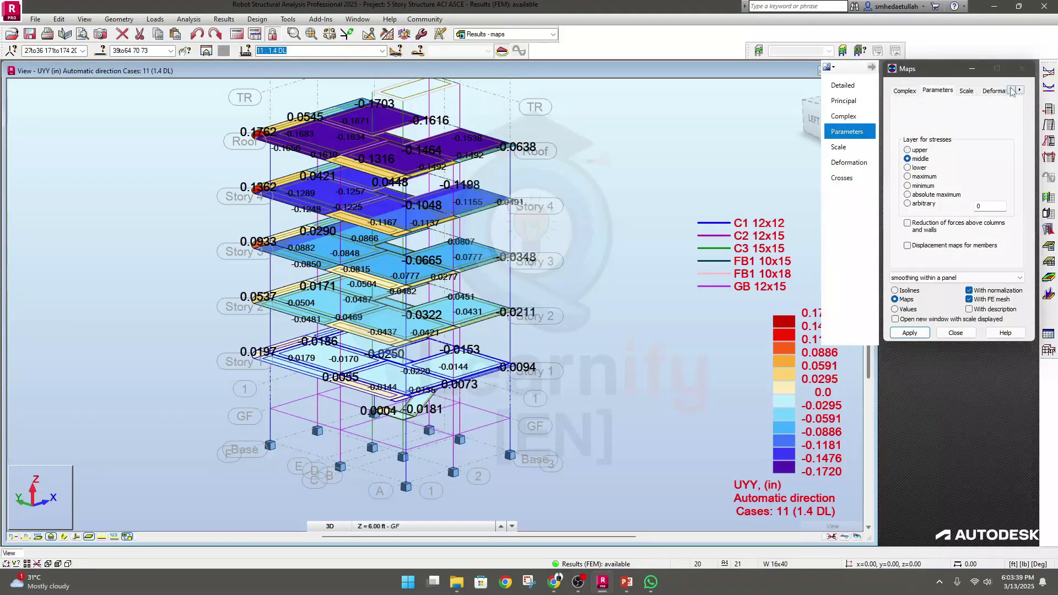
left_click(1011, 90)
left_click(854, 88)
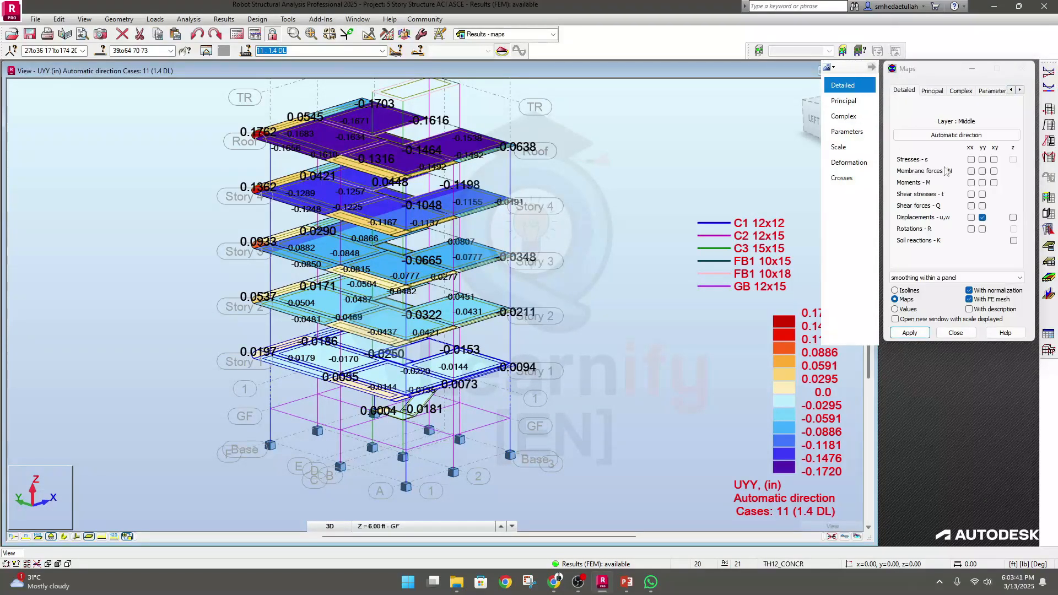
left_click(983, 218)
left_click(910, 332)
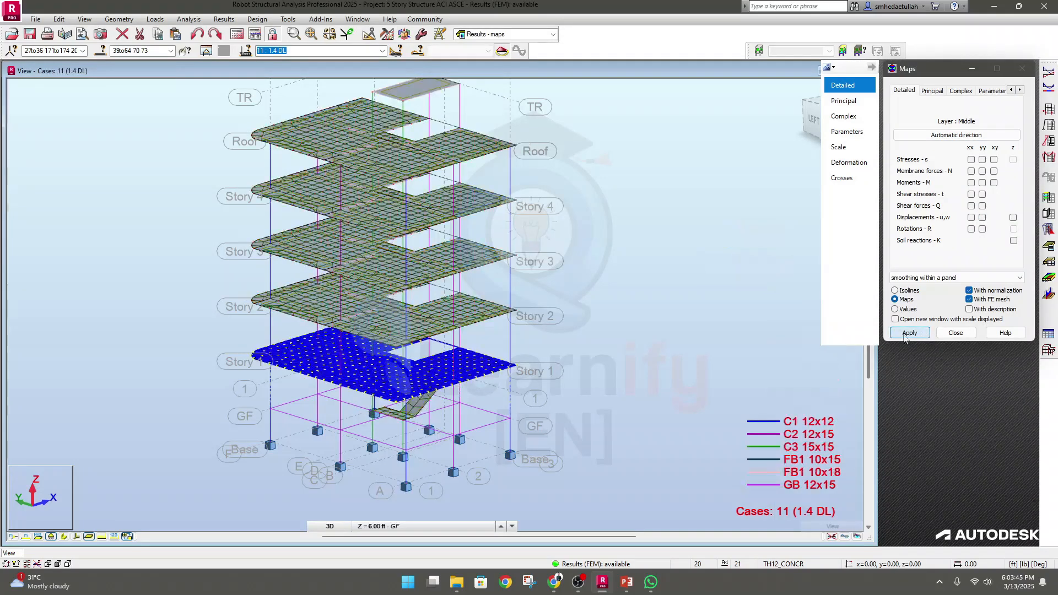
left_click(609, 342)
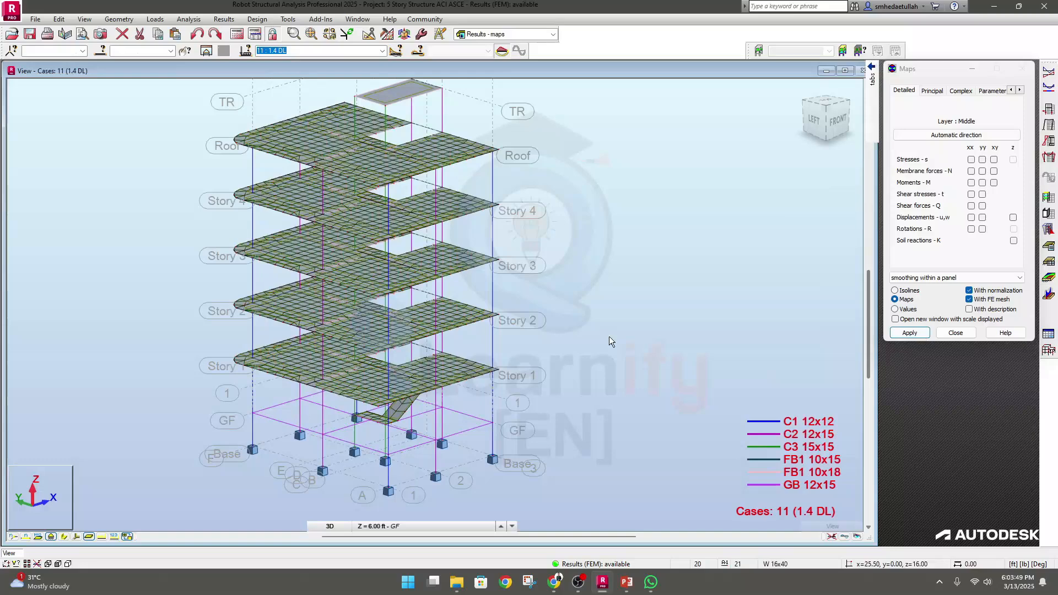
middle_click_drag(548, 319, 567, 330)
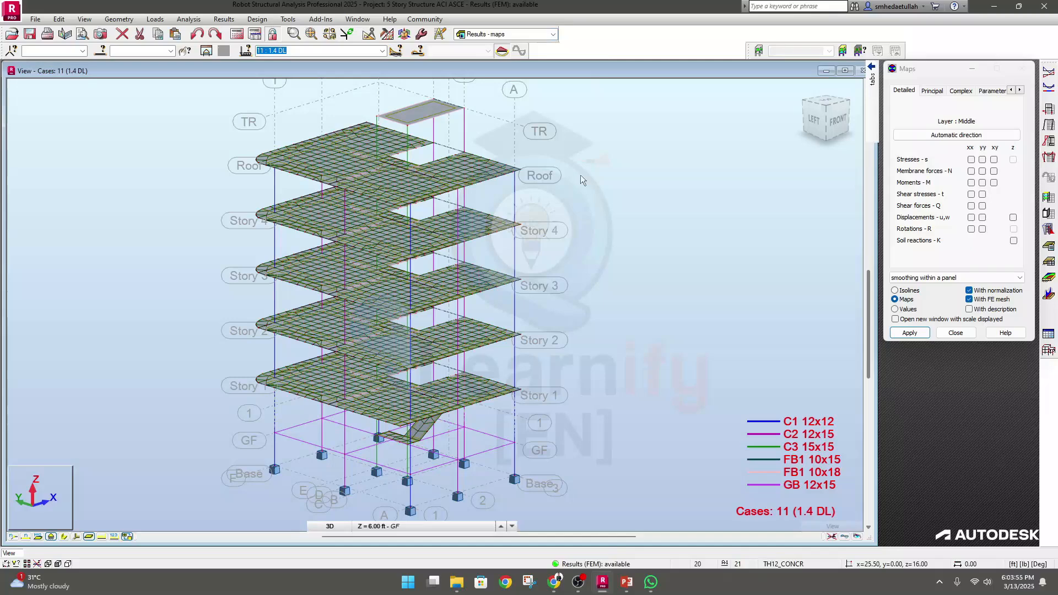
Step: Switch to the RC Members - required reinforcement layout under RC Design
left_click(553, 35)
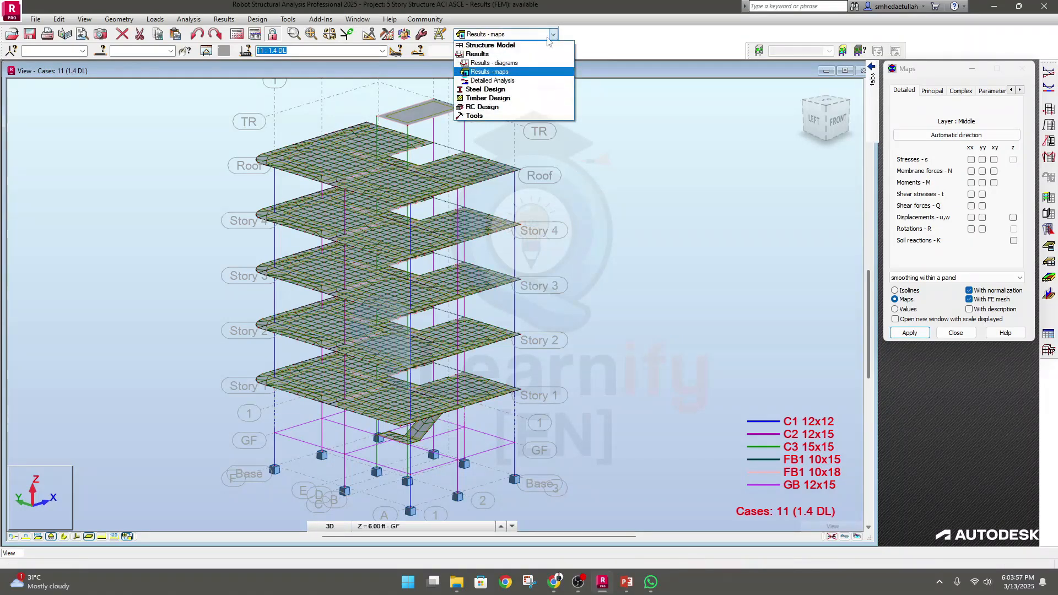
left_click(485, 110)
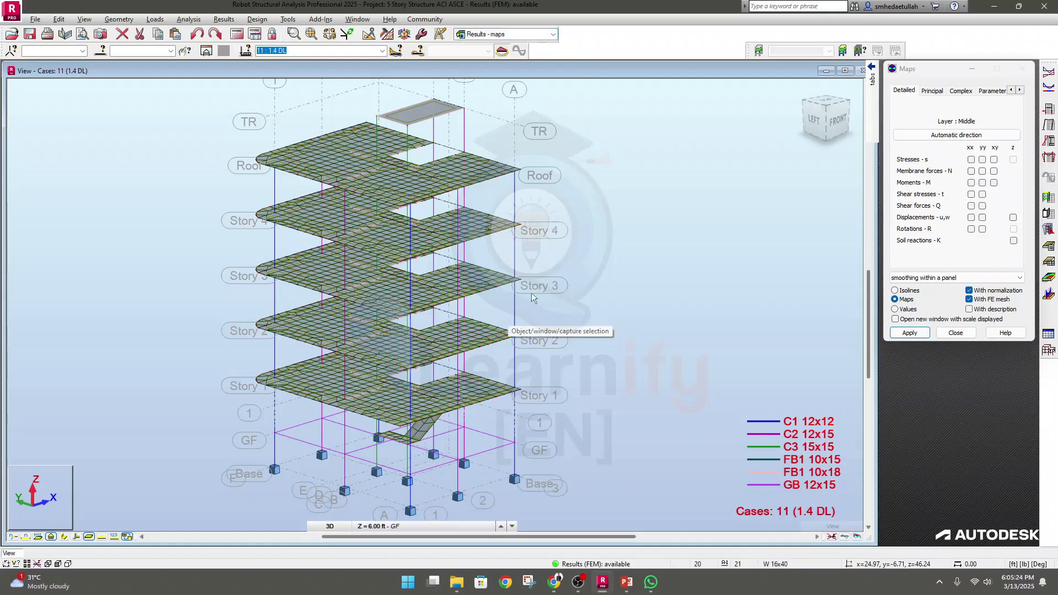
left_click(553, 34)
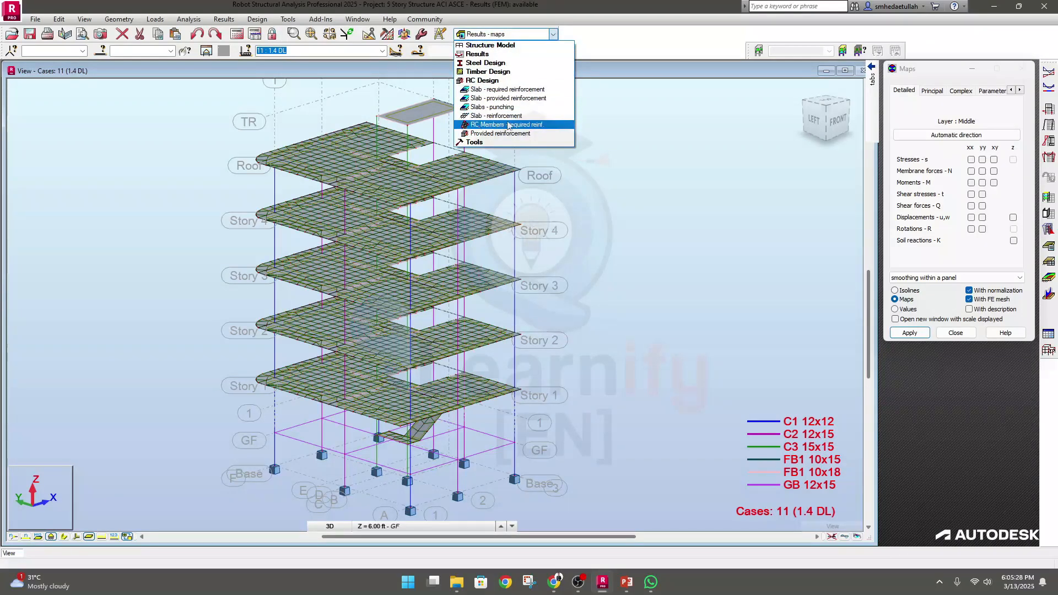
left_click(526, 125)
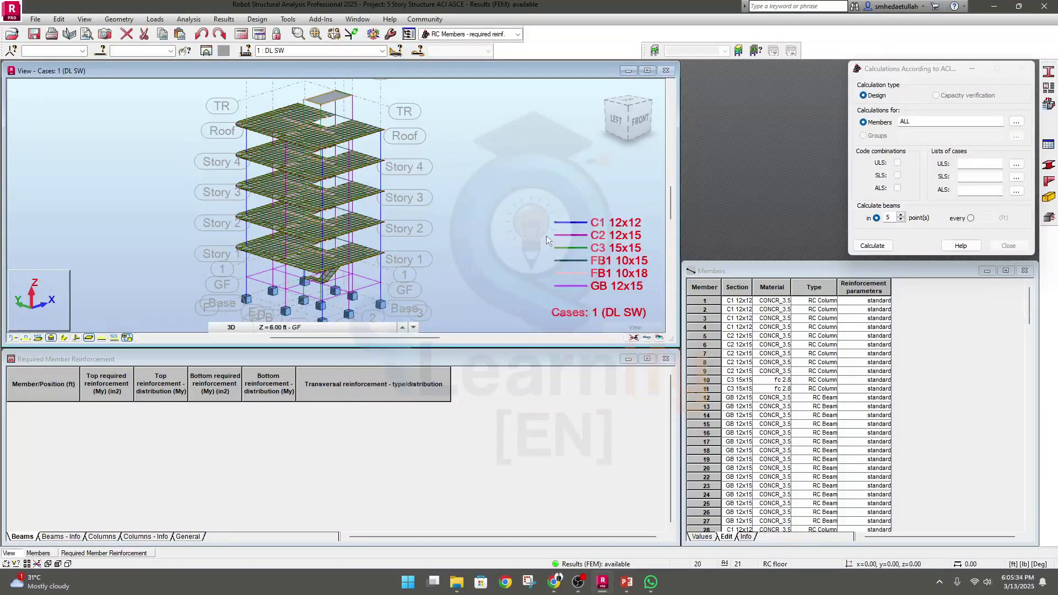
Step: Open the case selection for the ULS list and examine the available simple load cases and filter options
left_click(897, 168)
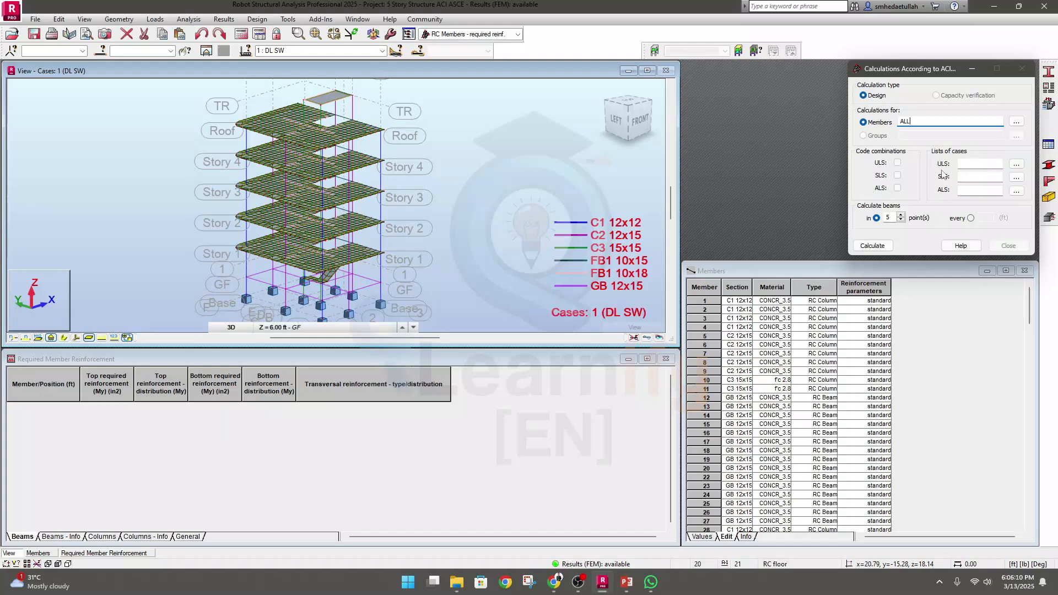
left_click(1016, 164)
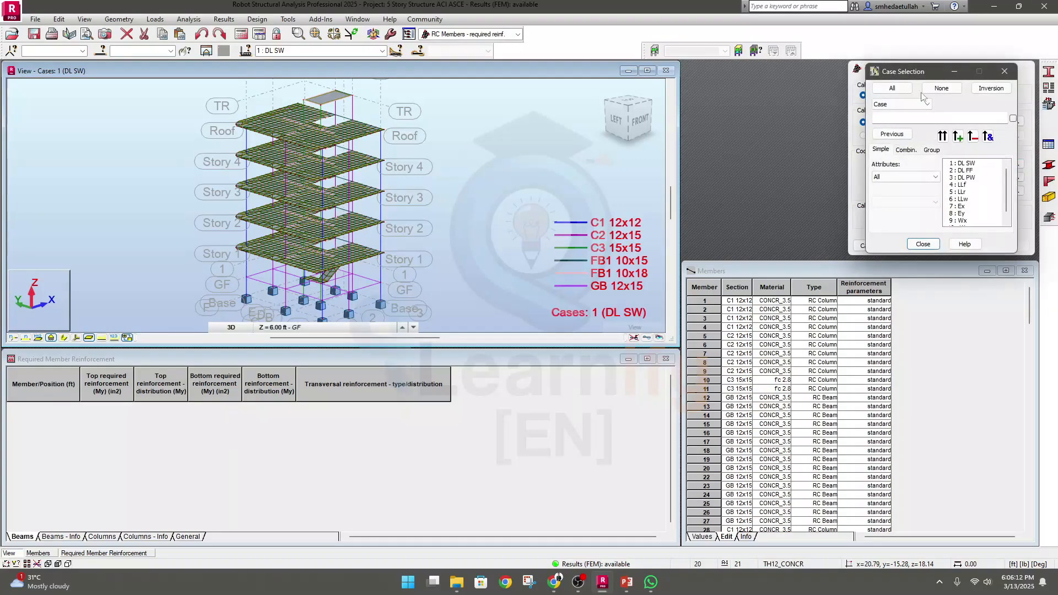
left_click_drag(912, 77, 766, 78)
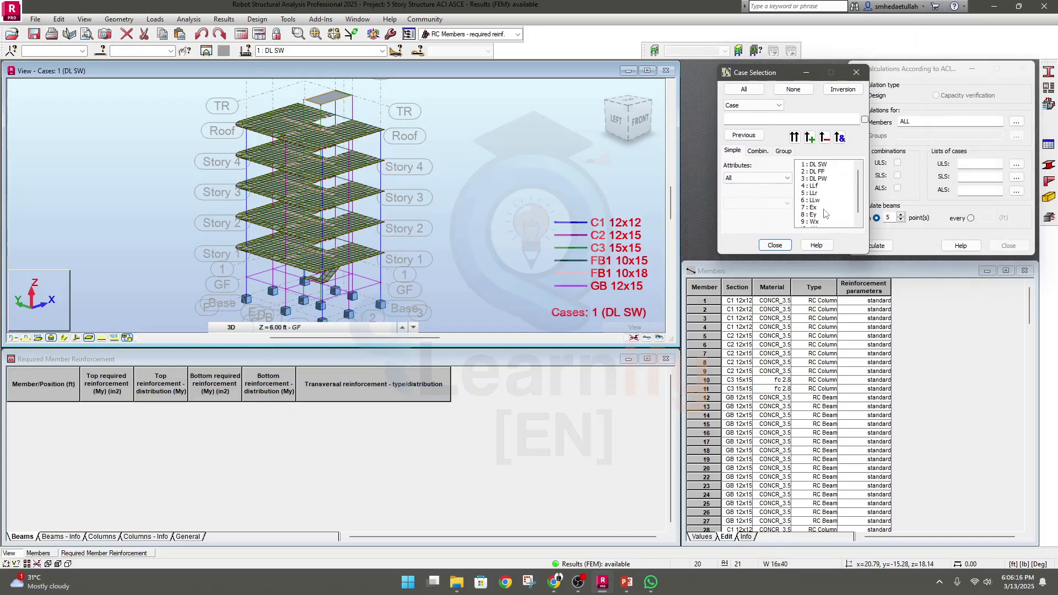
left_click(786, 179)
left_click(777, 235)
left_click(764, 107)
left_click(764, 112)
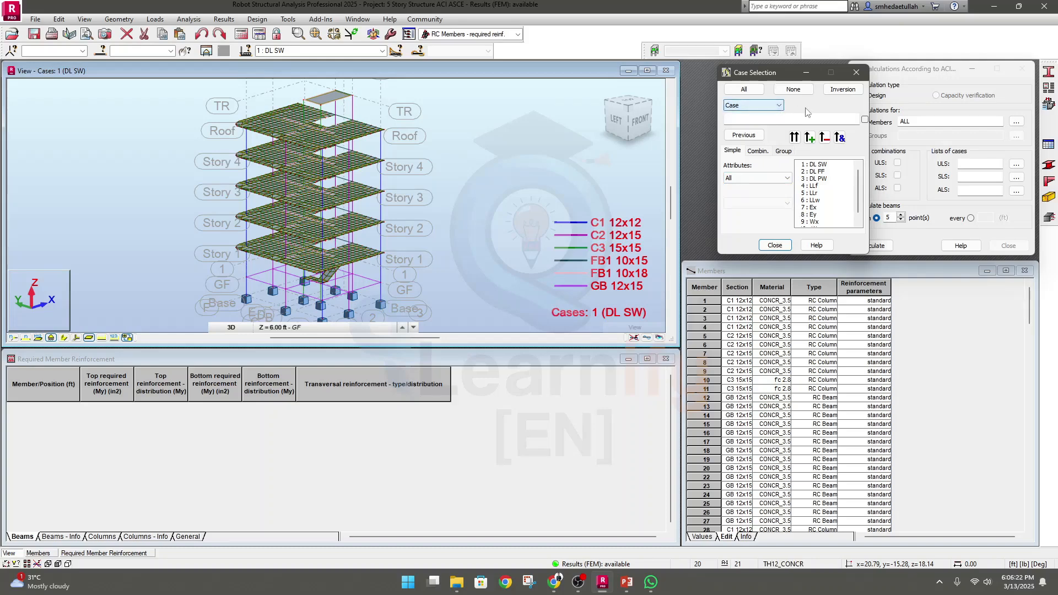
scroll(827, 224, "down", 1)
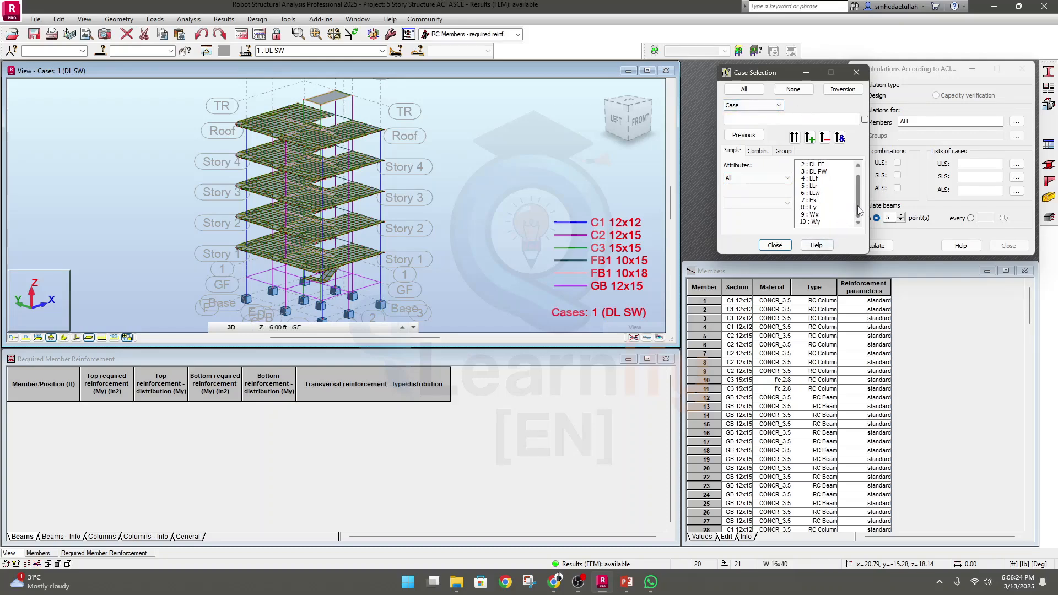
left_click_drag(858, 207, 860, 184)
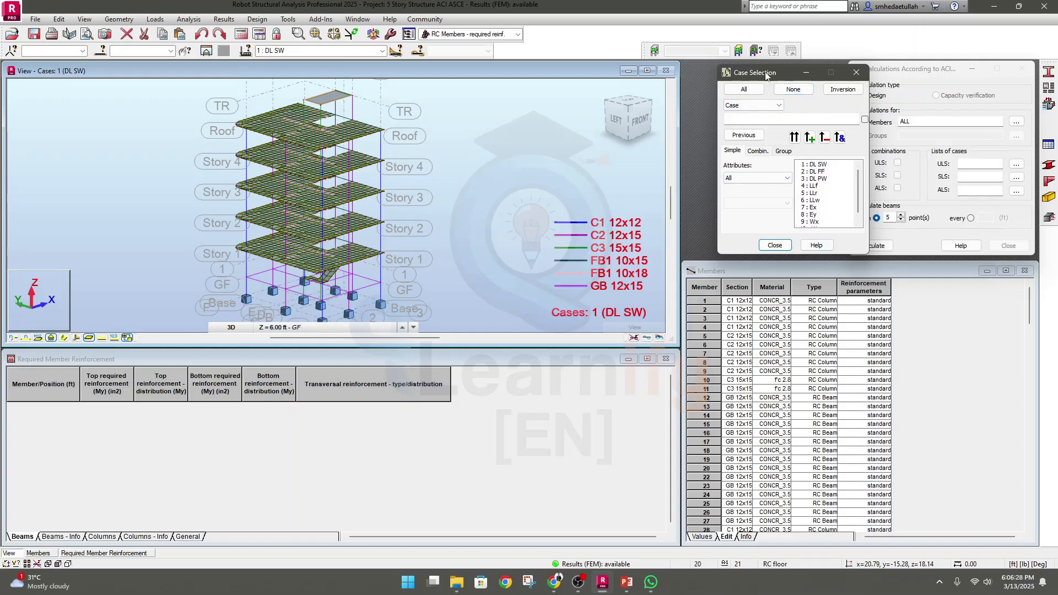
left_click_drag(766, 74, 741, 61)
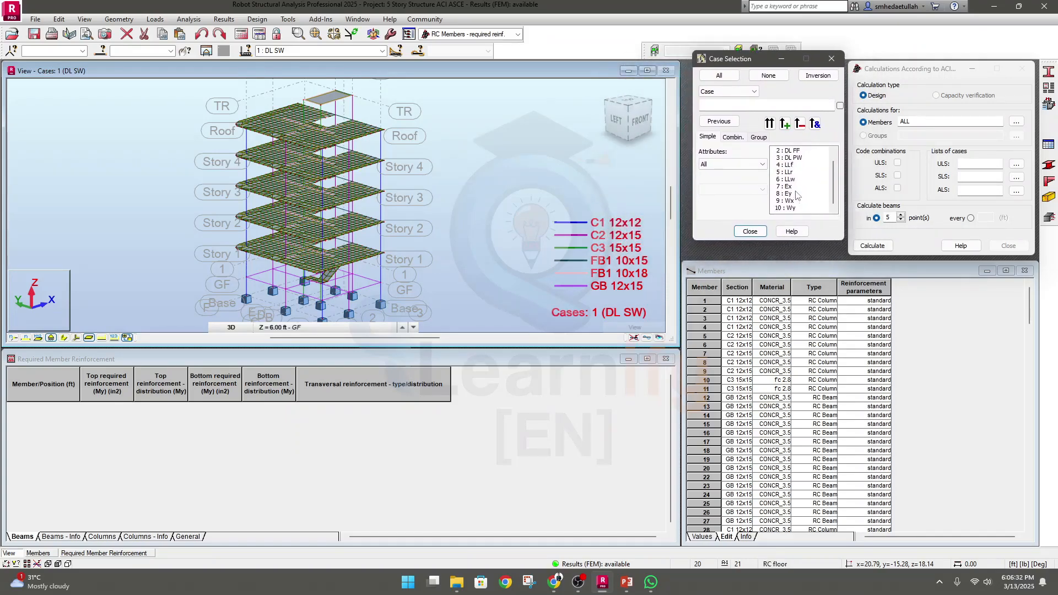
Step: Assign simple load cases 1 to 7 to the ULS case list for the member reinforcement calculation
left_click_drag(792, 154, 798, 194)
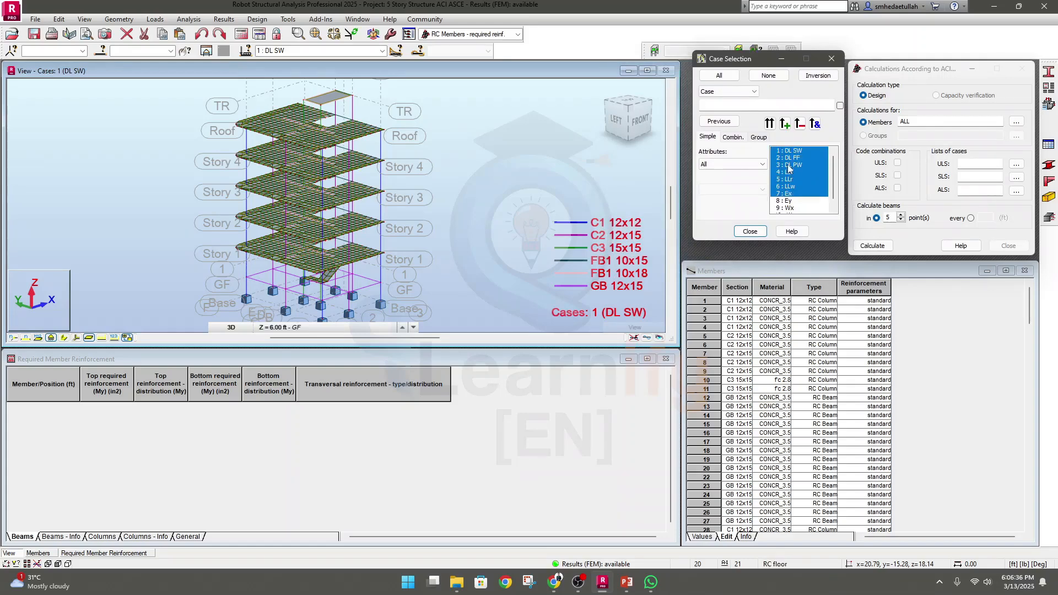
scroll(793, 168, "down", 1)
scroll(793, 176, "down", 1)
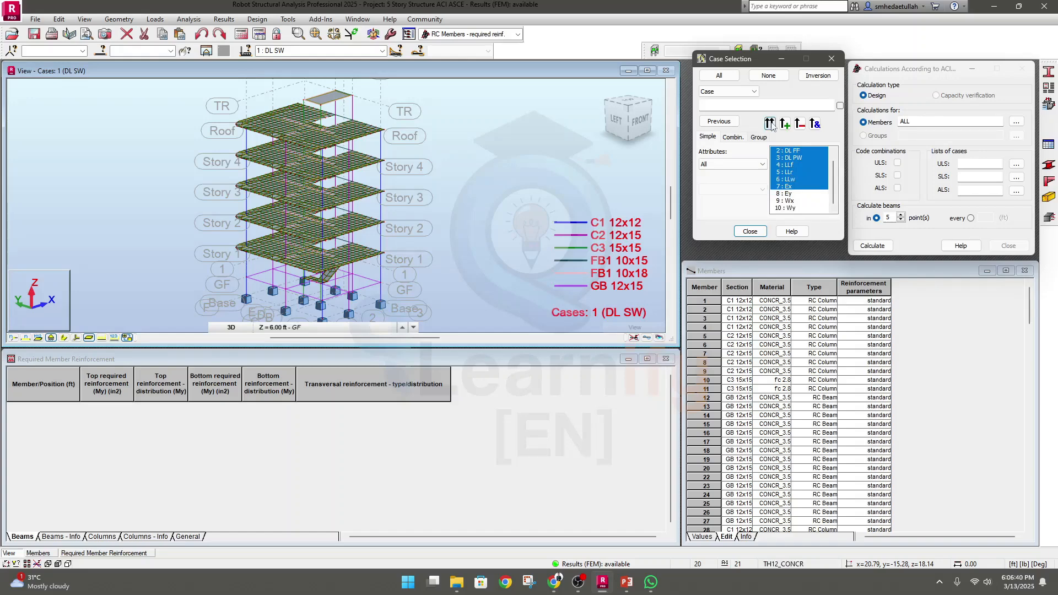
left_click(704, 104)
type("1to7")
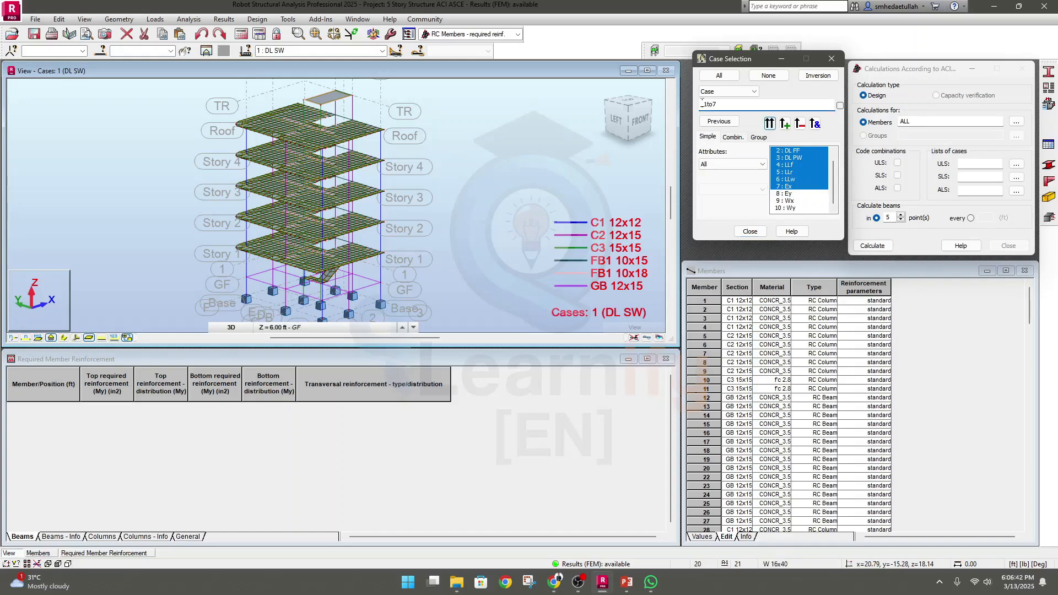
scroll(792, 183, "up", 1)
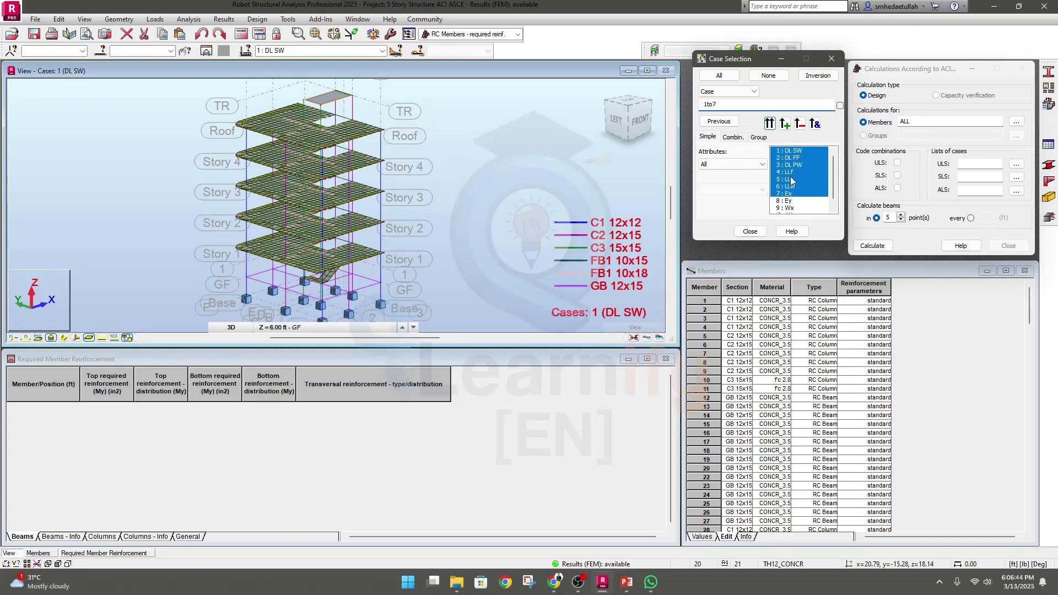
scroll(793, 182, "down", 1)
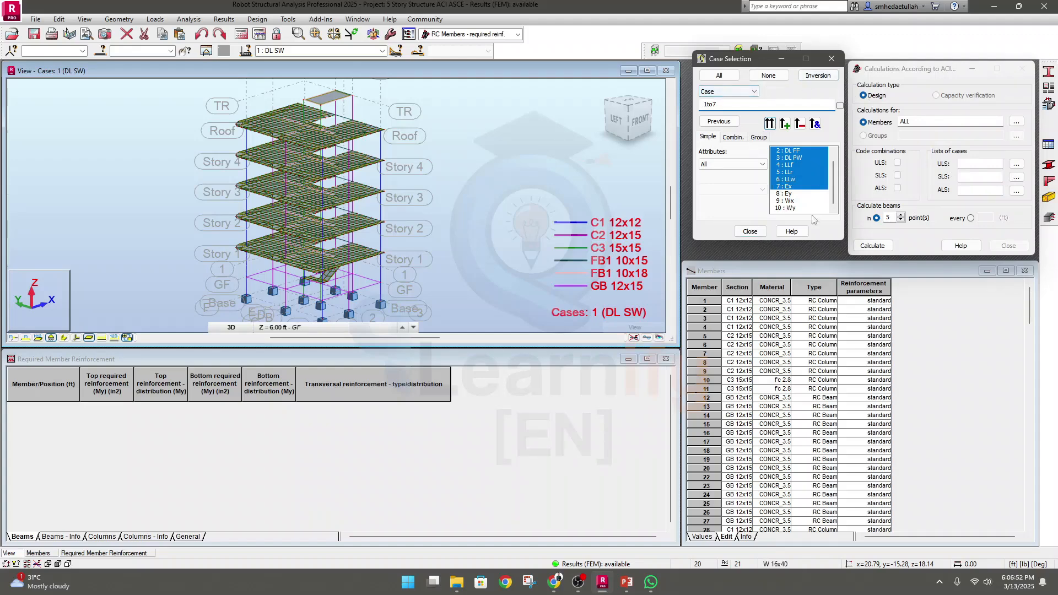
left_click(750, 232)
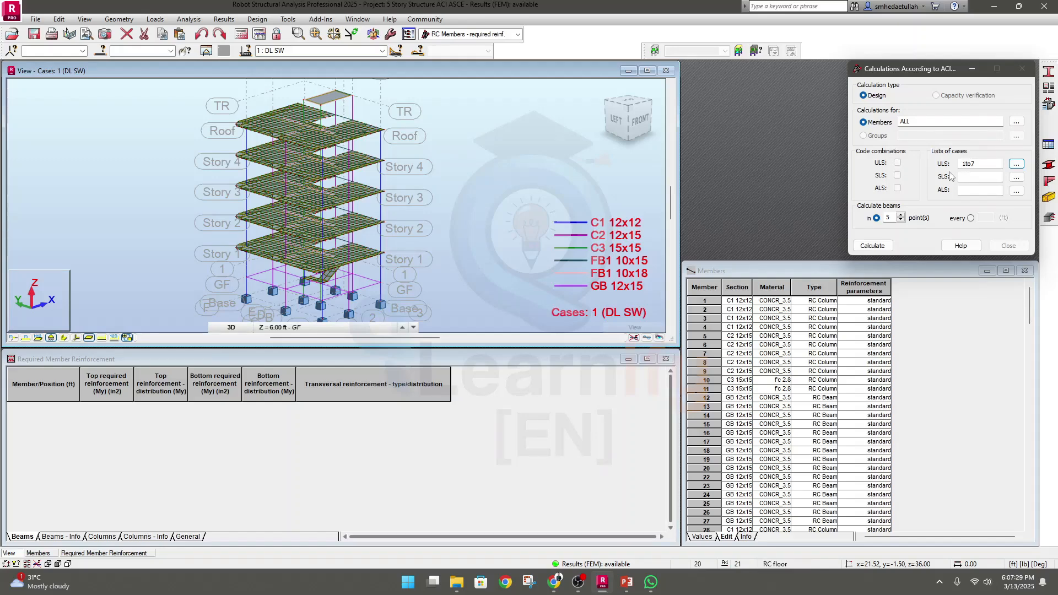
Step: Replace the ULS case list for the member calculation with load combinations 11 to 13
left_click(1017, 164)
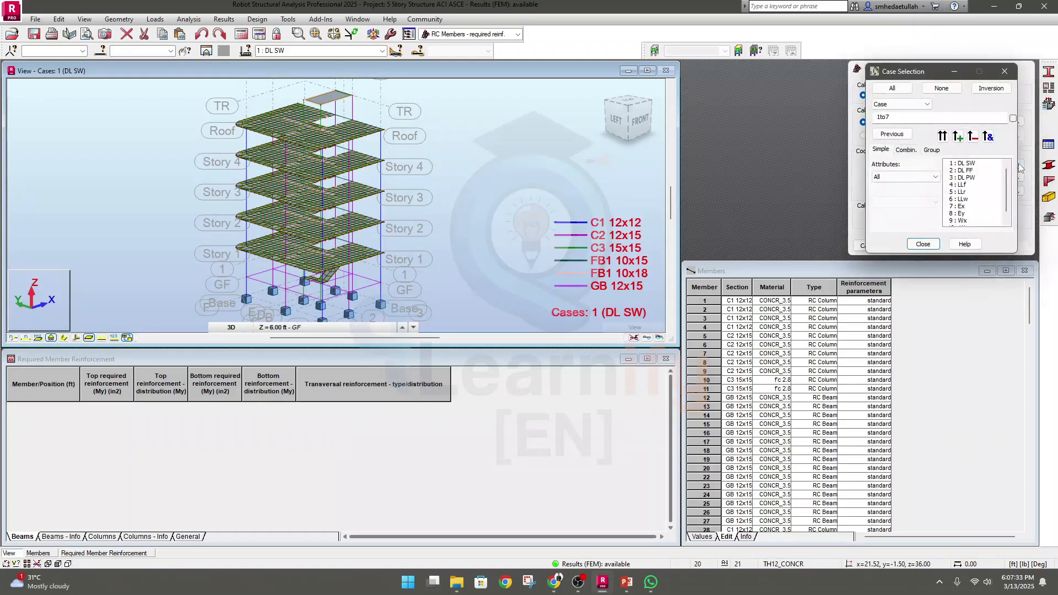
left_click_drag(901, 118, 864, 123)
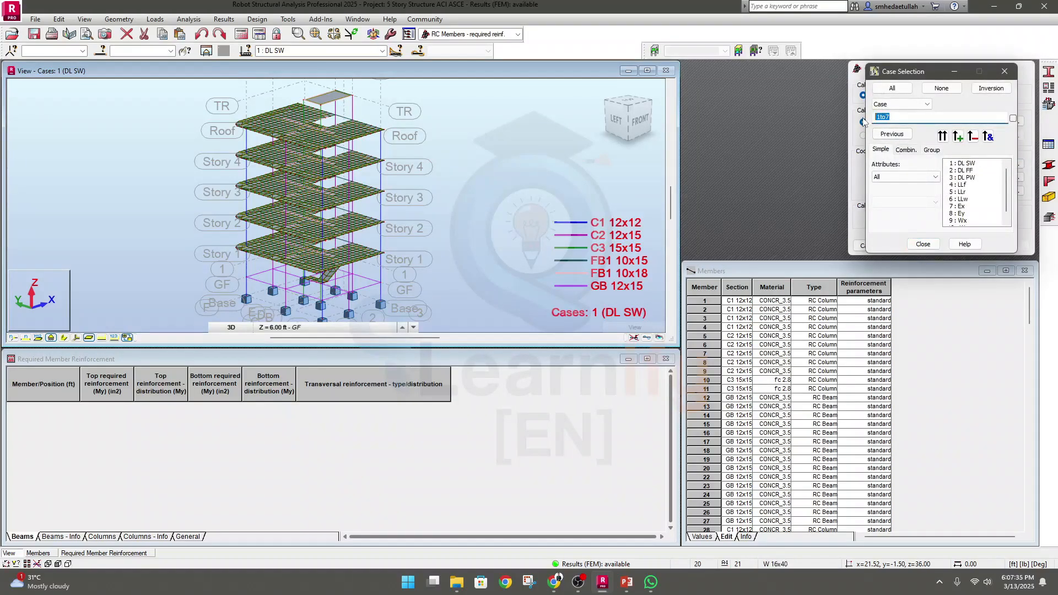
key("BackSpace")
left_click(906, 150)
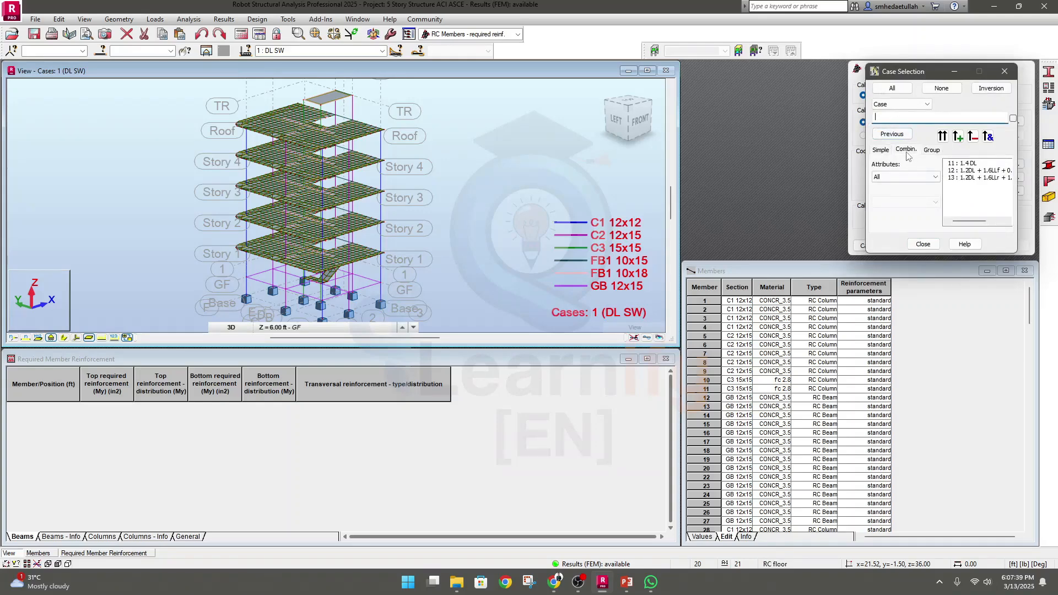
left_click_drag(967, 167, 970, 183)
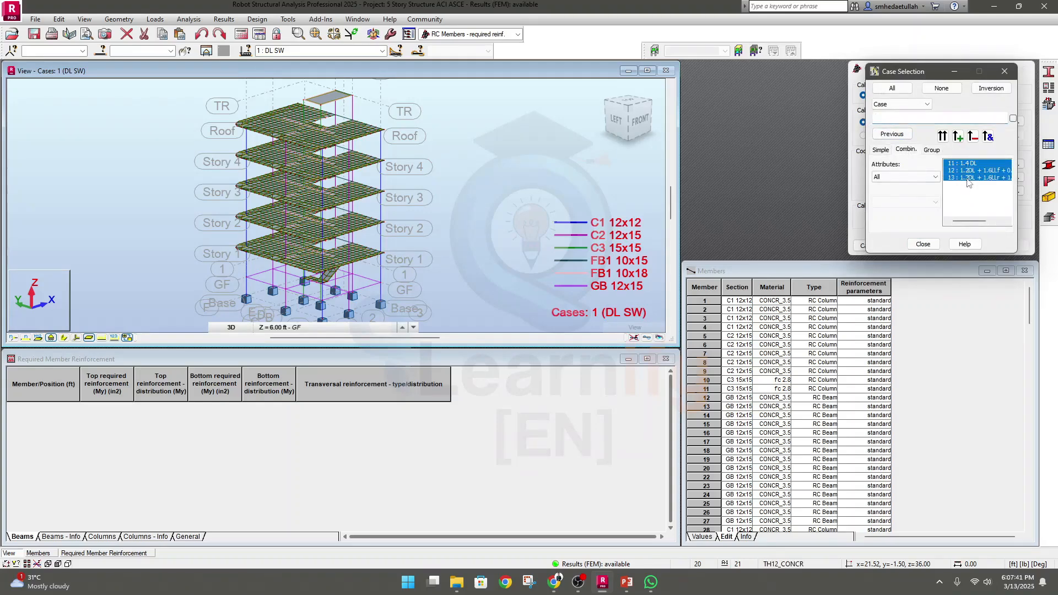
left_click(944, 136)
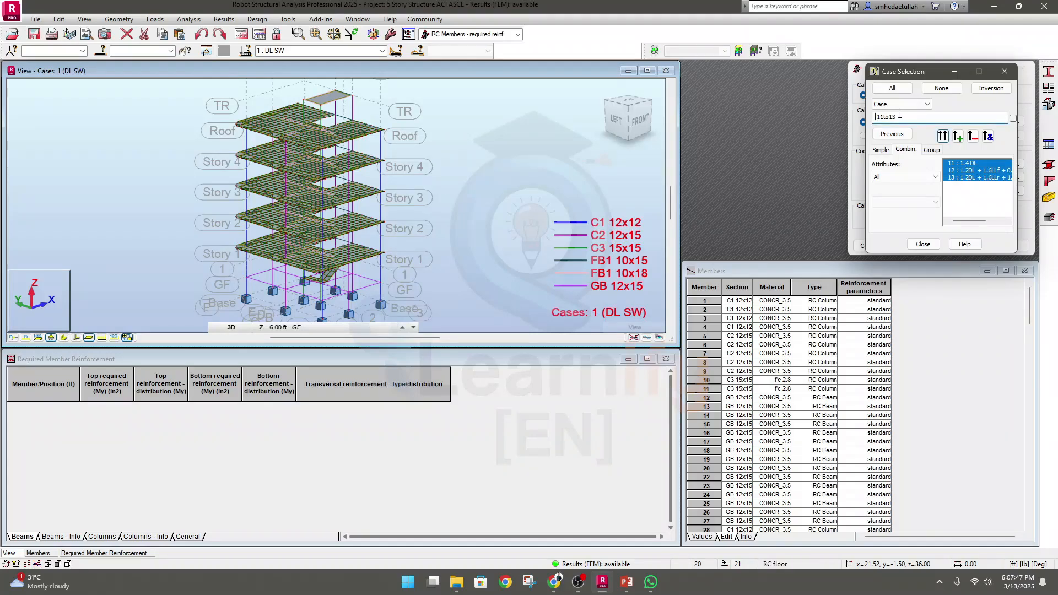
left_click(931, 245)
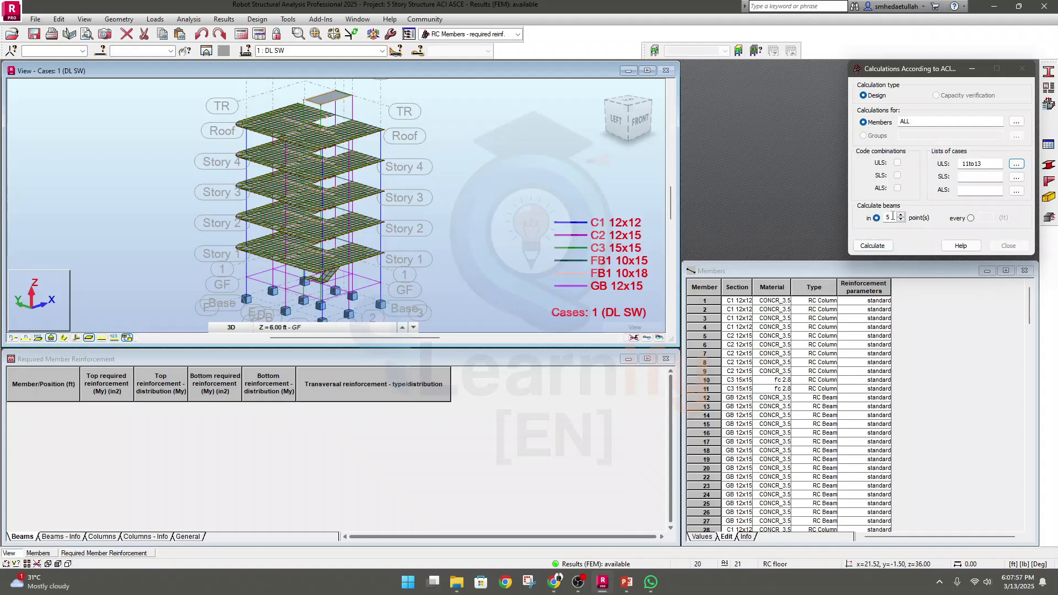
Step: Set the beams to be calculated in 3 points and run the required reinforcement calculation for all members
double_click(891, 217)
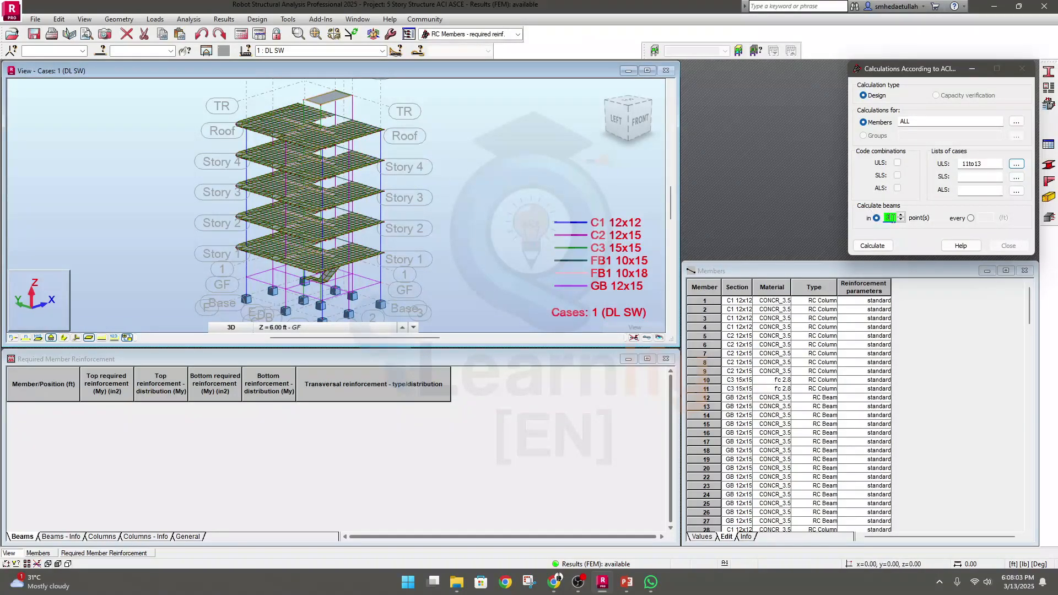
left_click(972, 218)
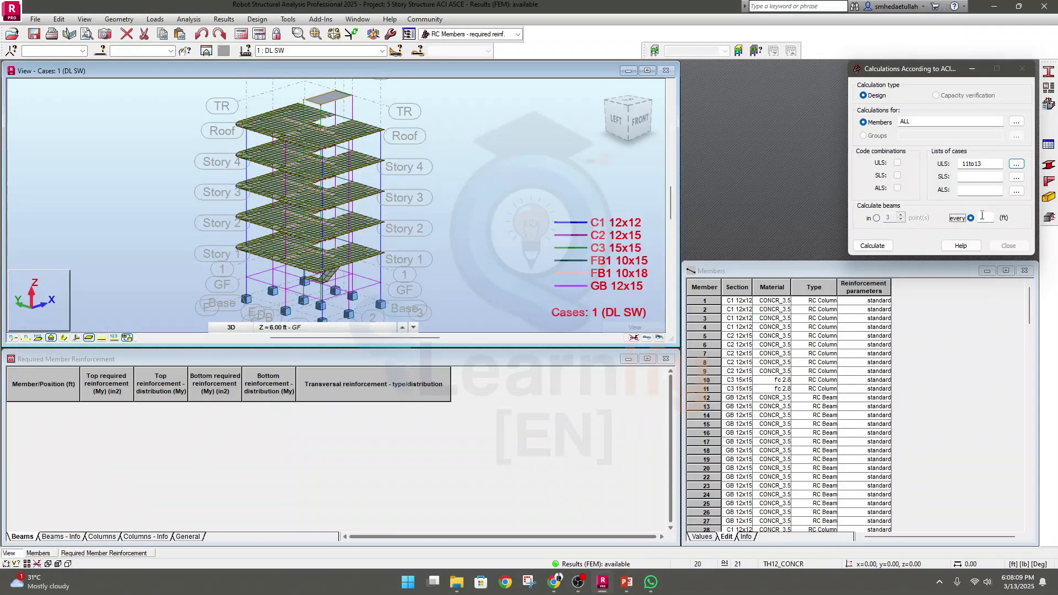
left_click(877, 219)
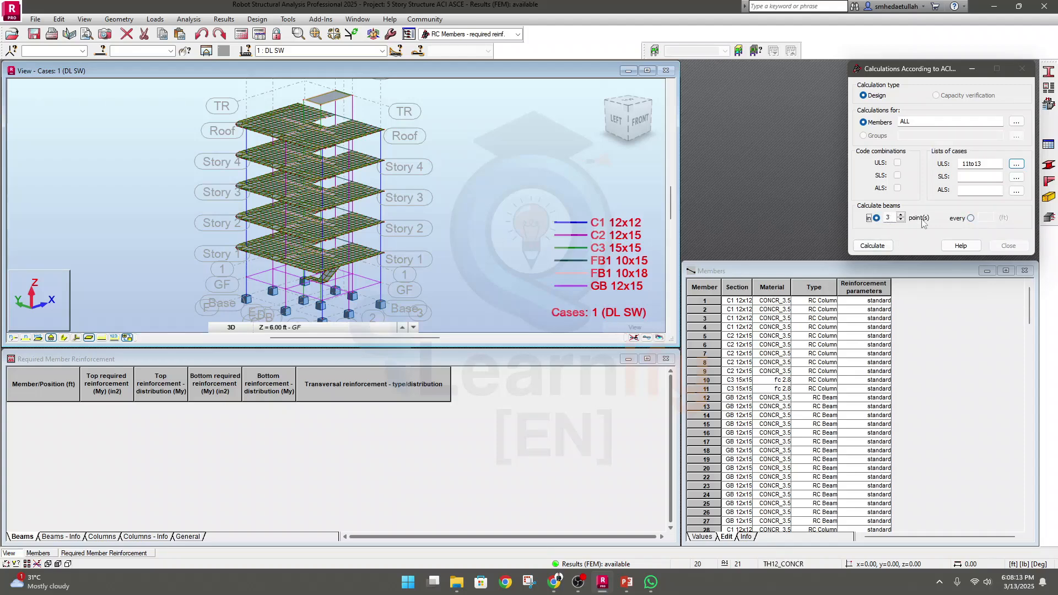
left_click(872, 246)
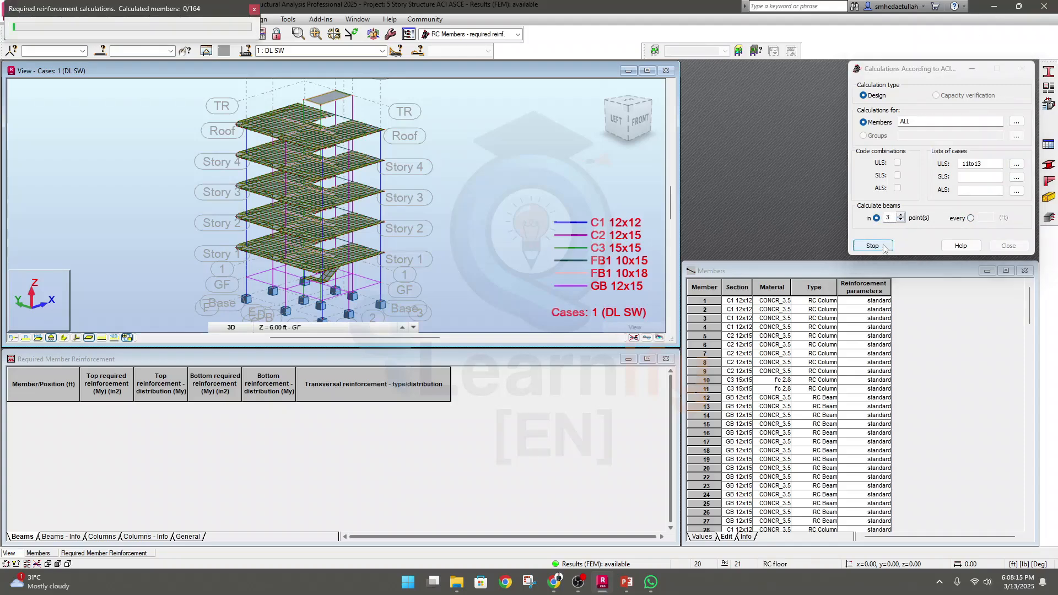
mouse_move(627, 582)
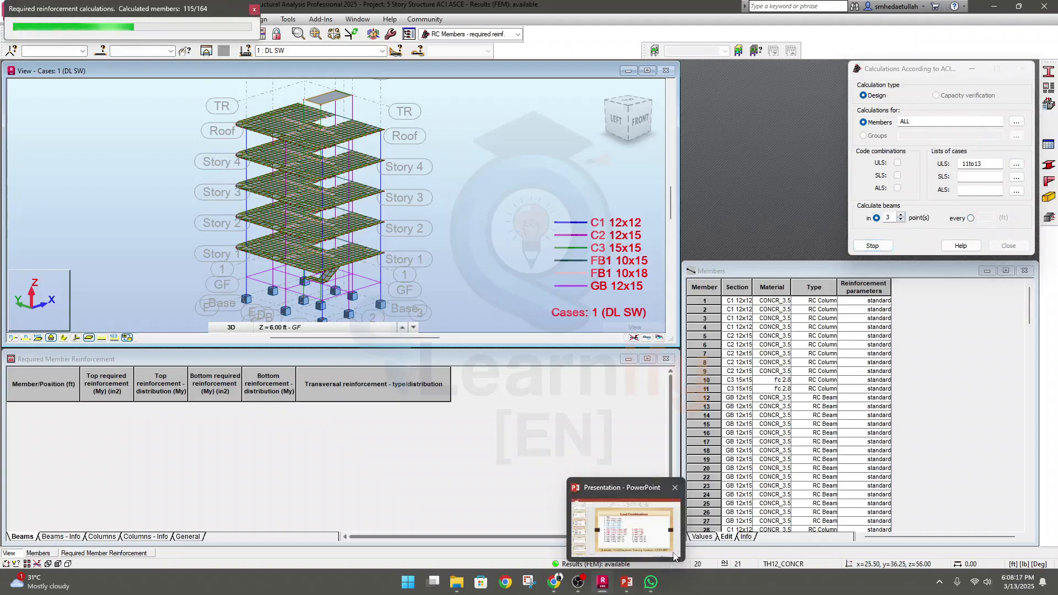
left_click(674, 554)
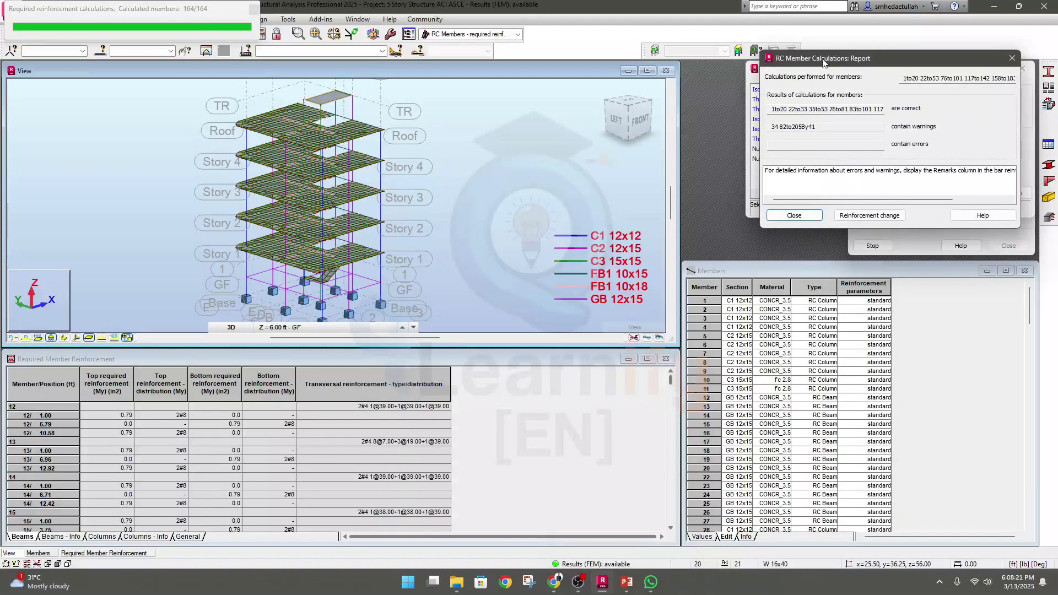
Step: Review the member lists and remarks note in the RC member calculation report, and close it along with the calculation messages
left_click_drag(825, 61, 785, 62)
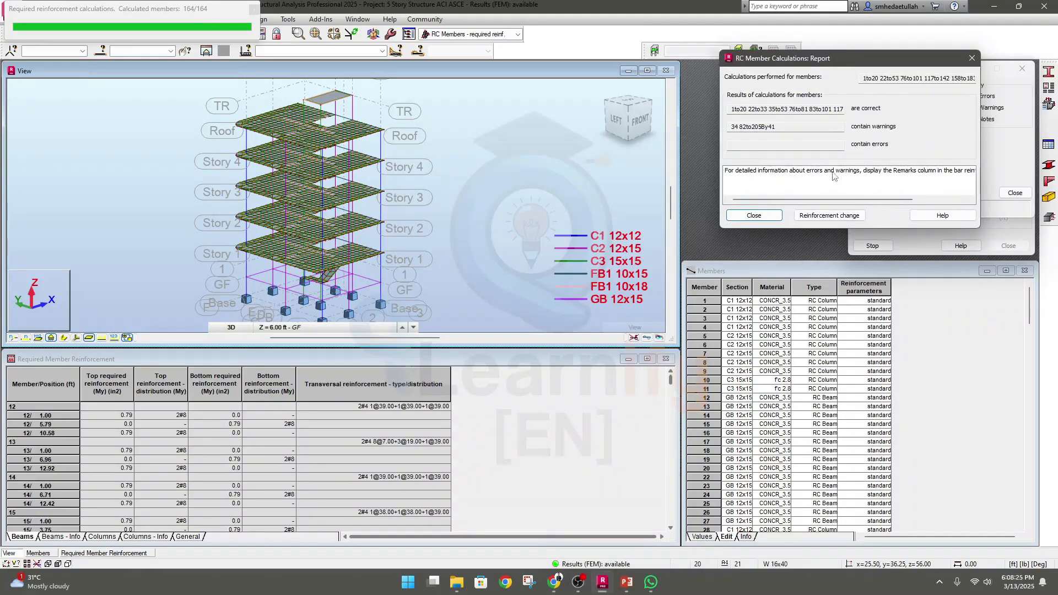
left_click_drag(885, 202, 815, 205)
left_click_drag(732, 109, 874, 110)
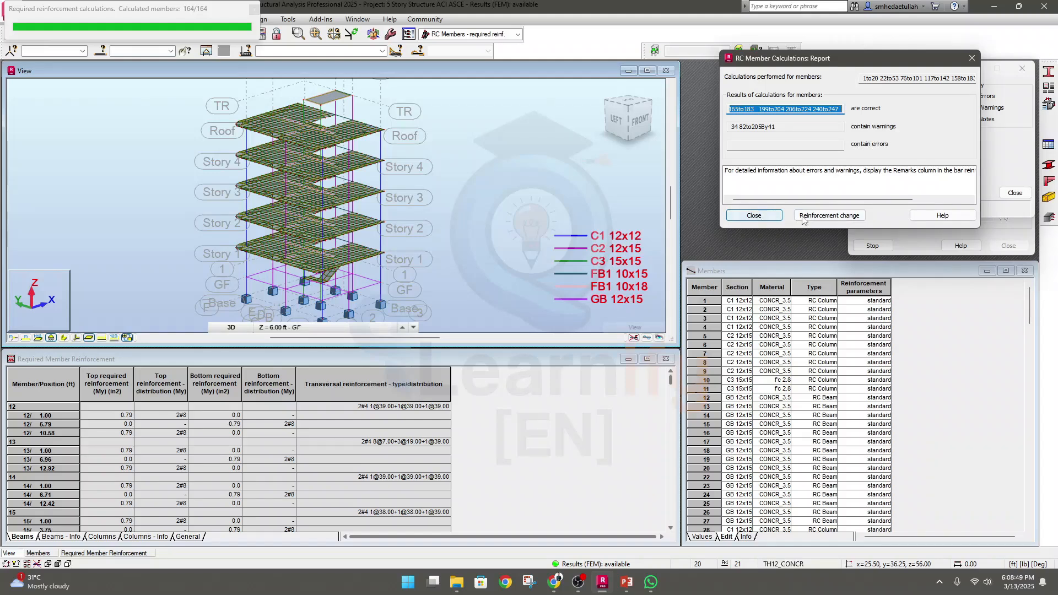
left_click_drag(807, 201, 892, 203)
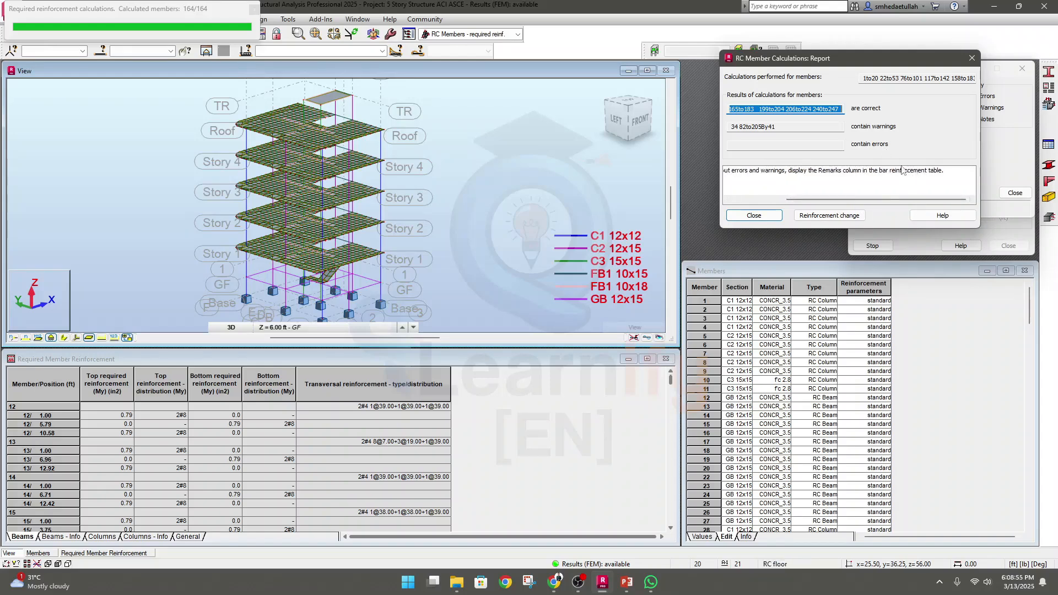
left_click(758, 217)
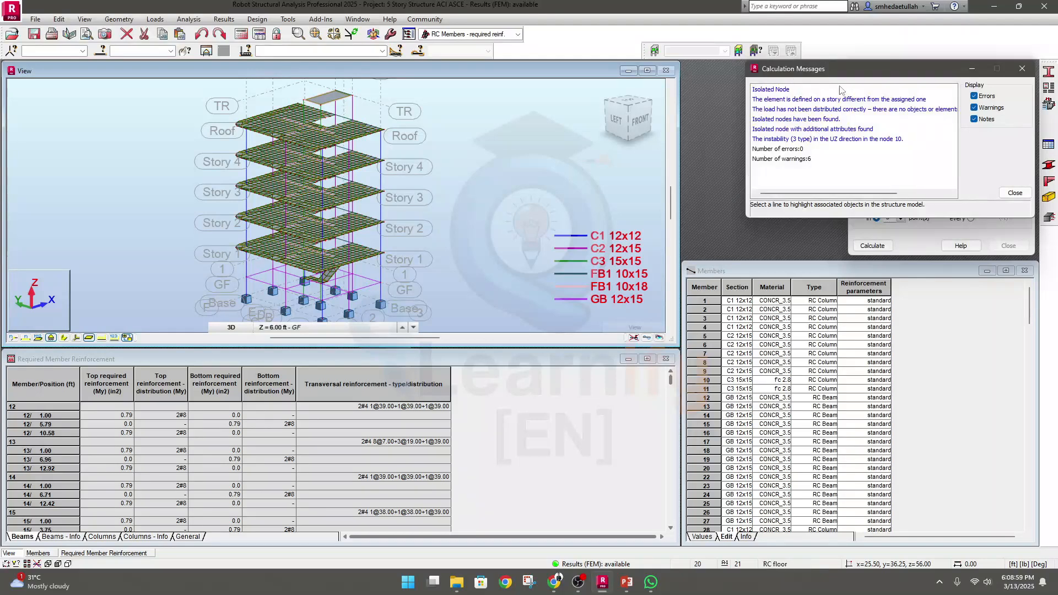
left_click(1021, 71)
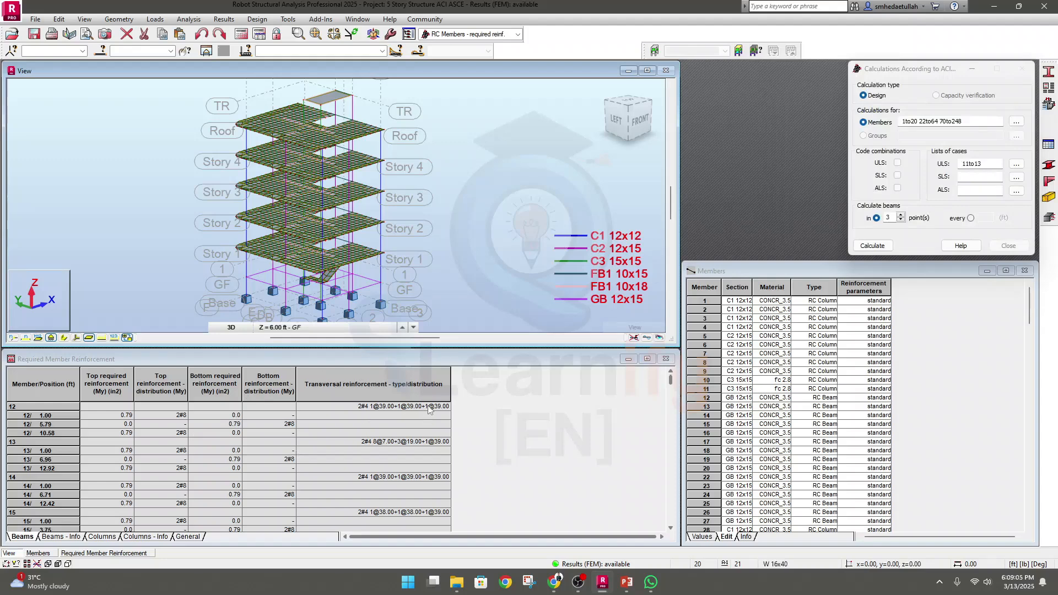
Step: Select all Story 1 objects through the story label in the structure view
middle_click_drag(449, 259, 471, 274)
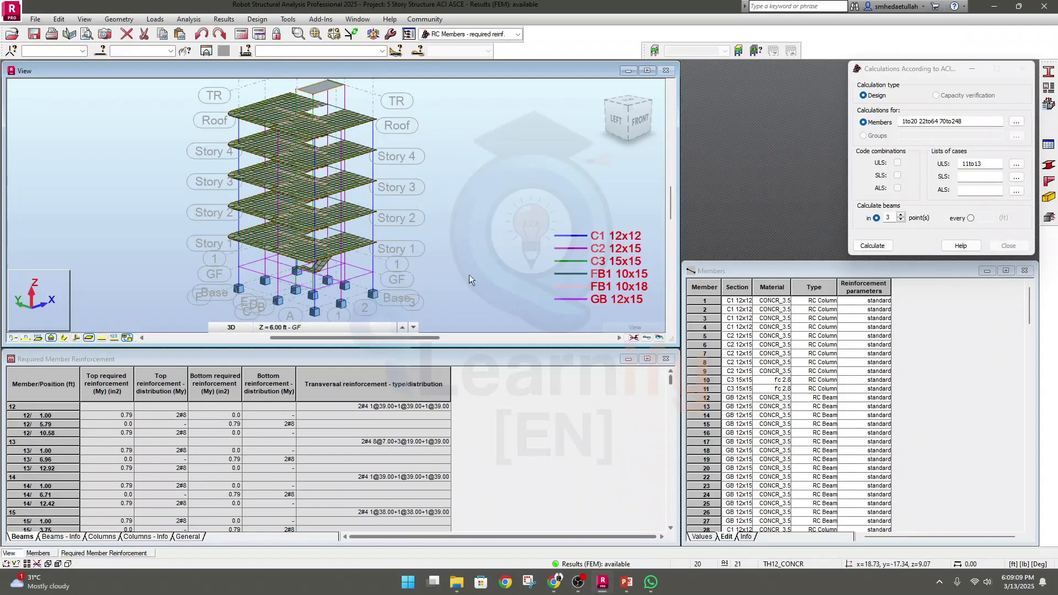
left_click(398, 302)
left_click(391, 298)
left_click(396, 300)
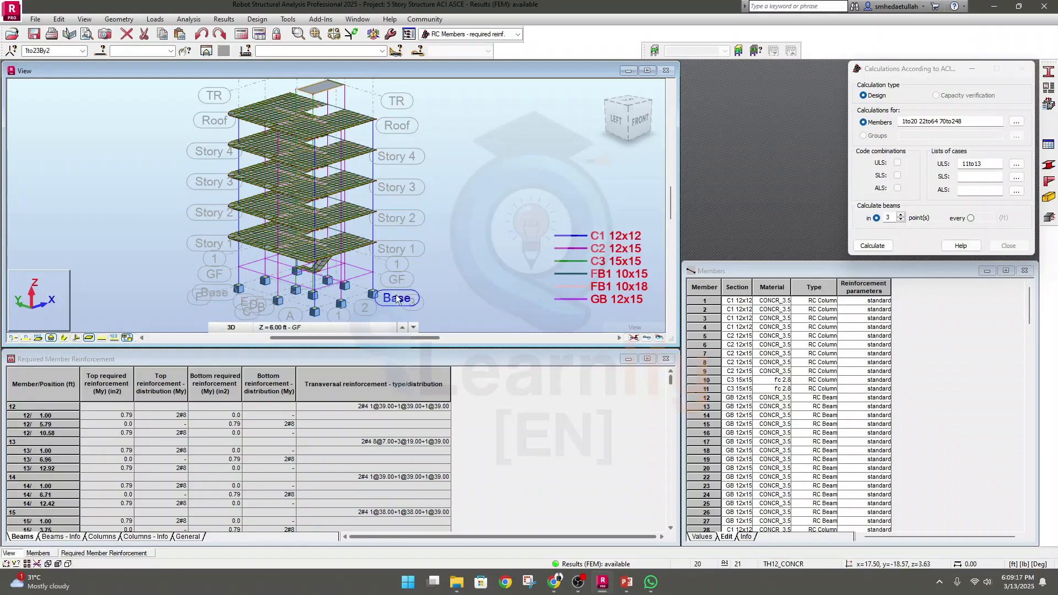
left_click(394, 253)
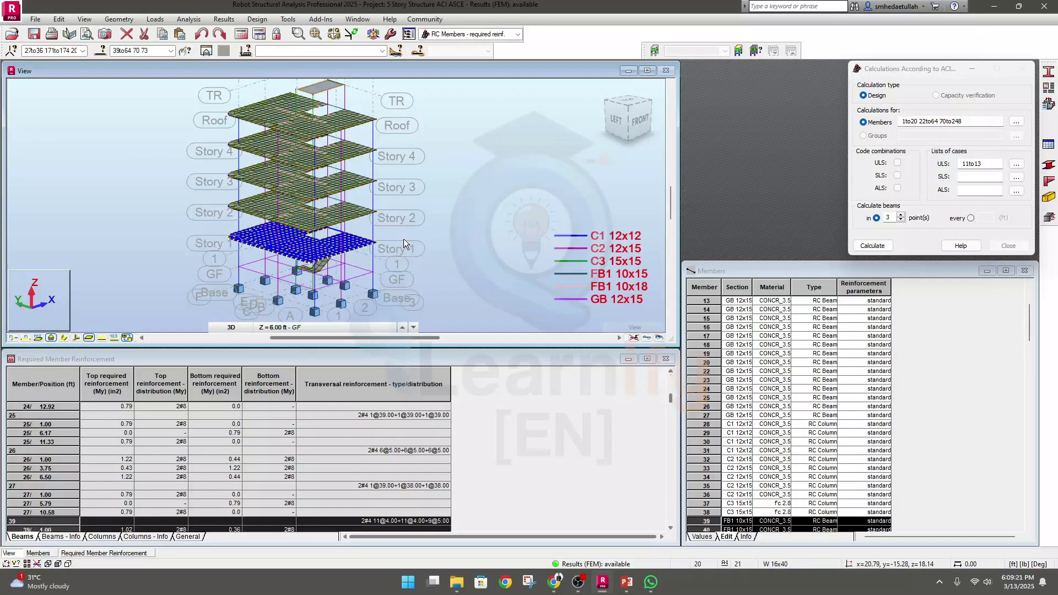
Step: Turn off the panel interiors and the finite element mesh in the structure view, leaving only bars and panel outlines
left_click(88, 338)
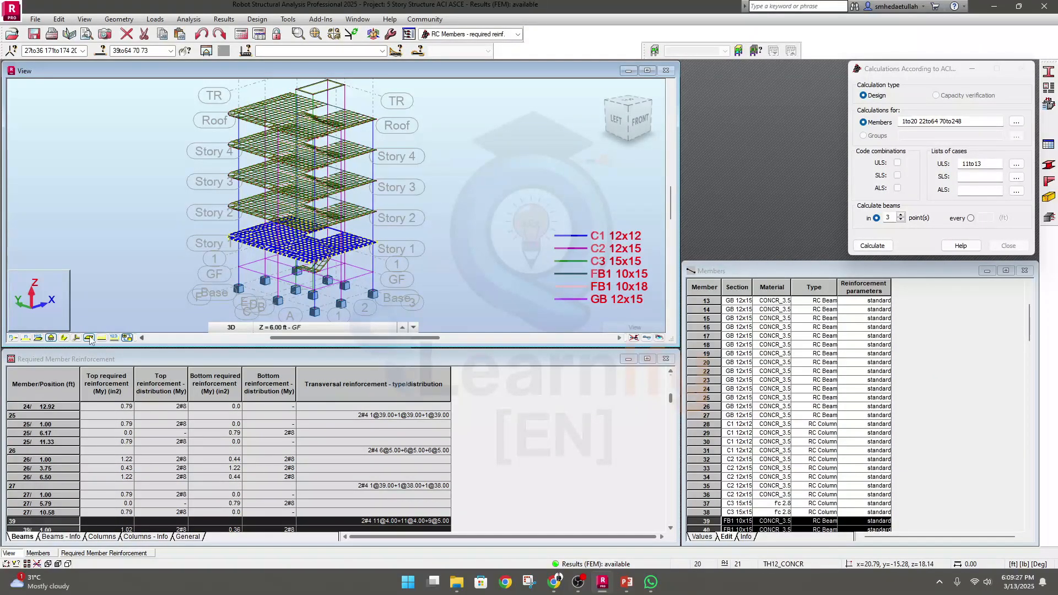
left_click(38, 338)
left_click(38, 338)
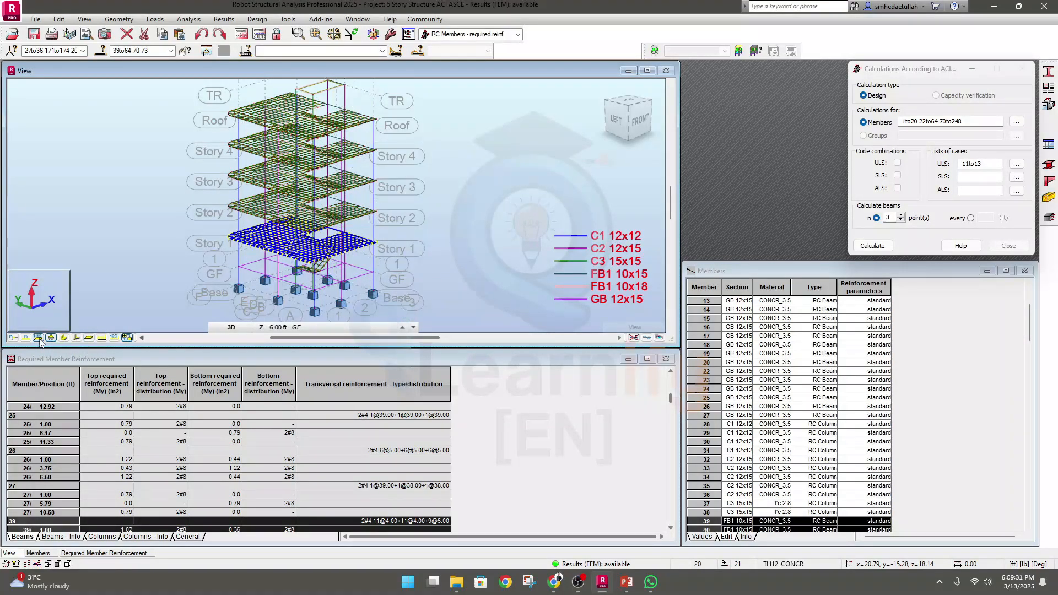
left_click(127, 338)
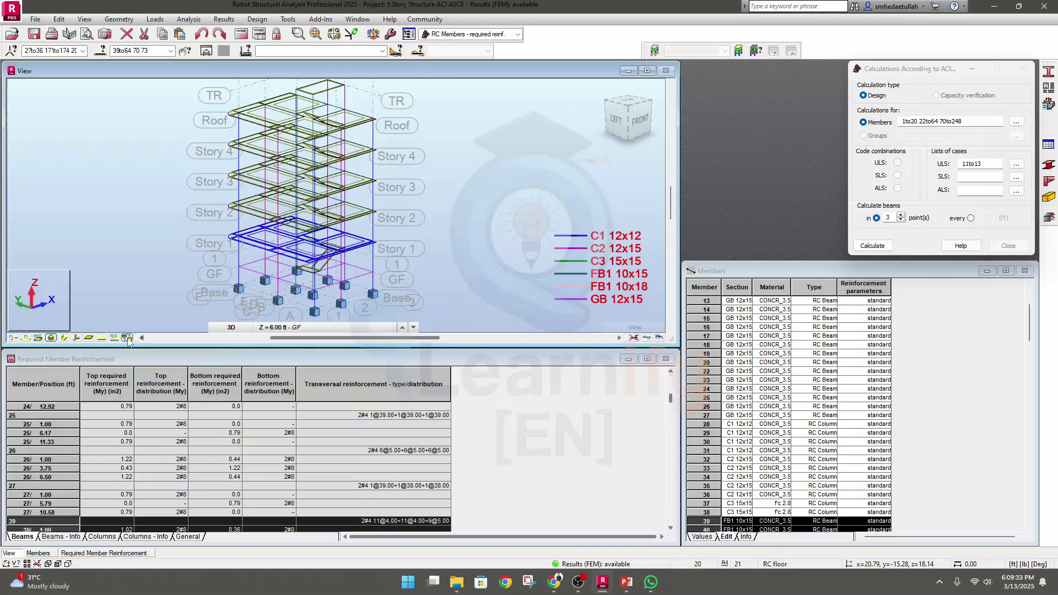
left_click(88, 338)
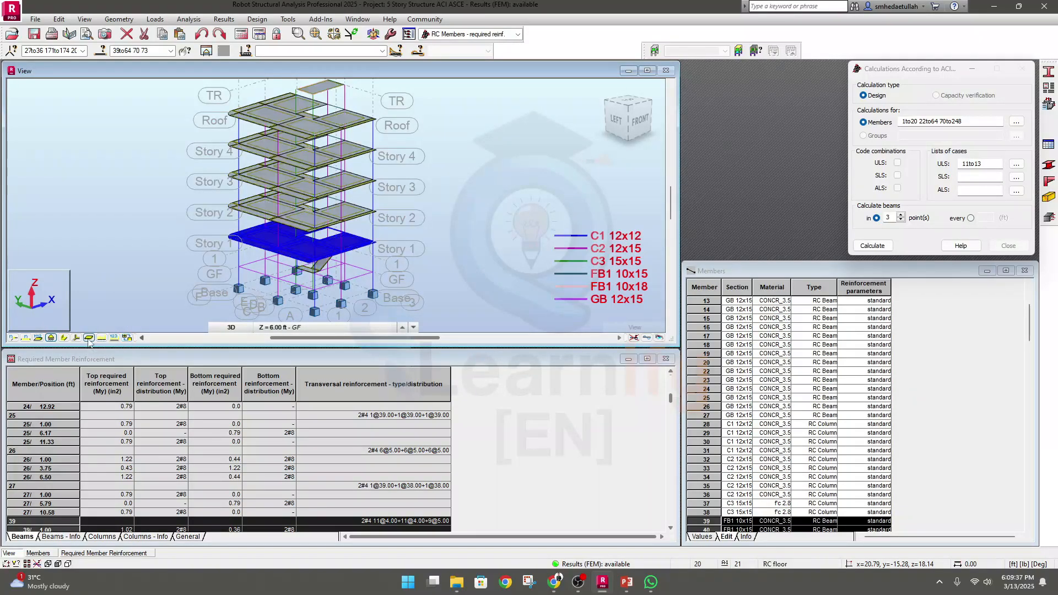
left_click(88, 338)
Step: Open the selected Story 1 objects in a separate view and display the bar numbers on its beams
scroll(237, 143, "up", 2)
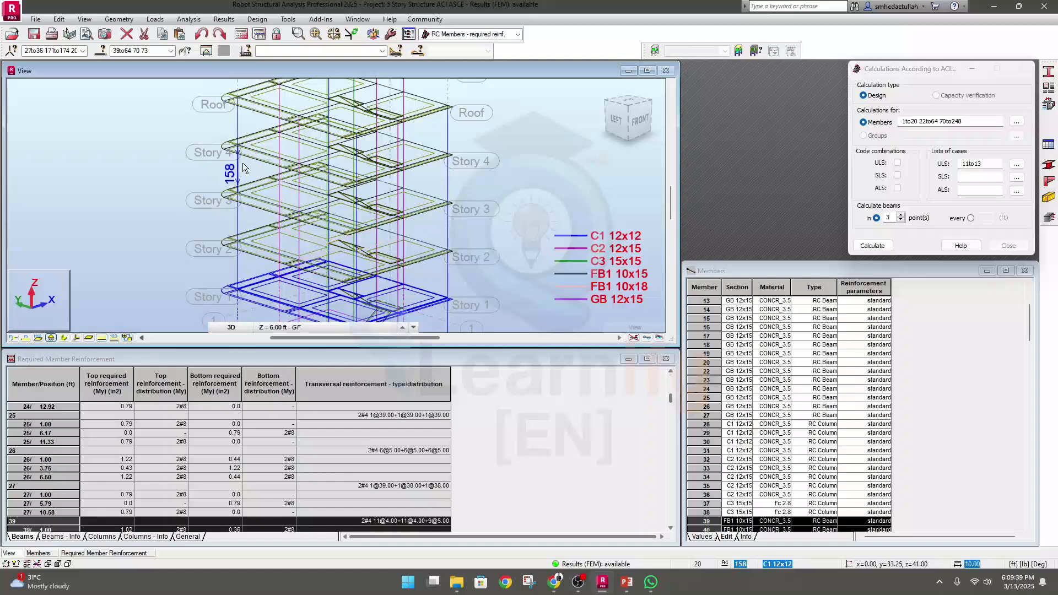
scroll(274, 144, "up", 2)
scroll(266, 171, "down", 4)
middle_click_drag(189, 237, 185, 195)
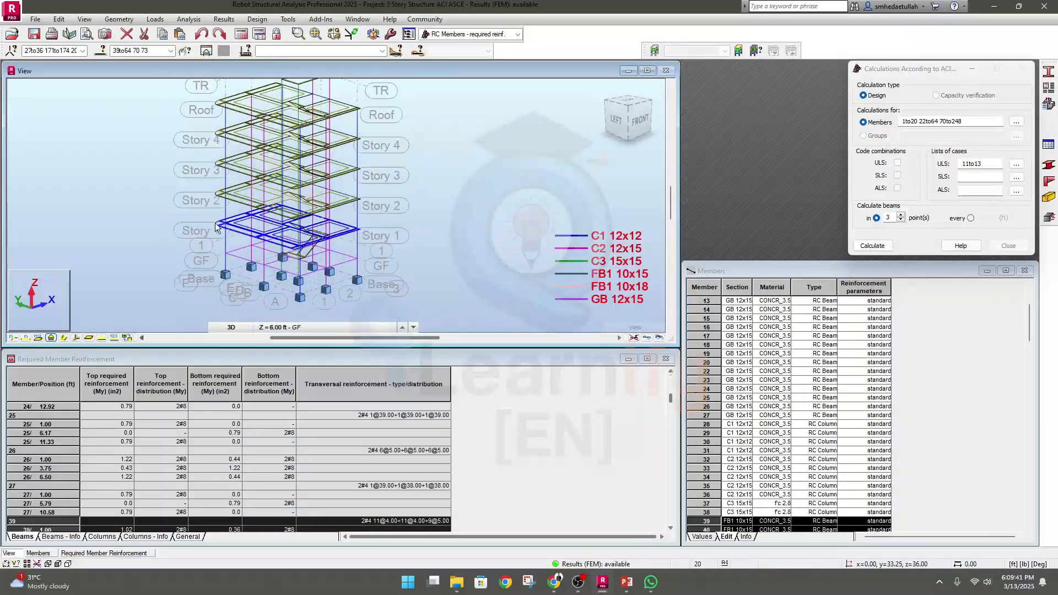
left_click(206, 51)
scroll(339, 296, "up", 2)
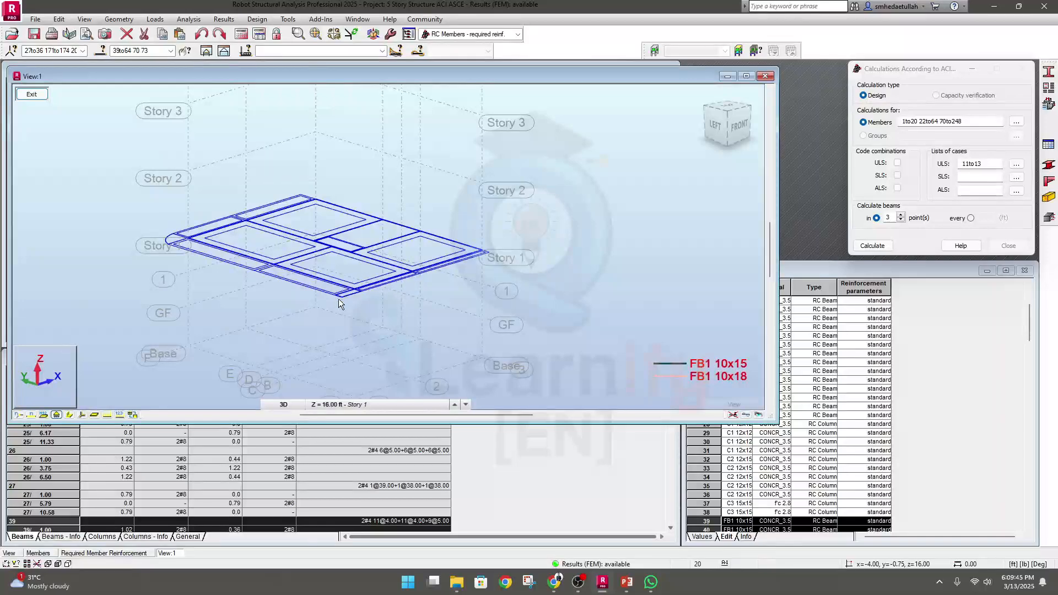
scroll(334, 269, "up", 4)
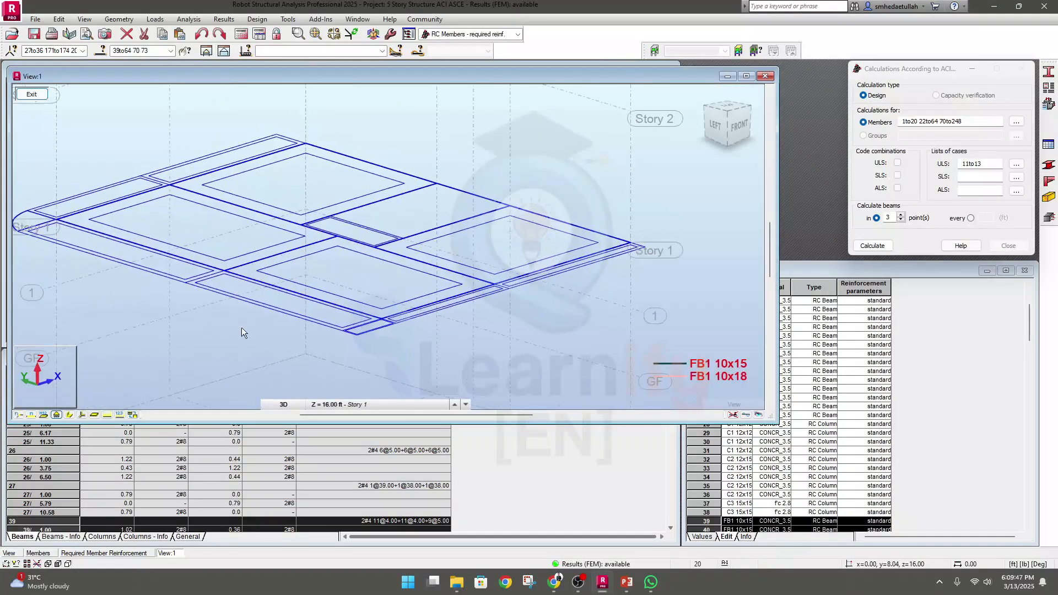
left_click(31, 416)
middle_click_drag(223, 352, 236, 333)
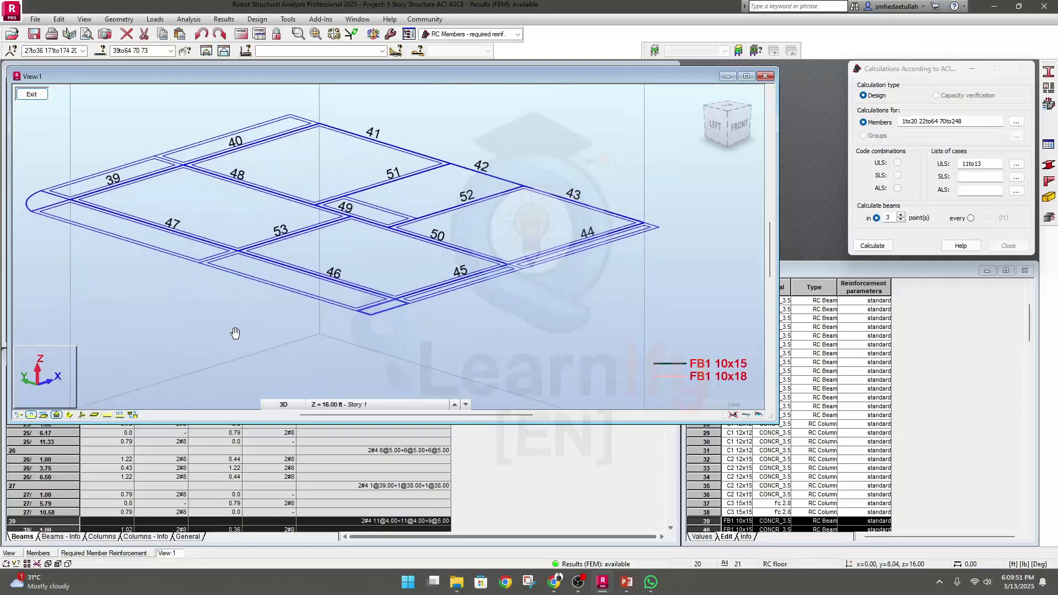
Step: Shorten the Story 1 view to uncover the required reinforcement table and examine the rows of the Story 1 beams from member 39 onward
scroll(257, 463, "up", 2)
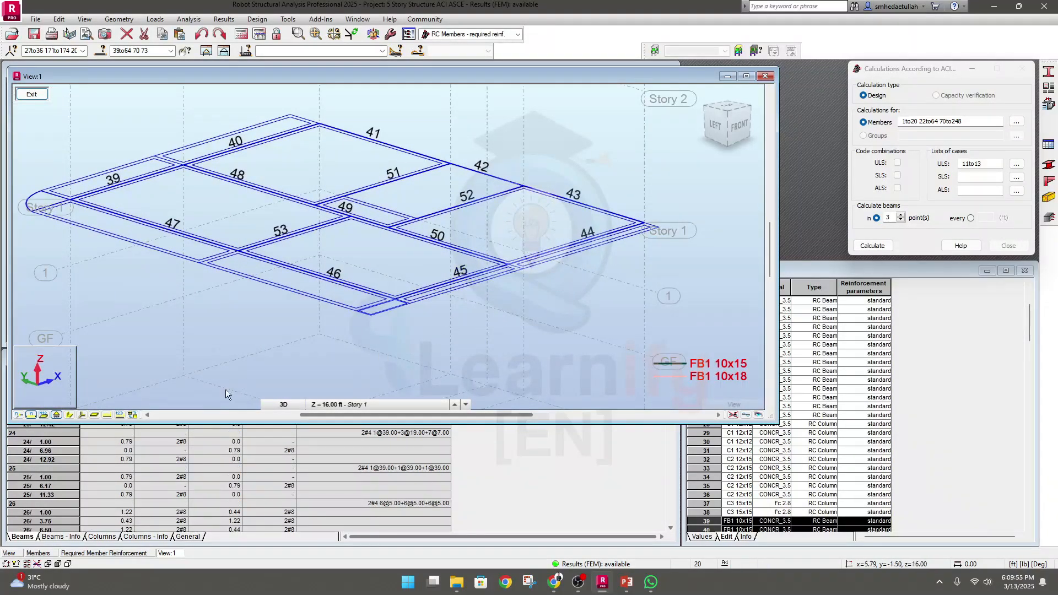
scroll(118, 512, "up", 3)
scroll(117, 512, "up", 10)
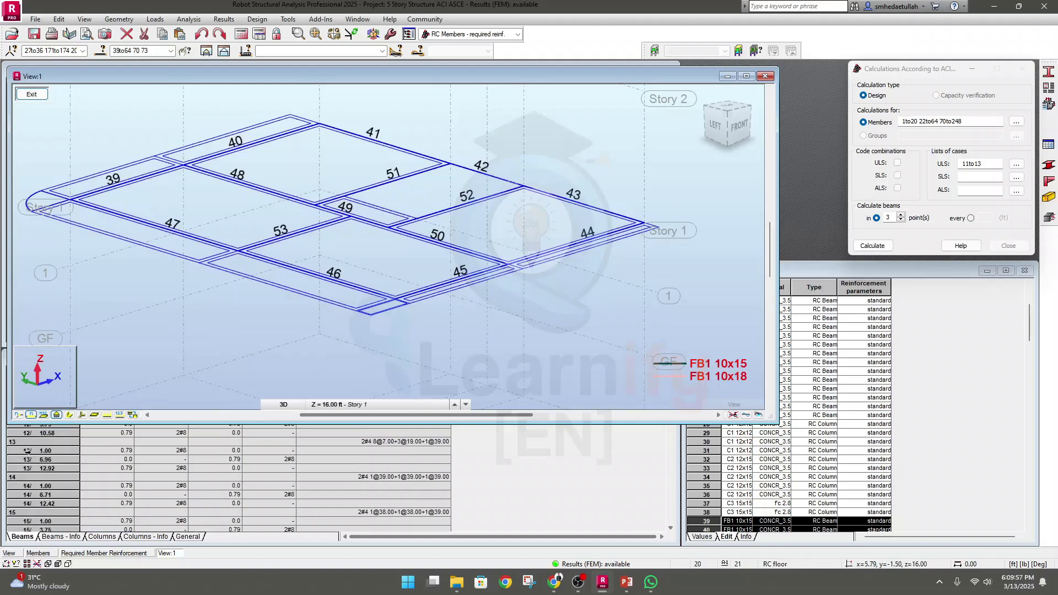
left_click_drag(518, 423, 515, 366)
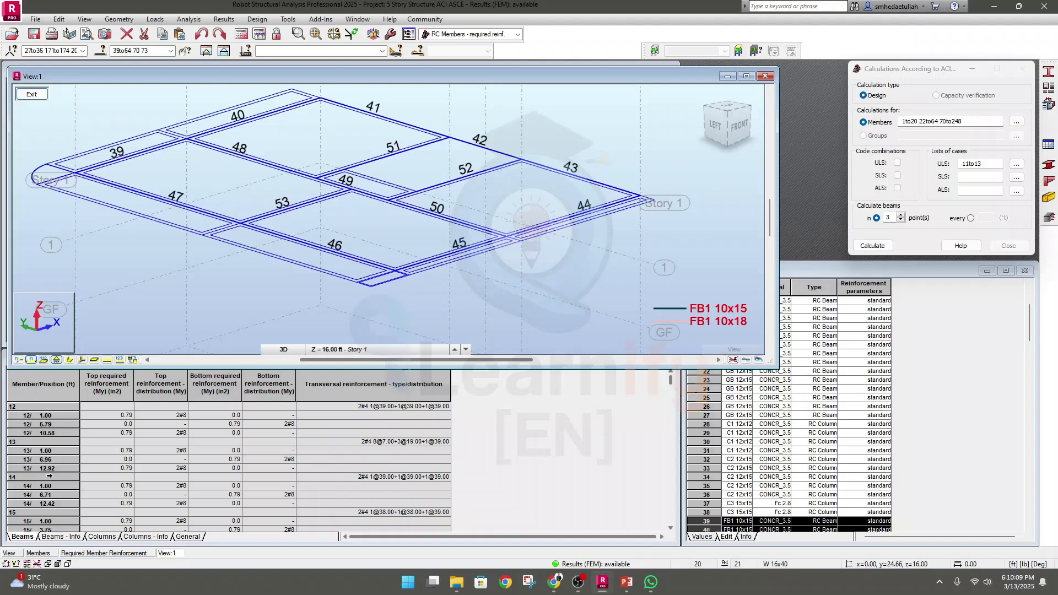
scroll(44, 480, "down", 10)
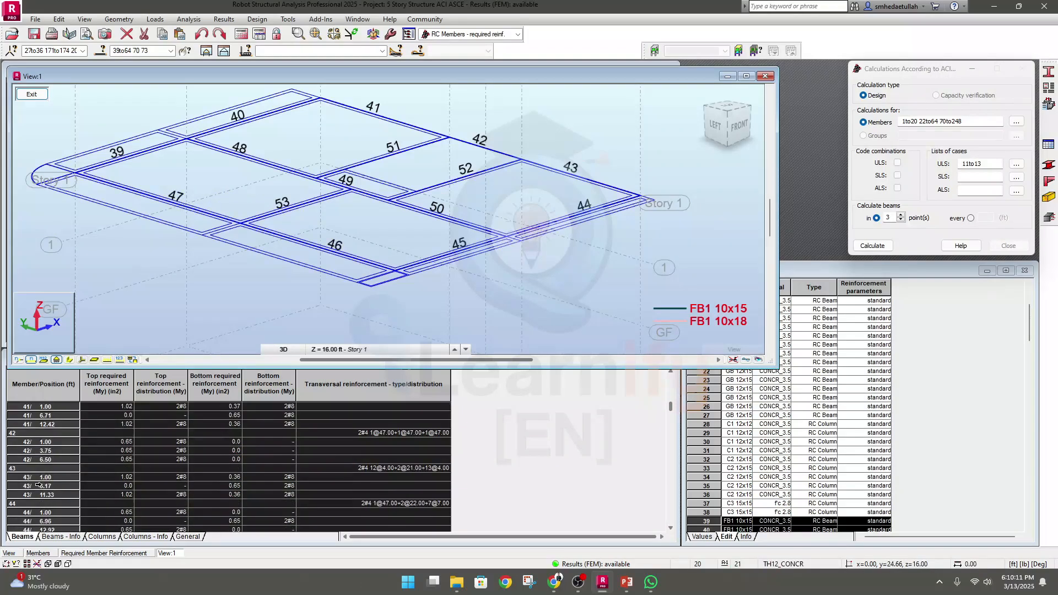
scroll(39, 485, "down", 2)
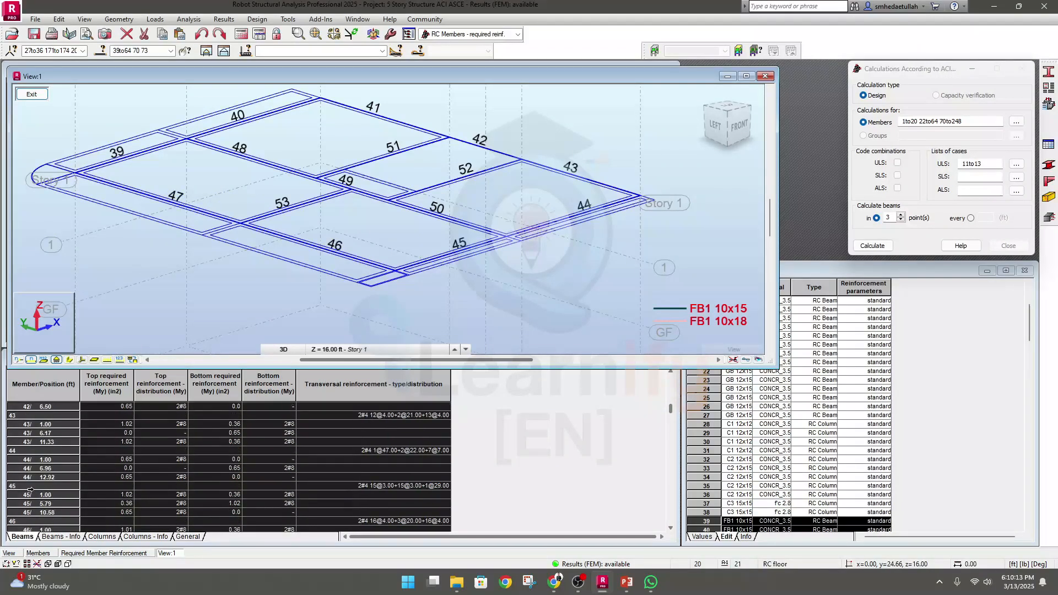
scroll(30, 490, "up", 6)
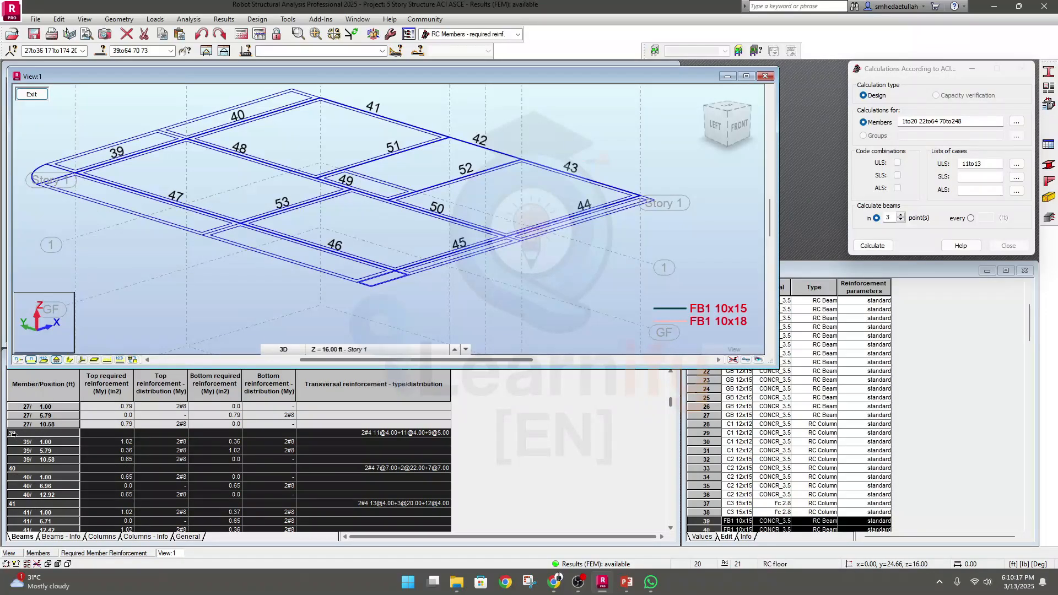
Step: Look through the selected Story 1 beam rows and examine beam 39's top and bottom required reinforcement and bar distribution
scroll(21, 450, "down", 12)
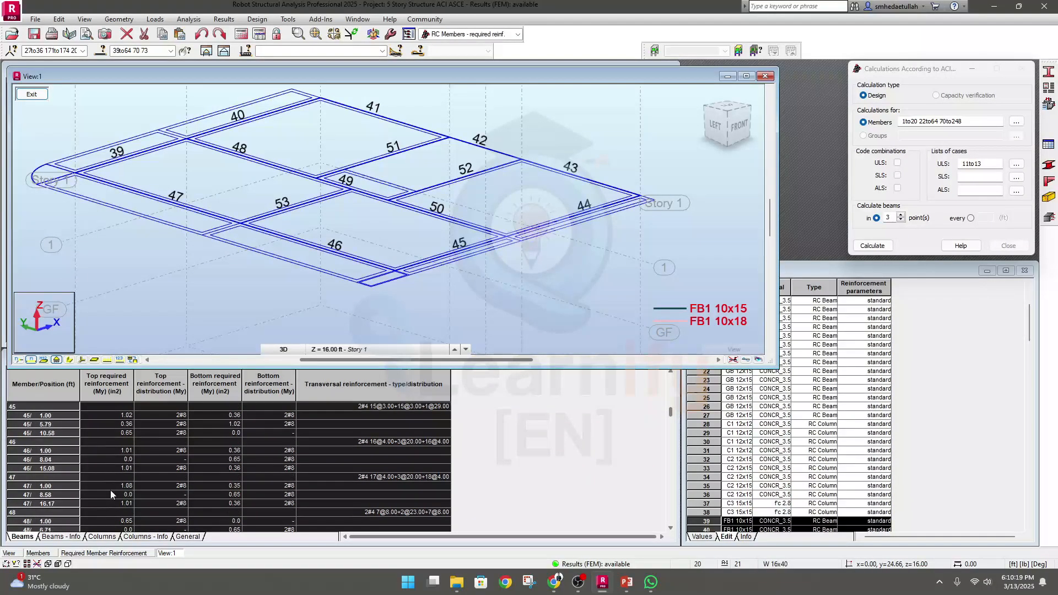
scroll(32, 476, "down", 6)
scroll(43, 469, "up", 20)
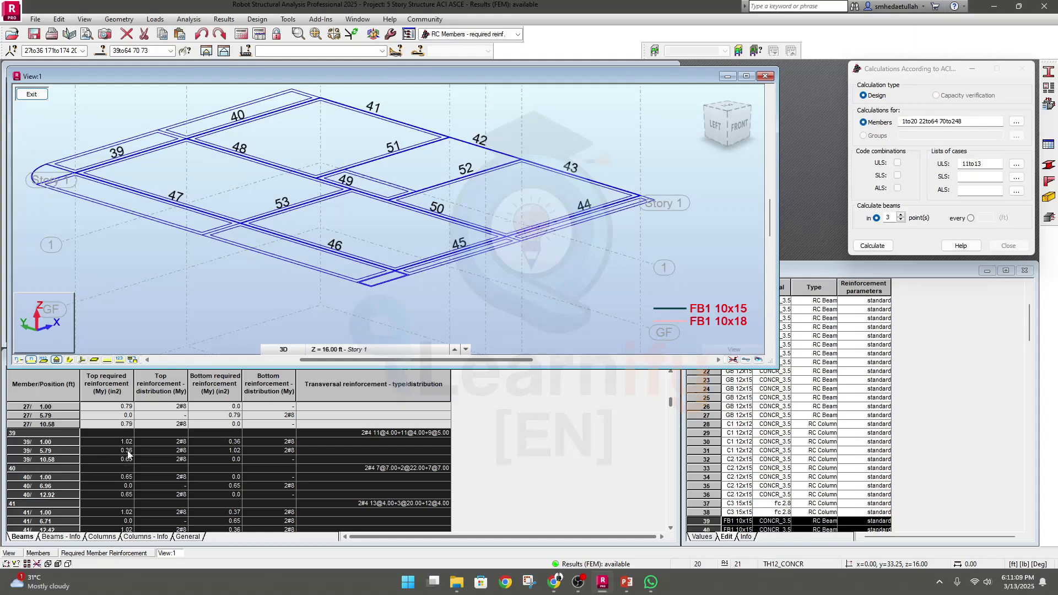
left_click(183, 443)
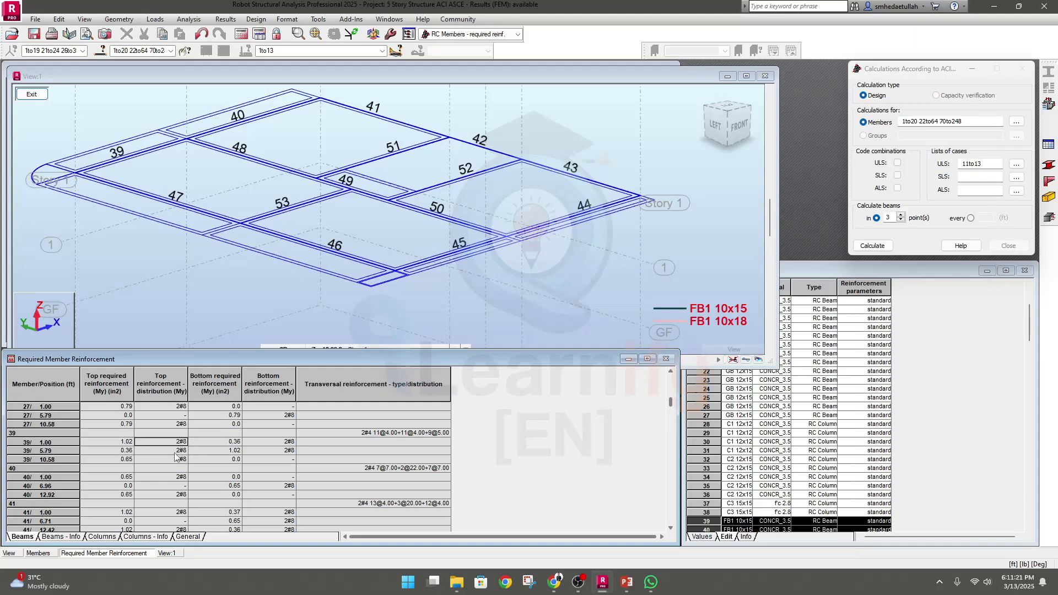
left_click(176, 451)
left_click(235, 451)
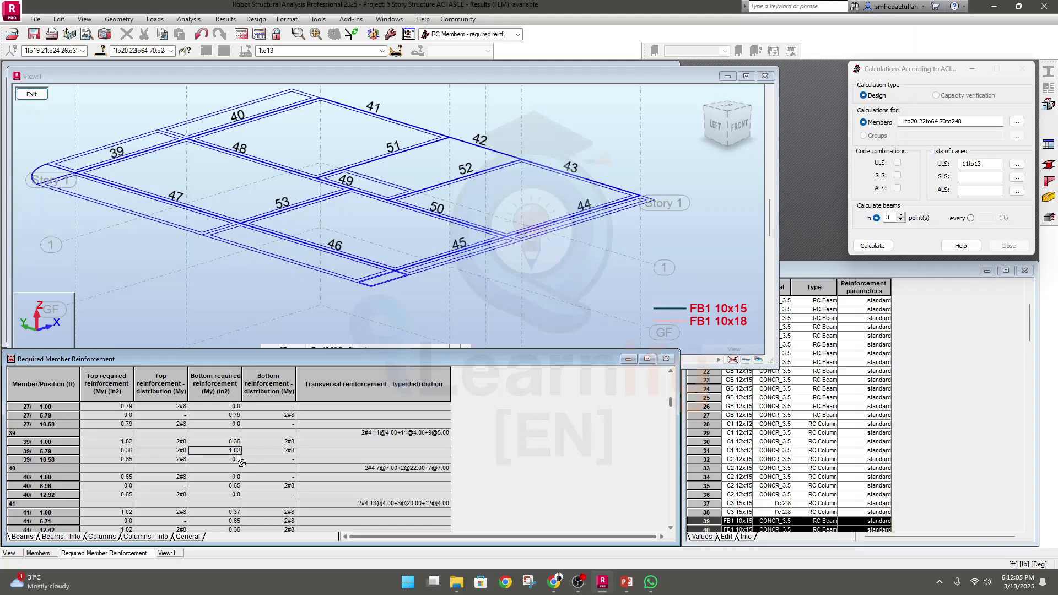
left_click(234, 443)
left_click(230, 460)
left_click(282, 443)
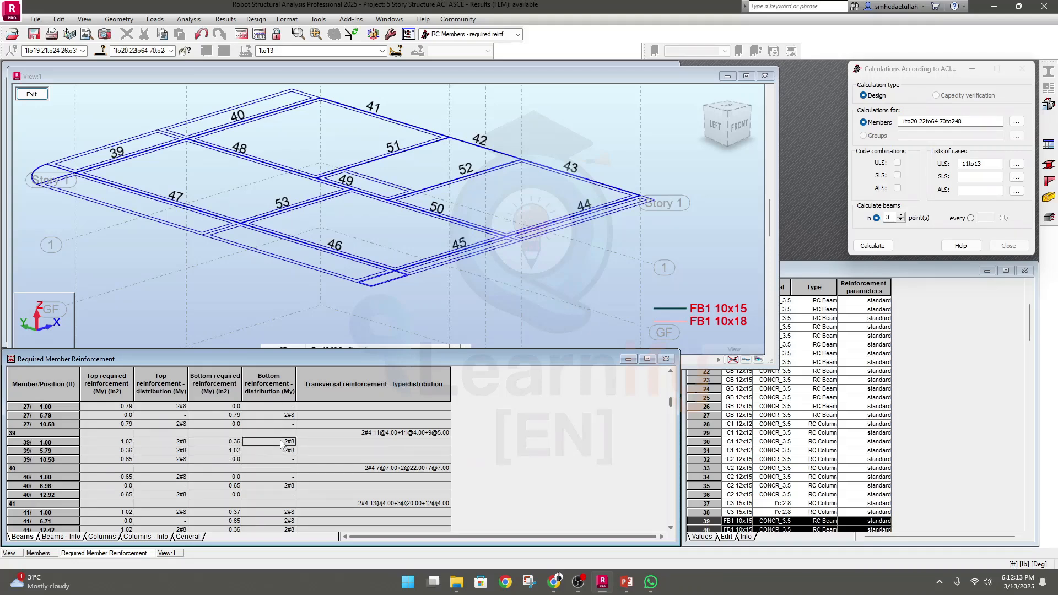
left_click(282, 450)
key("Up")
Step: Review the required and transversal reinforcement rows of the other beams, through the upper stories to about member 176
scroll(237, 496, "down", 5)
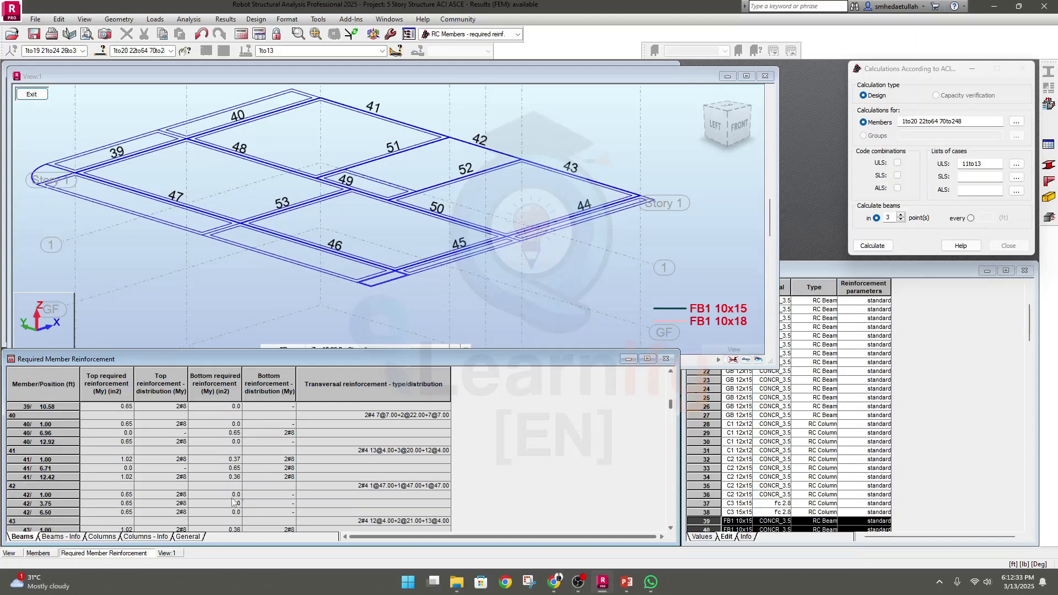
scroll(193, 507, "down", 10)
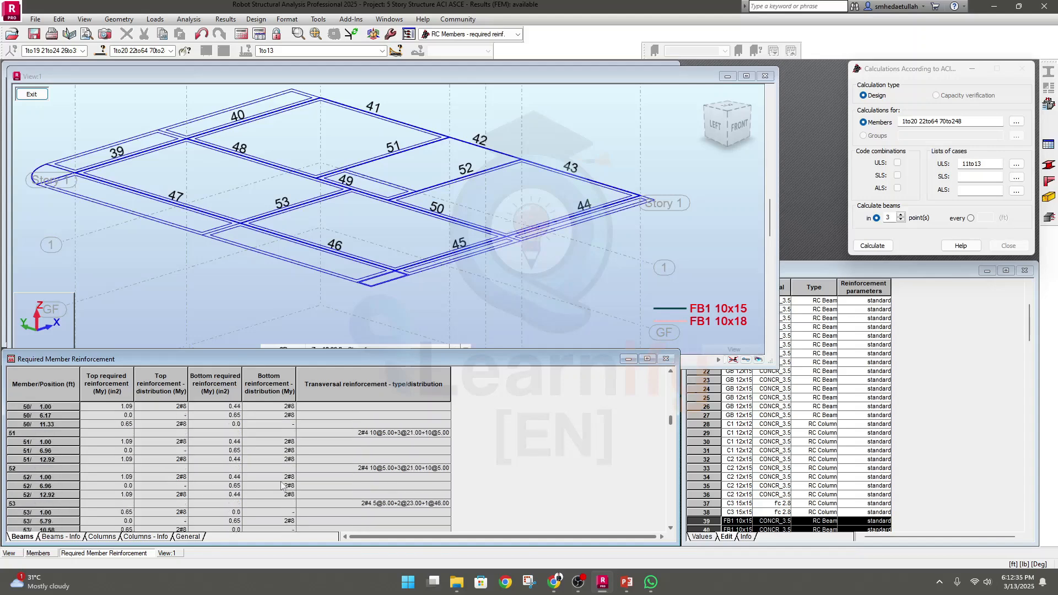
scroll(386, 441, "up", 10)
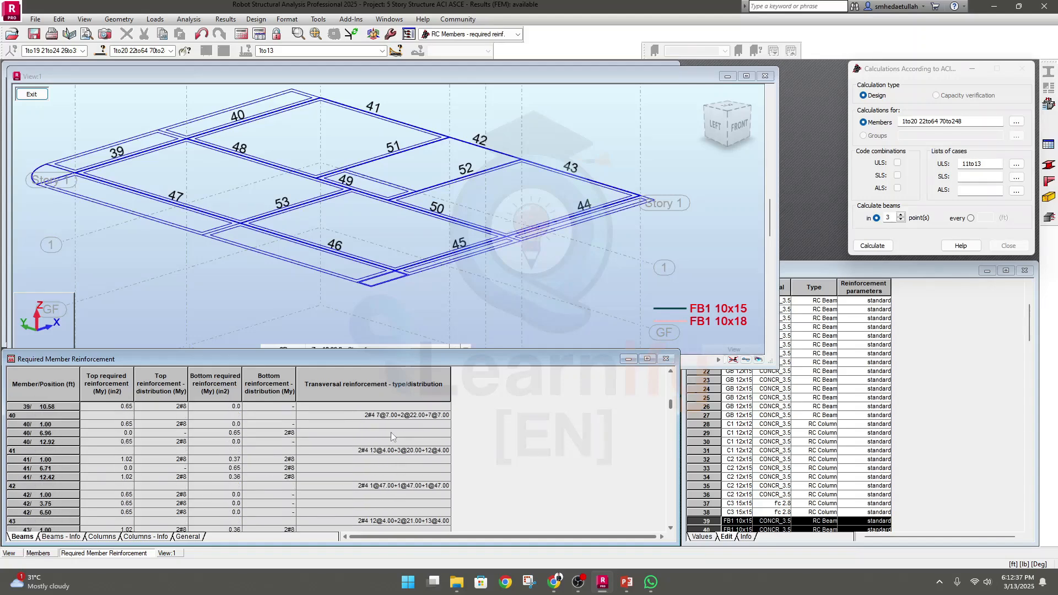
scroll(392, 435, "up", 3)
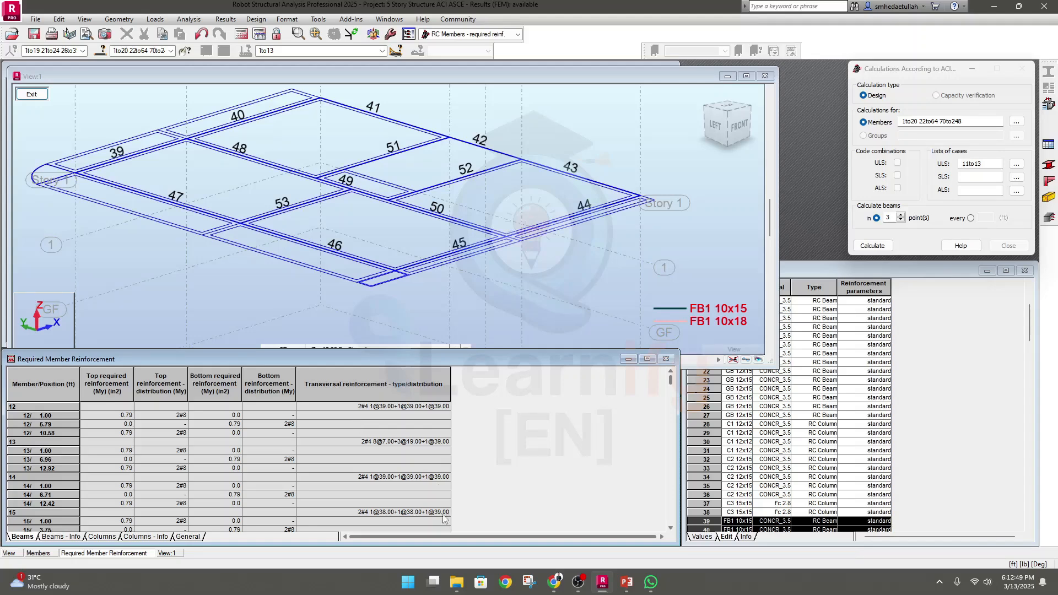
scroll(355, 452, "down", 10)
scroll(353, 463, "down", 20)
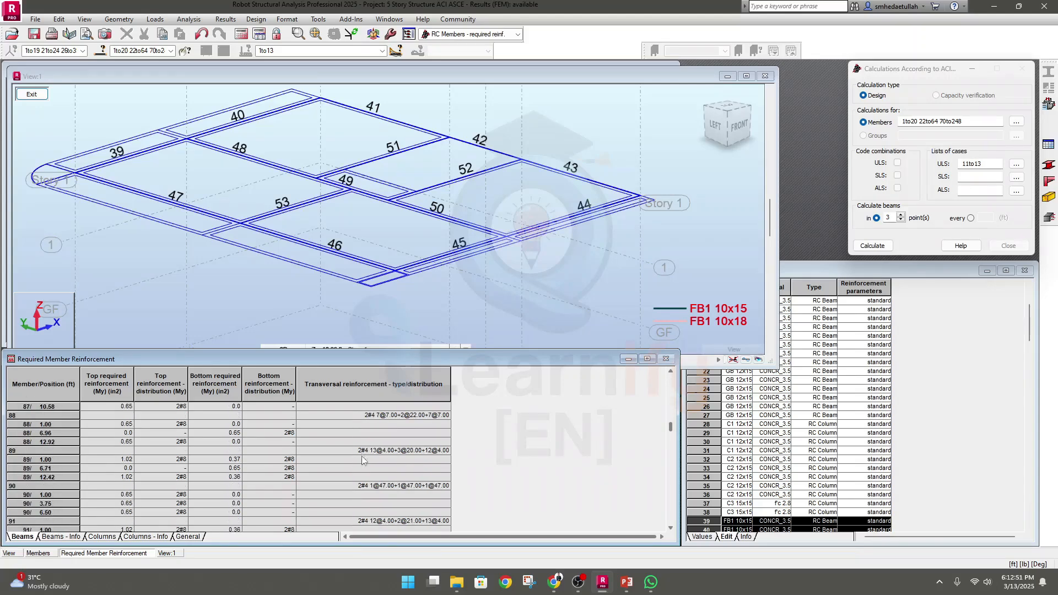
left_click_drag(671, 446, 671, 478)
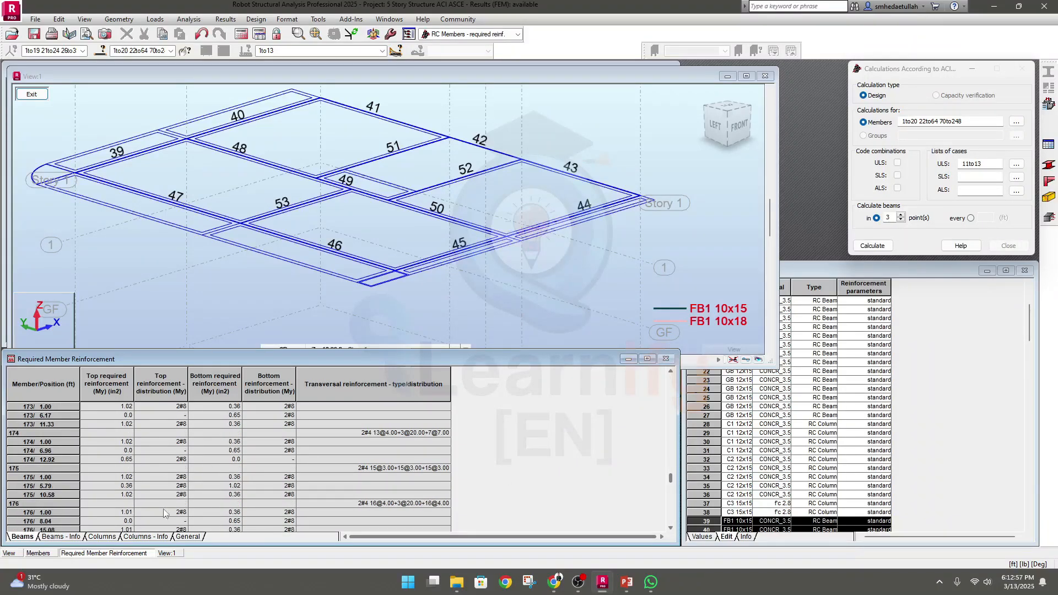
scroll(182, 474, "up", 20)
scroll(182, 474, "up", 5)
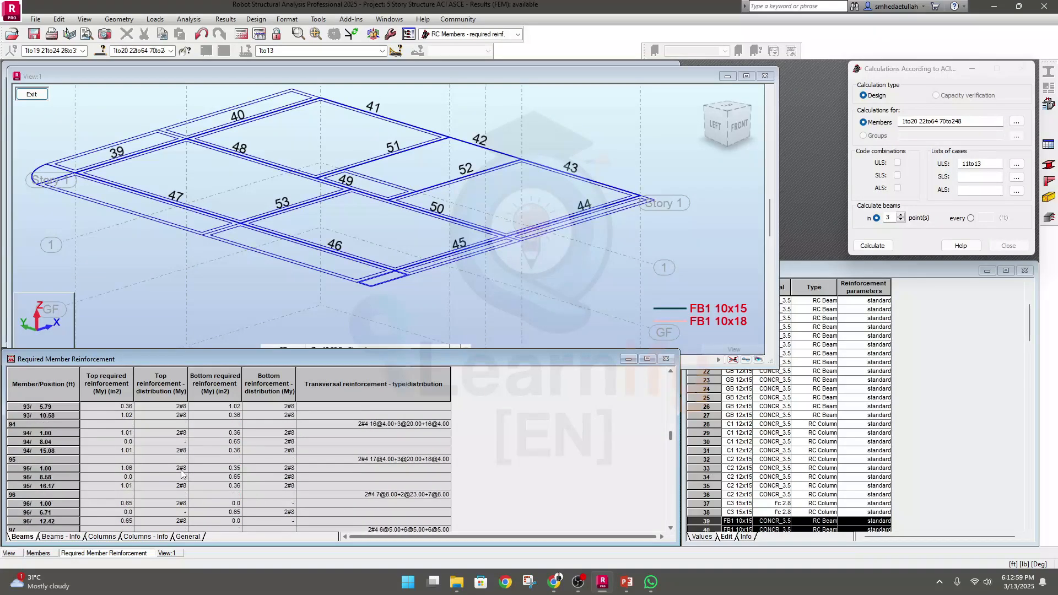
scroll(251, 290, "up", 5)
scroll(326, 109, "up", 2)
scroll(327, 109, "down", 3)
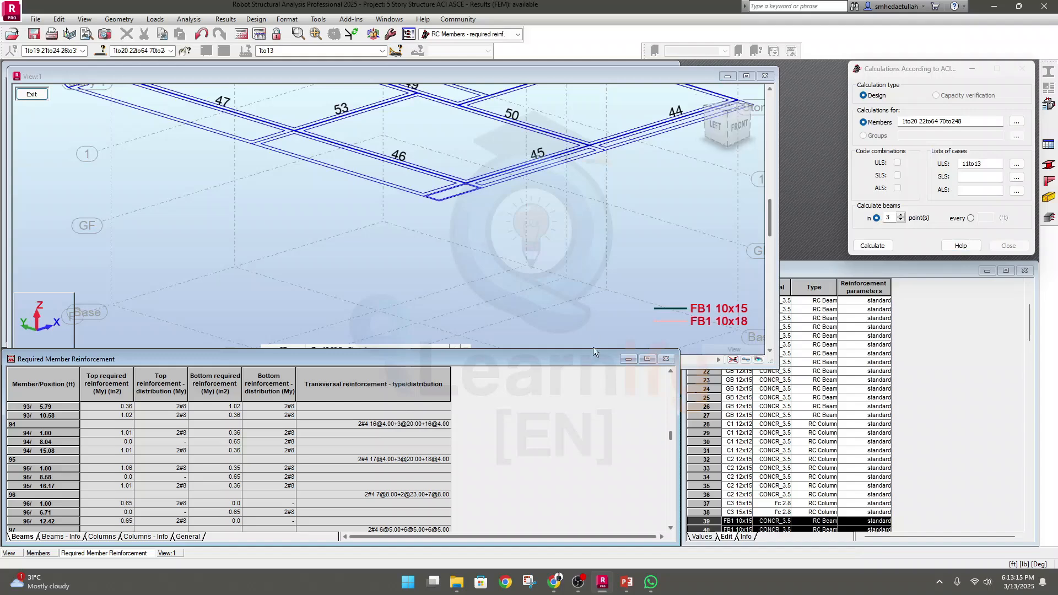
Step: Close the separate Story 1 view and bring the beam reinforcement table back to its first rows at member 12
left_click(768, 76)
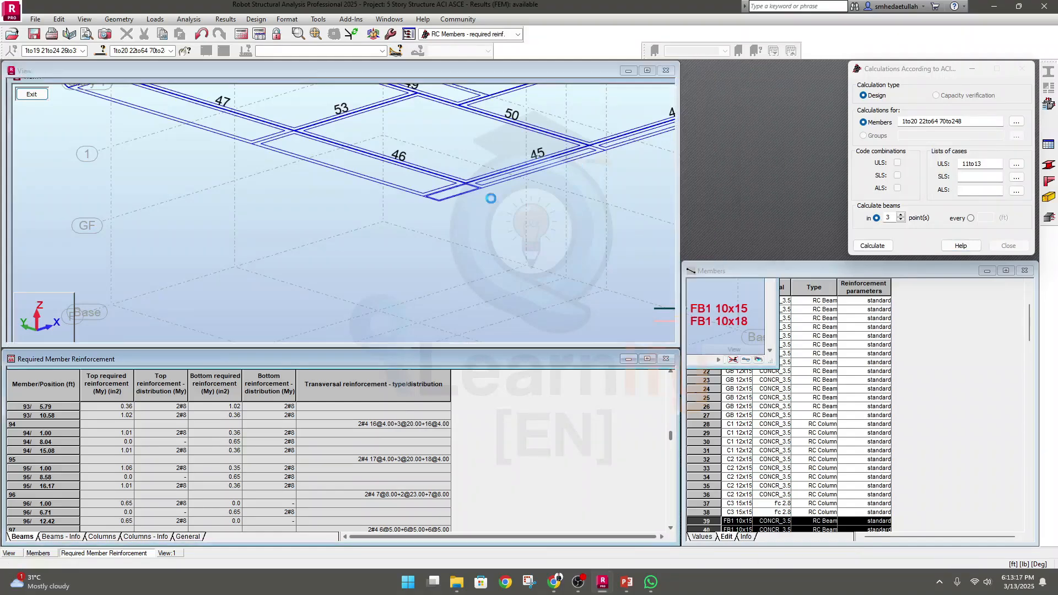
left_click(468, 200)
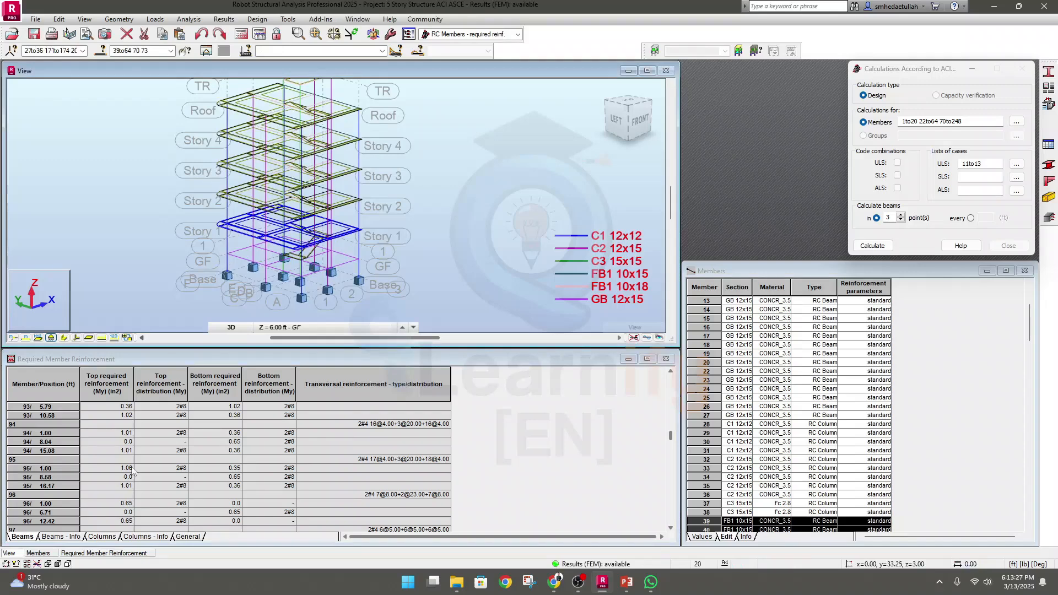
scroll(86, 452, "up", 15)
scroll(84, 451, "up", 10)
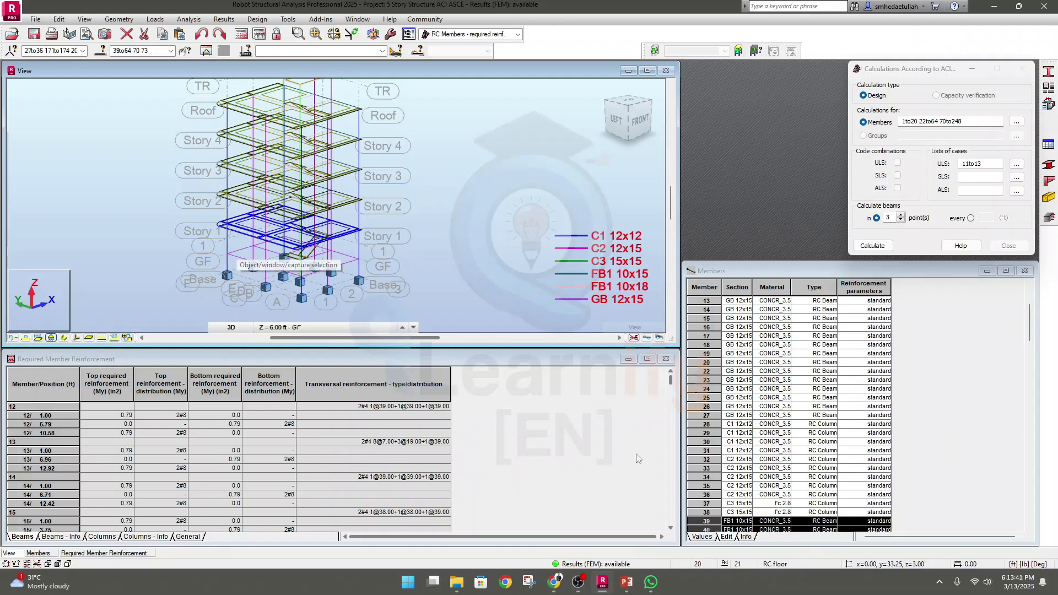
Step: Look through the Members table's beams and columns and select column 1
scroll(736, 467, "down", 6)
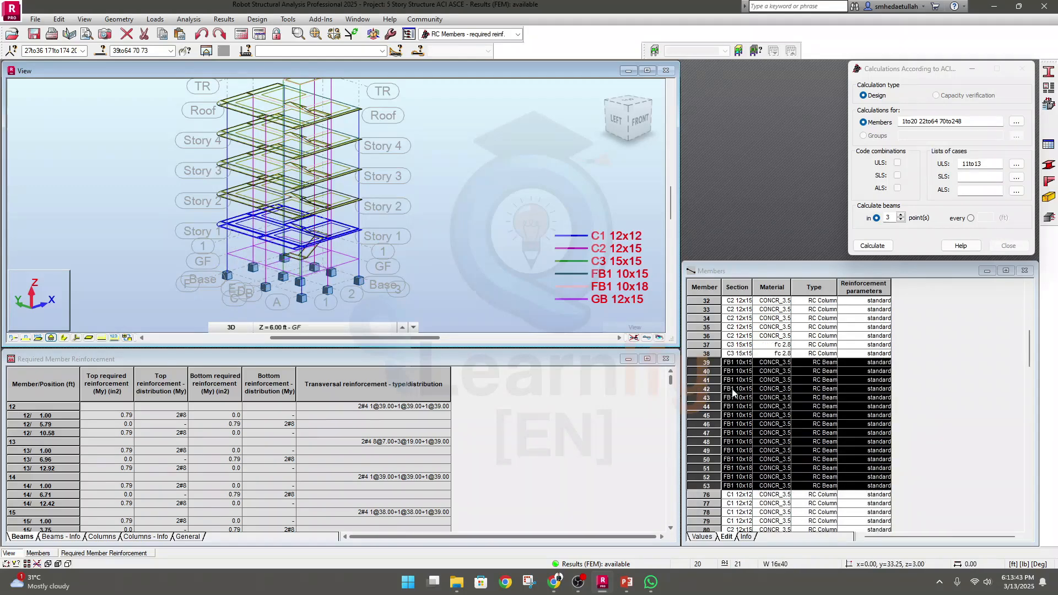
scroll(733, 441, "down", 10)
scroll(724, 426, "down", 9)
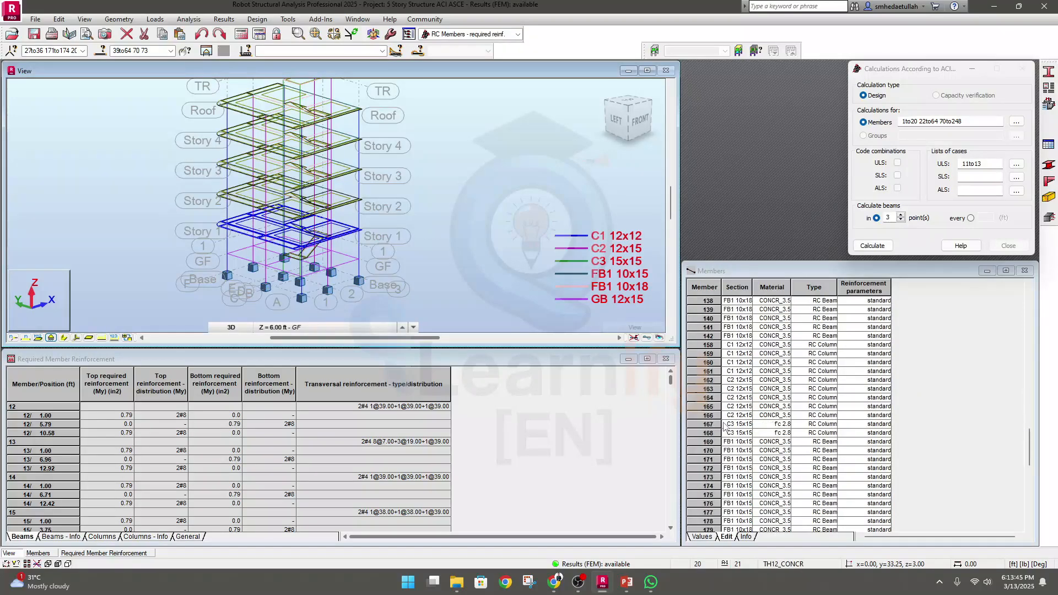
scroll(724, 397, "down", 9)
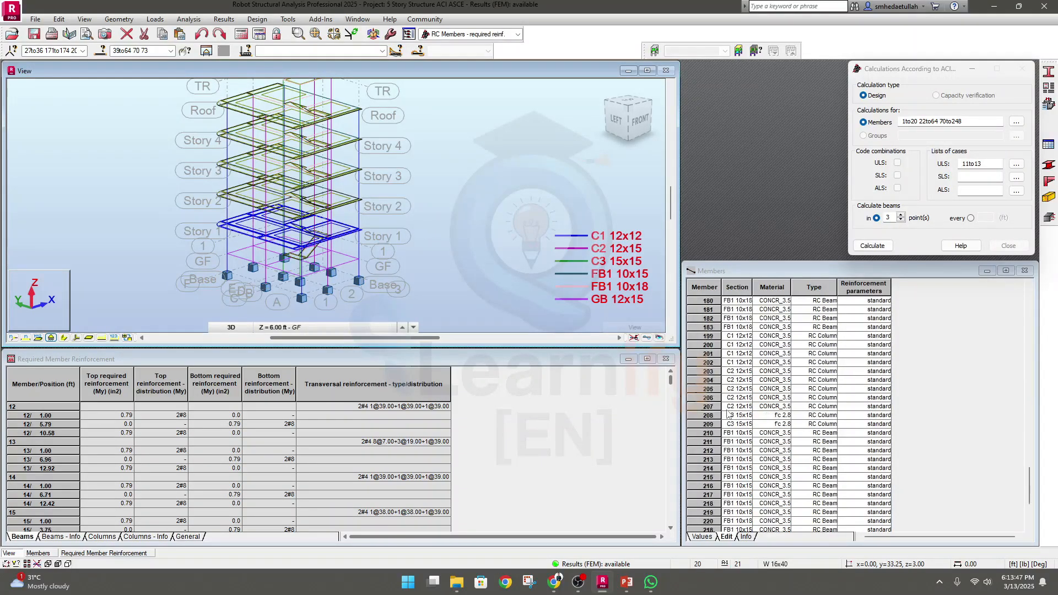
scroll(726, 416, "up", 20)
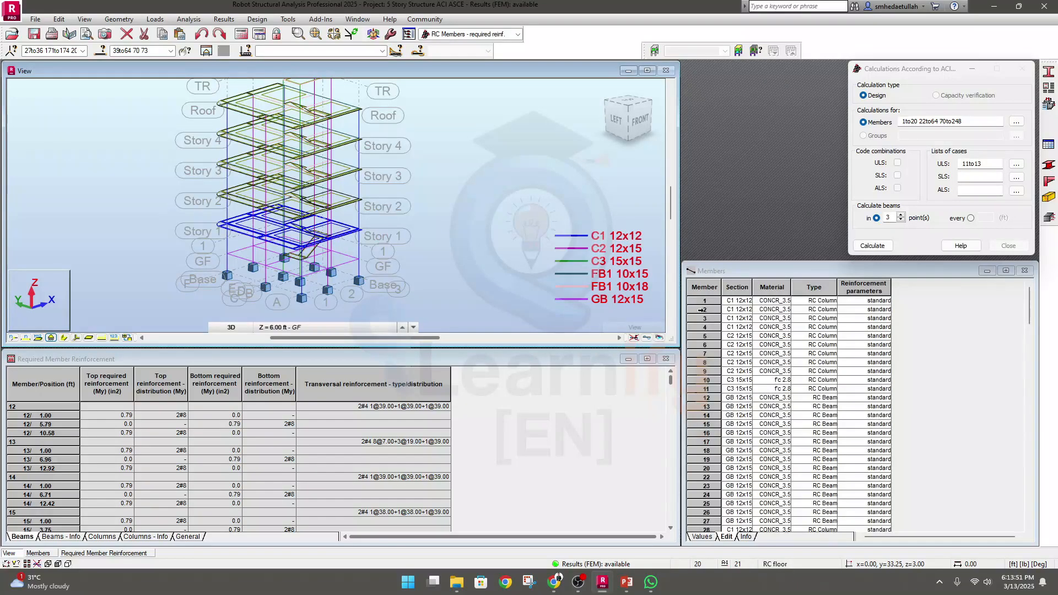
left_click(700, 301)
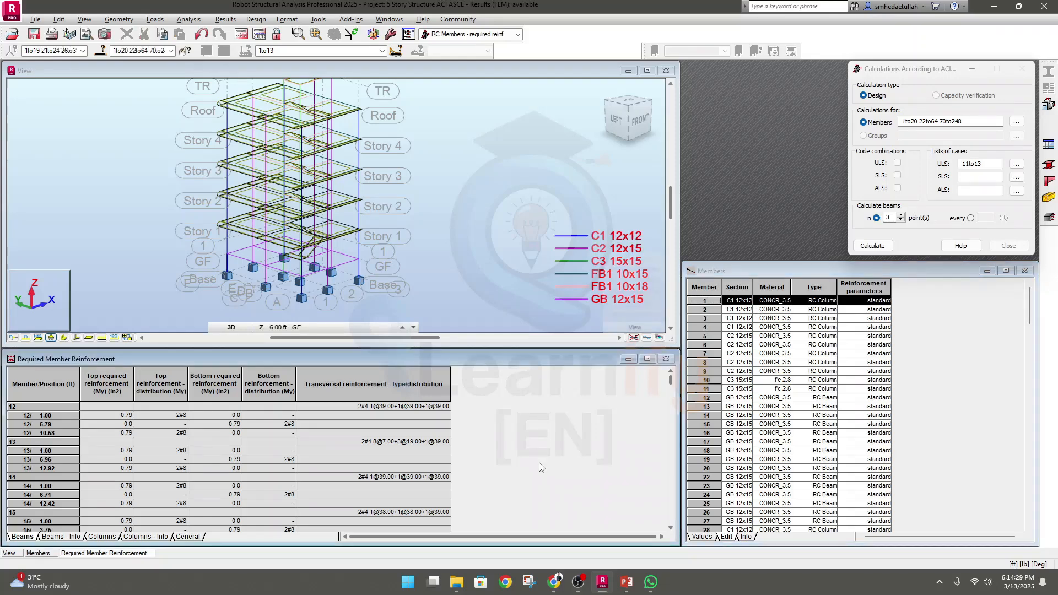
Step: Check the filtering information for the beams and examine the required reinforcement of the columns
left_click(48, 538)
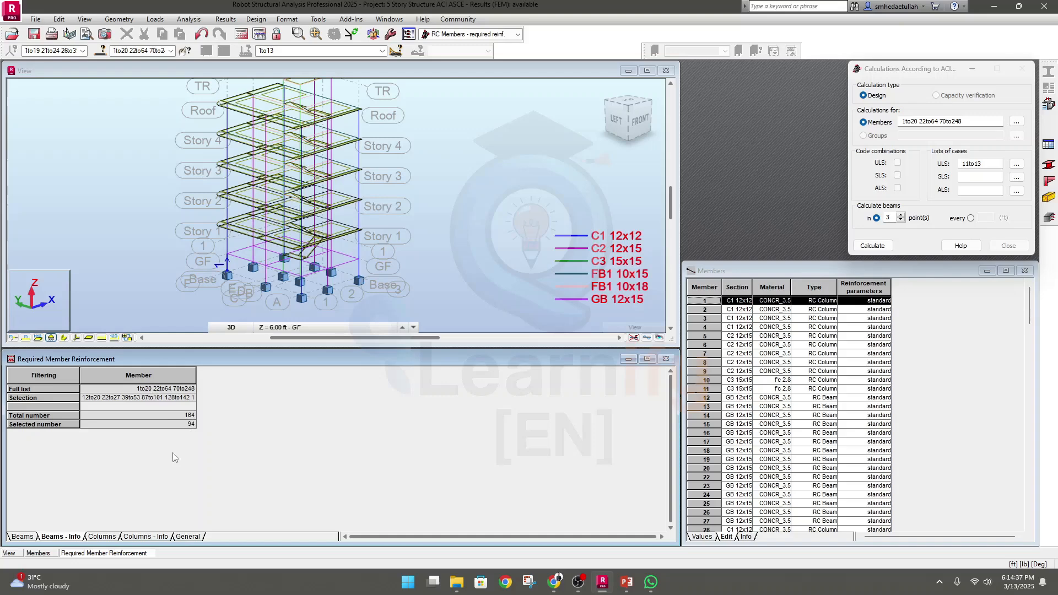
left_click(102, 536)
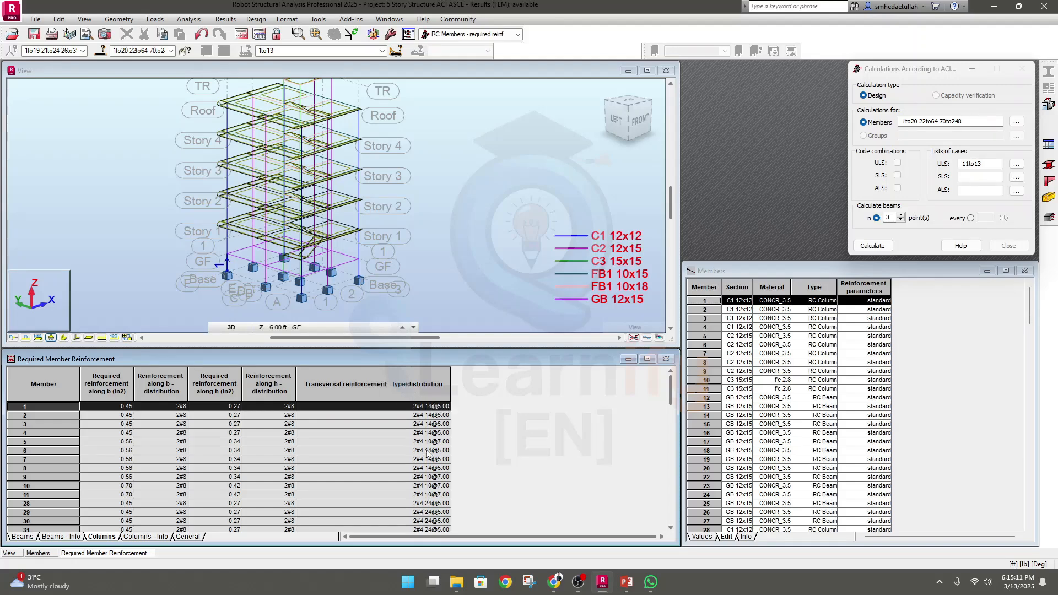
scroll(428, 456, "down", 3)
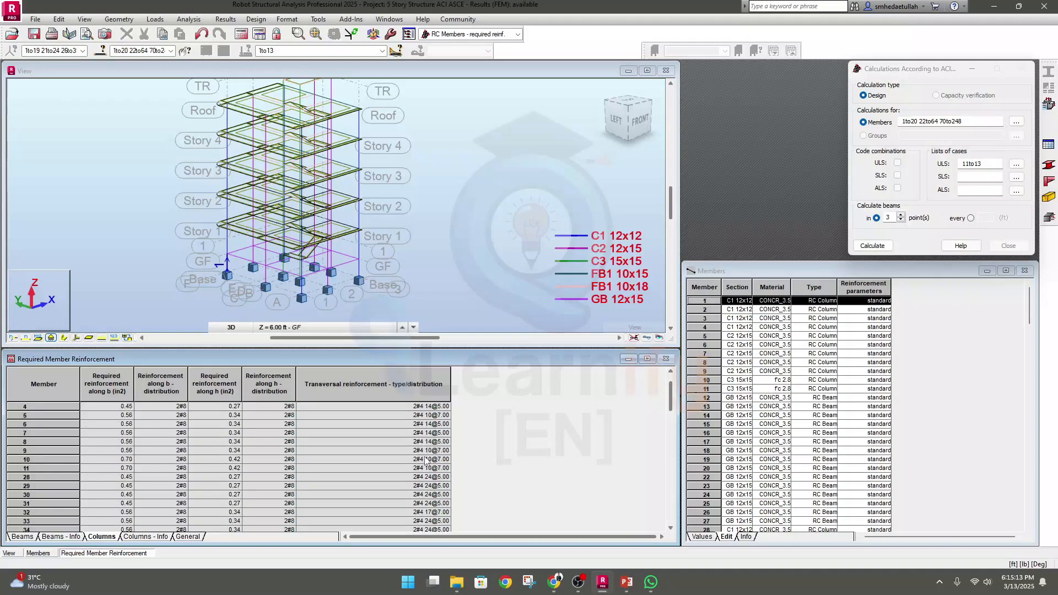
Step: Check the filtering information for the columns and look through the general results list of all members
left_click(148, 538)
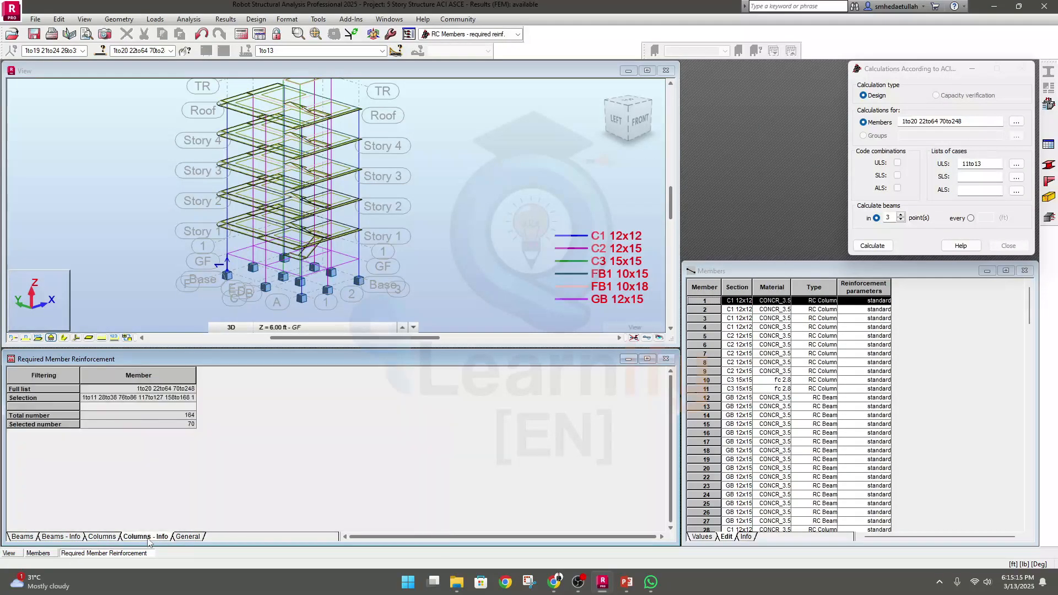
left_click(187, 538)
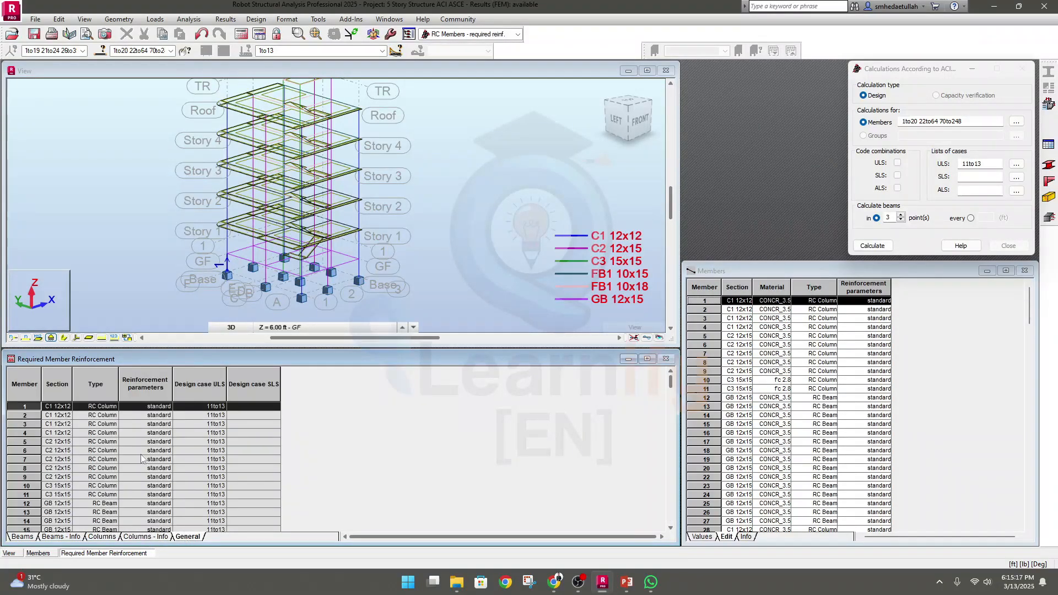
scroll(190, 466, "down", 17)
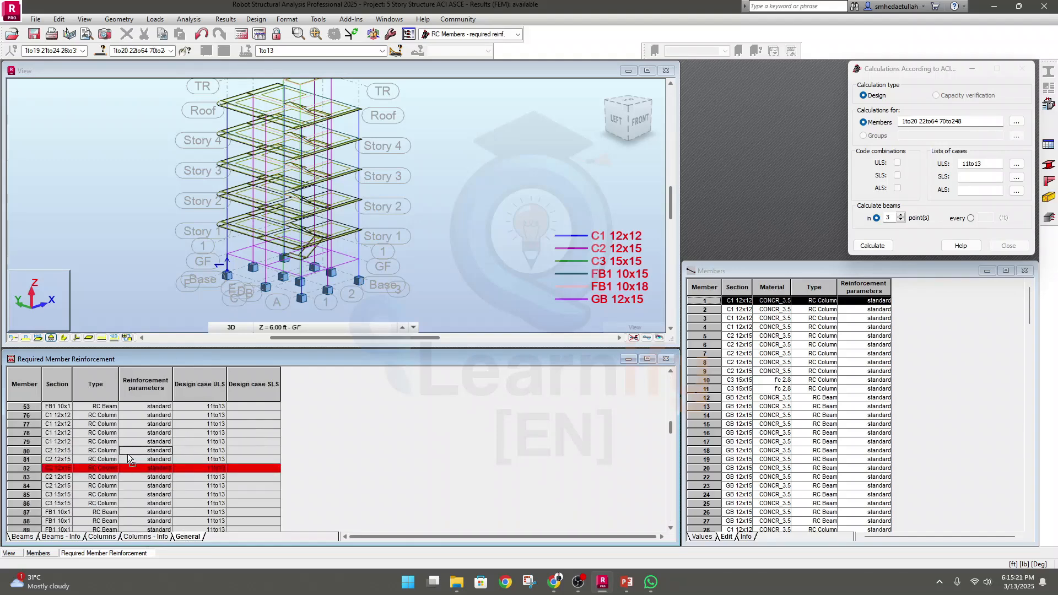
Step: Select the red-marked column 34 in the general results to locate it in the structure
scroll(120, 457, "up", 8)
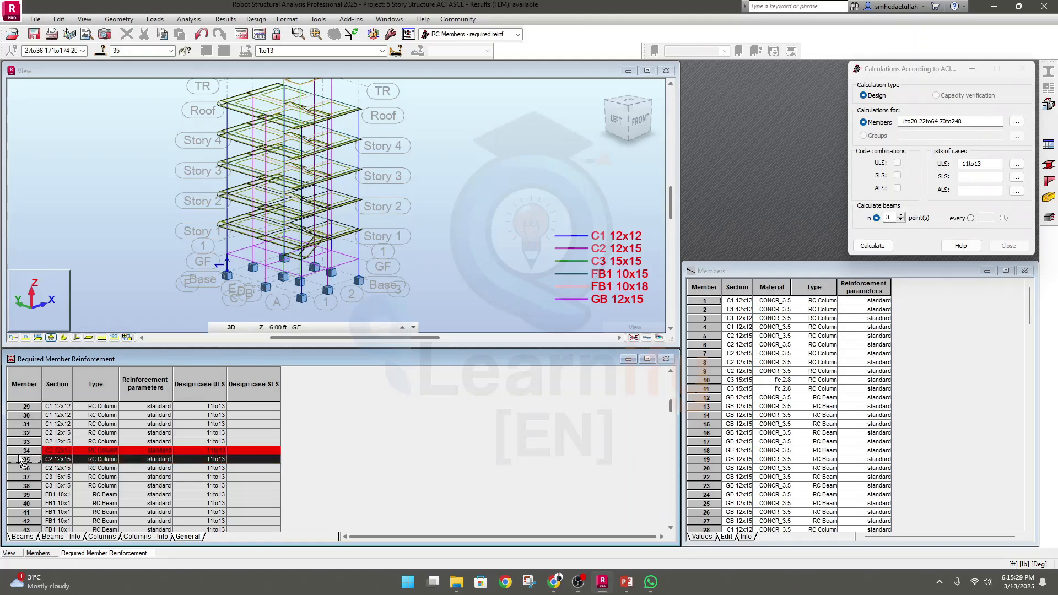
left_click(22, 451)
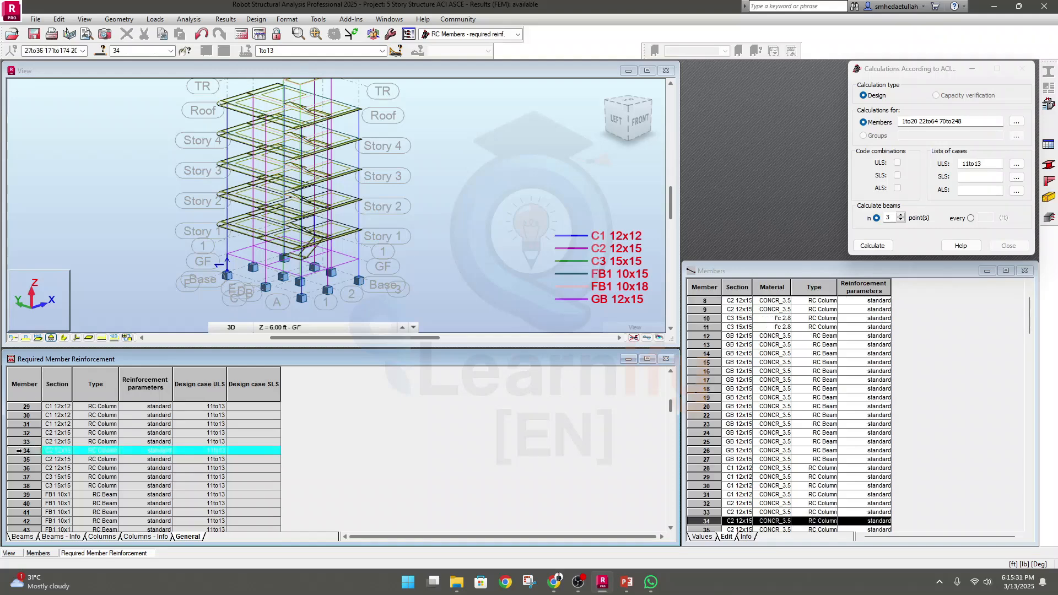
left_click(201, 475)
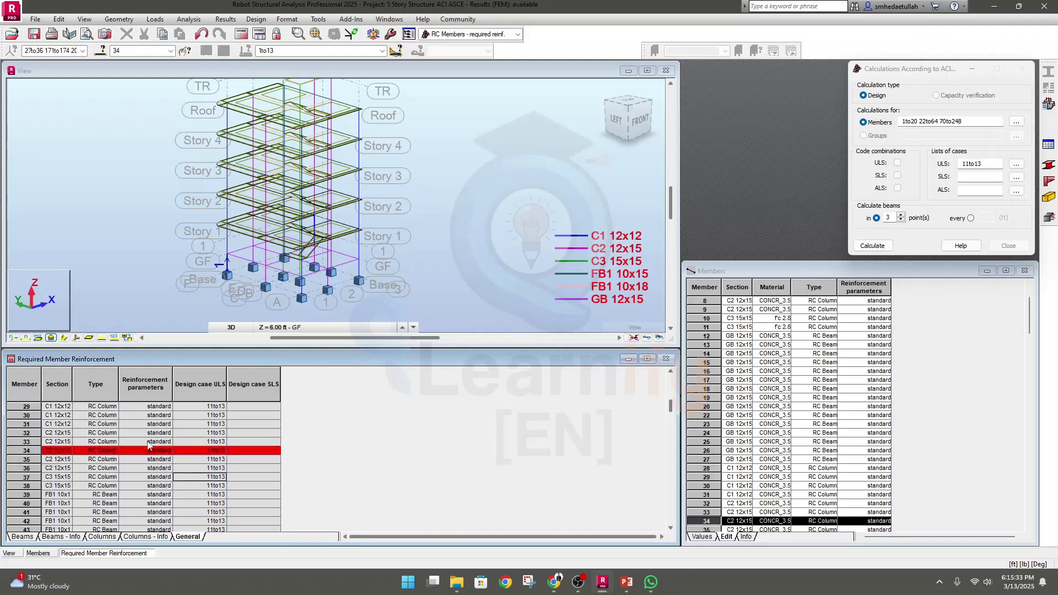
Step: Select the red-marked column 123 to locate it in the structure and check the remaining members for other marked rows
scroll(149, 447, "down", 20)
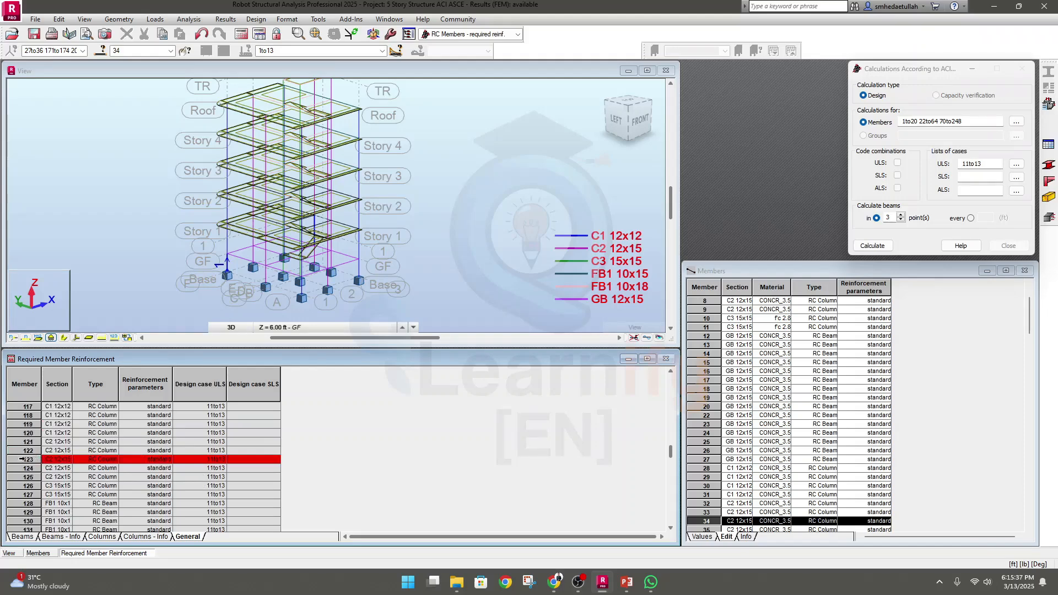
left_click(23, 459)
left_click(182, 476)
scroll(151, 479, "down", 2)
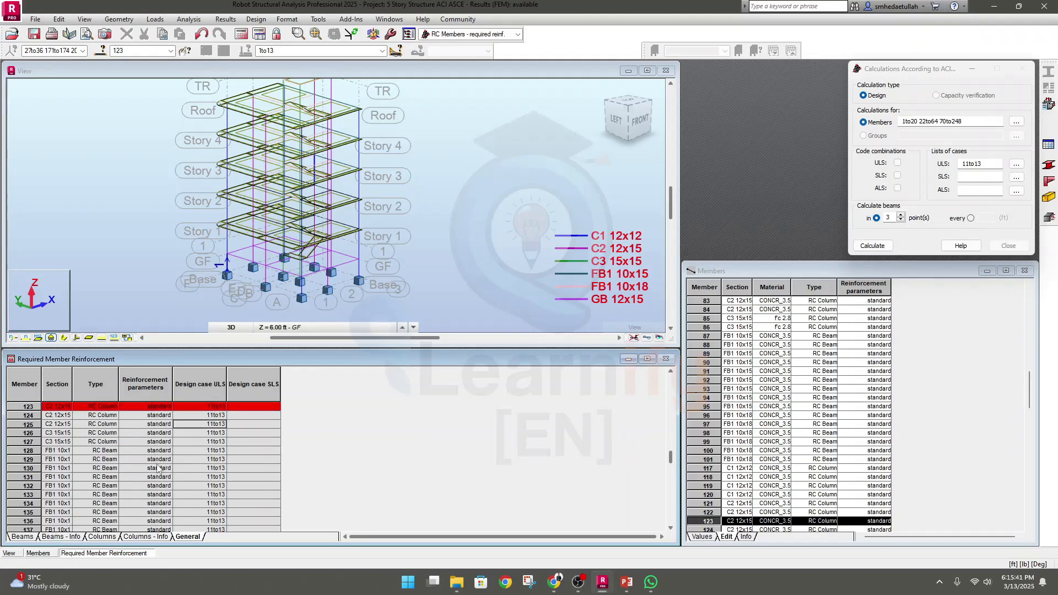
scroll(213, 448, "up", 1)
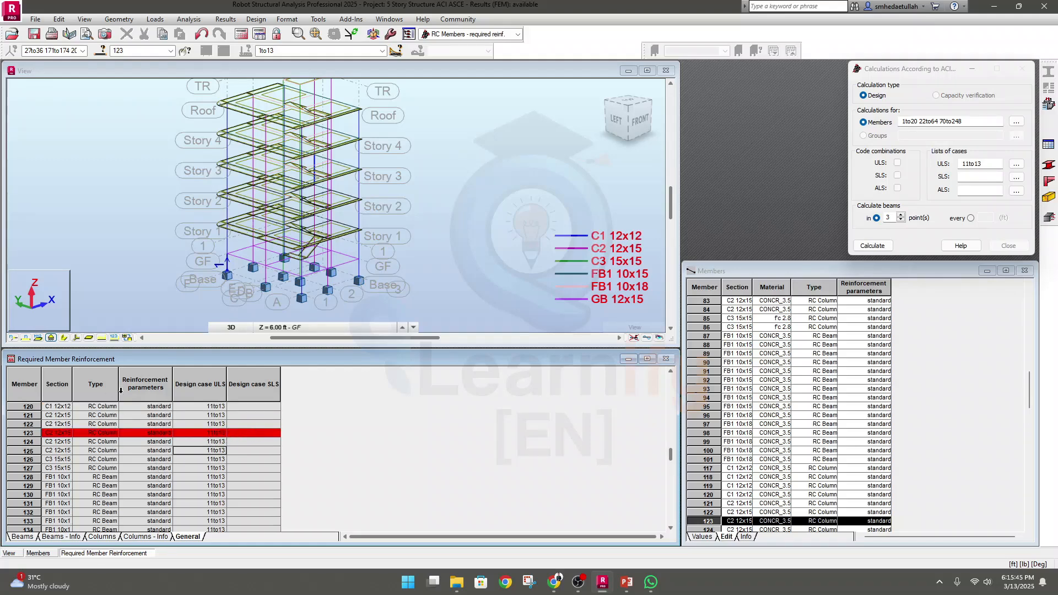
scroll(109, 455, "down", 10)
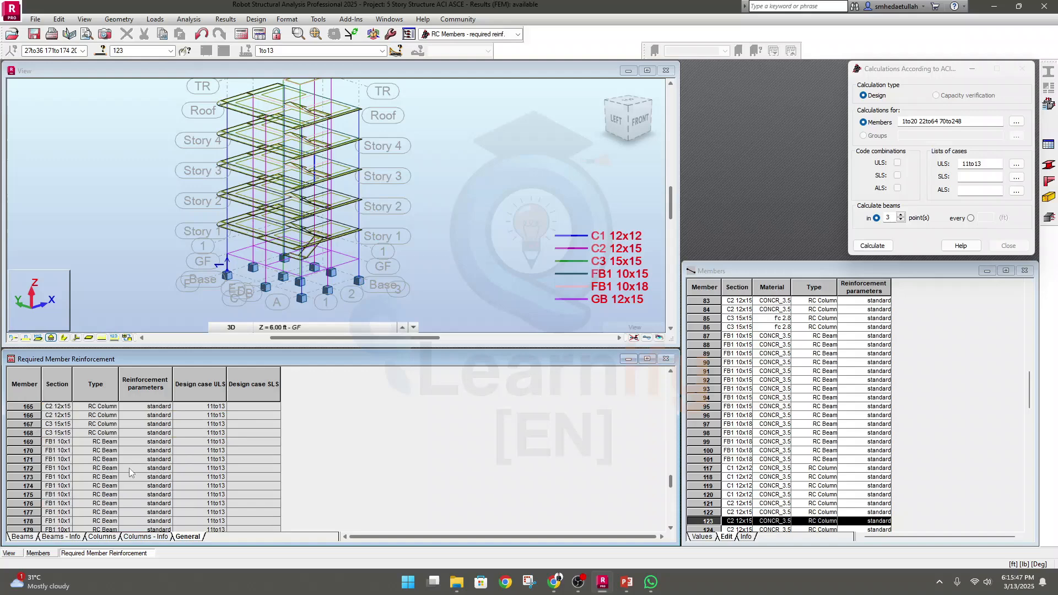
scroll(165, 477, "up", 10)
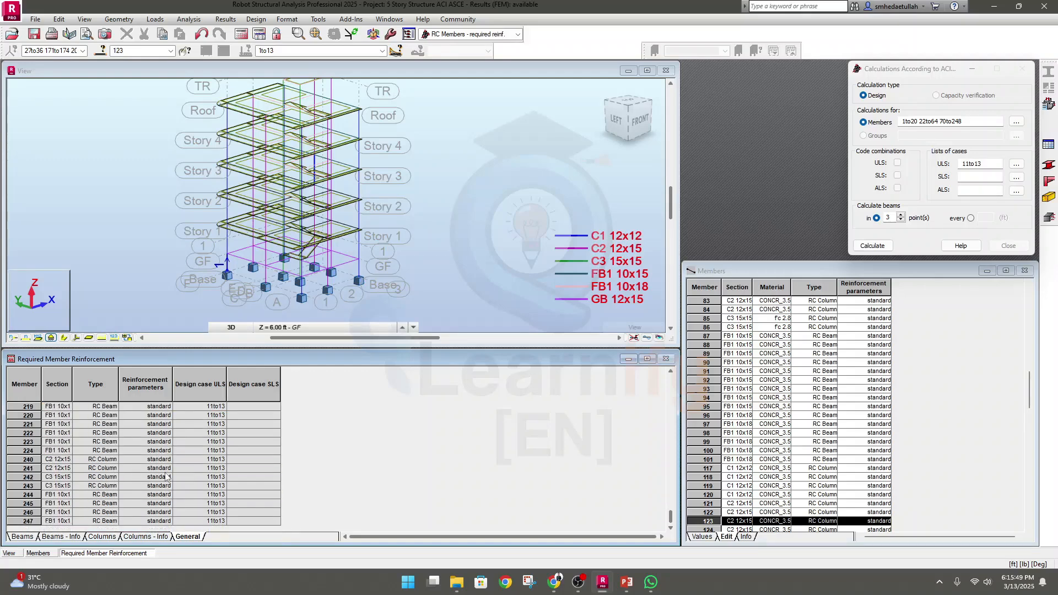
Step: Recheck the general results list of all members for red-marked columns and return to the 3D view of the structure
scroll(164, 473, "up", 20)
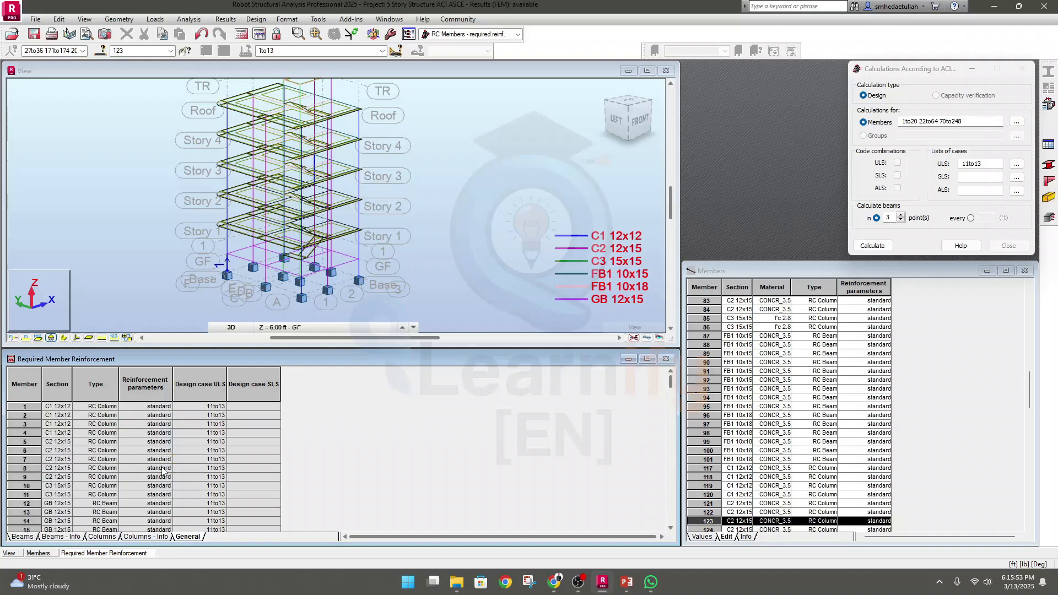
scroll(164, 472, "down", 8)
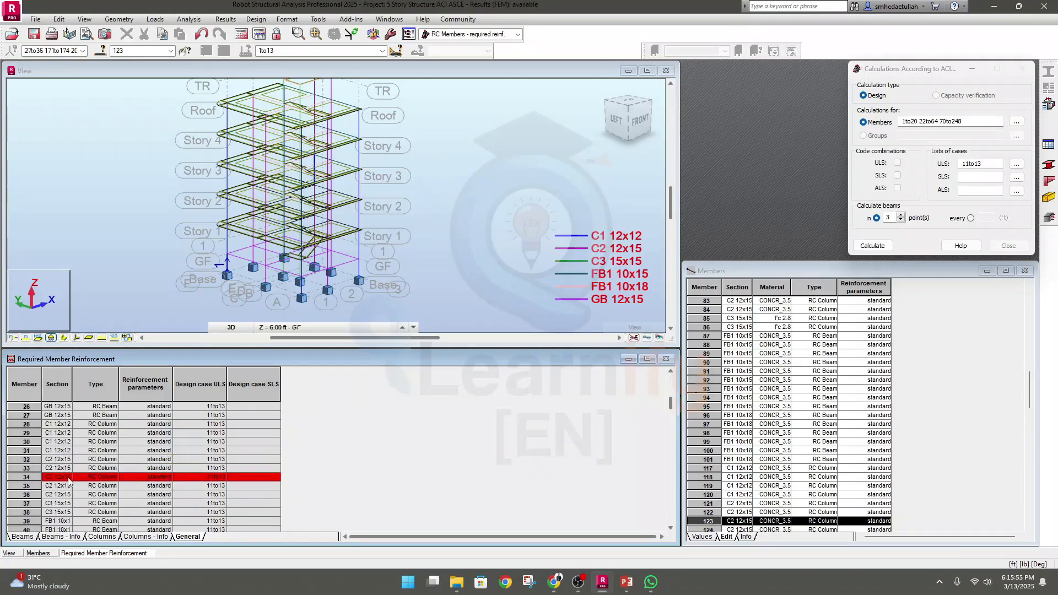
left_click(57, 478)
scroll(53, 481, "down", 20)
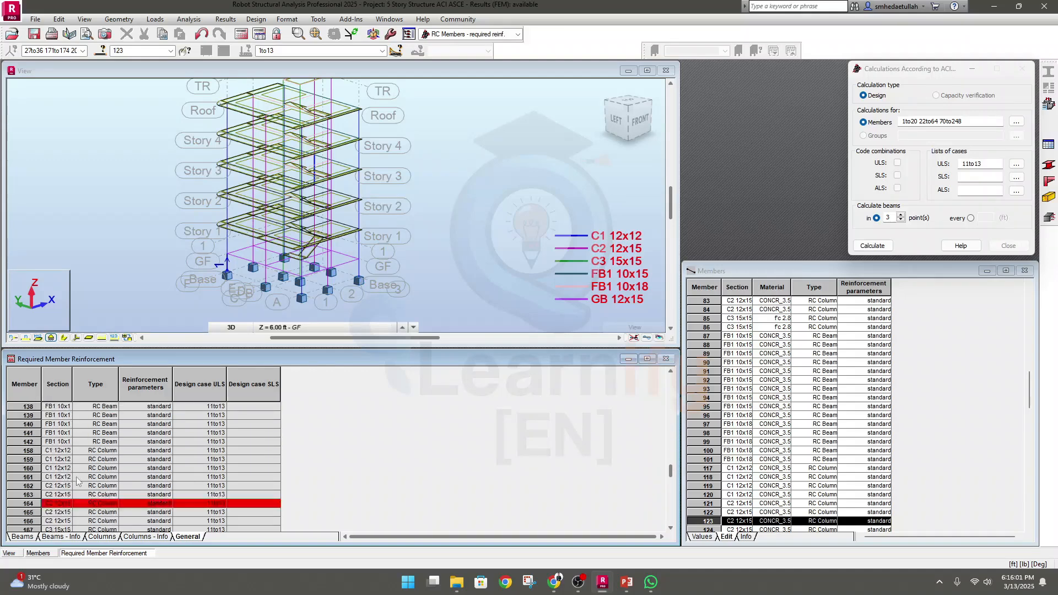
left_click(9, 553)
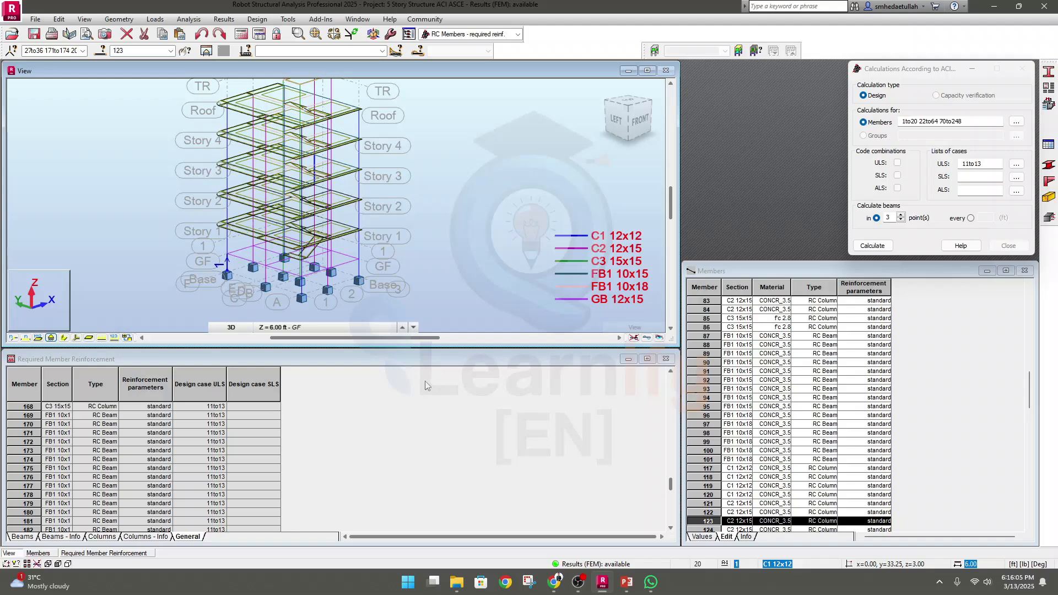
left_click(392, 327)
left_click(374, 255)
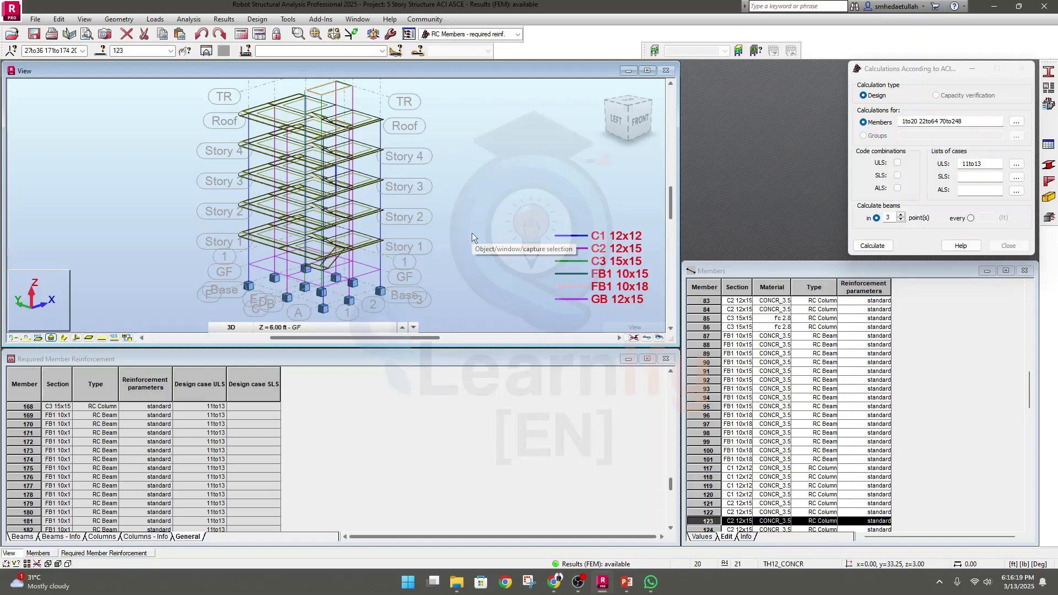
Step: Save the changes to the 5 Story Structure ACI ASCE project together with its available results
key("alt+F4")
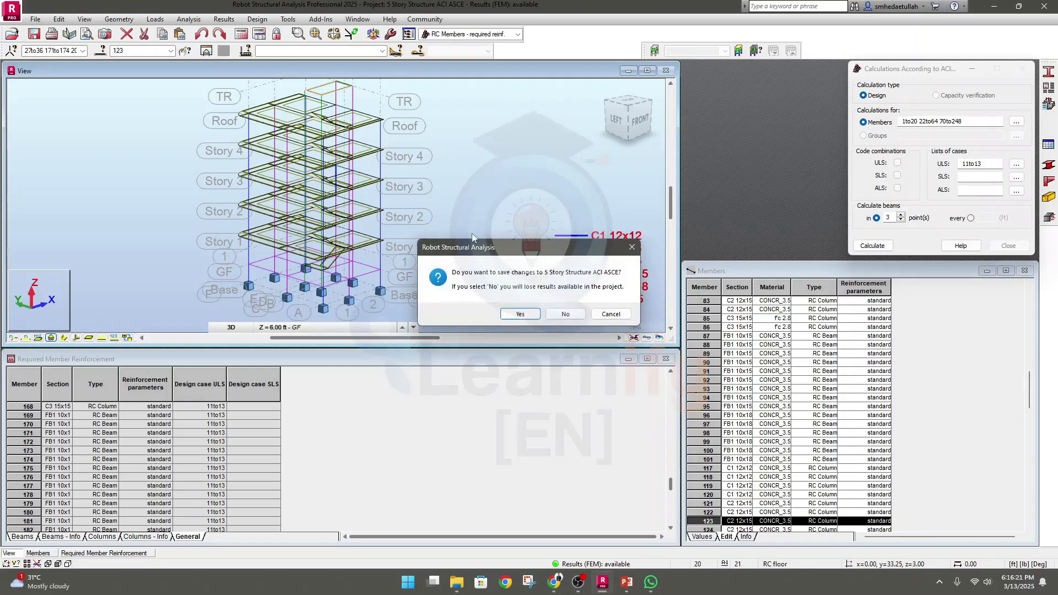
left_click(520, 314)
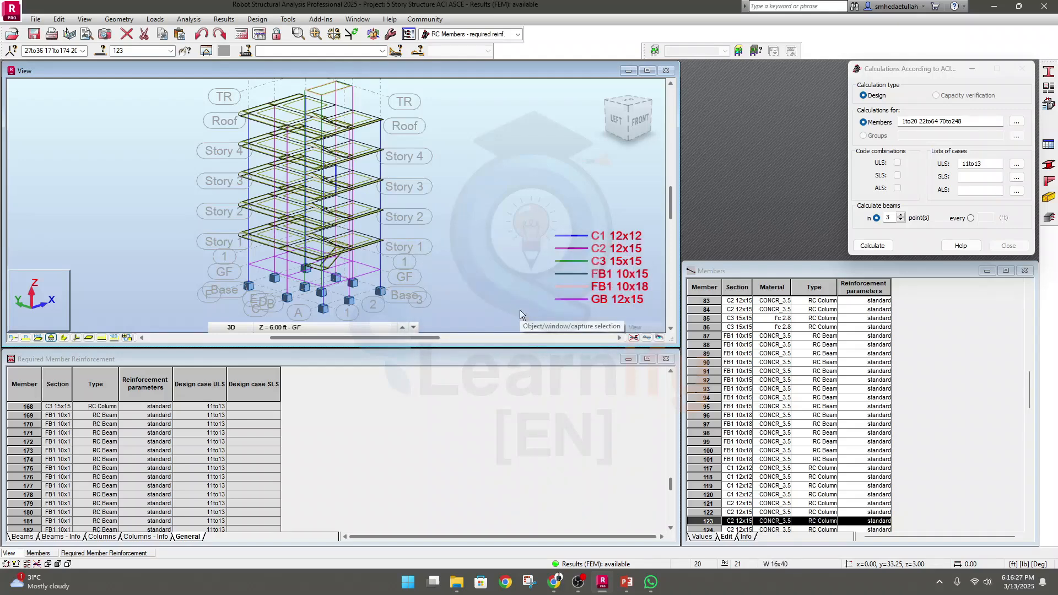
middle_click_drag(488, 234, 484, 238)
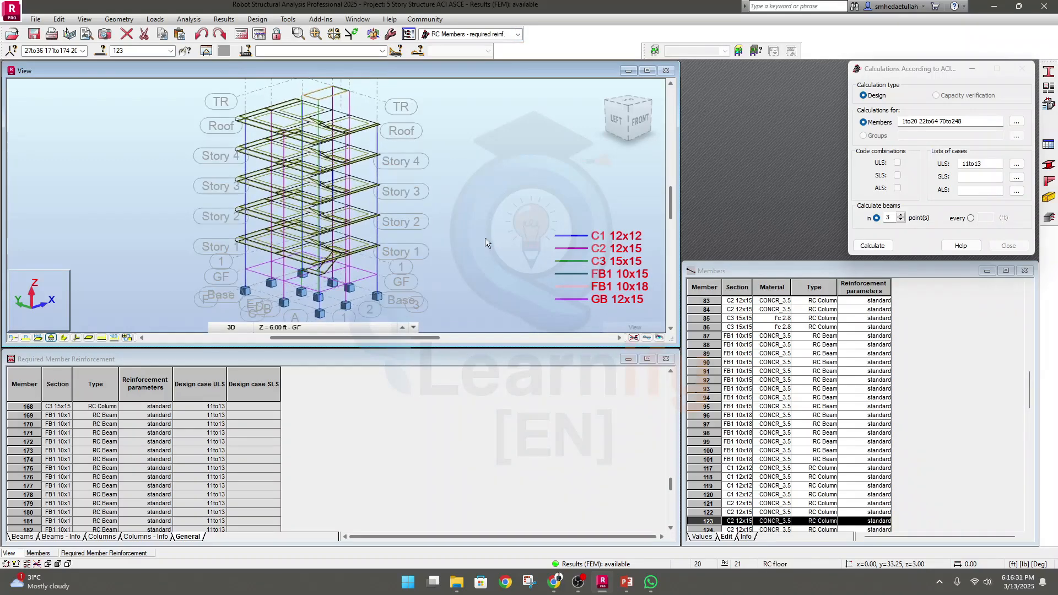